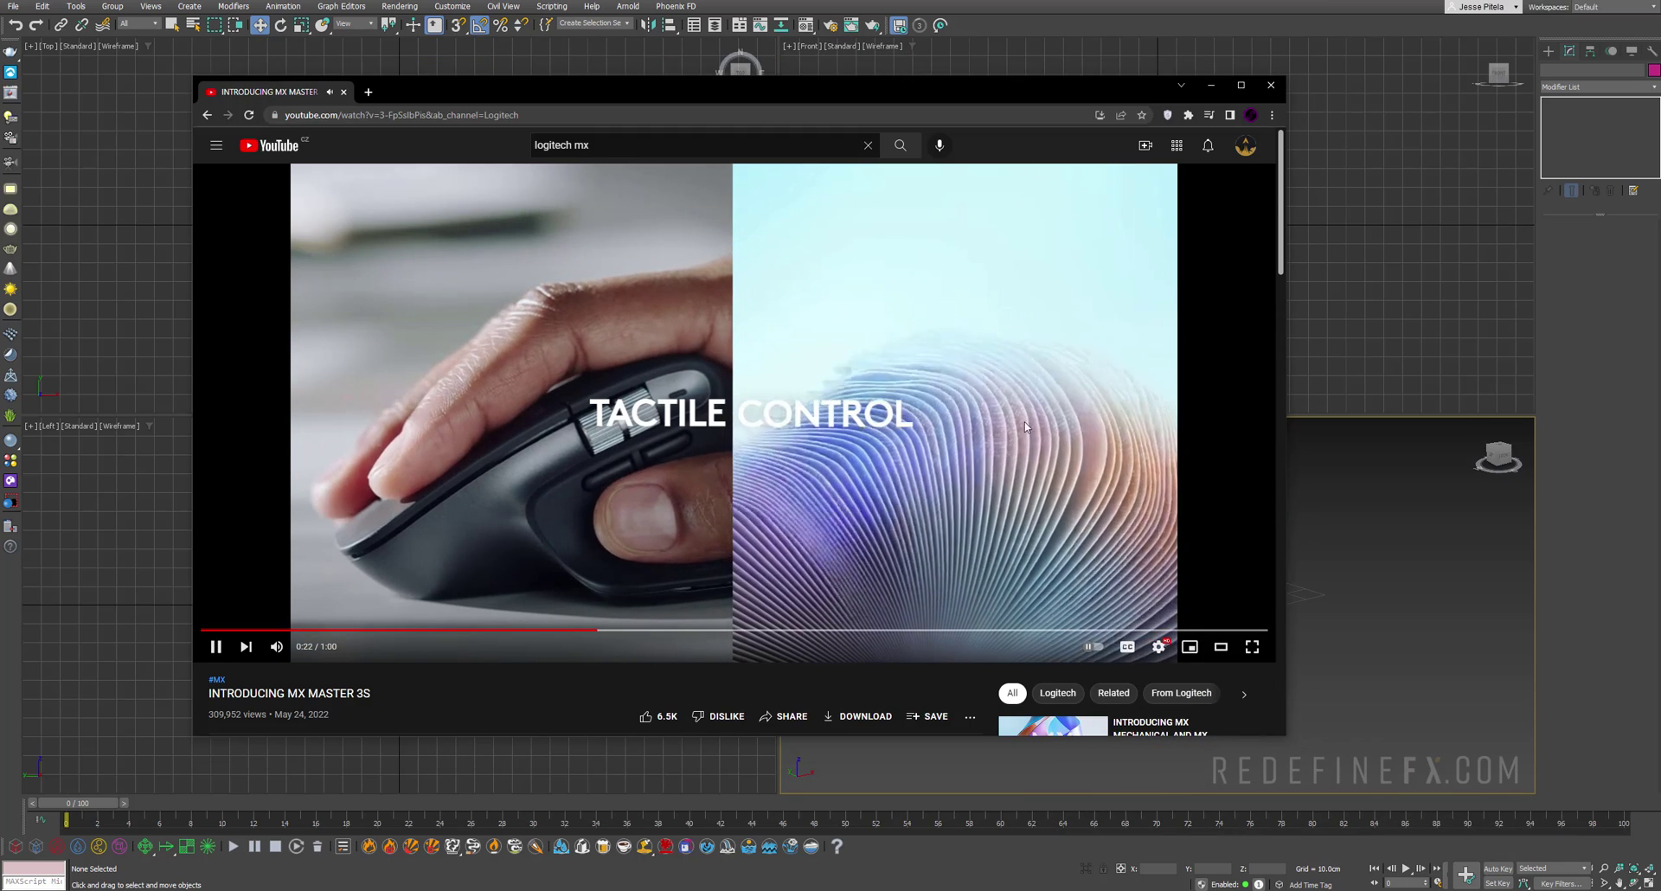
Step: Review the tactile control shot in the MX Master 3S video, replaying it from around the 22-second mark
click(753, 516)
click(617, 632)
click(894, 439)
click(597, 631)
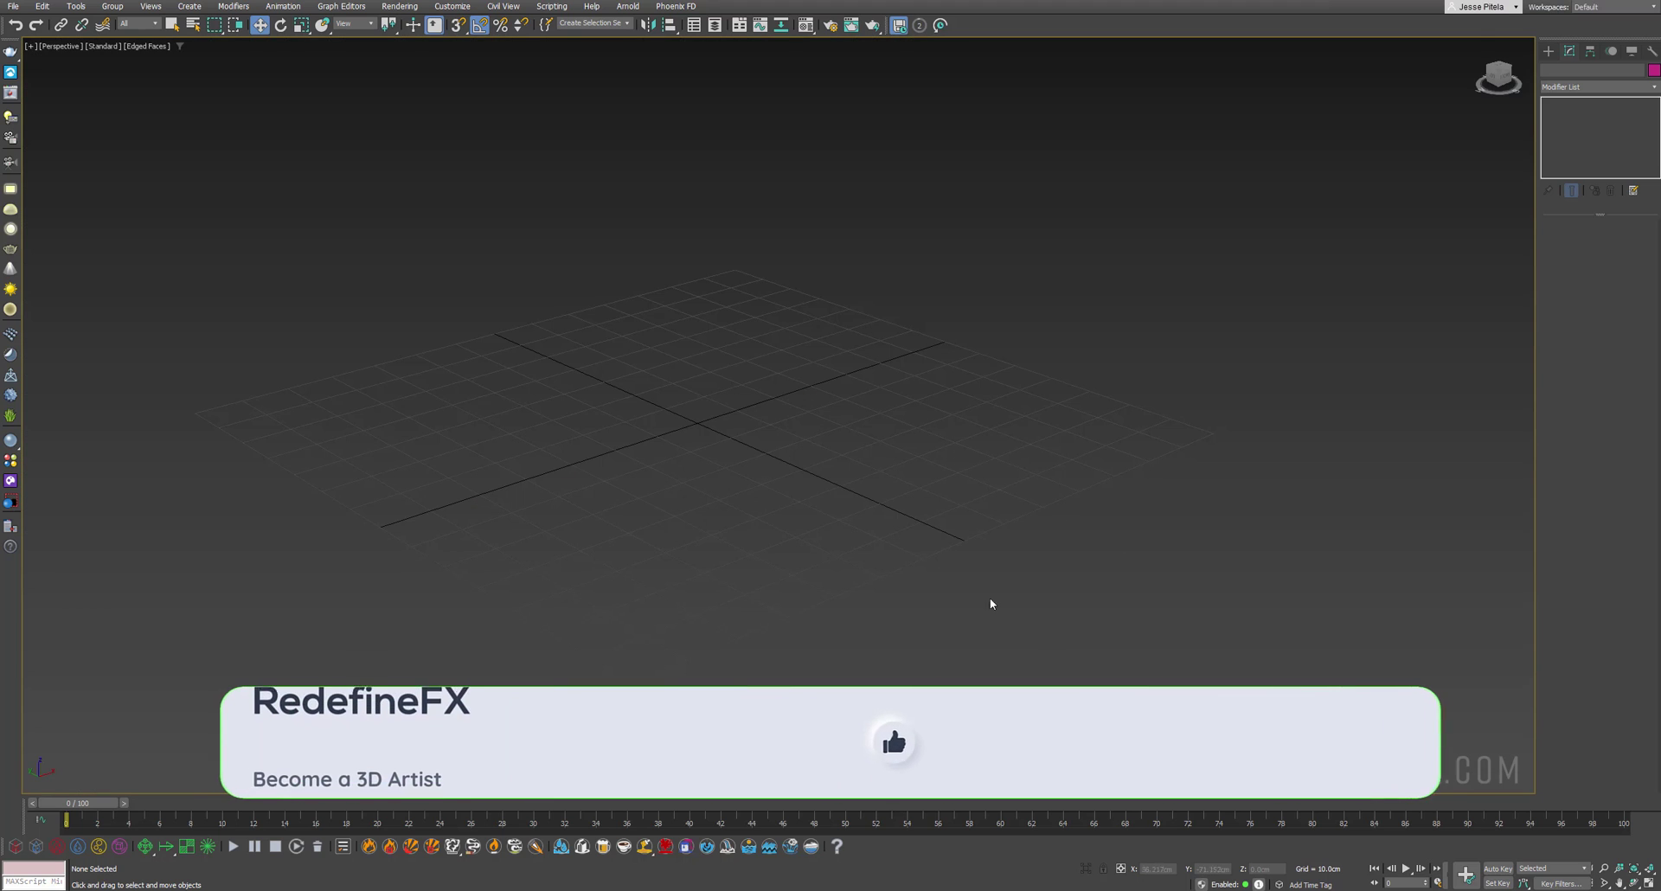
Step: Create a cylinder at the grid centre with about 33 cm radius and 27 cm height, and show its parameters
click(1549, 52)
click(1569, 170)
drag(697, 421, 768, 485)
click(770, 317)
key(w)
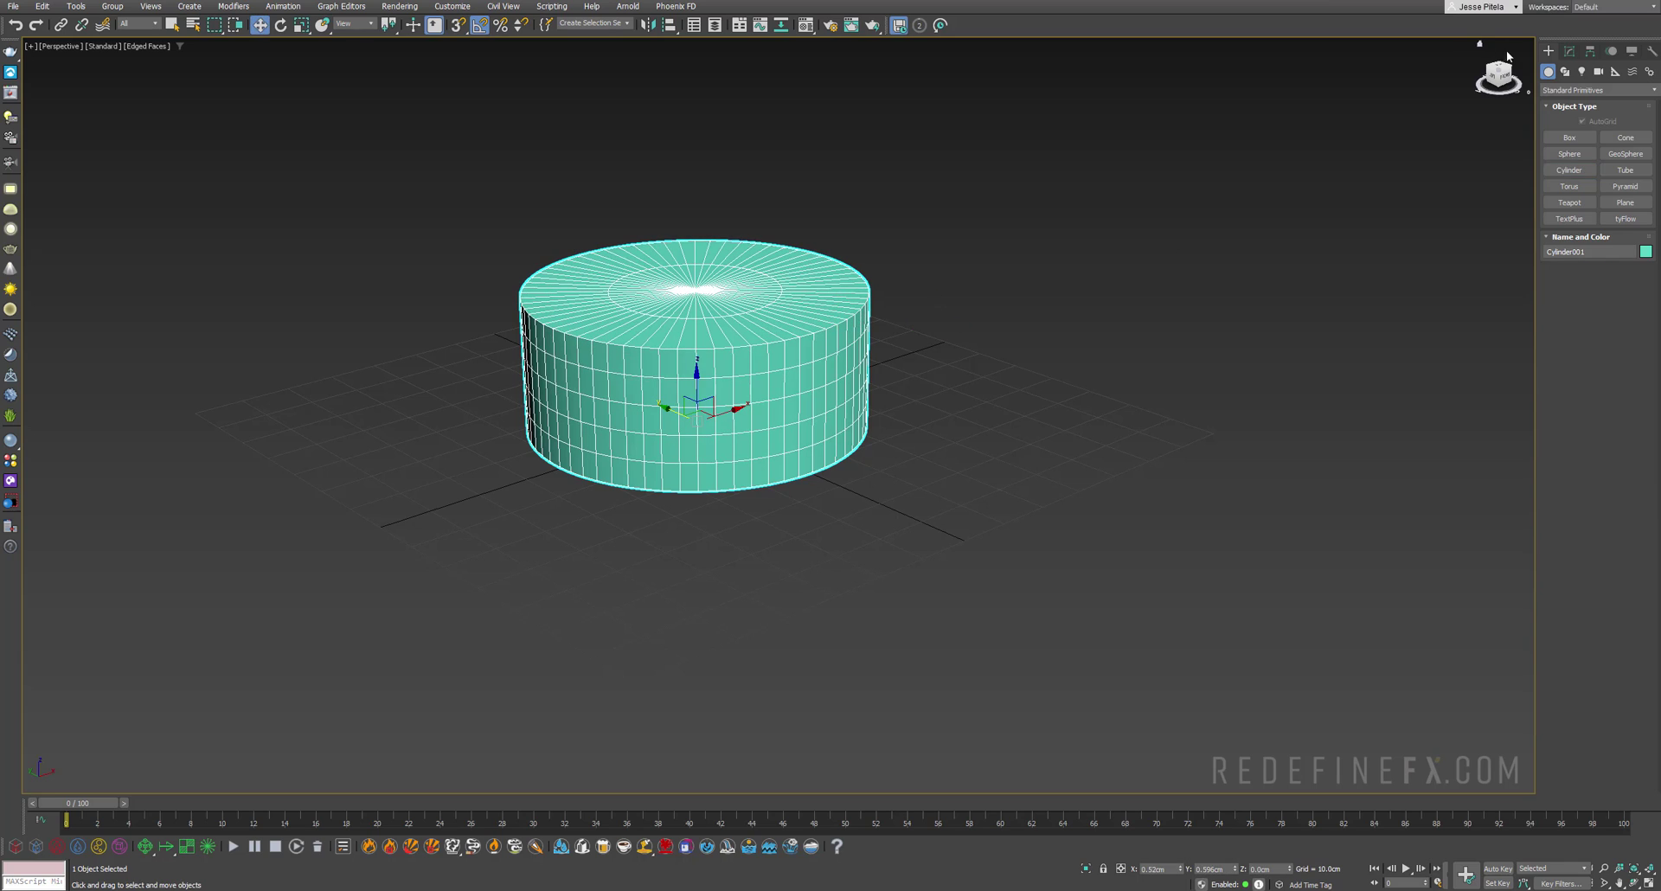
click(1570, 54)
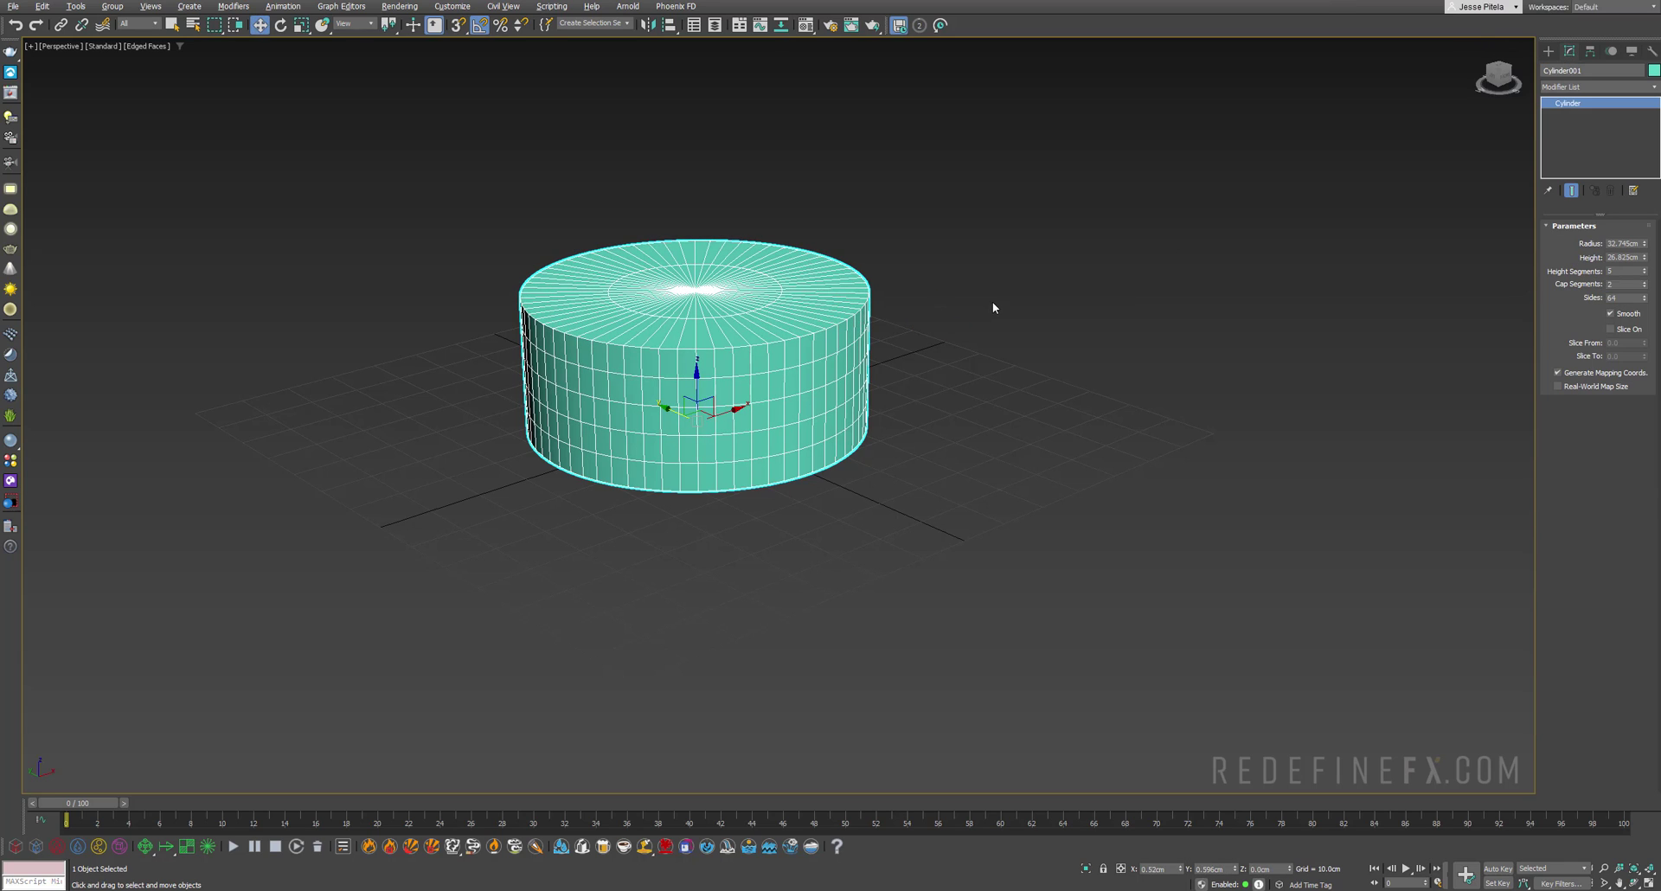
Step: Rotate the cylinder 90 degrees so that it lies on its side like a wheel
alt+middle_drag(995, 305, 786, 363)
key(e)
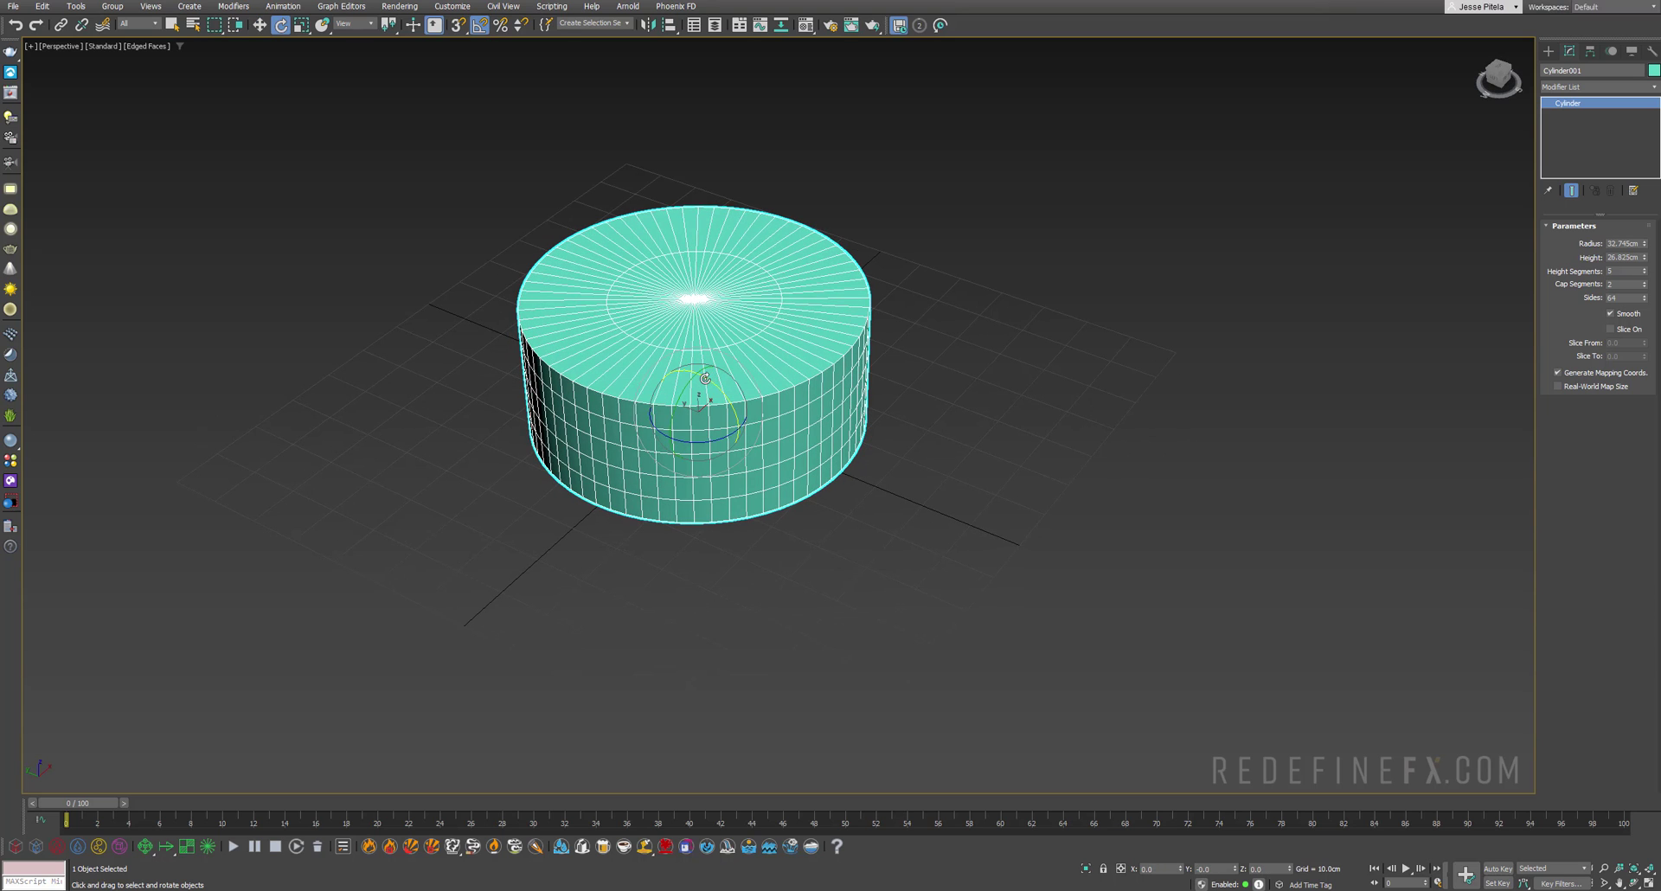
drag(704, 378, 749, 417)
alt+middle_drag(749, 416, 597, 299)
scroll(597, 298, down, 3)
key(w)
Step: Draw a rectangle spline about 57 cm long and 27 cm wide on the grid beside the cylinder
click(1547, 52)
click(1564, 71)
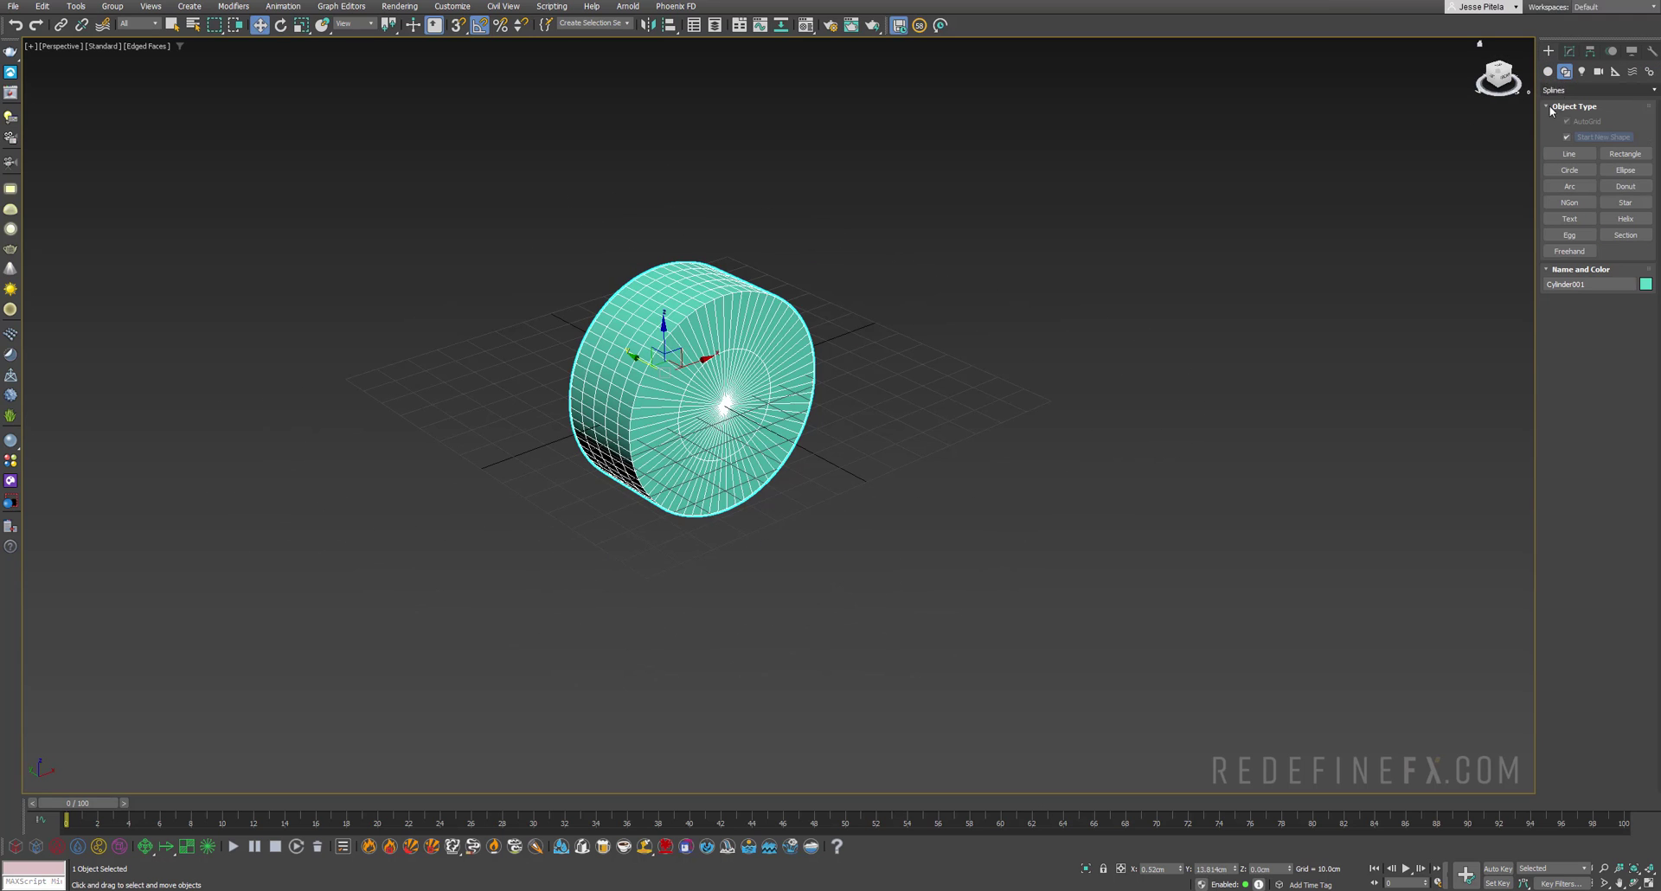
click(1614, 158)
middle_drag(962, 413, 689, 429)
drag(683, 430, 817, 588)
click(1568, 51)
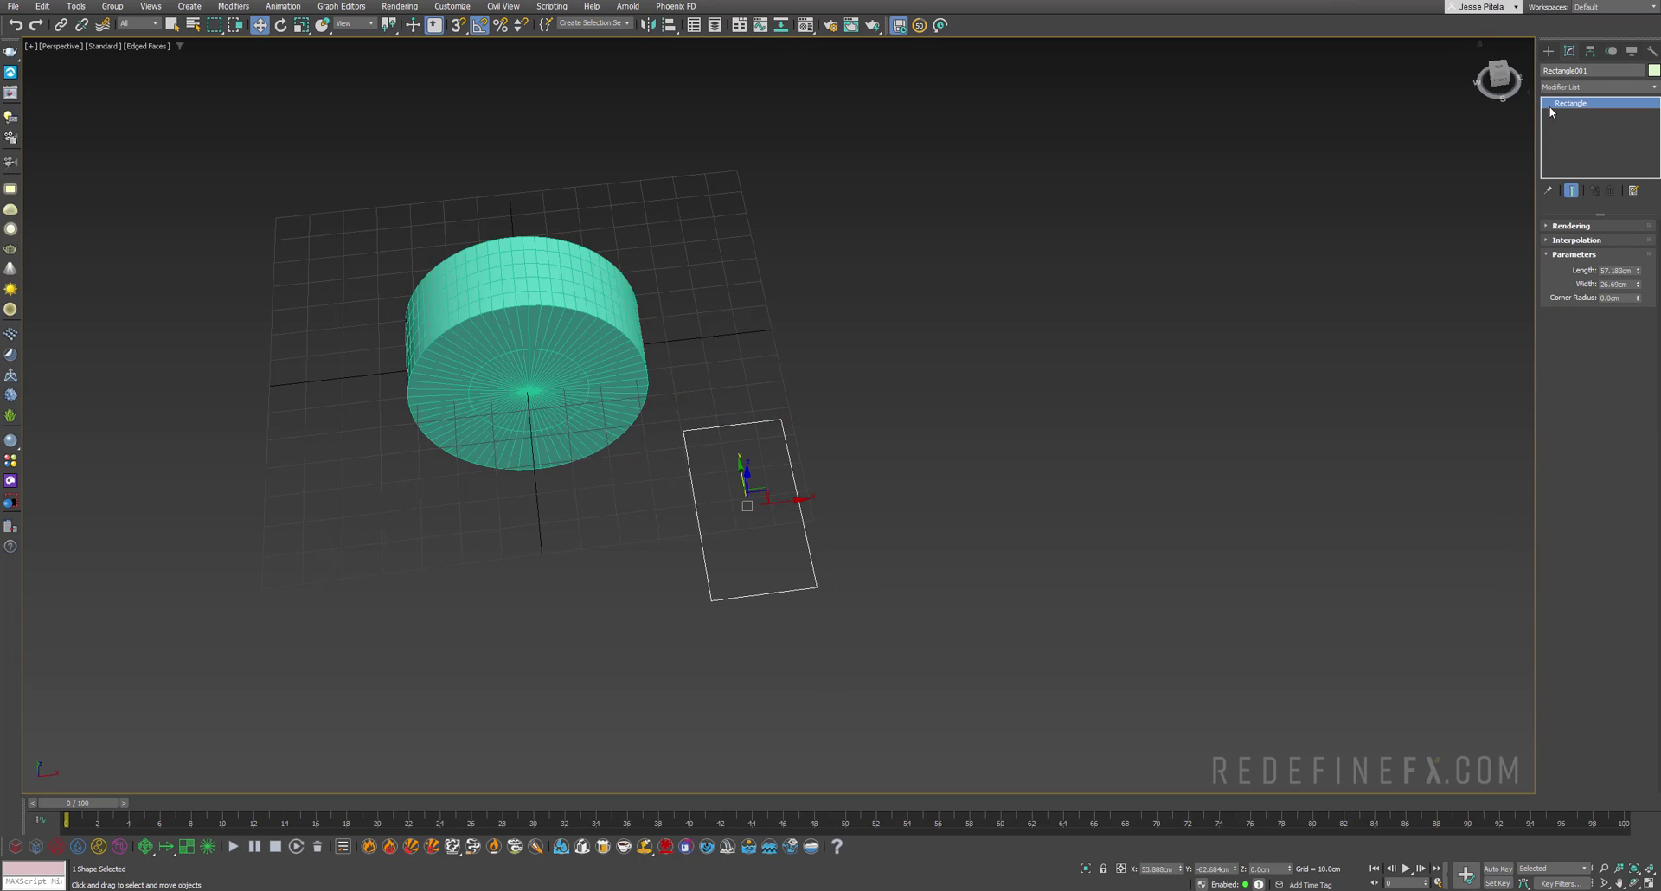
Step: Convert the rectangle to an Editable Spline and fillet the two corner vertices at its end nearest the cylinder
right_click(1571, 104)
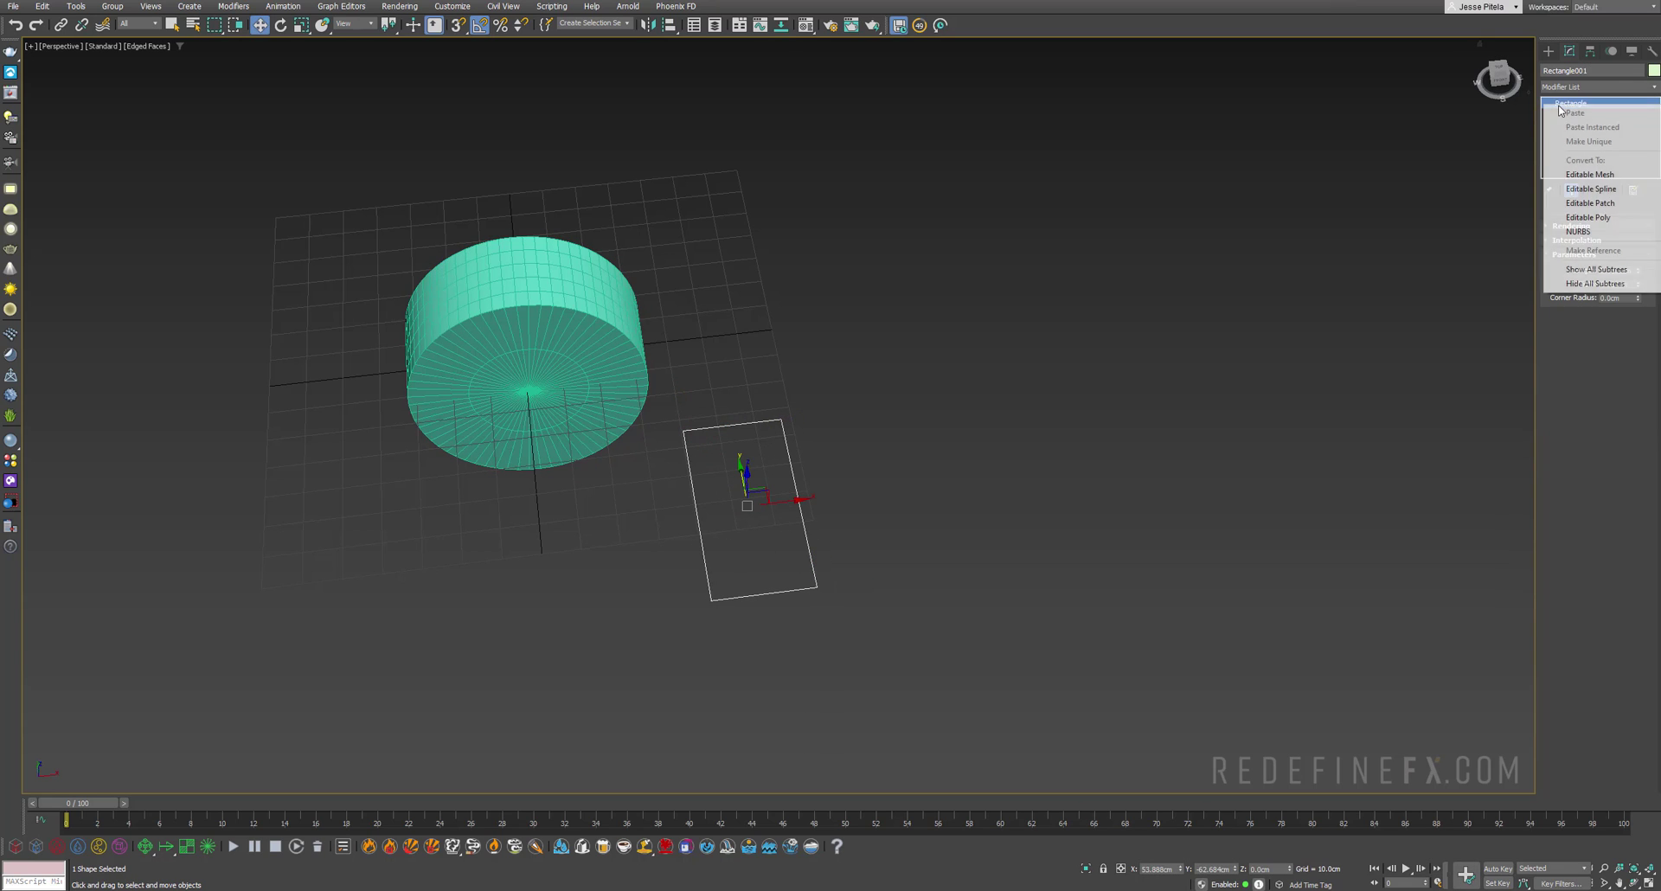
click(1590, 189)
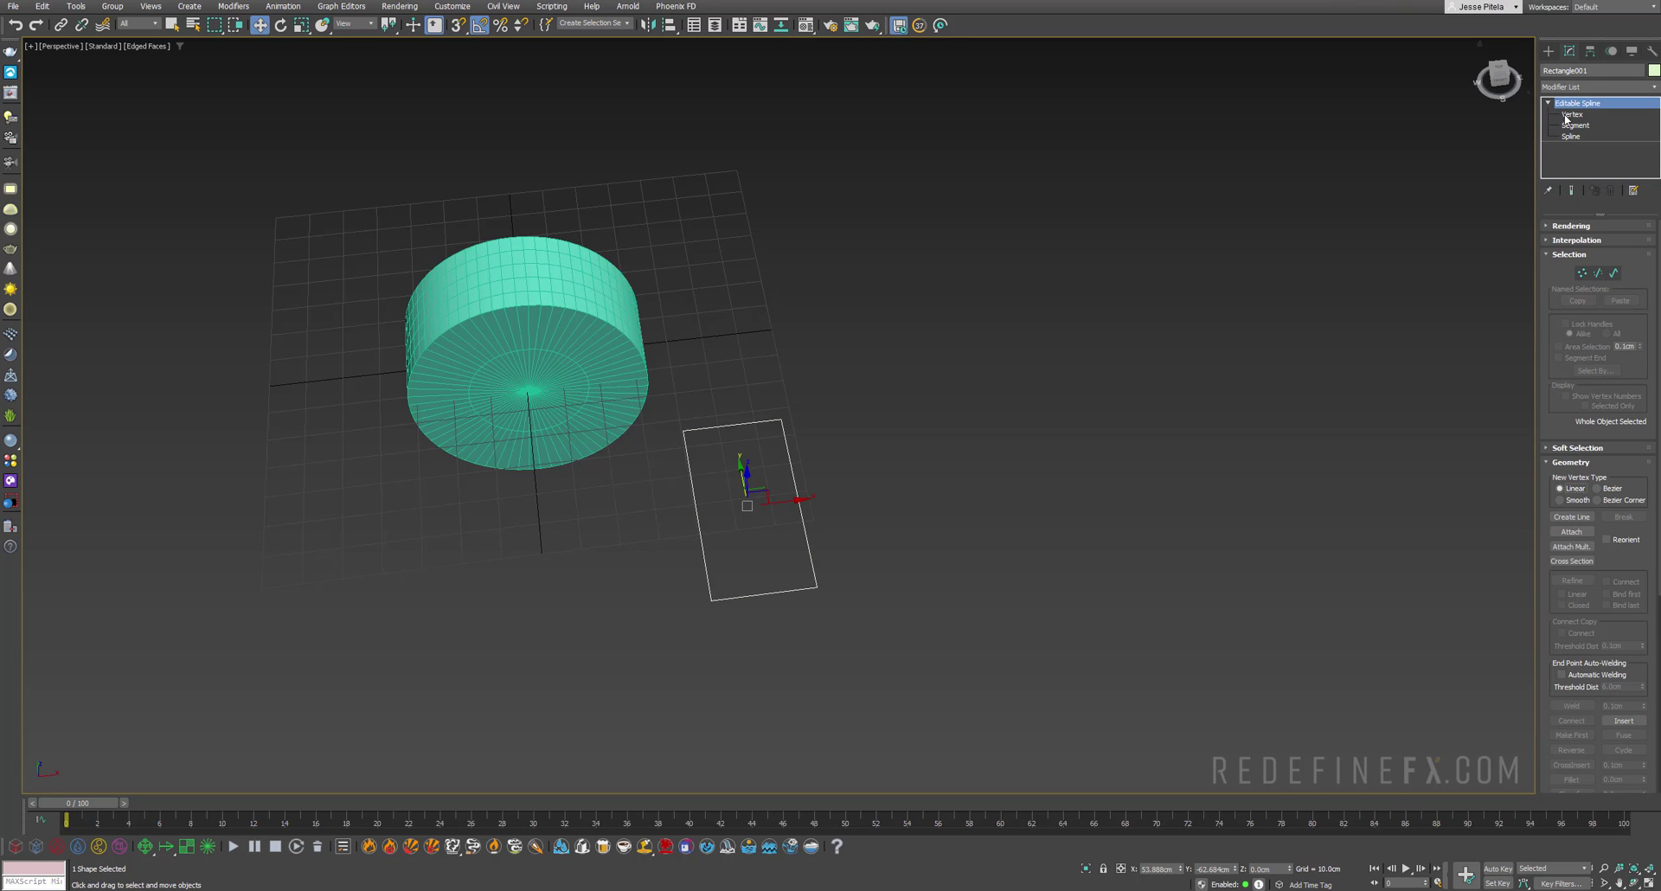
click(1566, 116)
drag(894, 352, 690, 473)
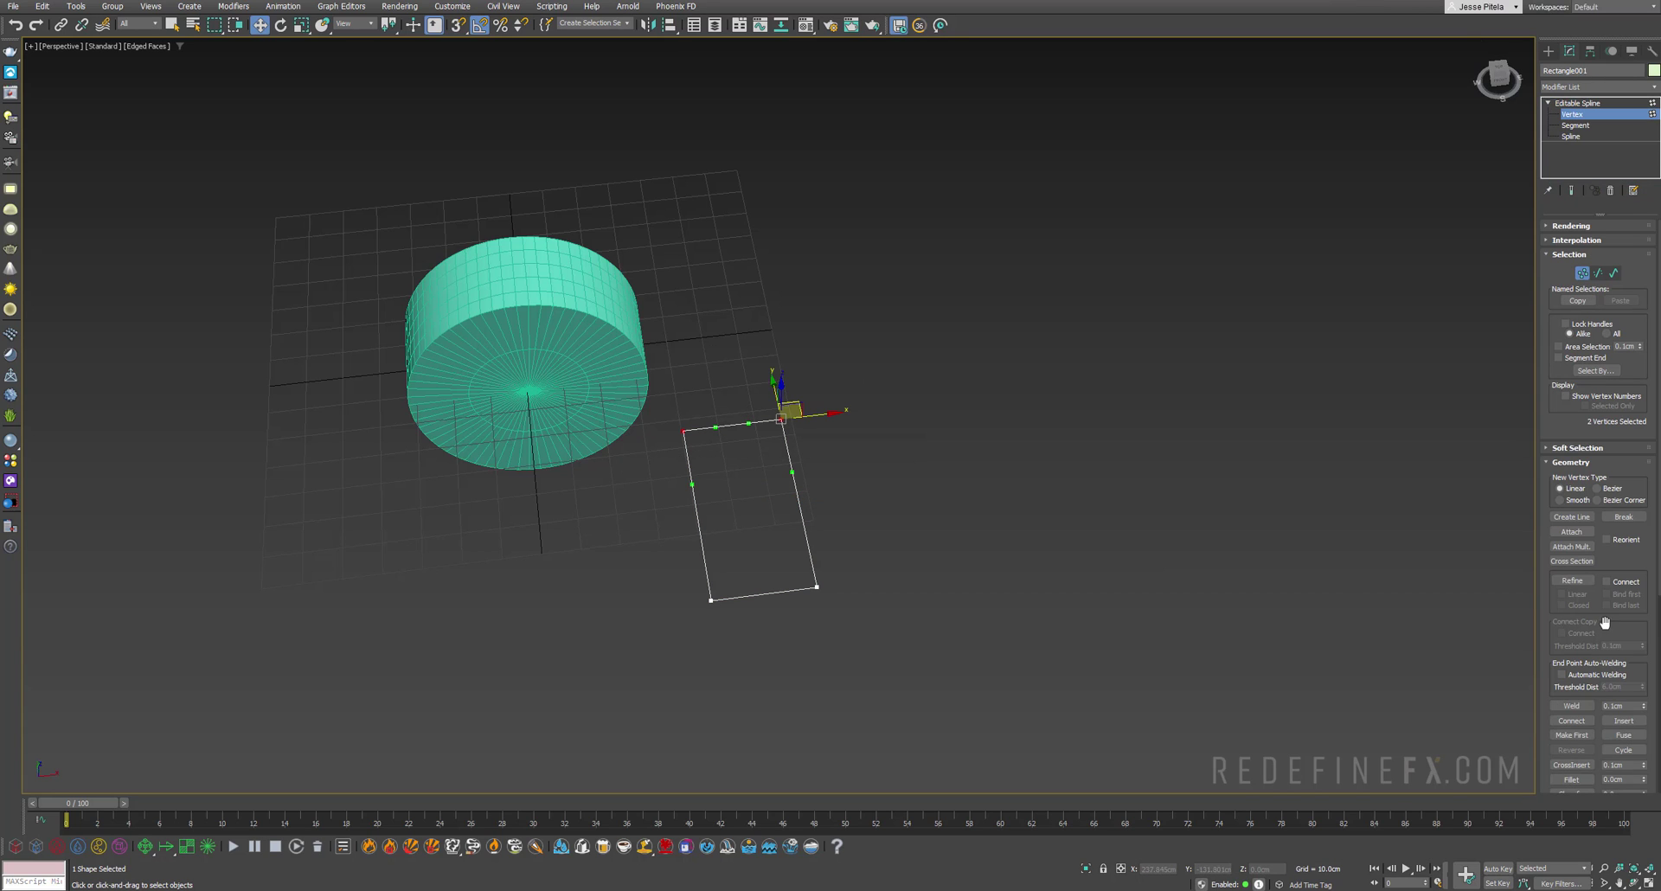
scroll(1620, 623, down, 5)
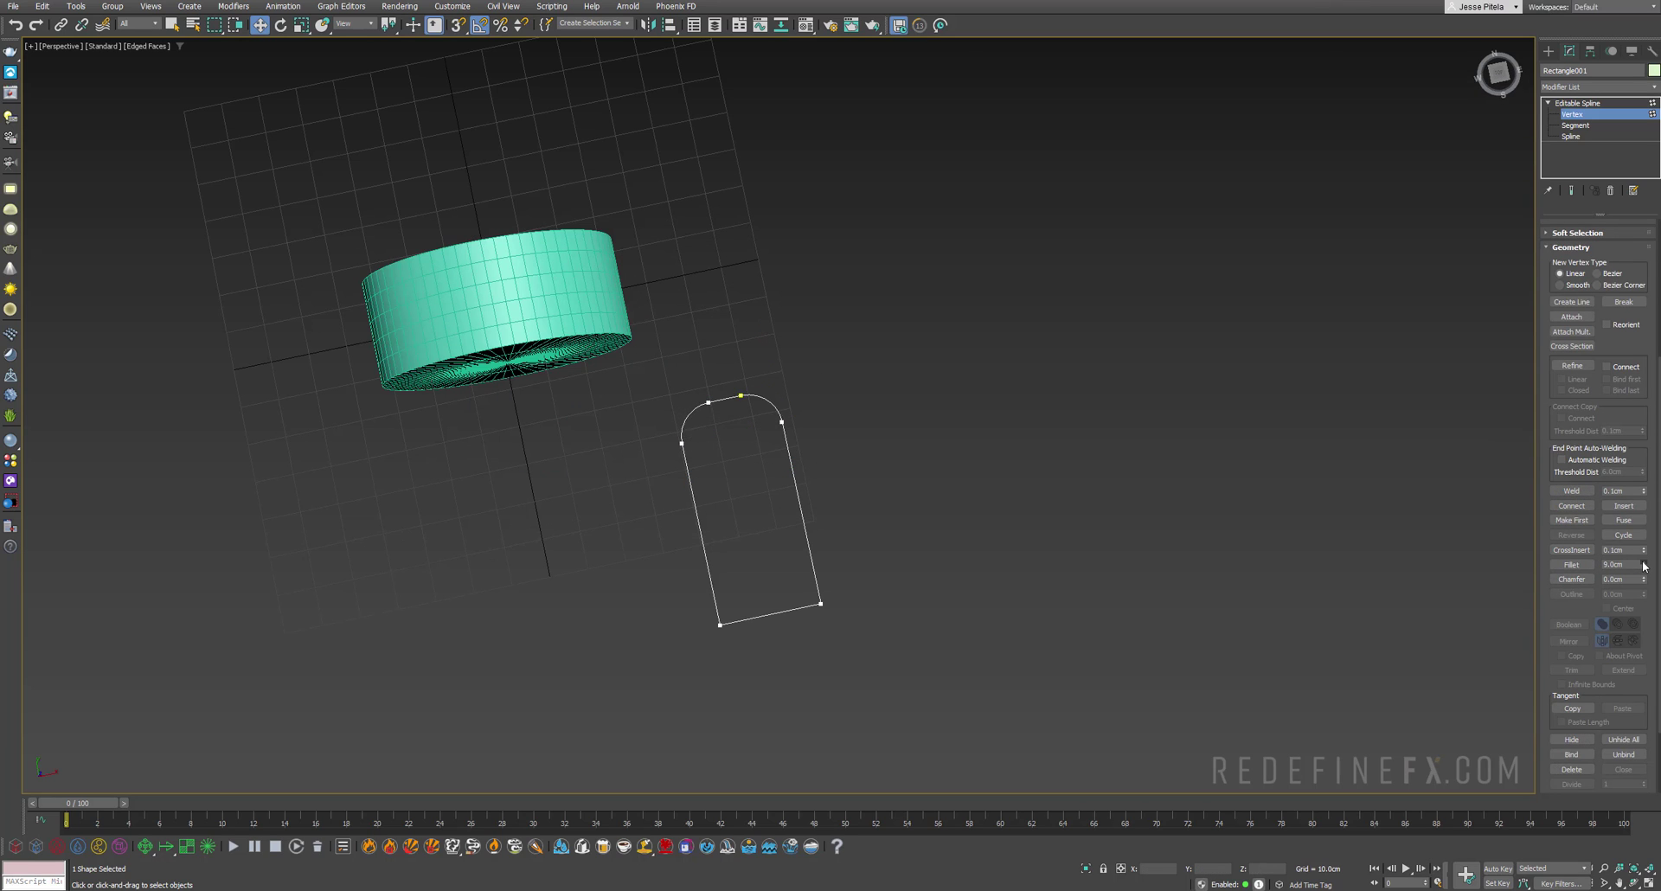
drag(1643, 563, 1643, 561)
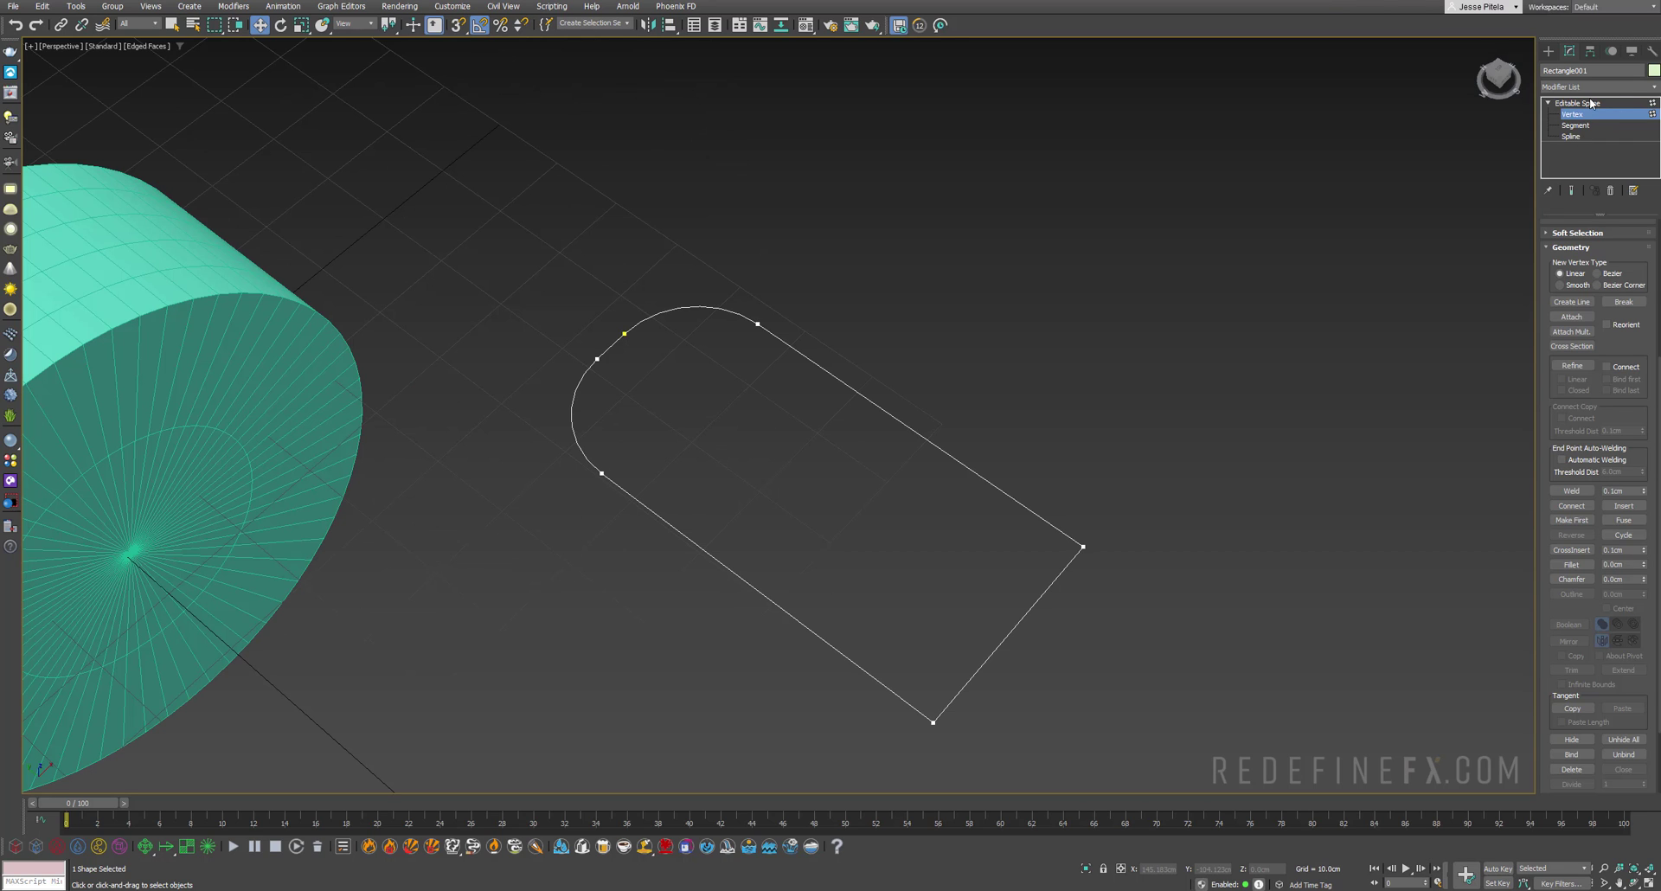
Step: Convert the rounded rectangle spline to an Editable Poly
click(1577, 103)
right_click(1578, 103)
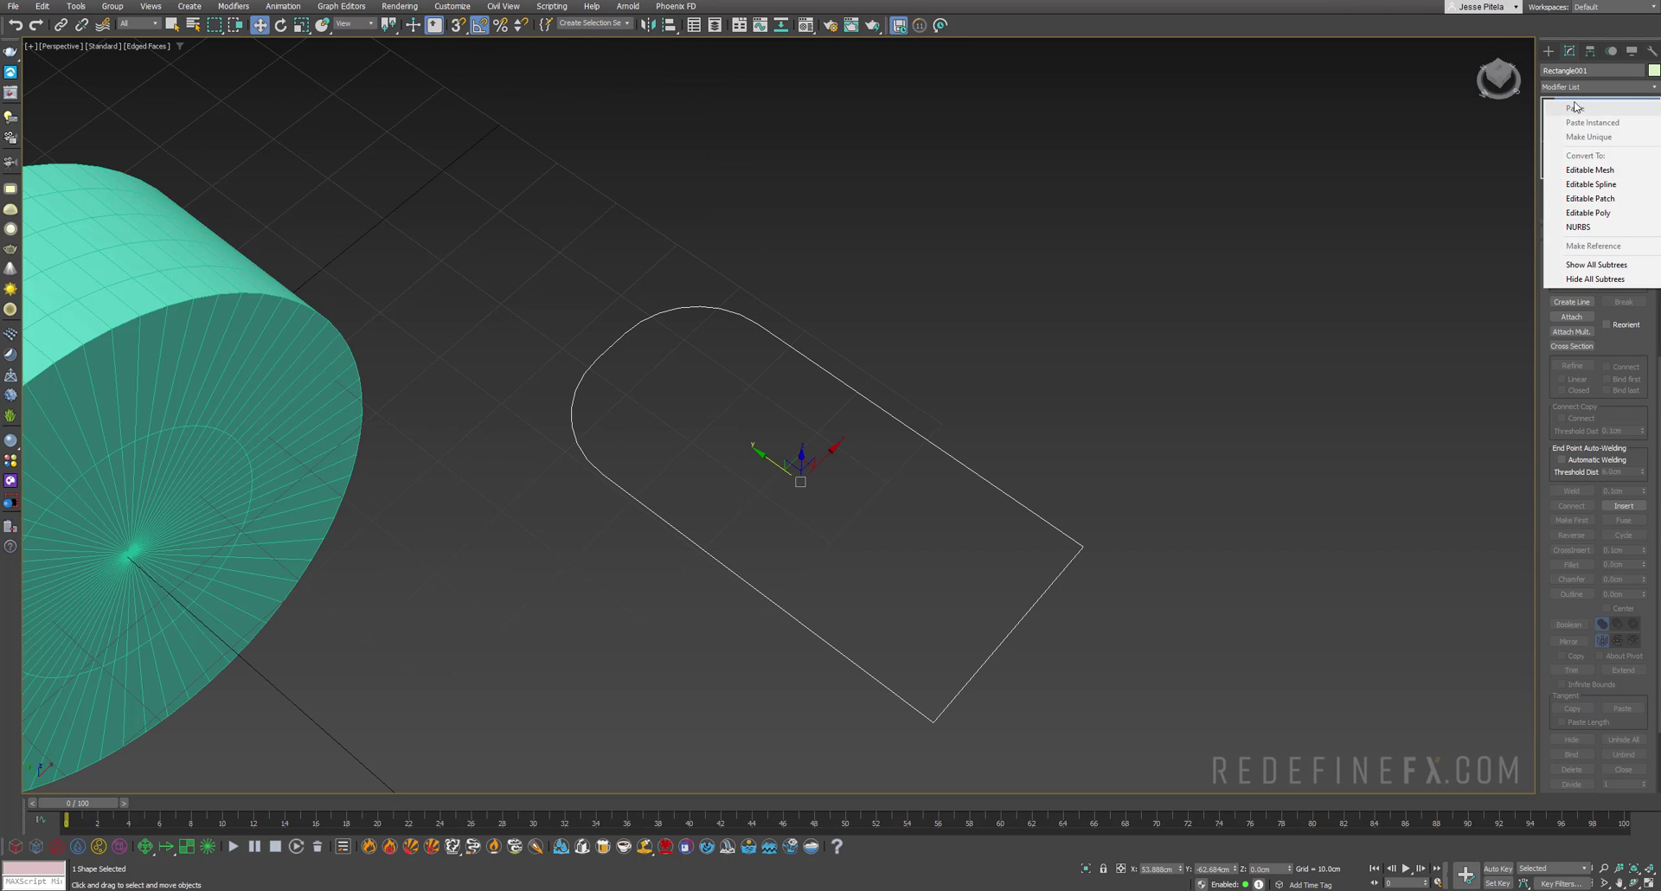
click(1602, 212)
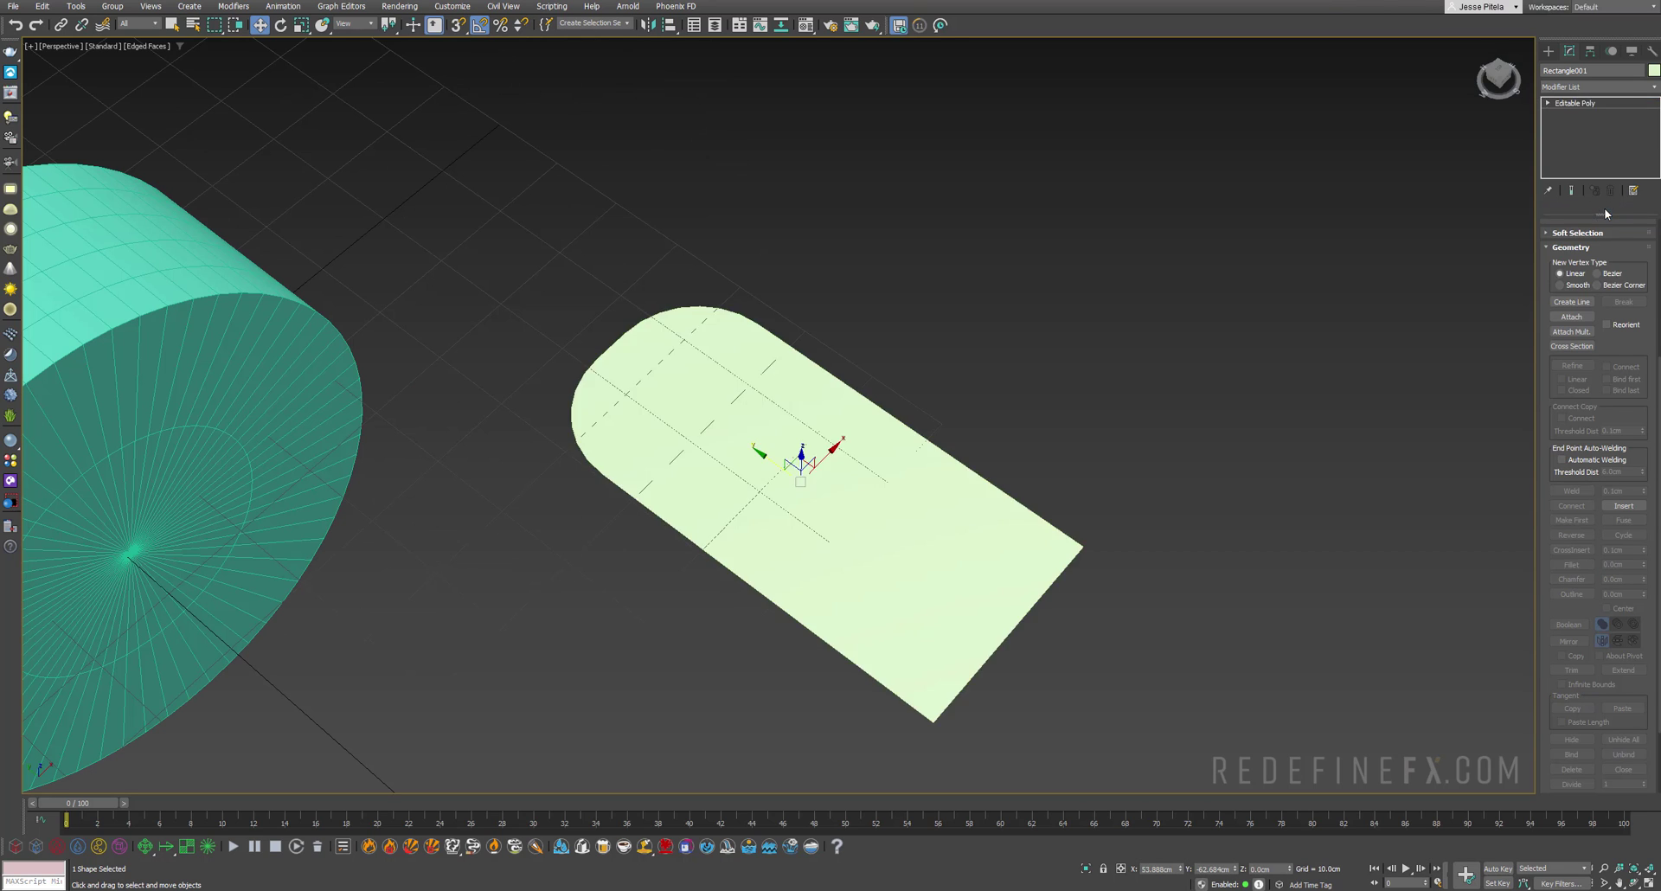
alt+middle_drag(1000, 360, 890, 342)
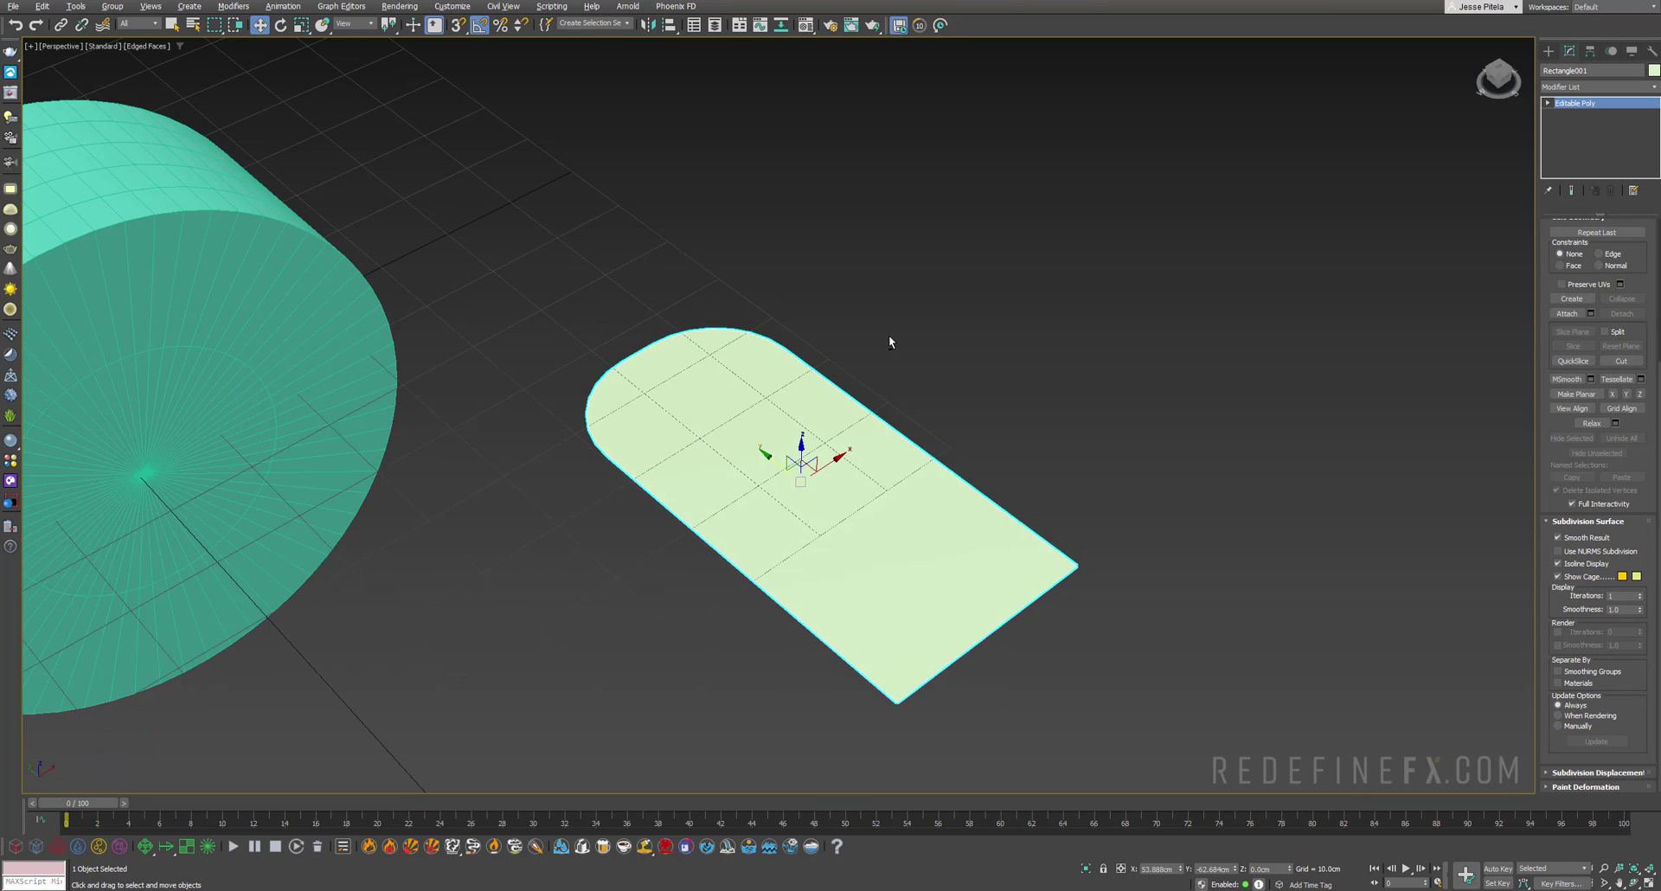
Step: Add a Quadify Mesh modifier to the rounded strip with a quad size of 3%
click(1656, 88)
drag(1657, 132, 1657, 187)
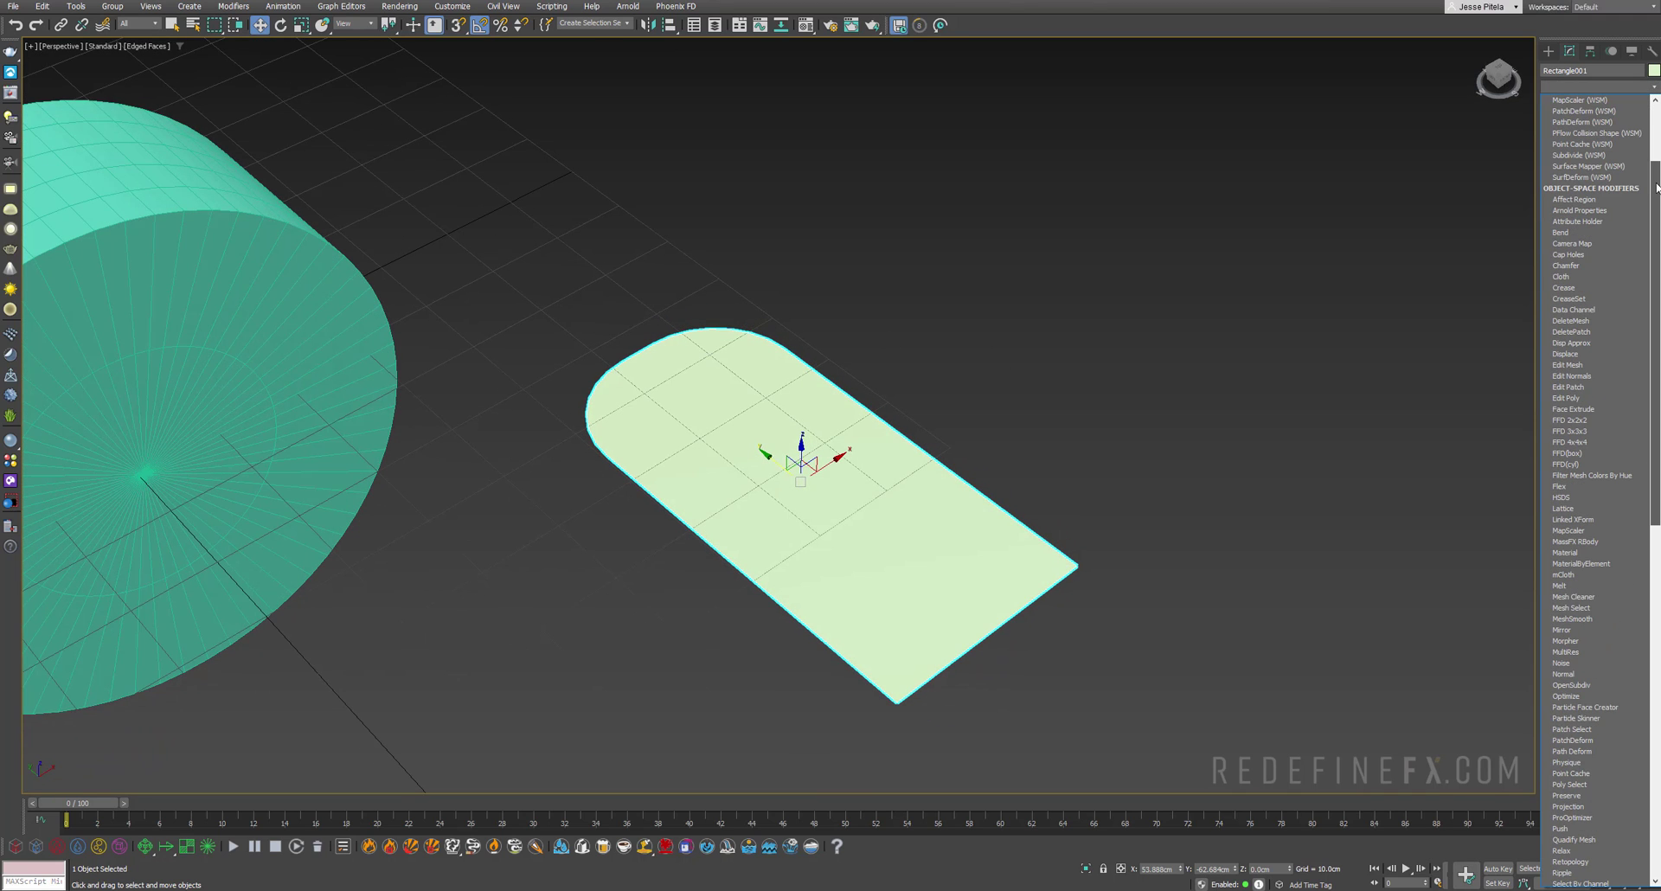
text(q)
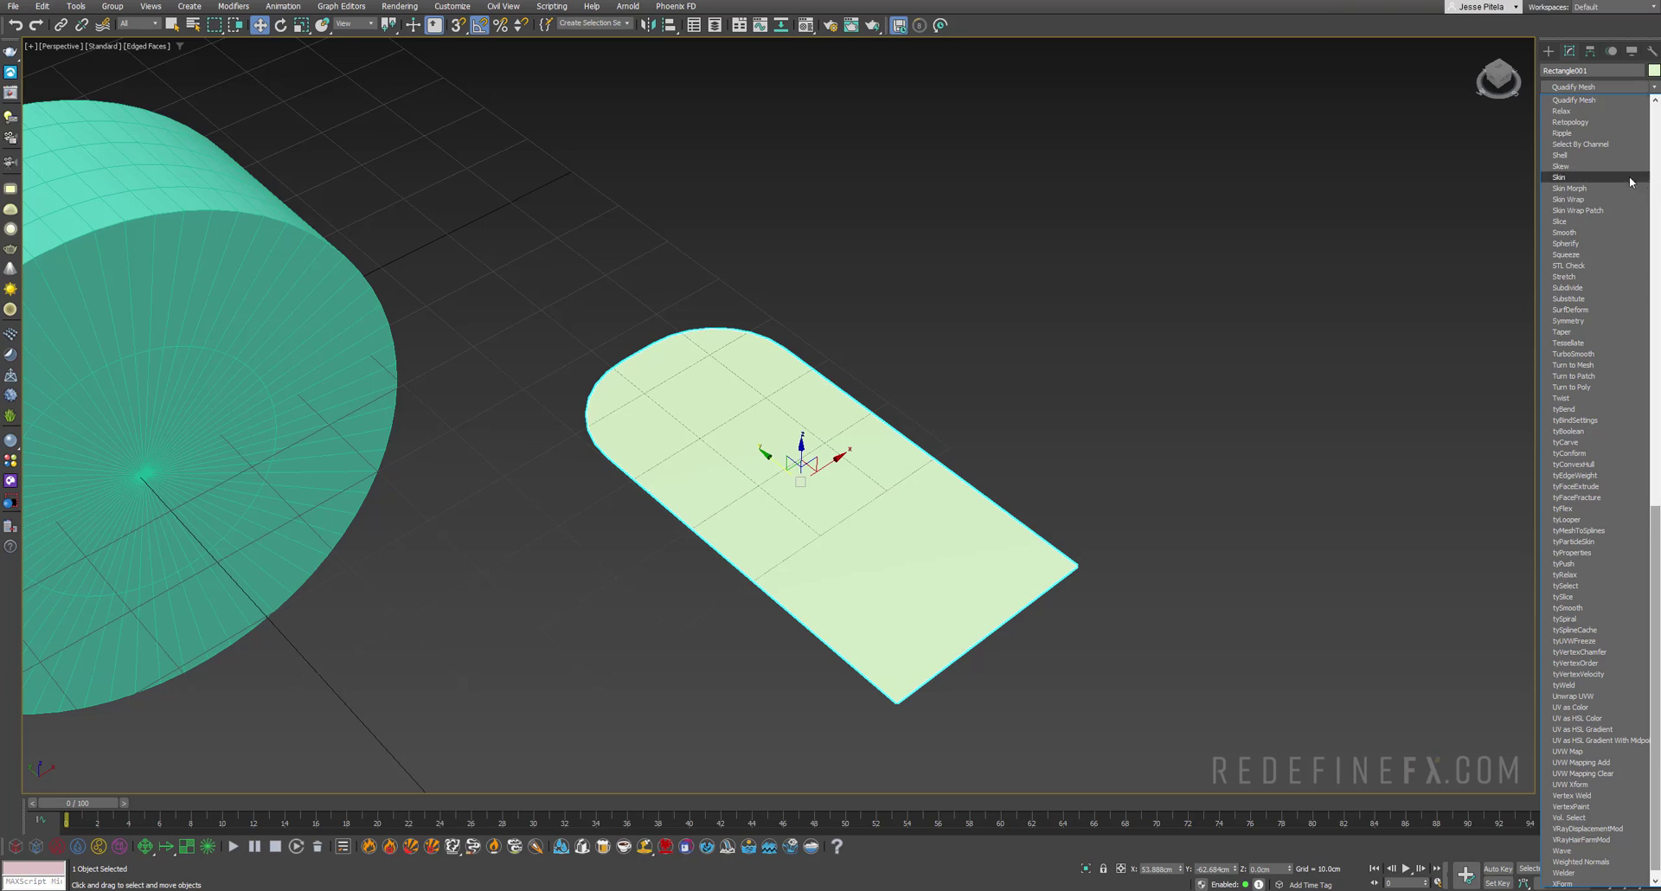
click(1574, 101)
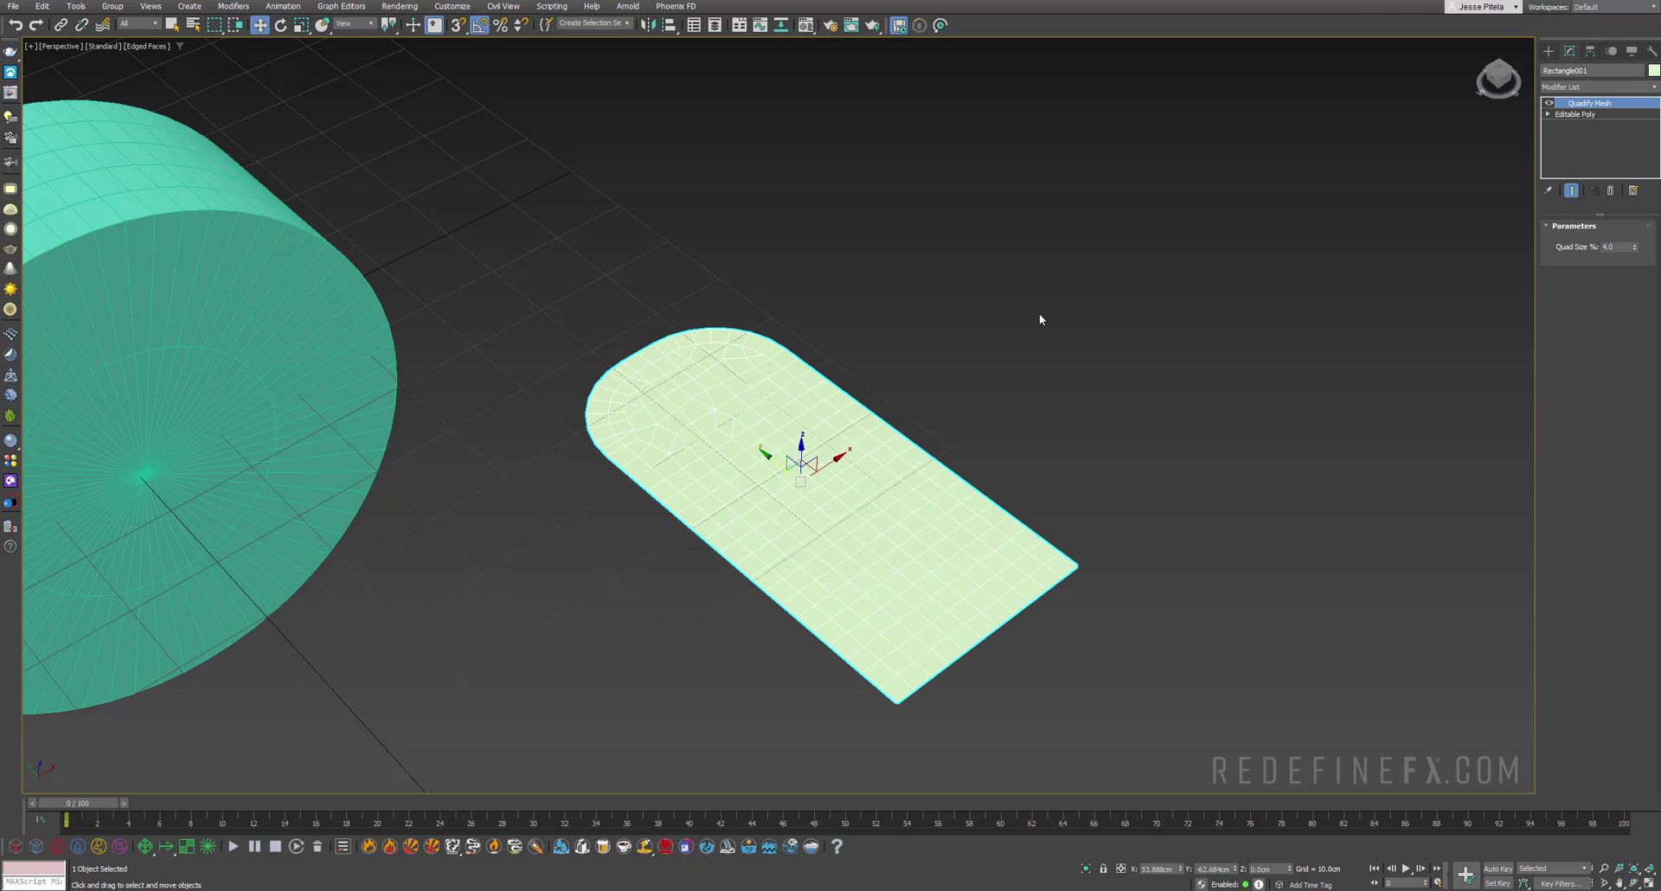
alt+middle_drag(1039, 319, 839, 370)
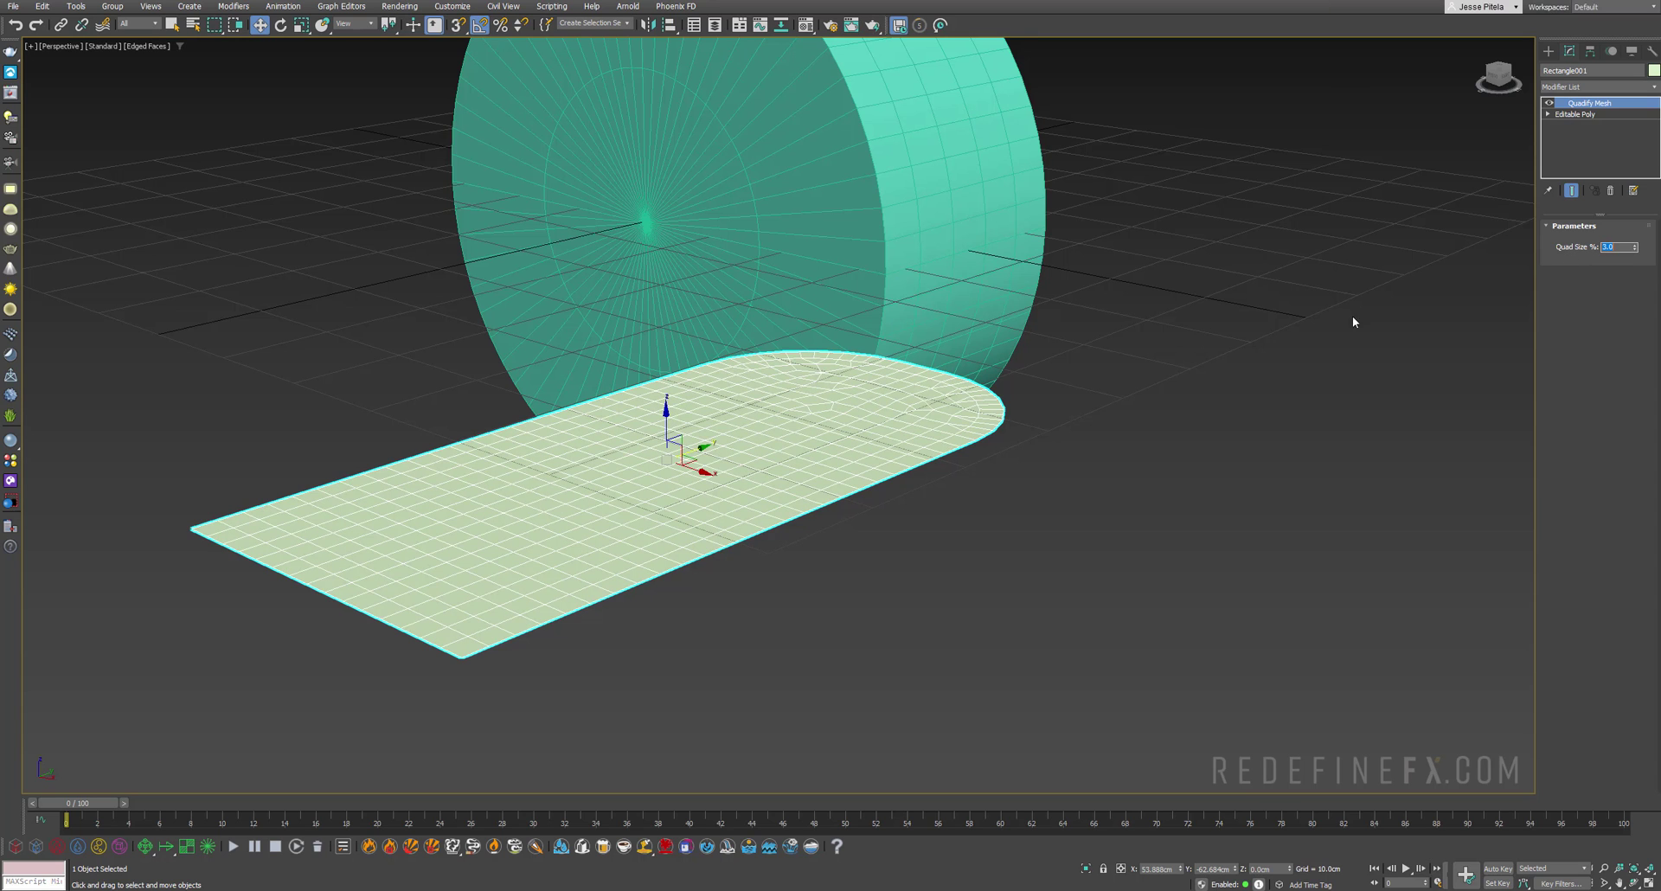
alt+middle_drag(952, 363, 778, 372)
Step: Collapse the strip's whole modifier stack into an Editable Poly
right_click(1572, 102)
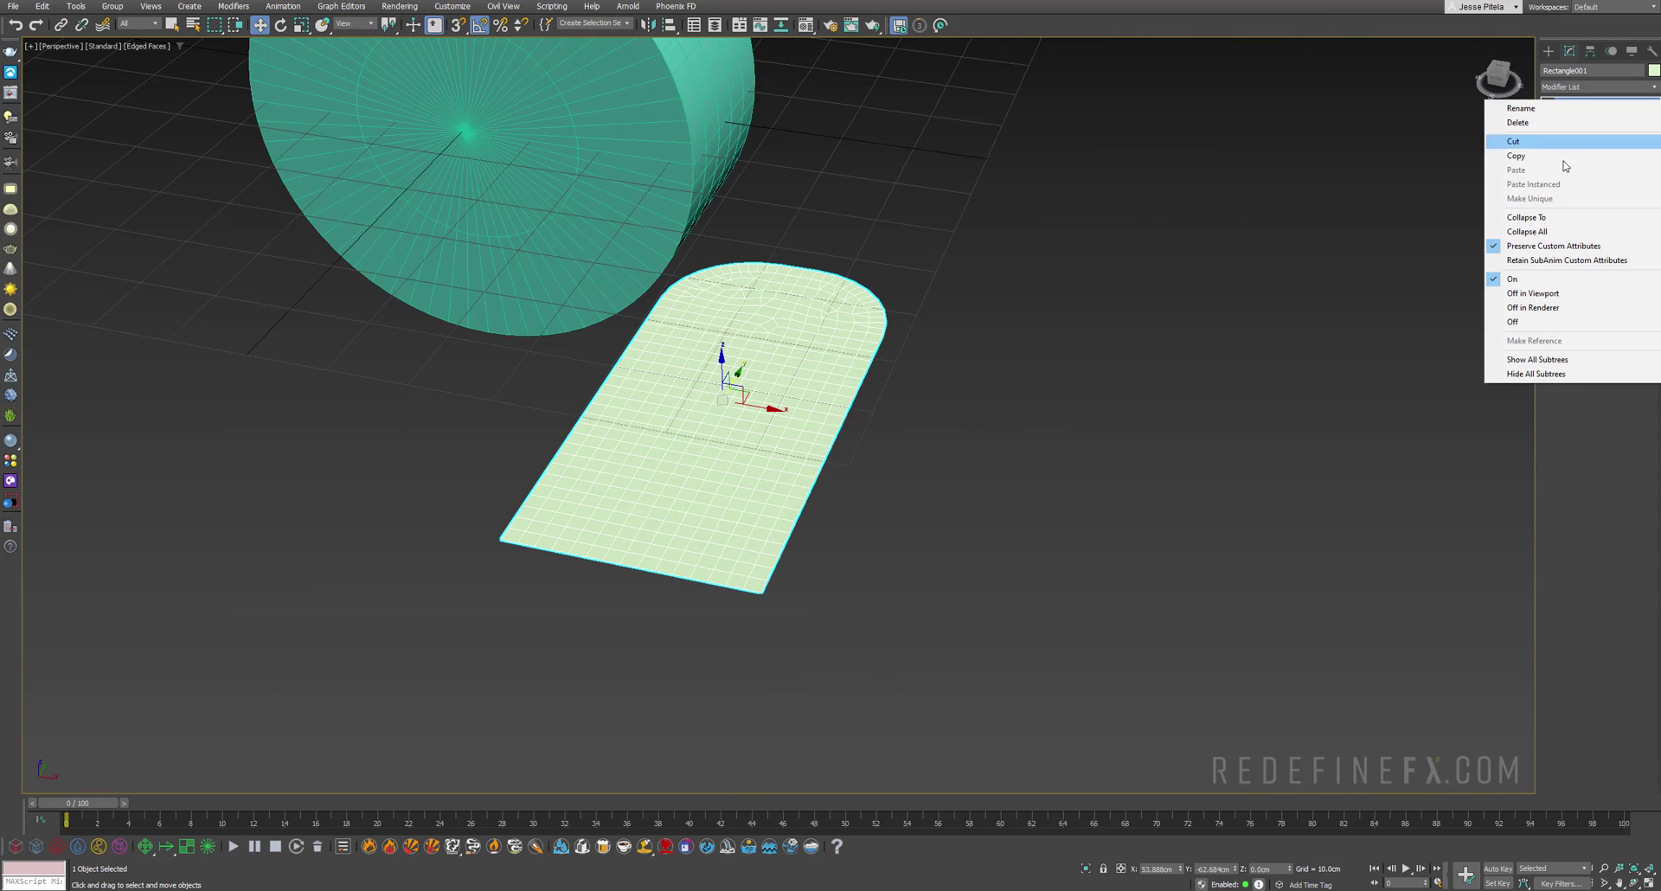
click(1529, 231)
click(892, 484)
Step: Align the strip to the cylinder centre to centre on X, Y and Z, matching its orientation on all three axes
alt+middle_drag(849, 355, 869, 381)
scroll(798, 420, down, 3)
scroll(874, 378, down, 3)
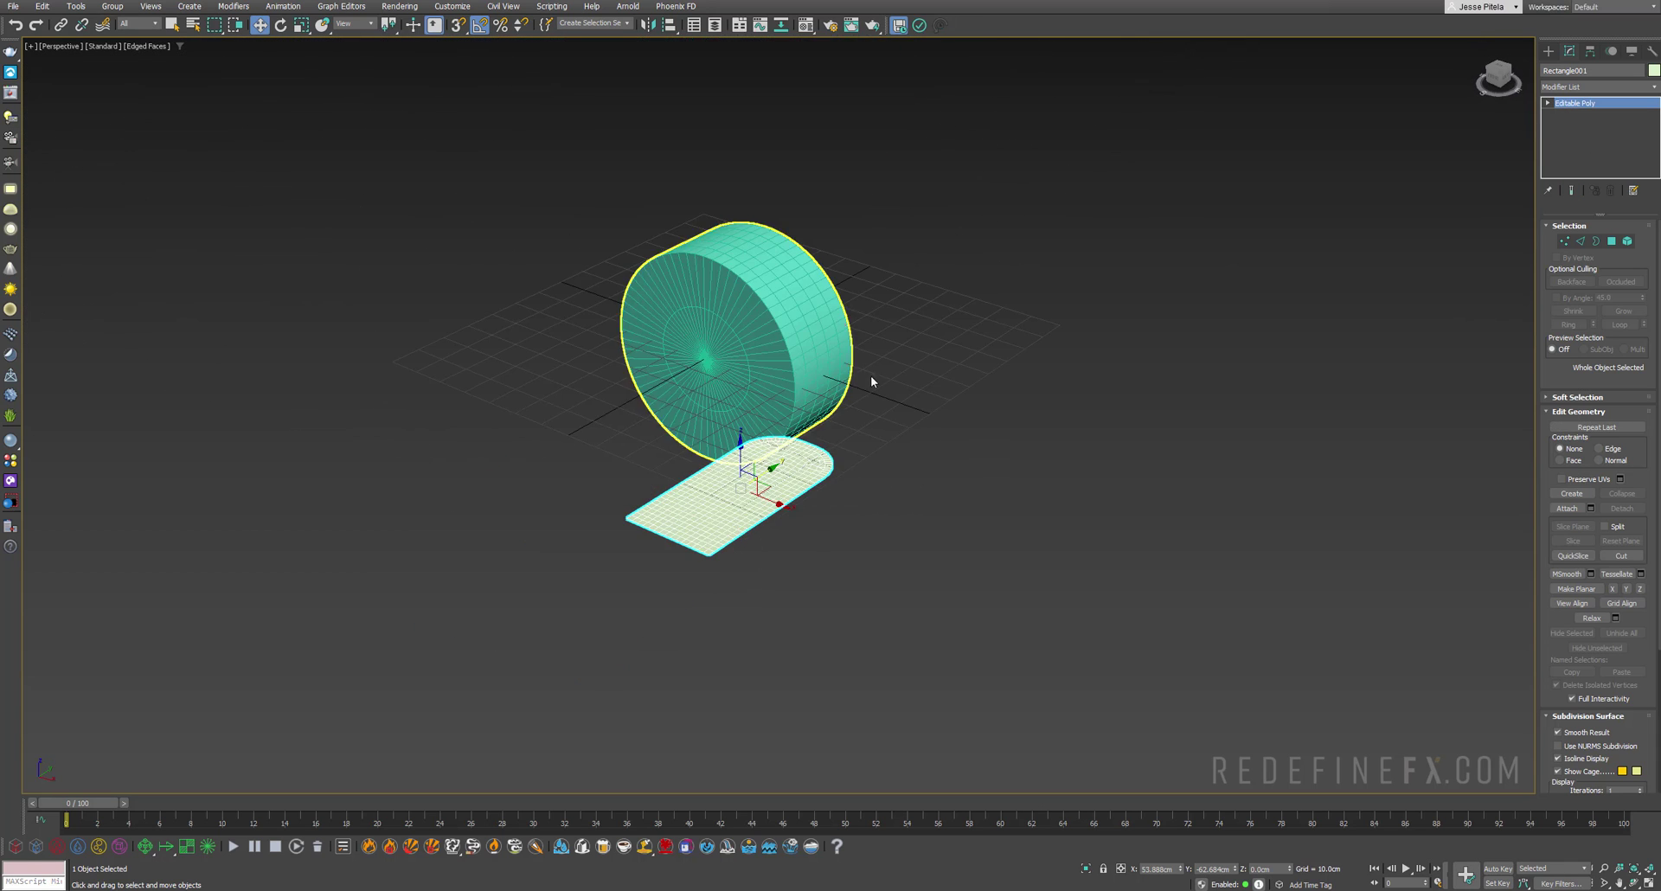
click(669, 27)
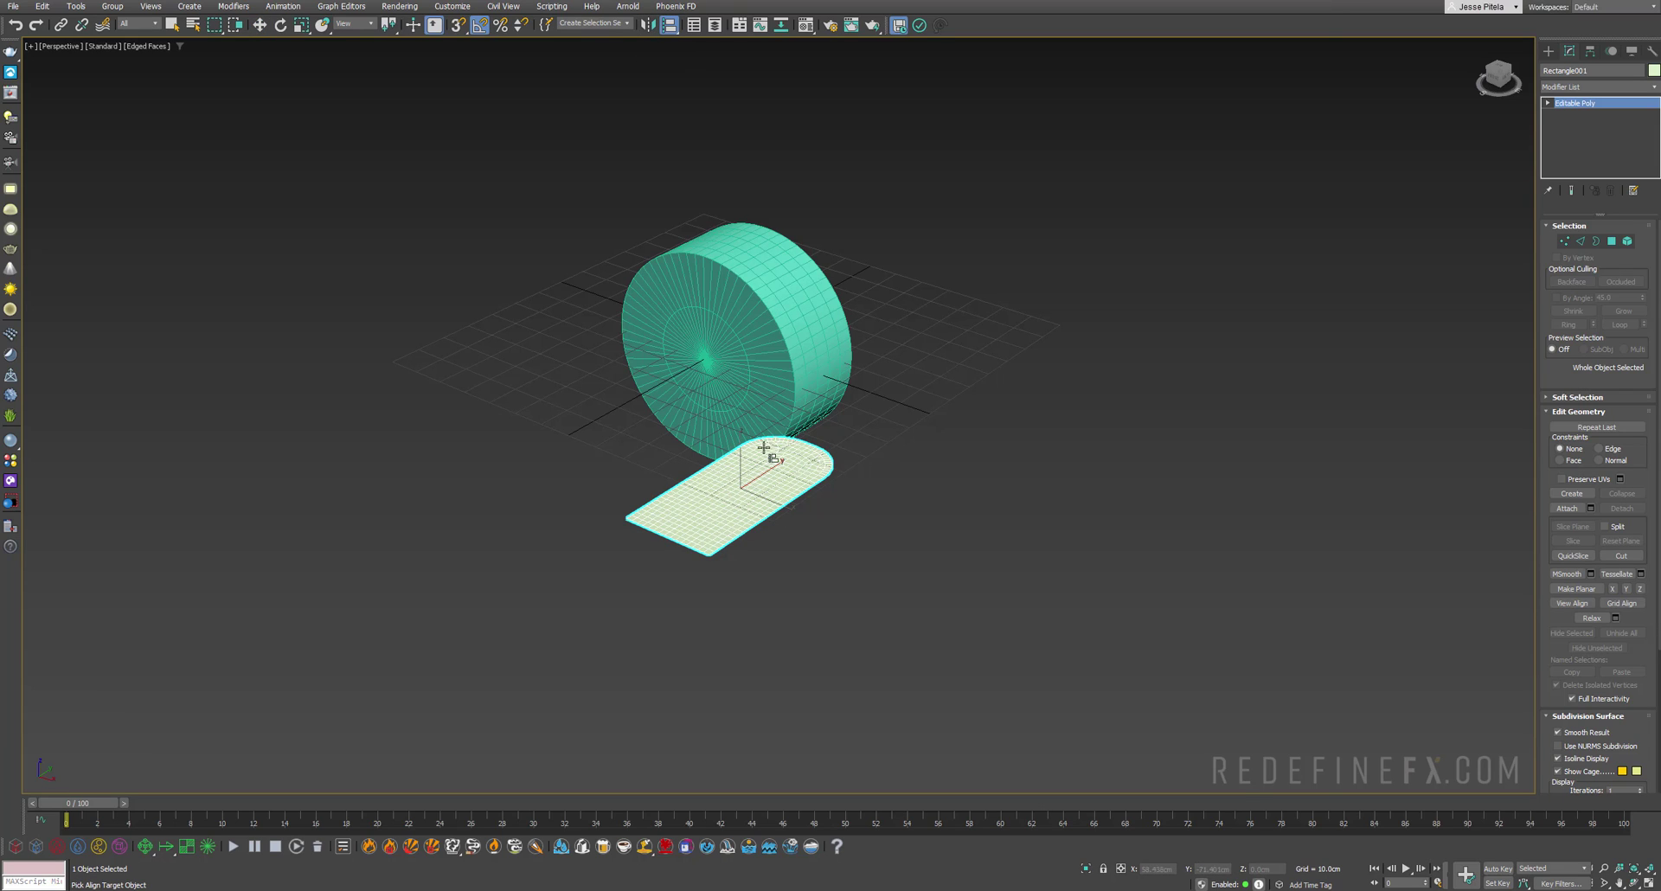
click(766, 404)
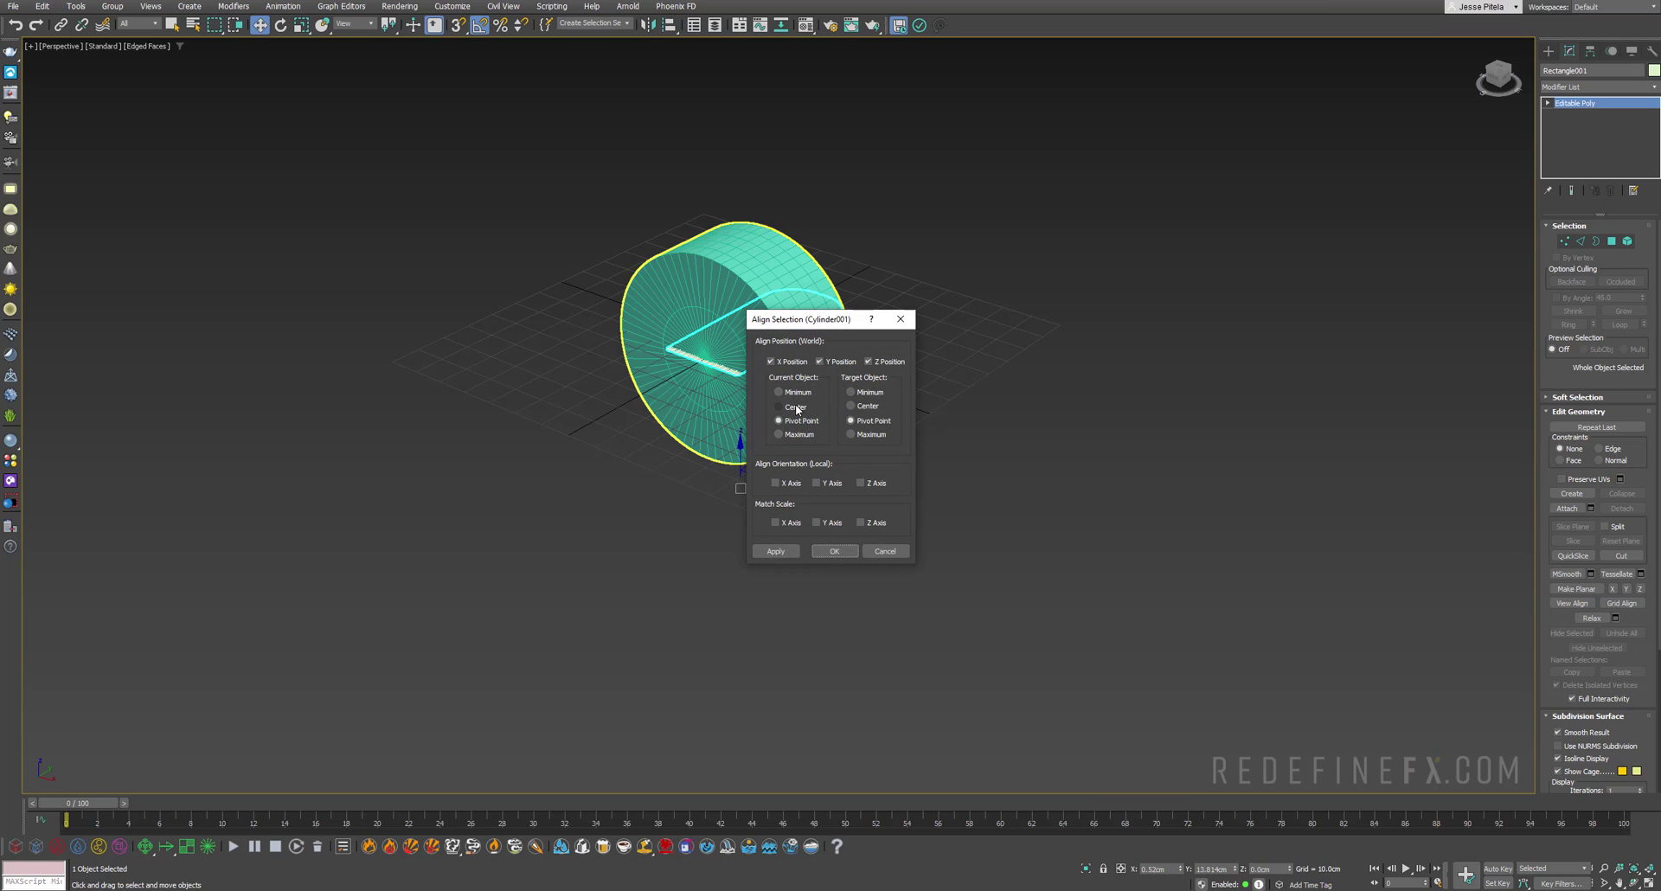
click(851, 405)
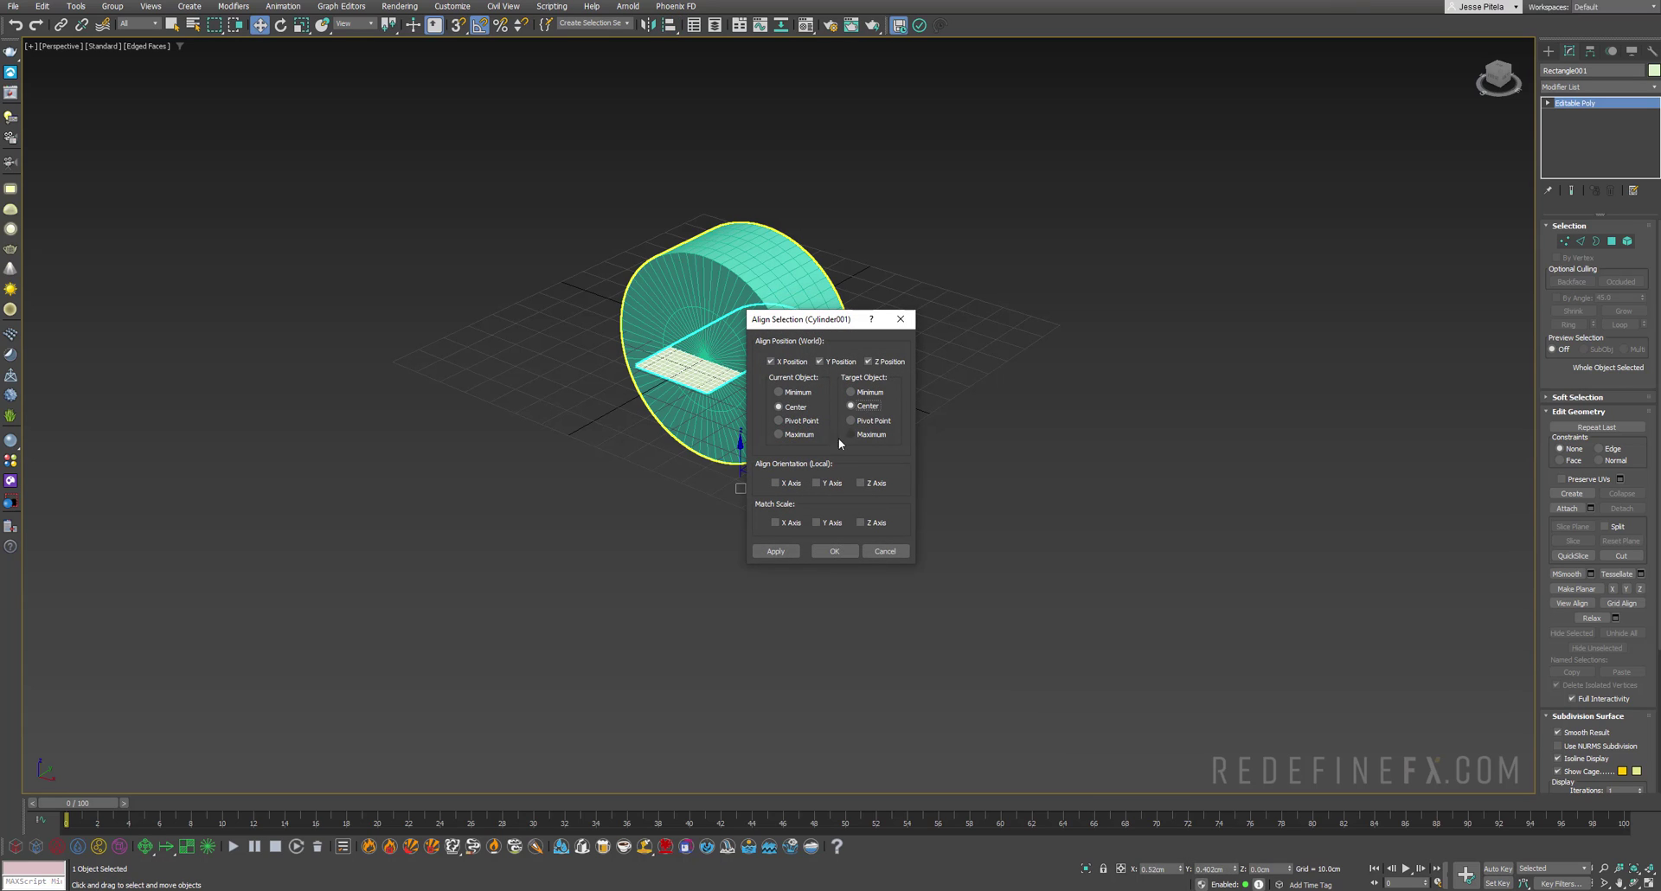
click(788, 486)
click(827, 485)
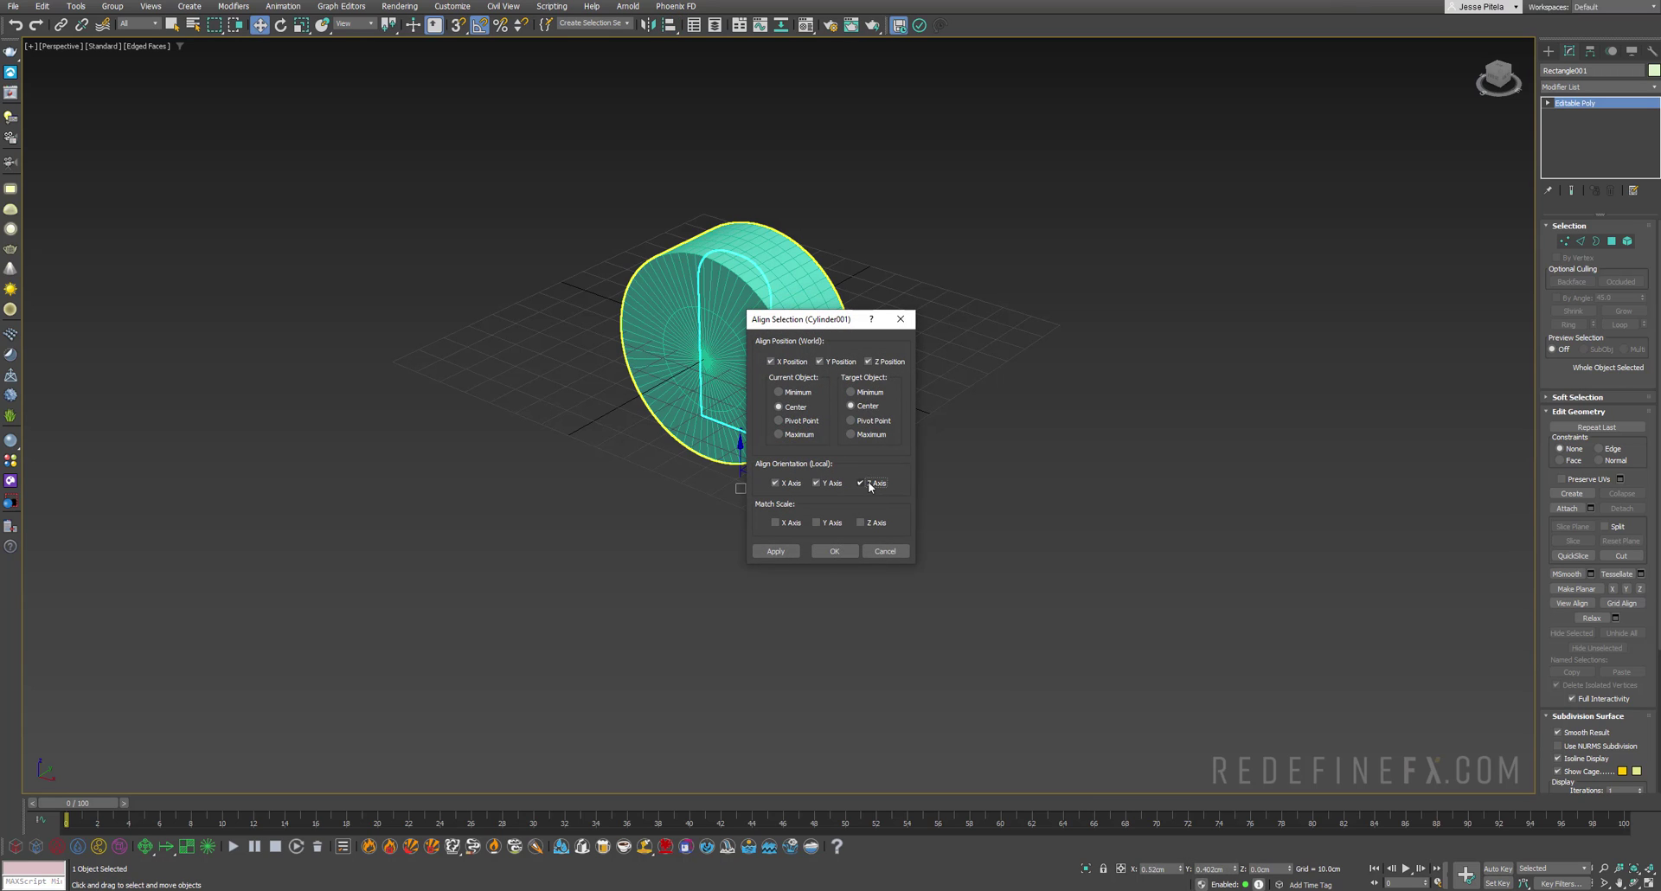
click(834, 553)
Step: Raise the strip to stand on top of the cylinder and turn it 90 degrees, edge-on to the flat face
alt+middle_drag(770, 468, 839, 393)
drag(734, 310, 734, 98)
middle_drag(735, 98, 736, 191)
key(e)
drag(748, 232, 710, 239)
key(w)
alt+middle_drag(746, 264, 722, 195)
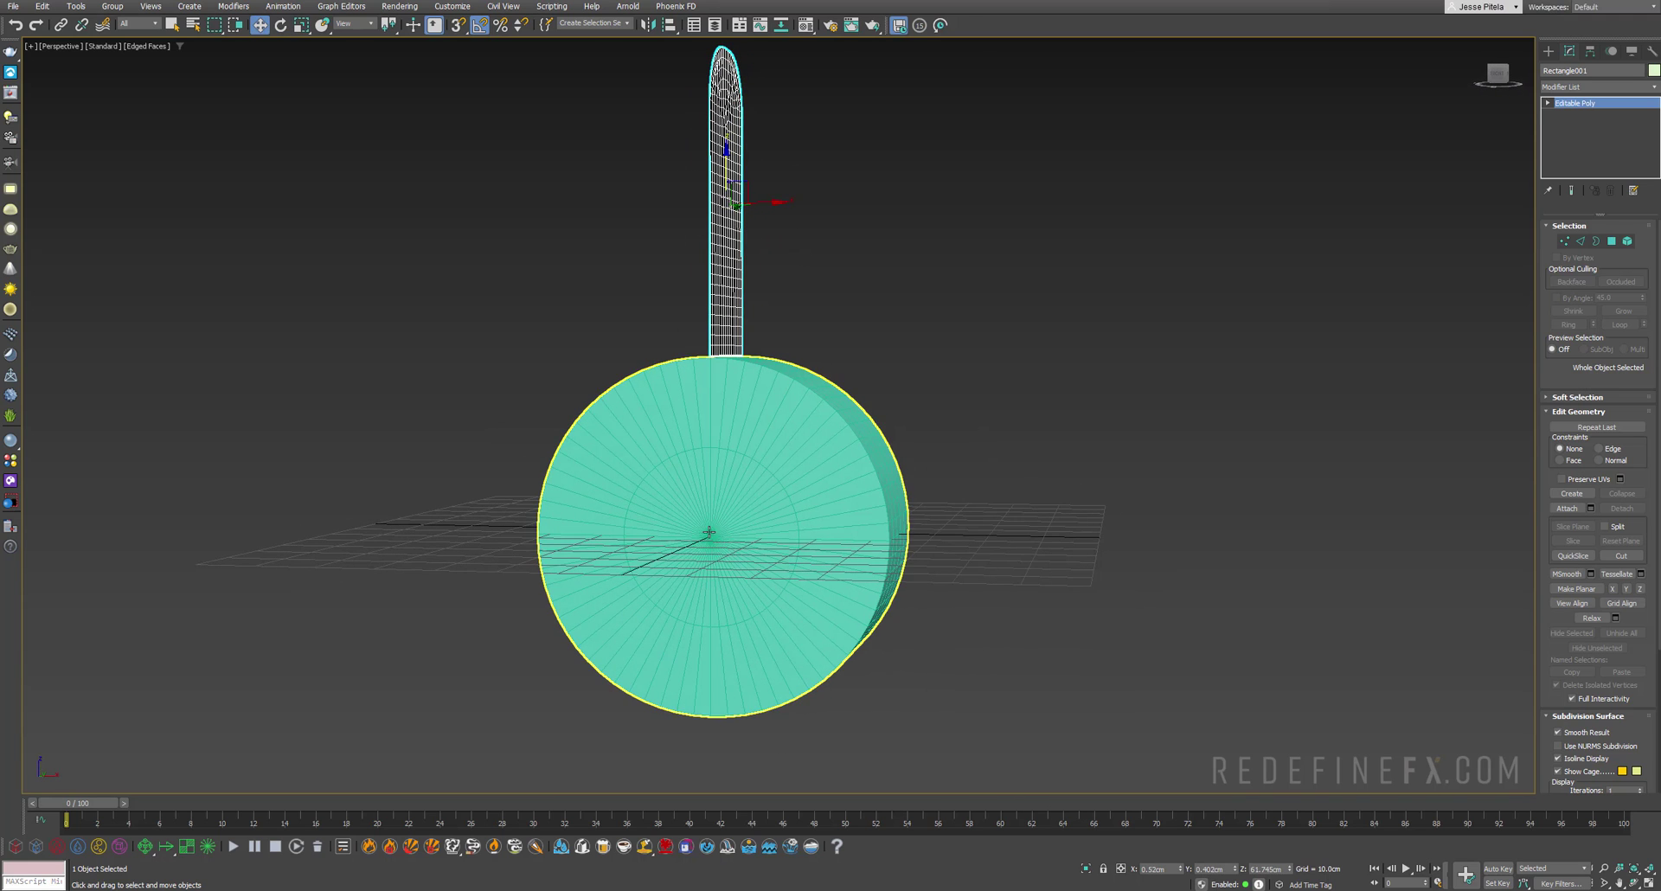
alt+middle_drag(710, 514, 732, 449)
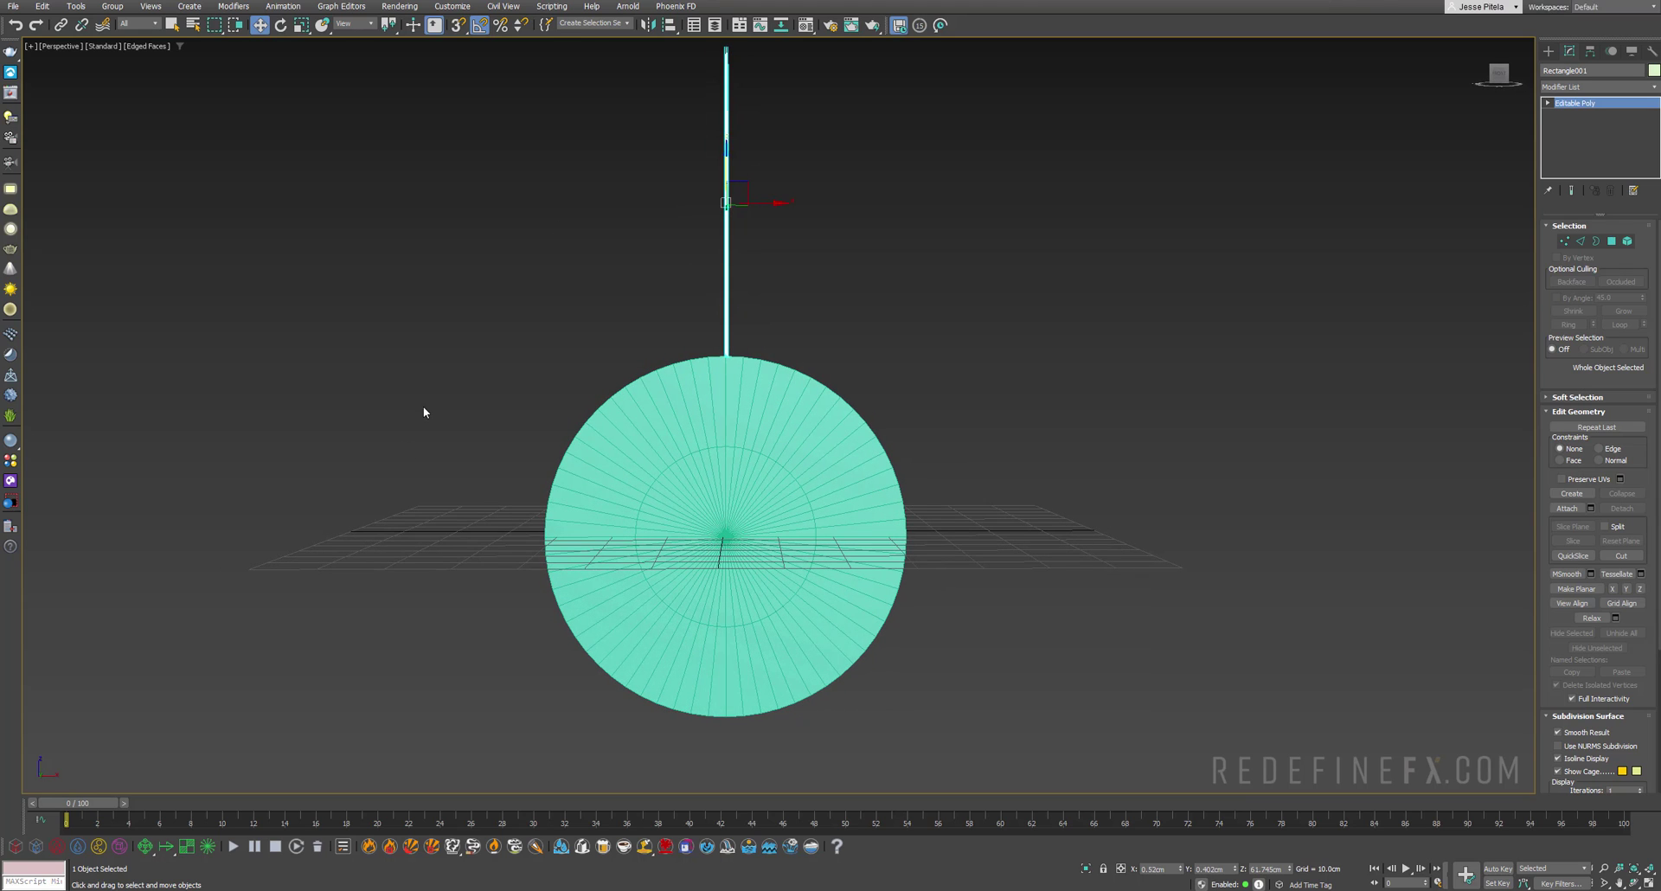
alt+middle_drag(753, 232, 744, 234)
Step: In the maximized Front view, move only the strip's pivot down to the centre of the cylinder
key(alt+w)
middle_click(1119, 304)
key(alt+w)
middle_drag(903, 333, 885, 296)
click(1590, 52)
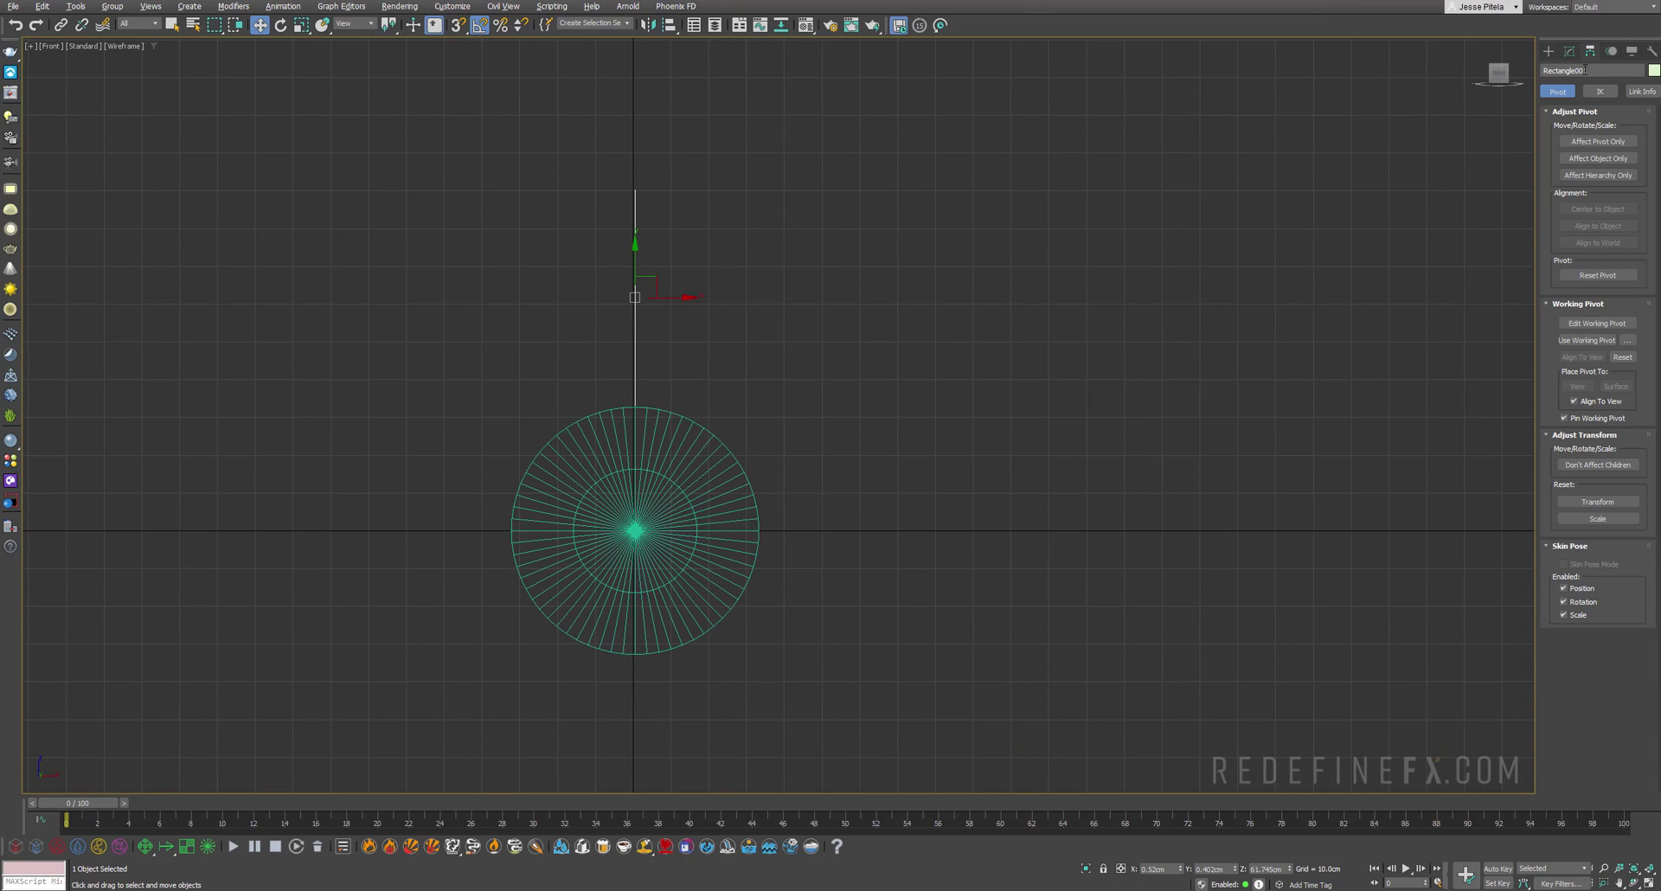
click(1563, 142)
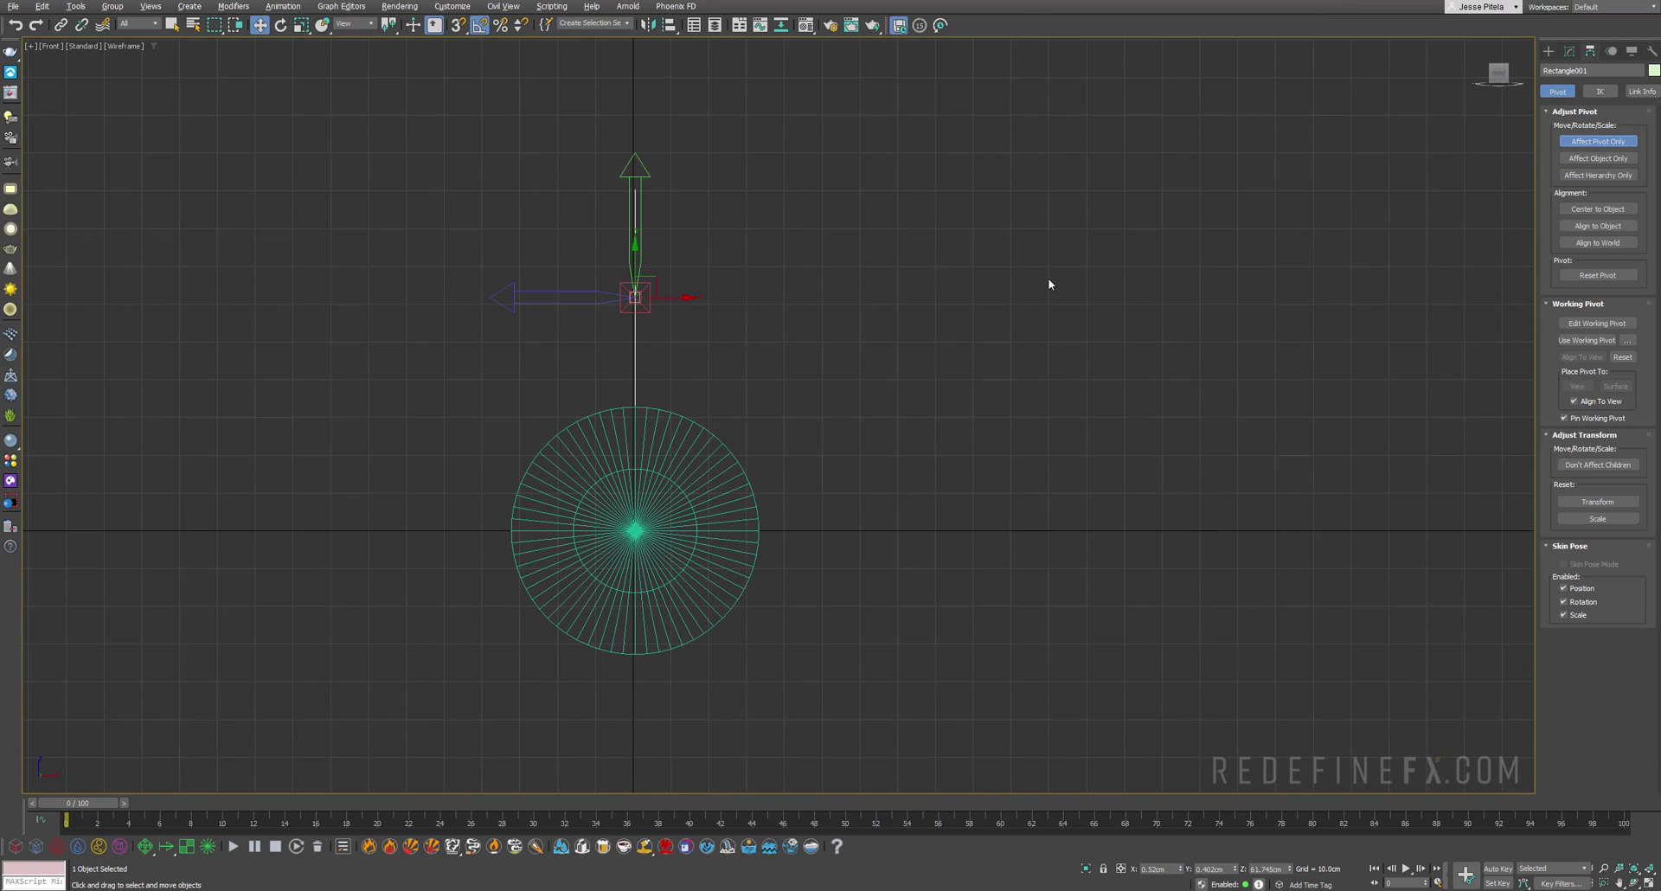
middle_drag(660, 272, 689, 208)
drag(662, 236, 663, 467)
scroll(663, 467, up, 8)
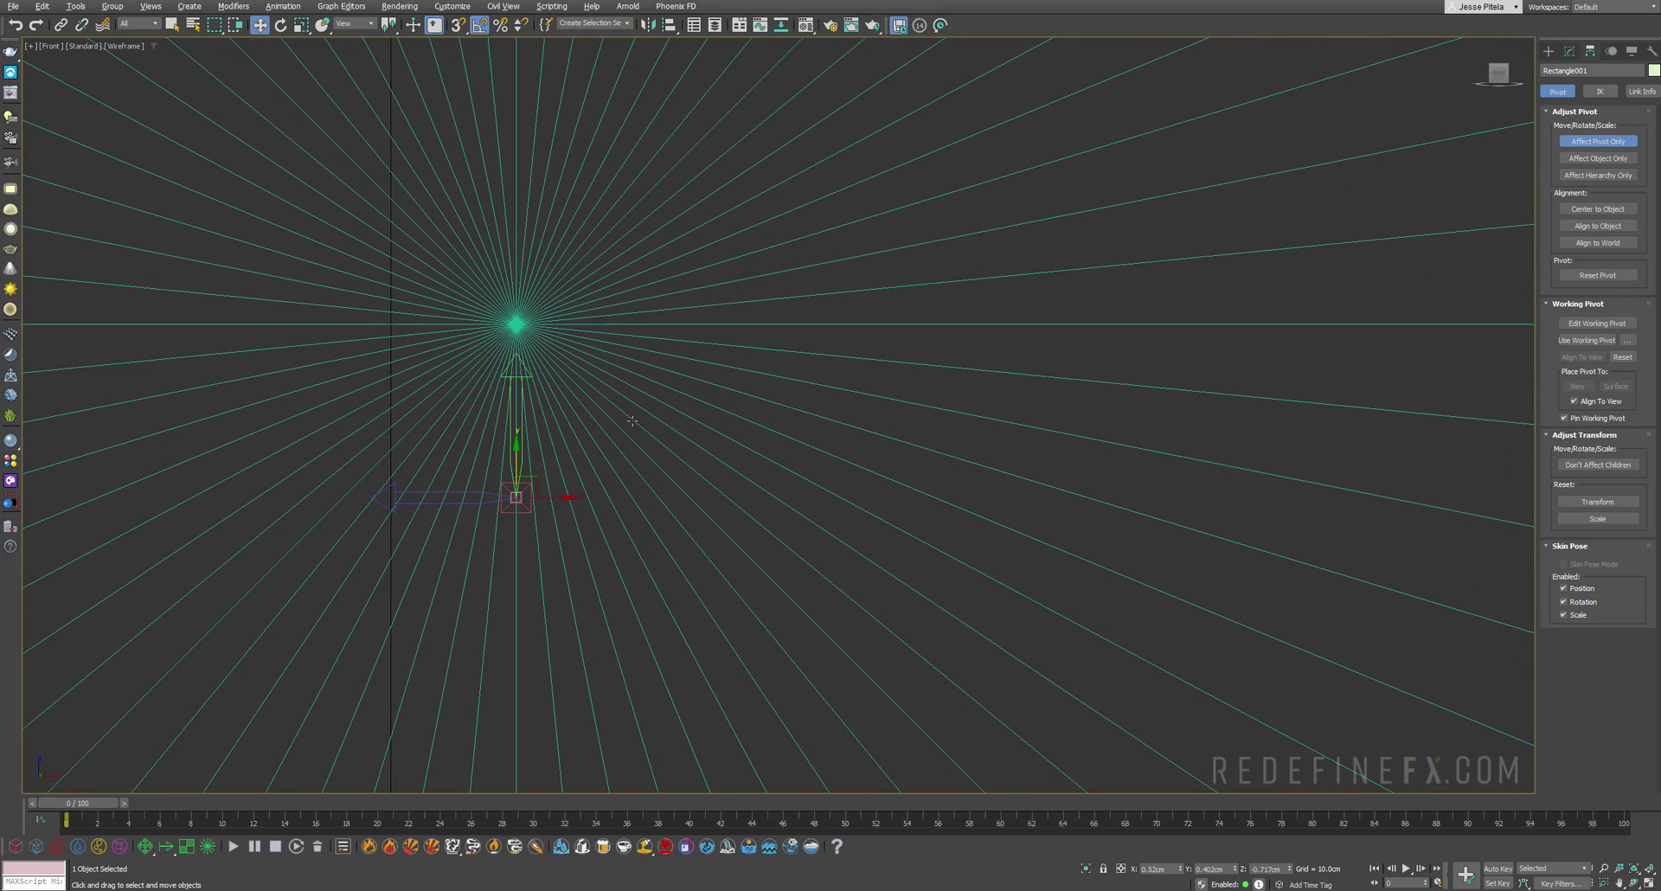
drag(519, 446, 502, 285)
scroll(502, 316, up, 4)
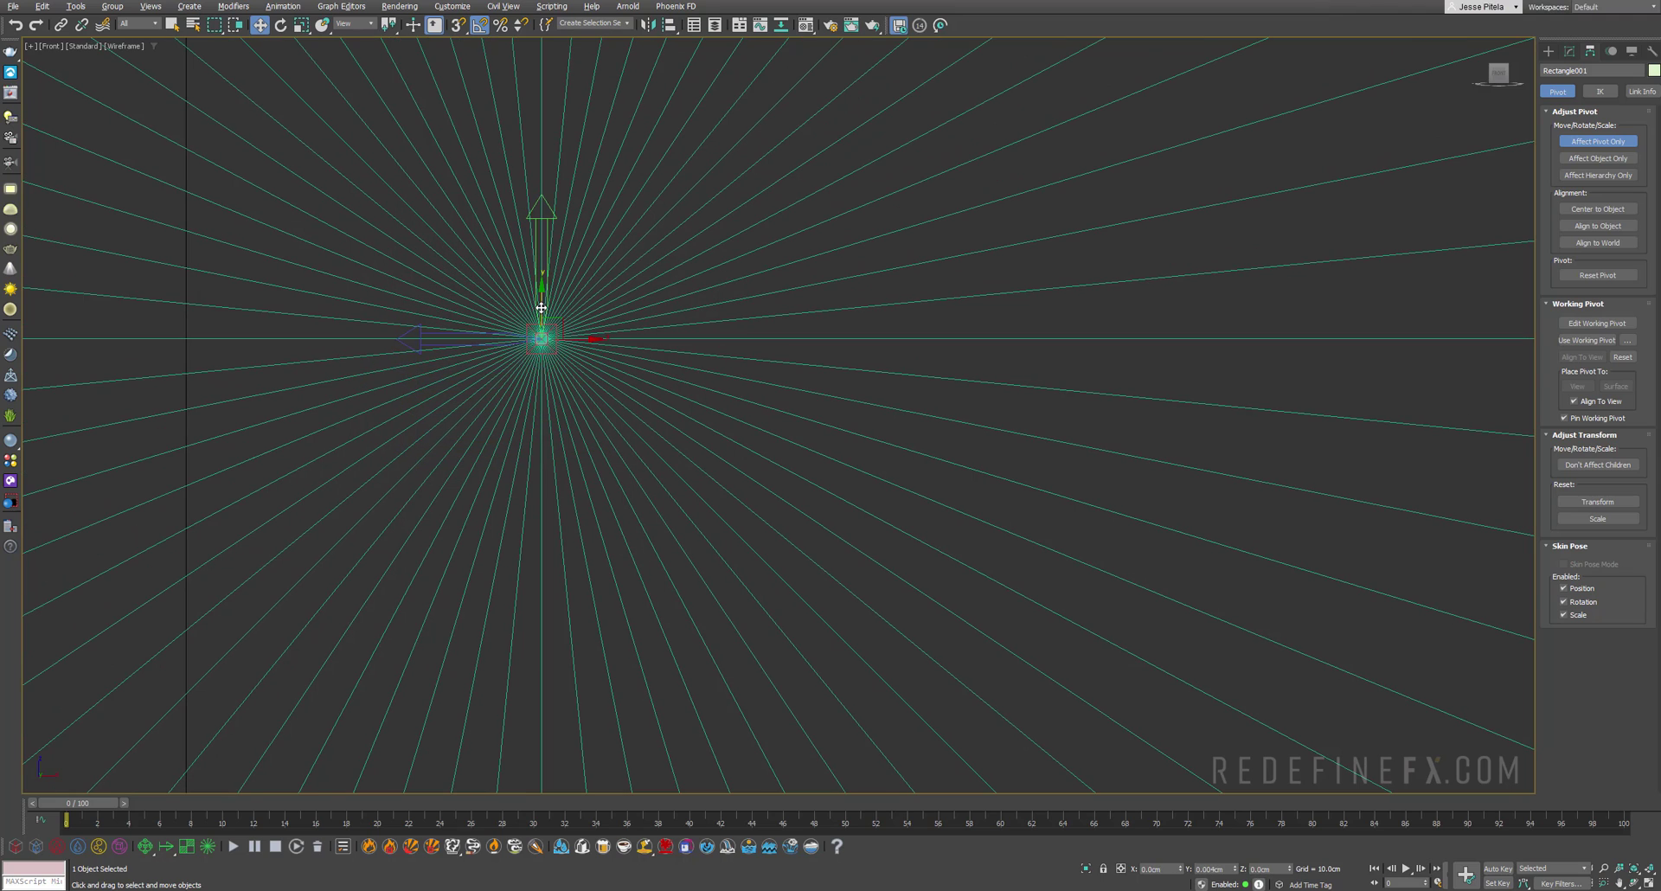
scroll(539, 307, down, 5)
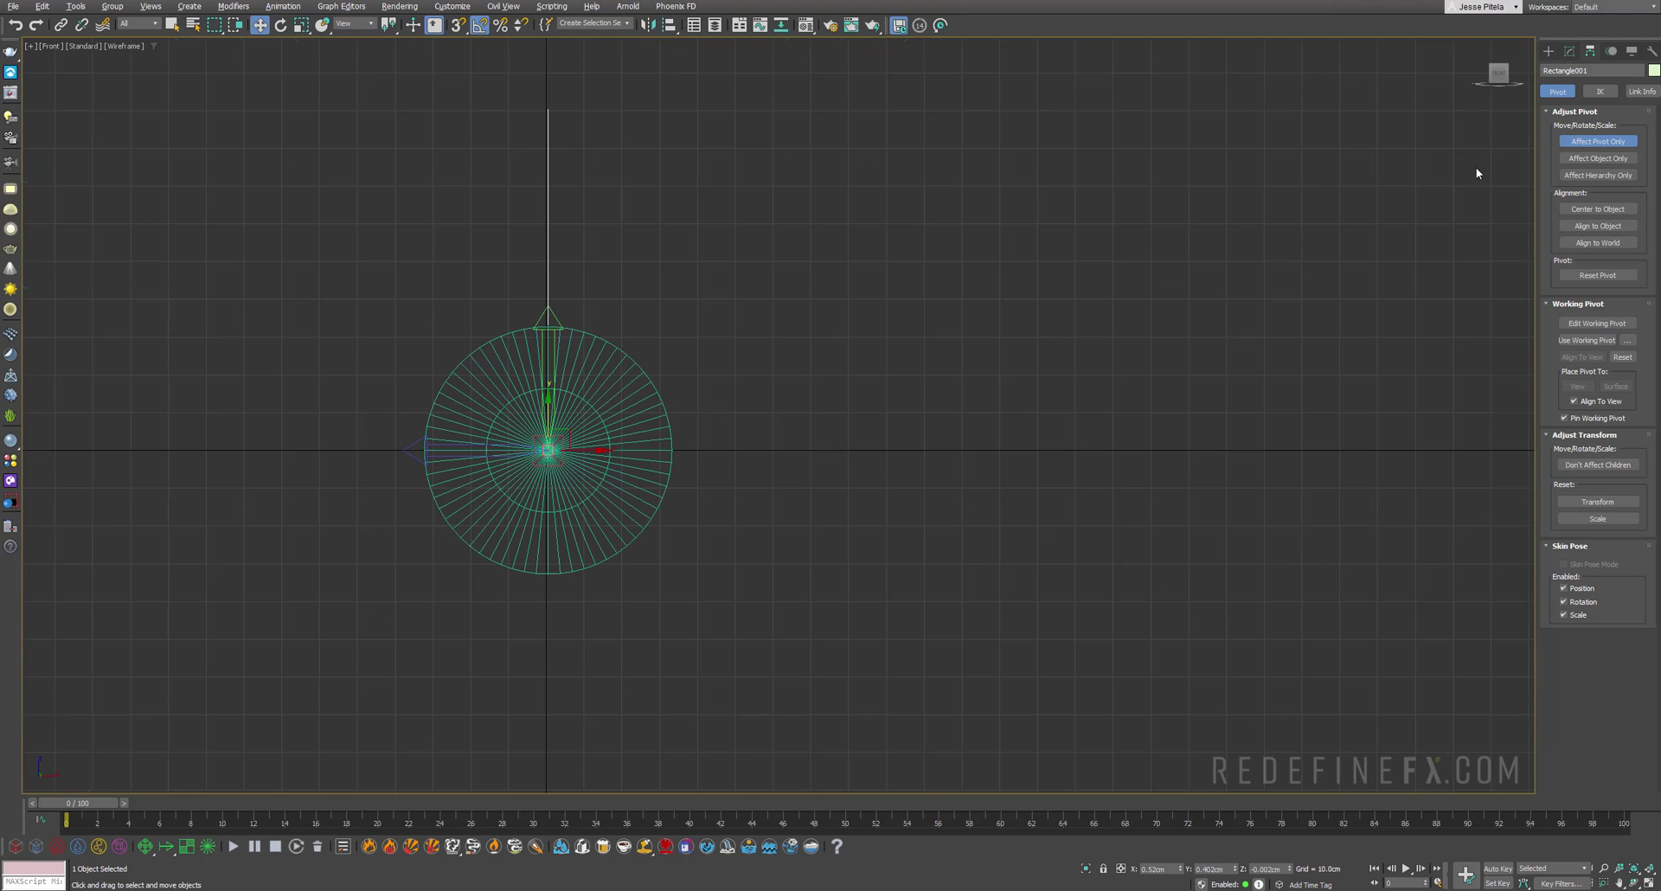
click(1598, 144)
Step: Rotate the strip around the cylinder as a test of its relocated pivot
middle_drag(882, 245, 941, 273)
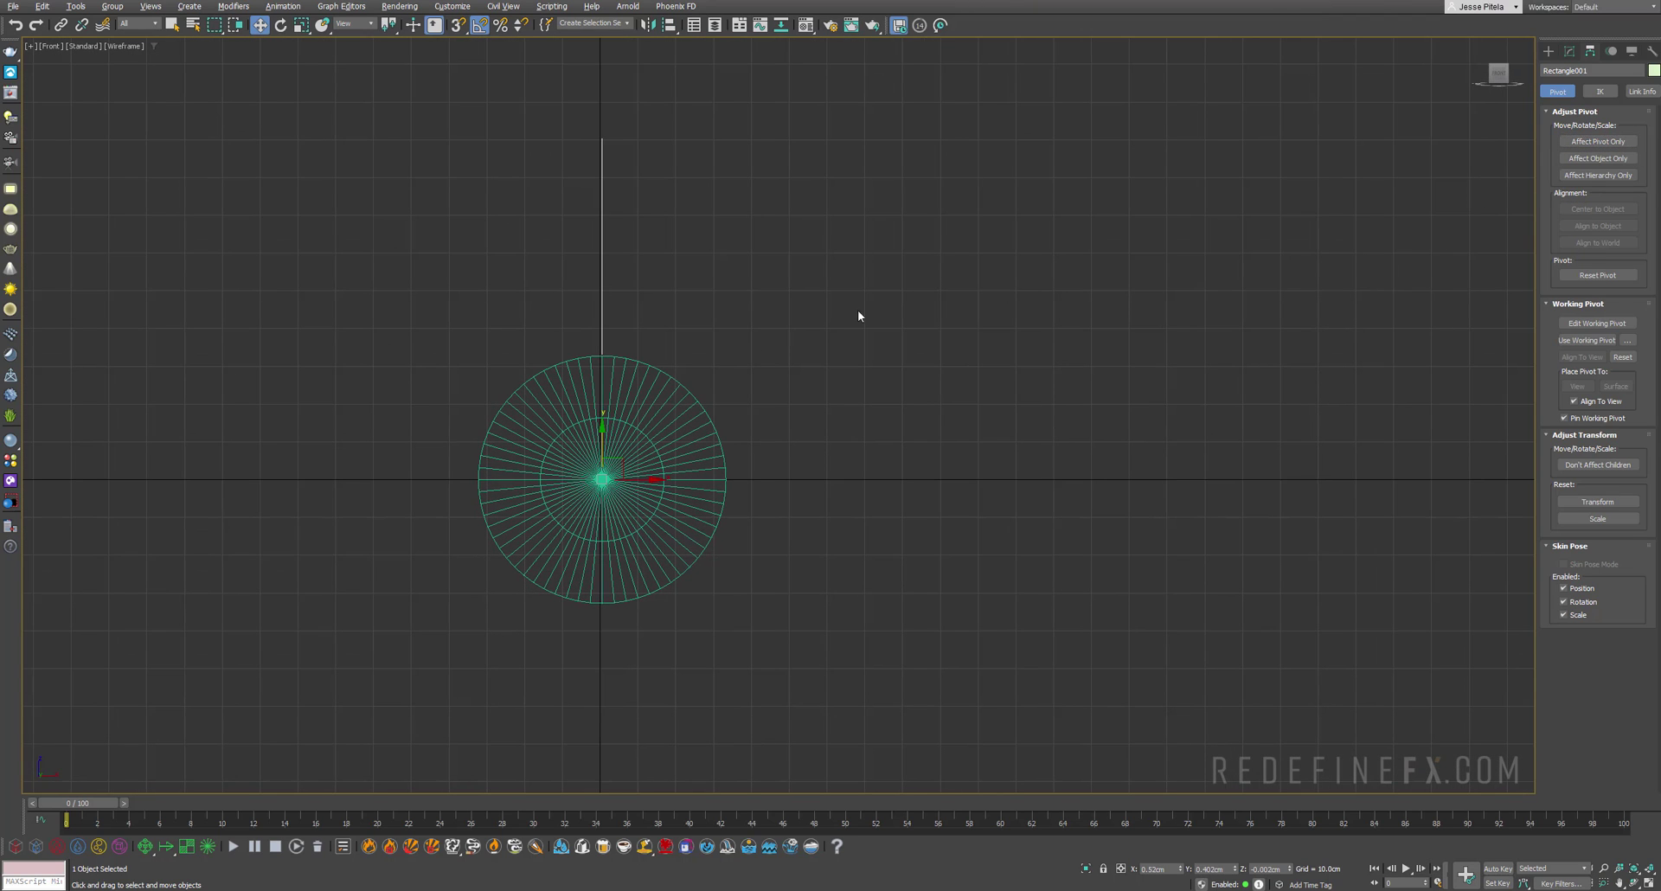
key(e)
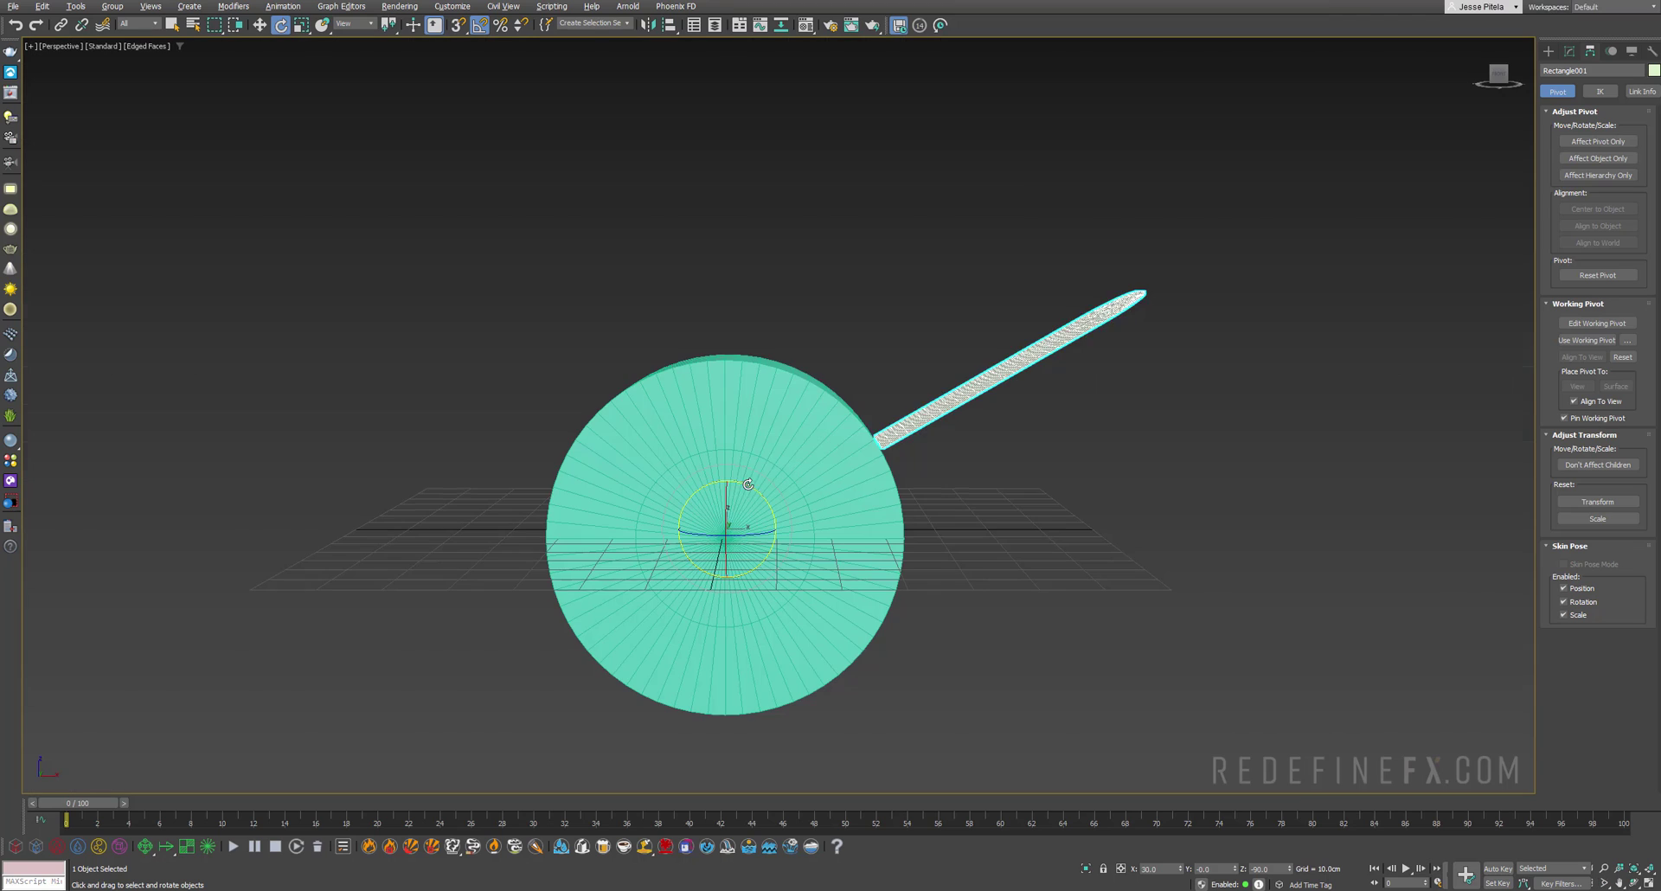
drag(752, 489, 708, 467)
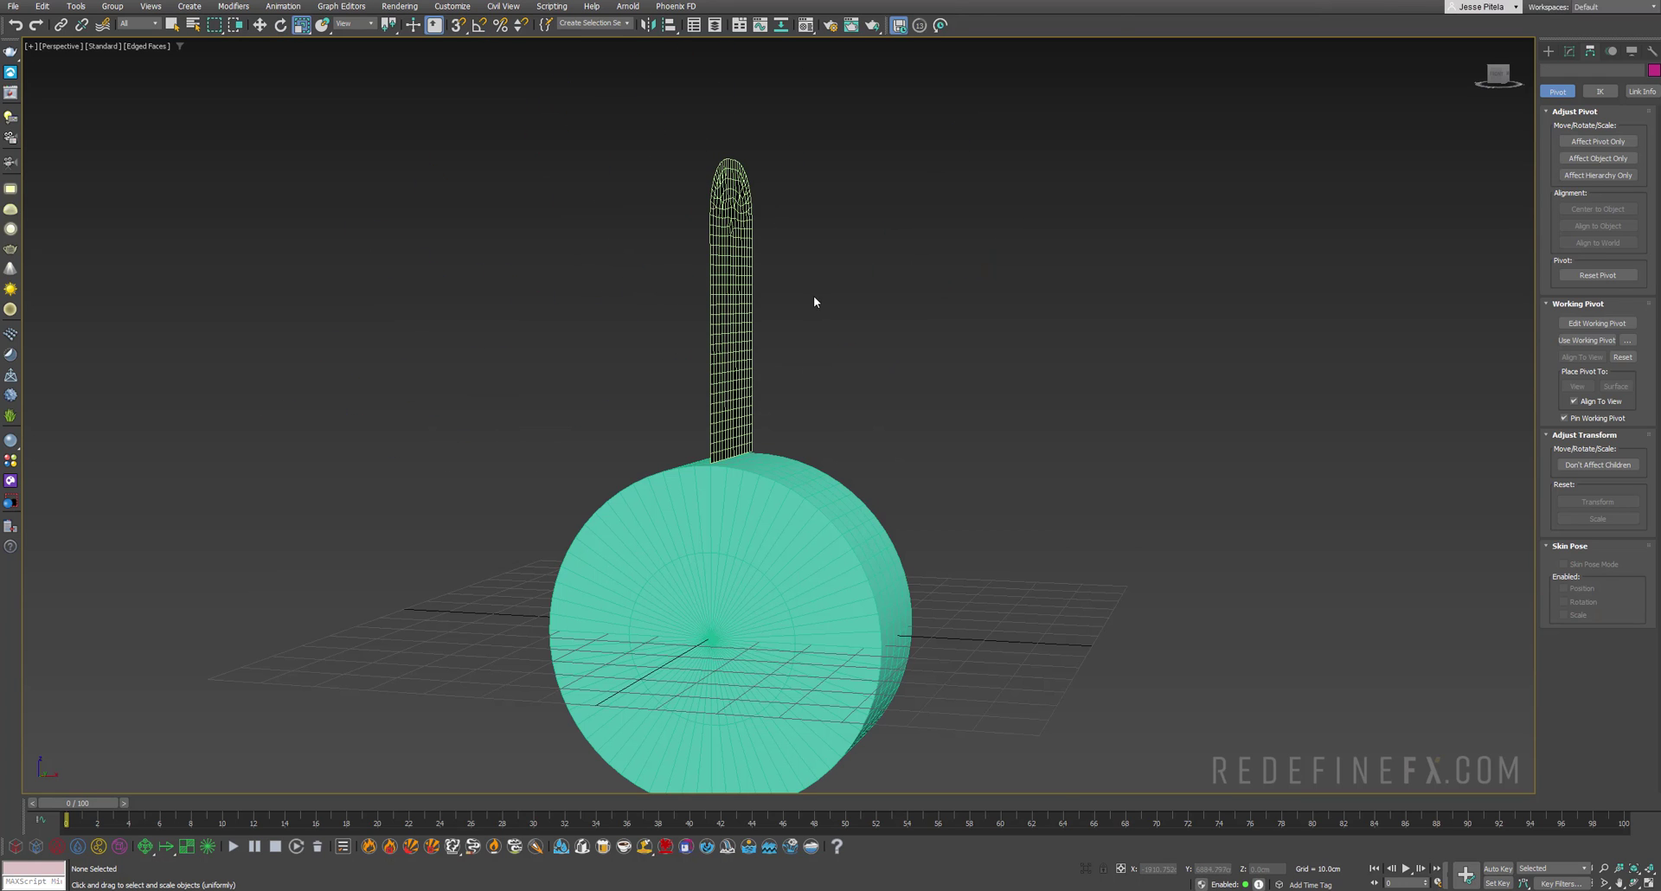
Step: Turn on angle snapping for rotating the strip, with a snap angle of 1 degree
click(731, 311)
key(e)
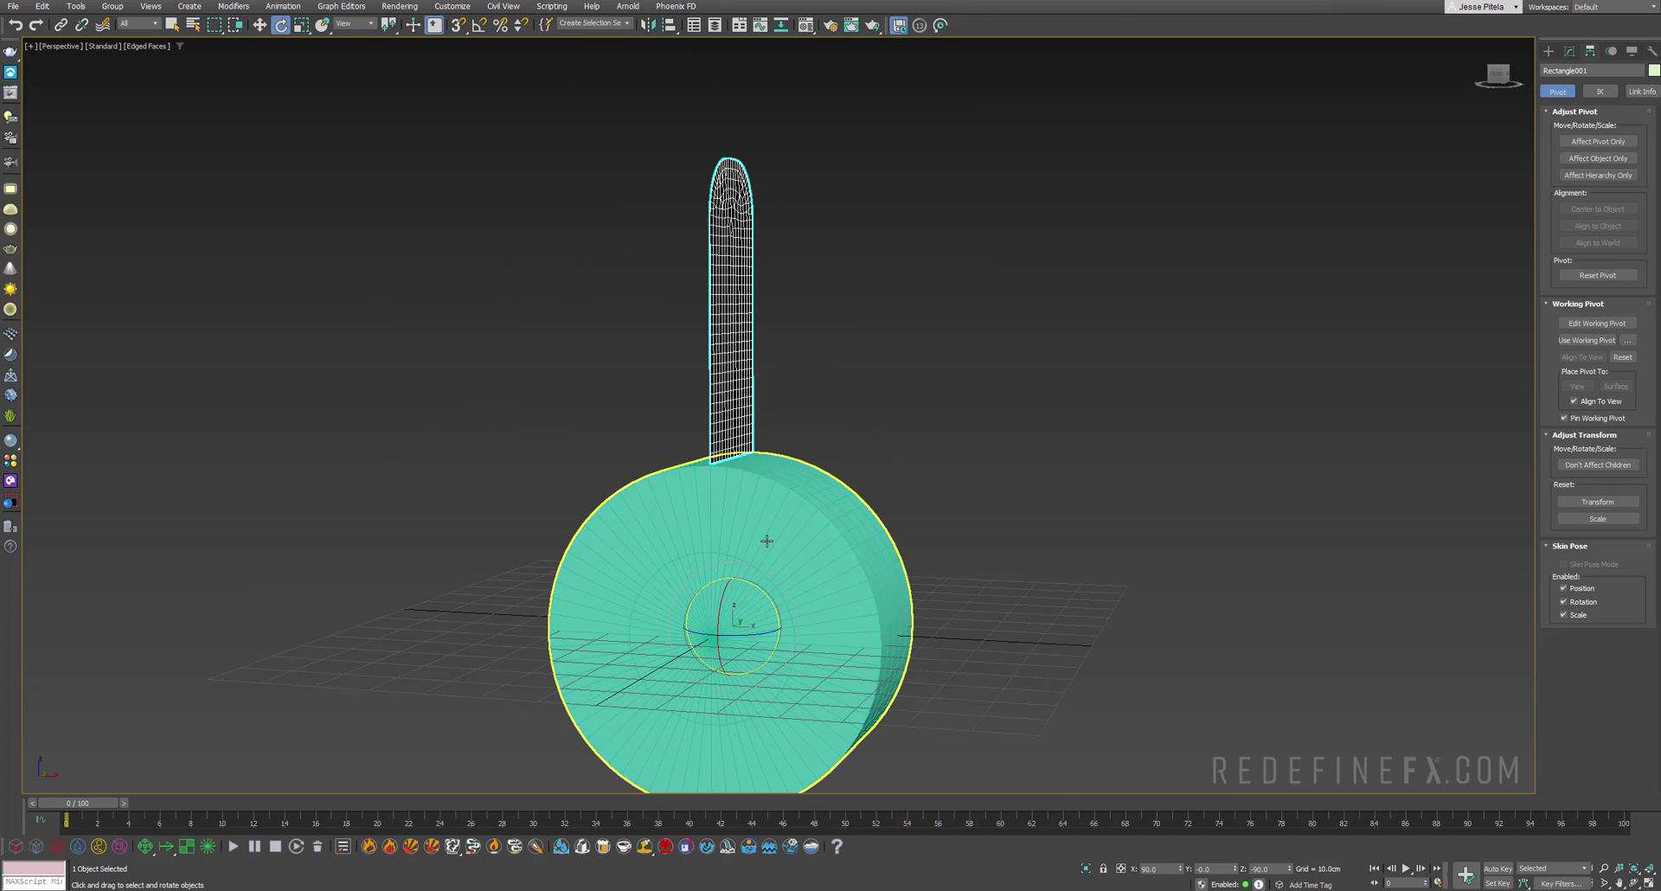
click(480, 26)
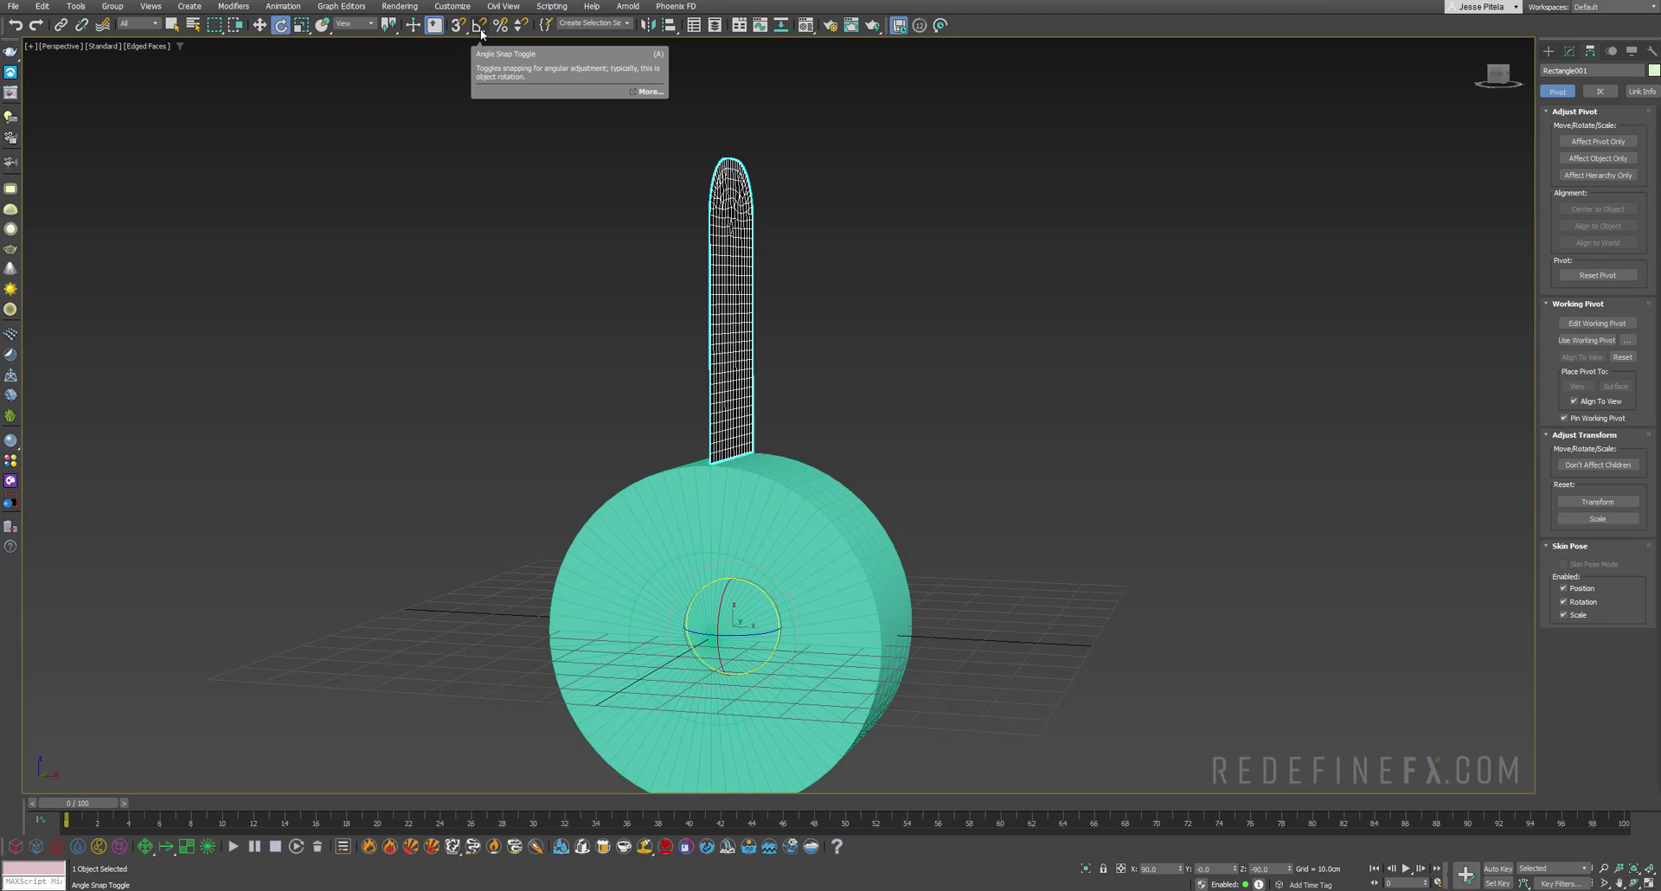
right_click(478, 28)
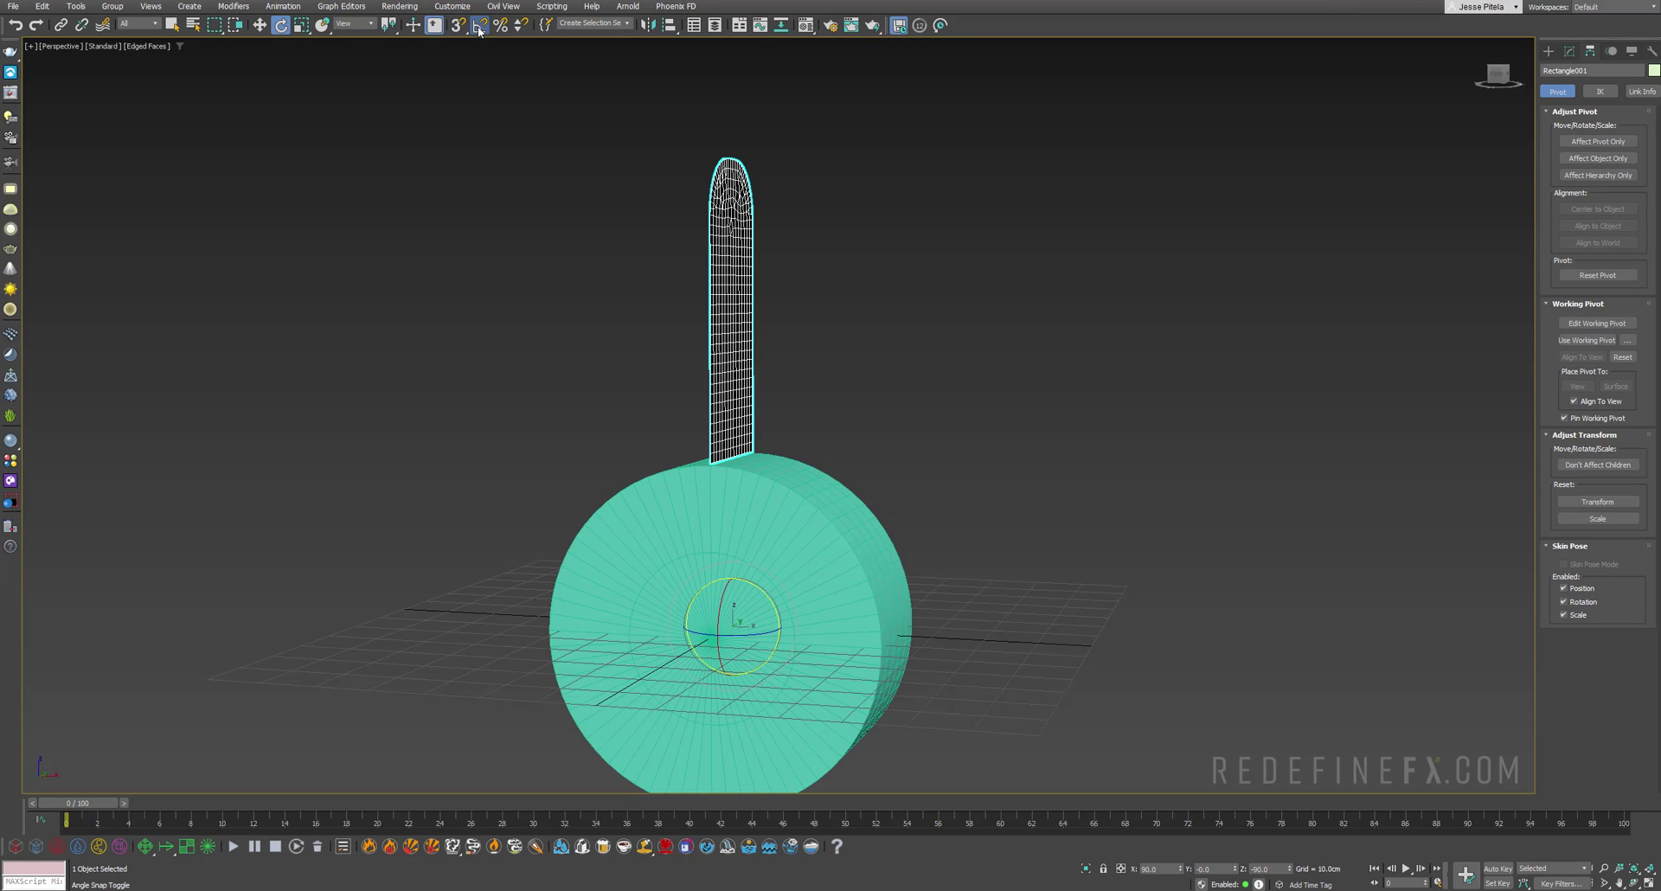
drag(790, 357, 617, 293)
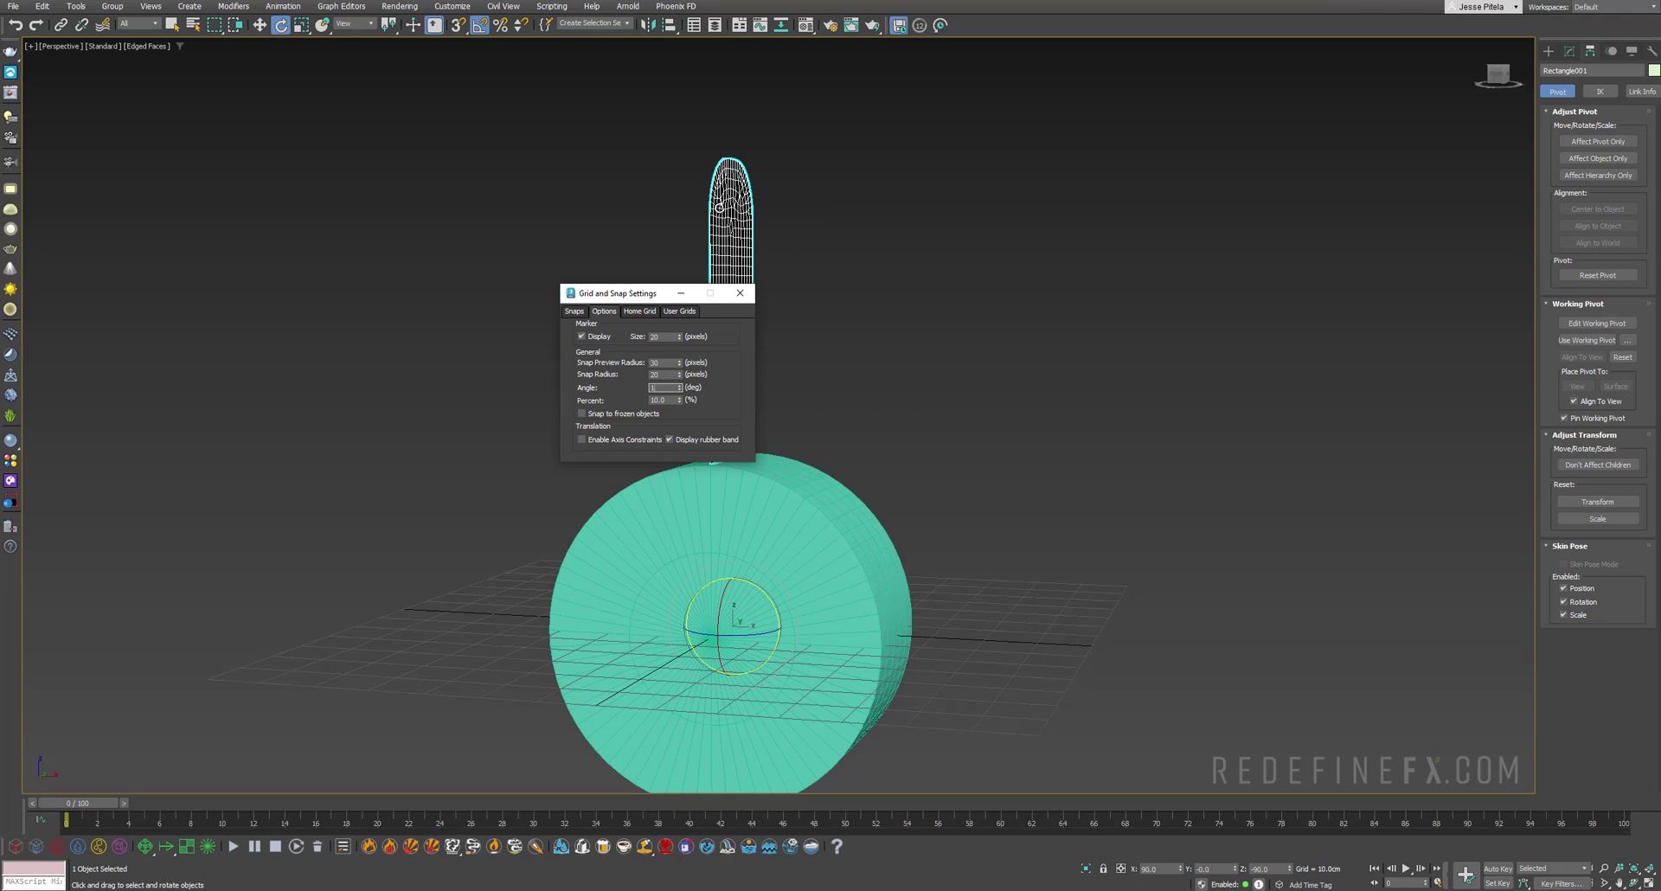
click(741, 301)
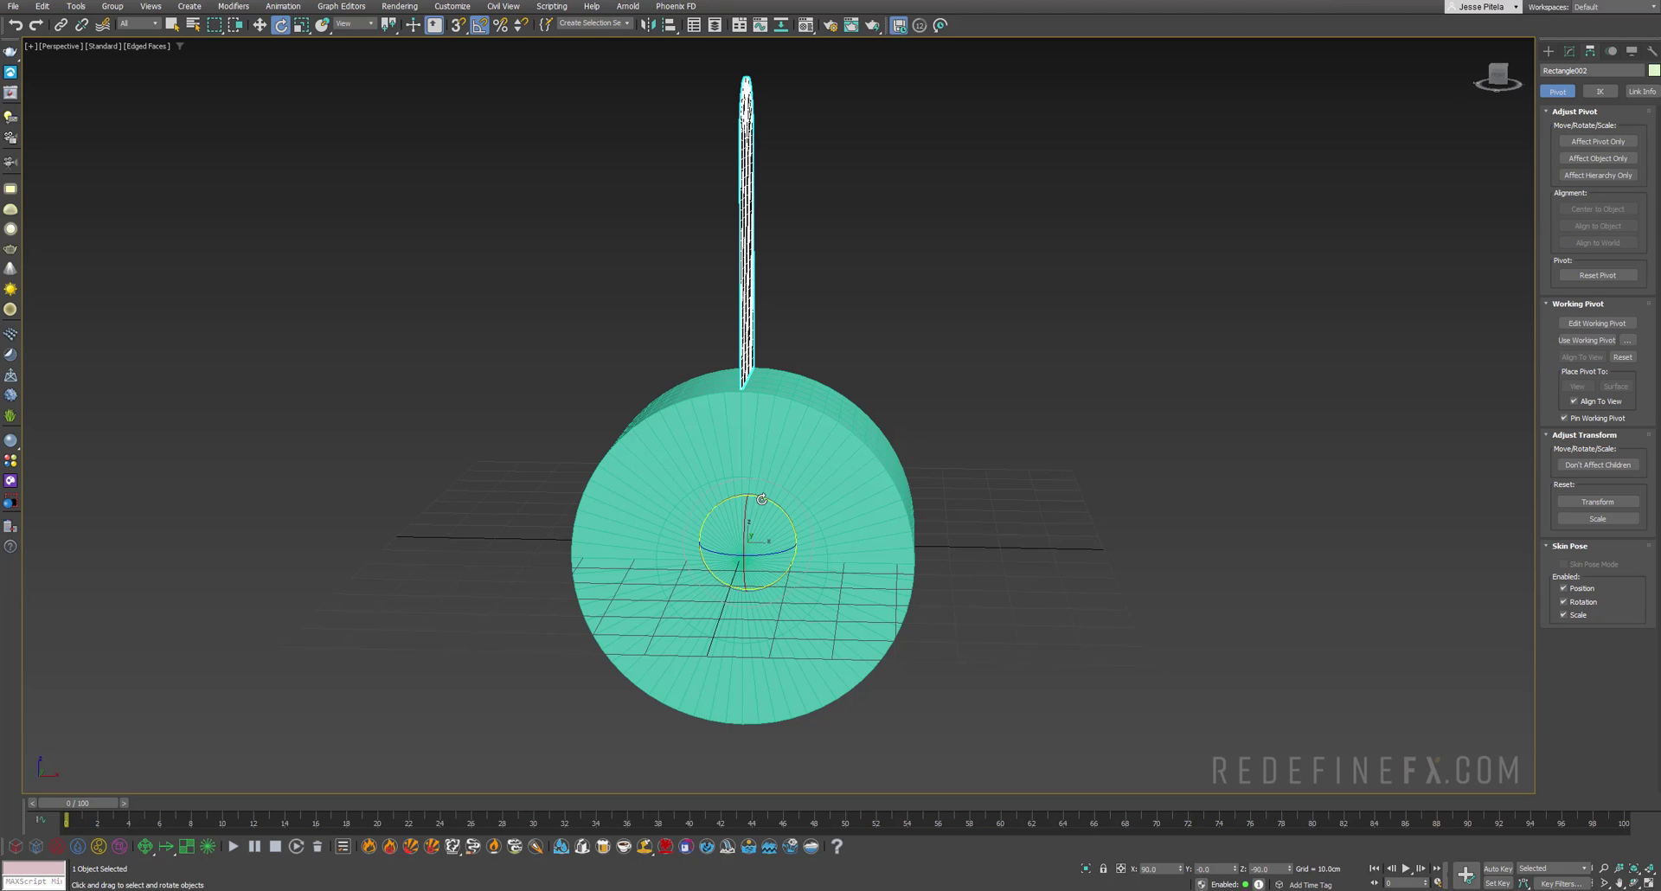
Step: Clone the strip clockwise around the cylinder as 30 copies spaced 1 degree apart
drag(761, 499, 761, 499)
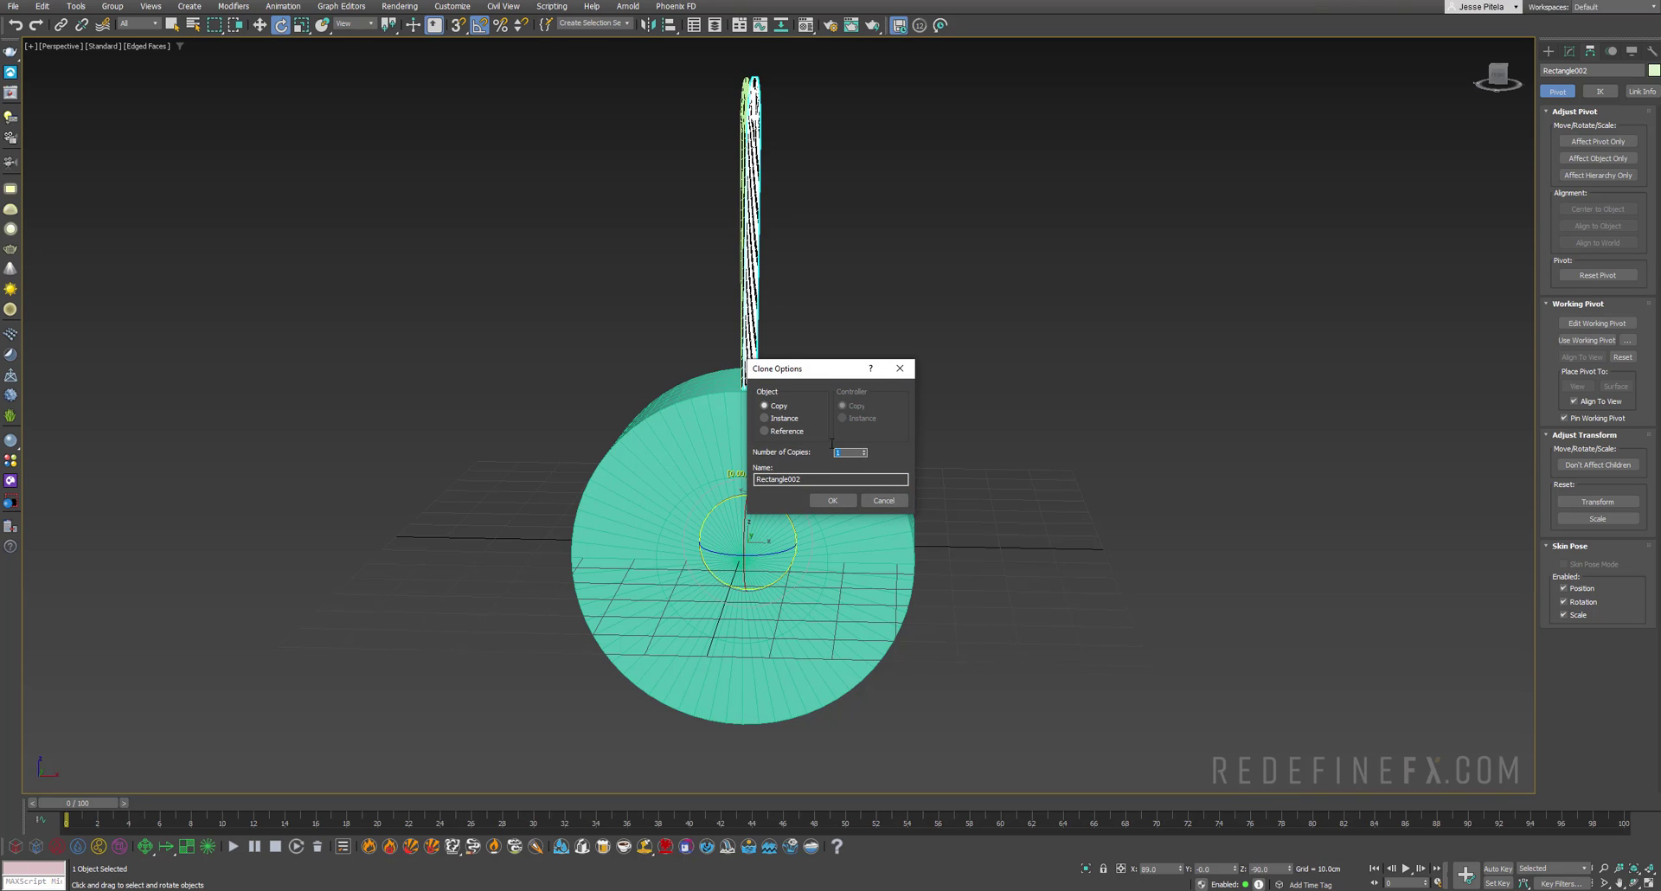
click(833, 500)
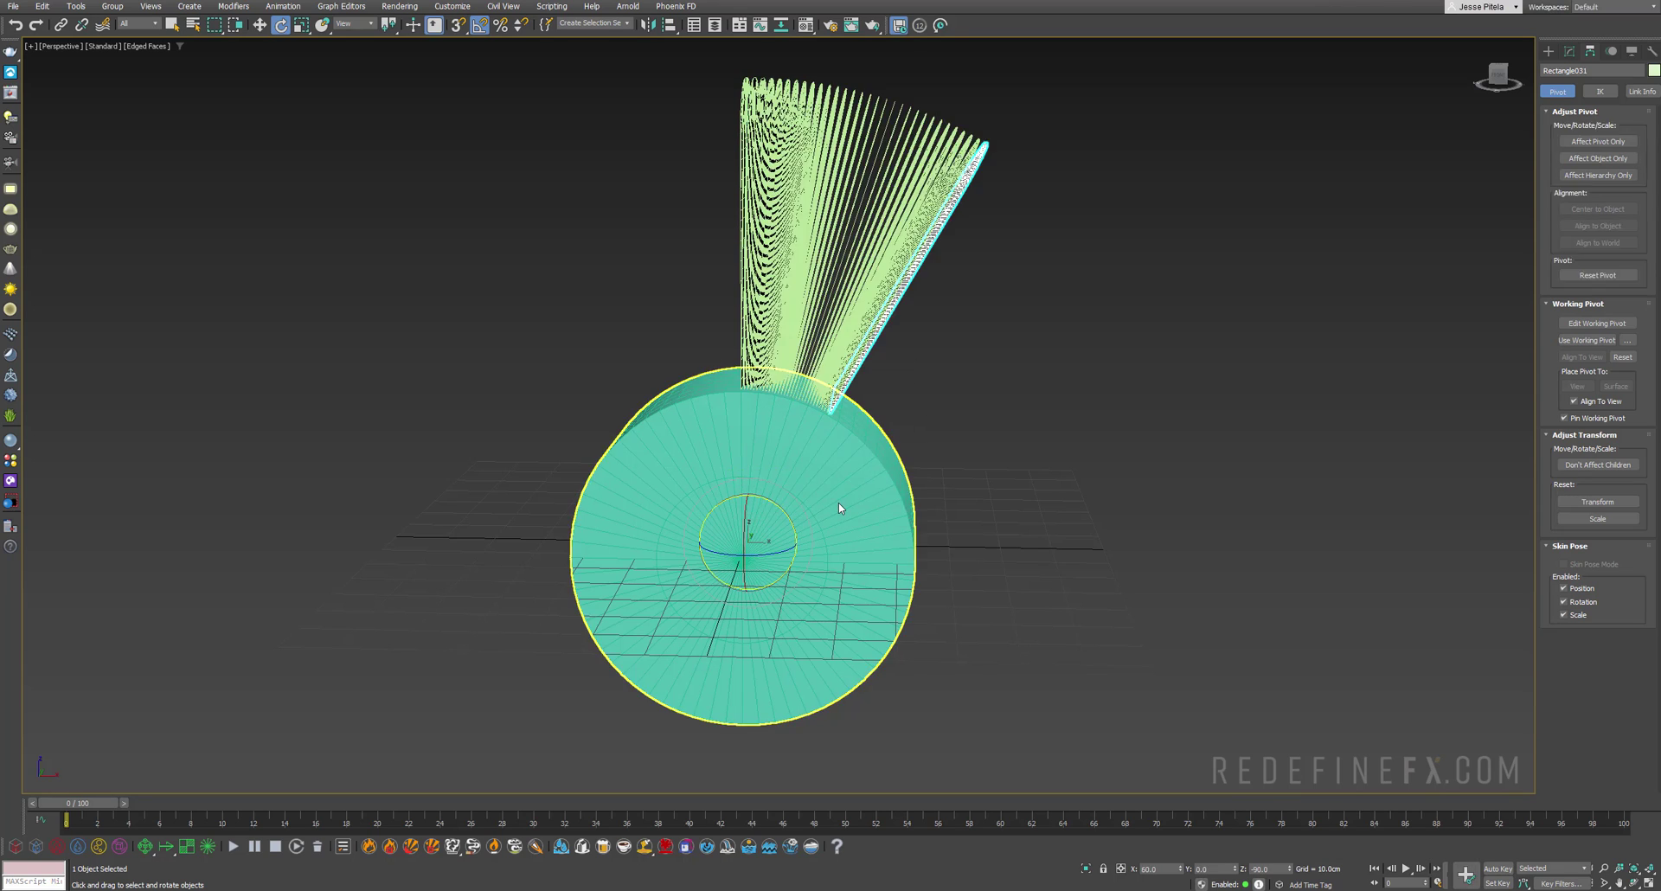
alt+middle_drag(856, 337, 865, 325)
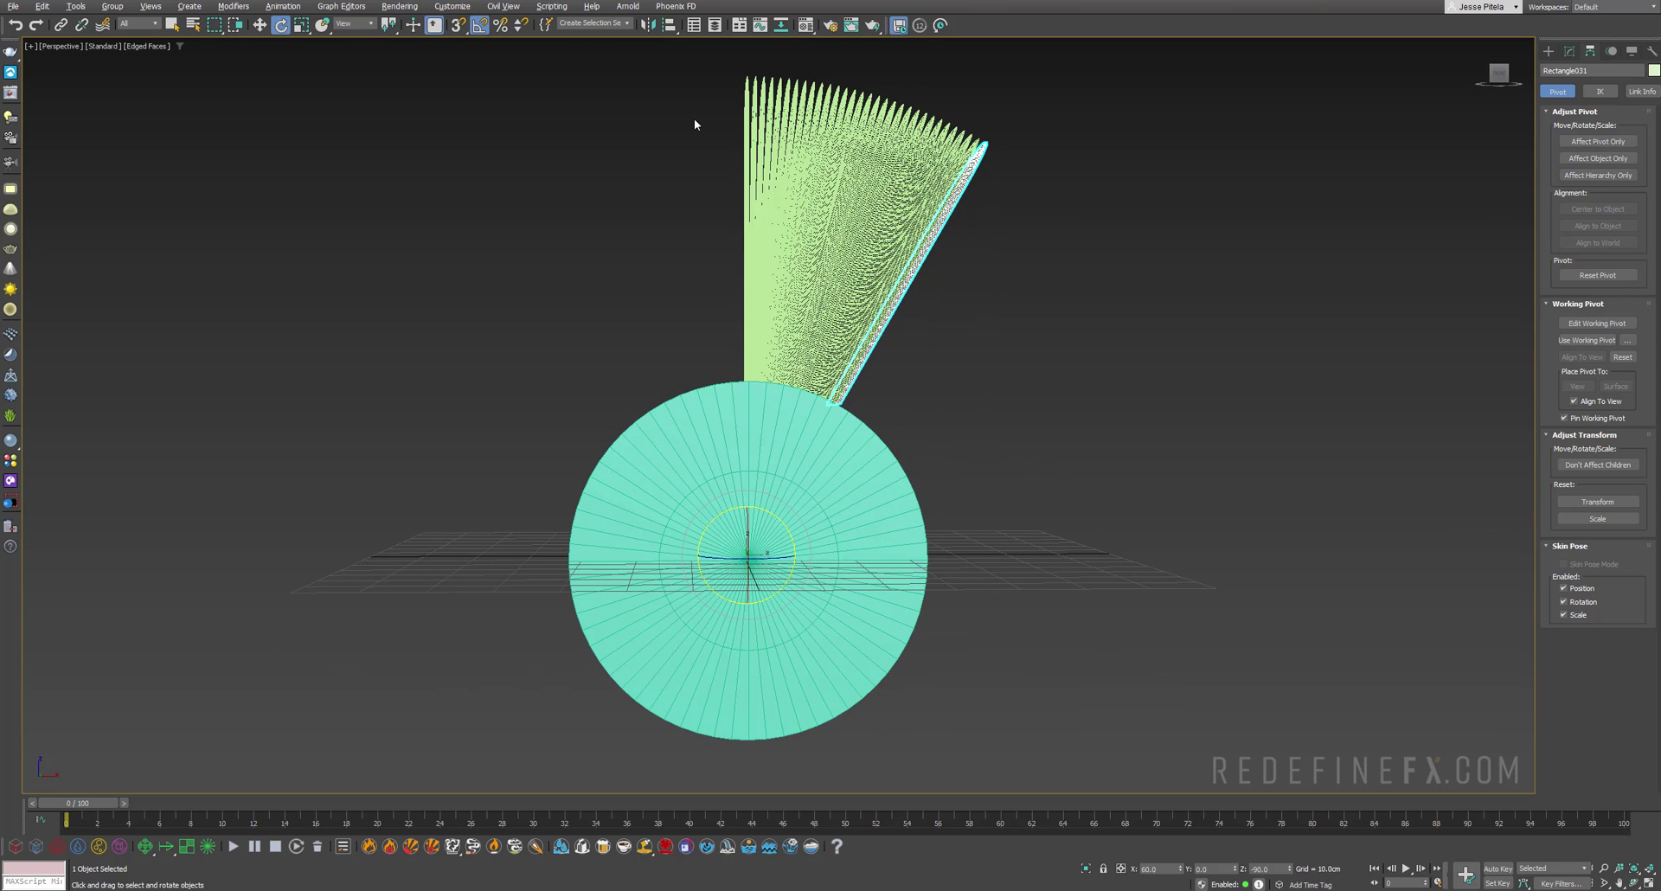
Step: Clone the original upright strip counterclockwise as 30 more copies spaced 1 degree apart, completing the symmetrical fan
click(747, 105)
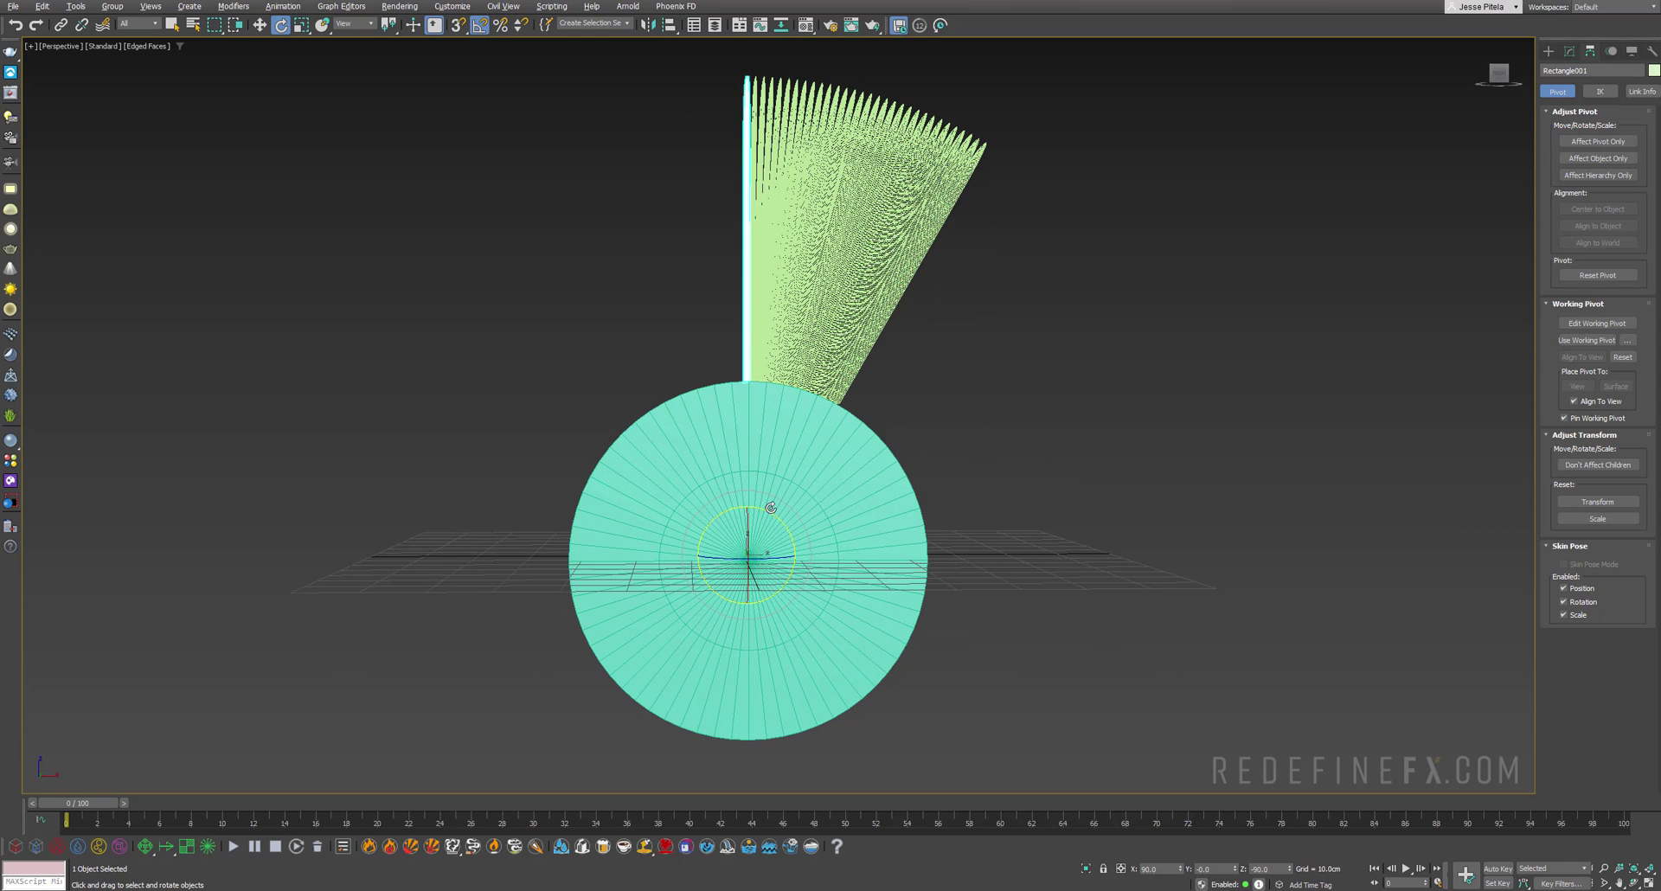
drag(767, 509, 766, 509)
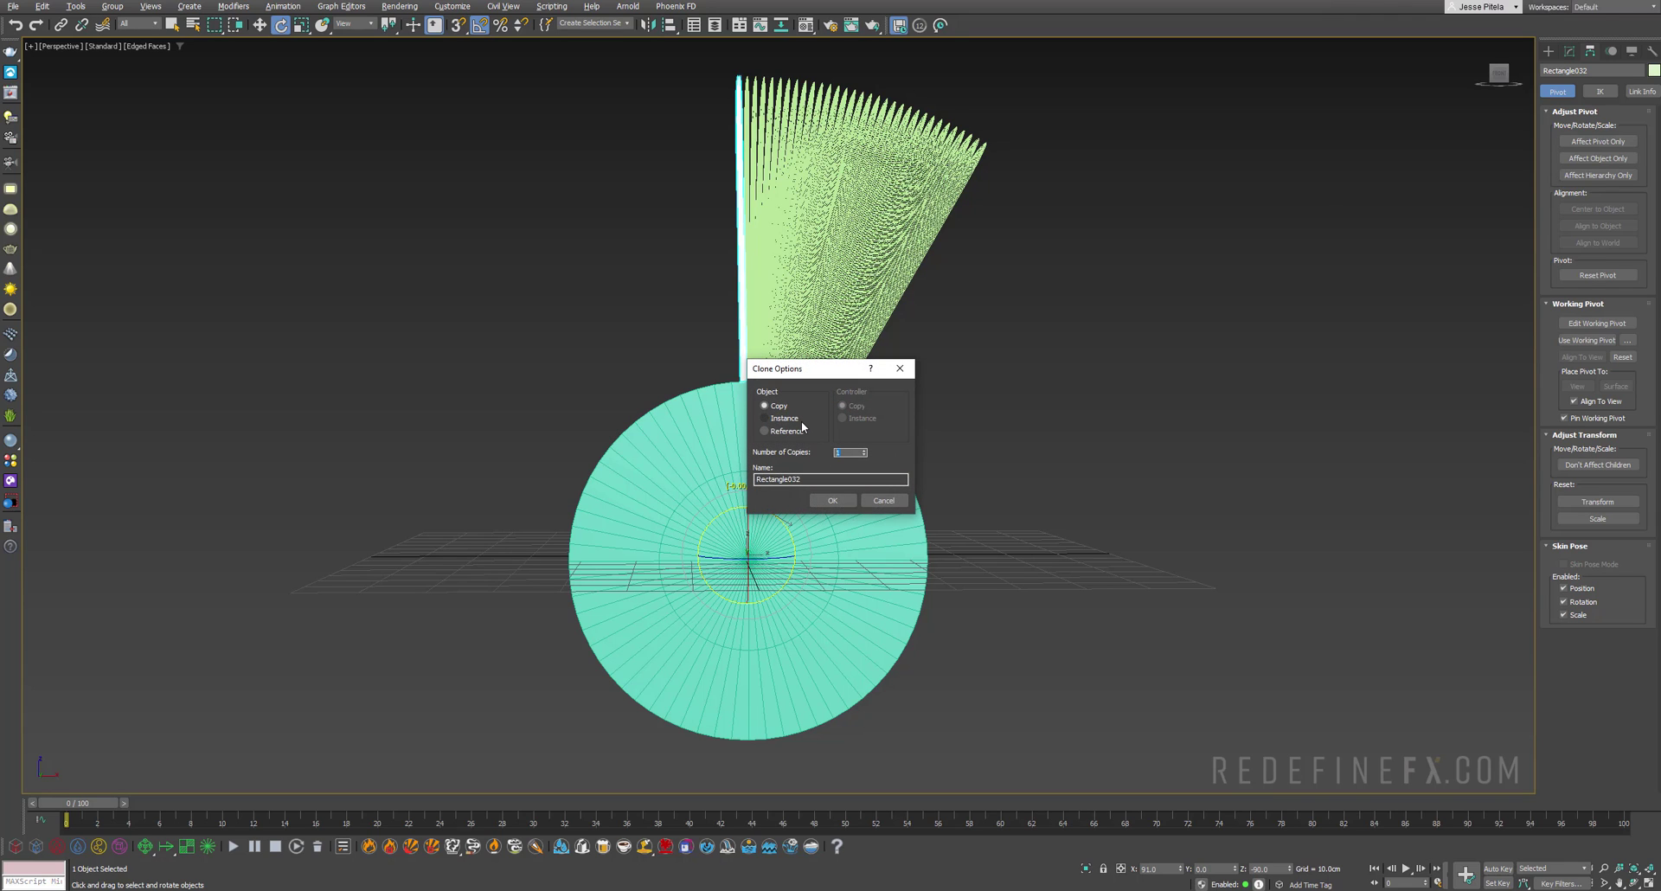
click(831, 500)
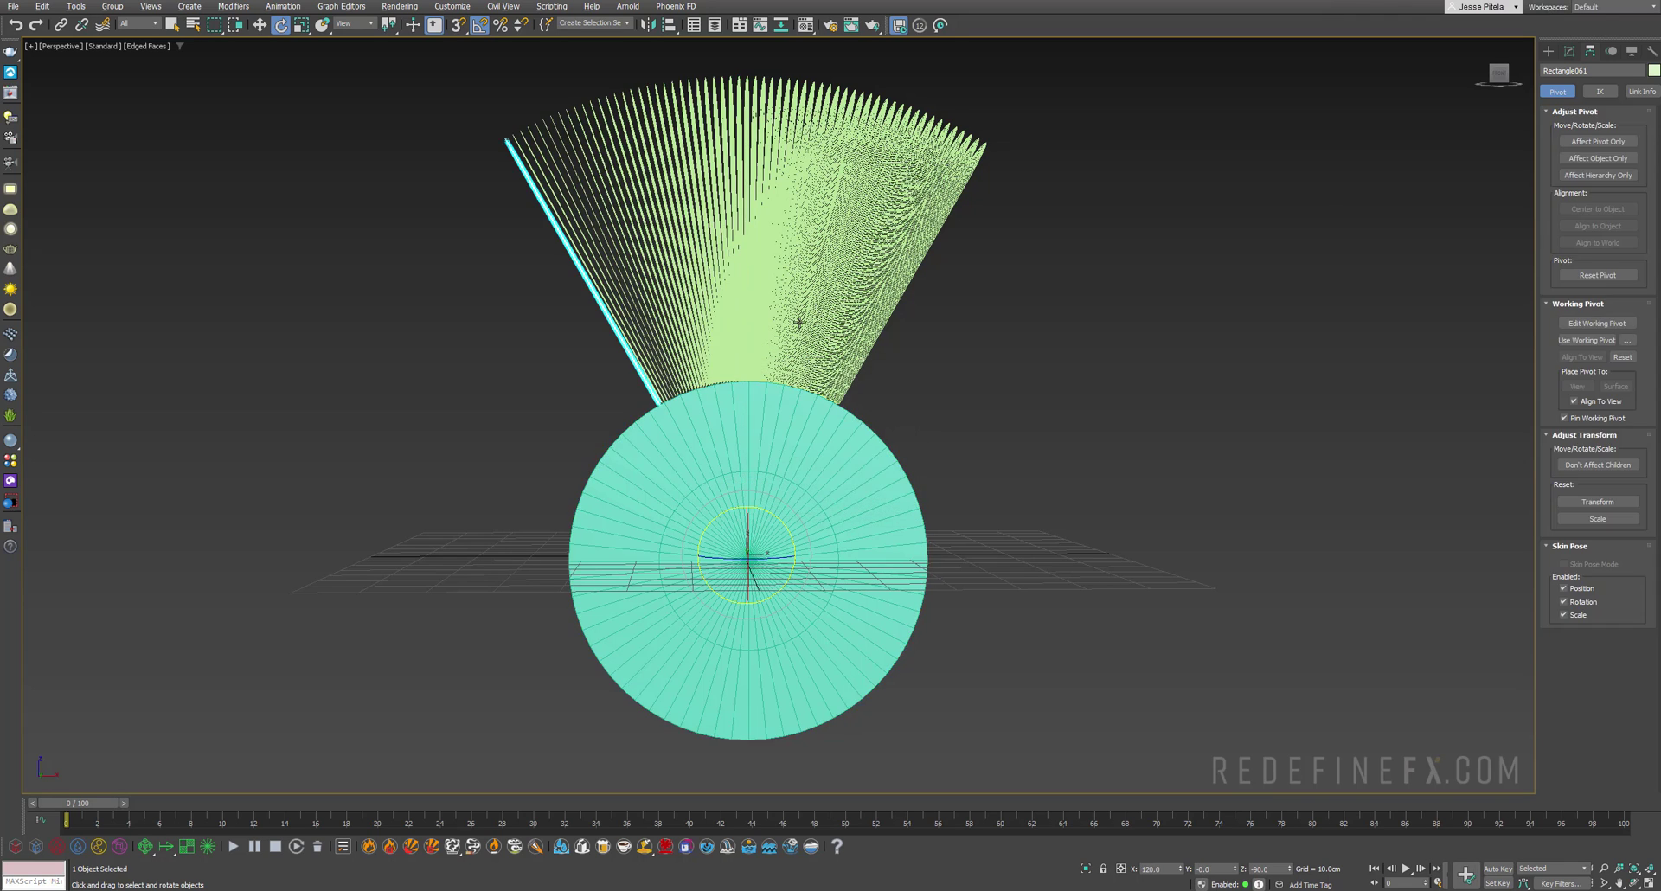
Step: Create a sphere with a radius of about 8 cm on the centre of the cylinder's front face
mouse_move(818, 484)
alt+middle_down()
mouse_move(810, 352)
mouse_move(832, 403)
mouse_move(802, 522)
alt+middle_up()
click(1548, 51)
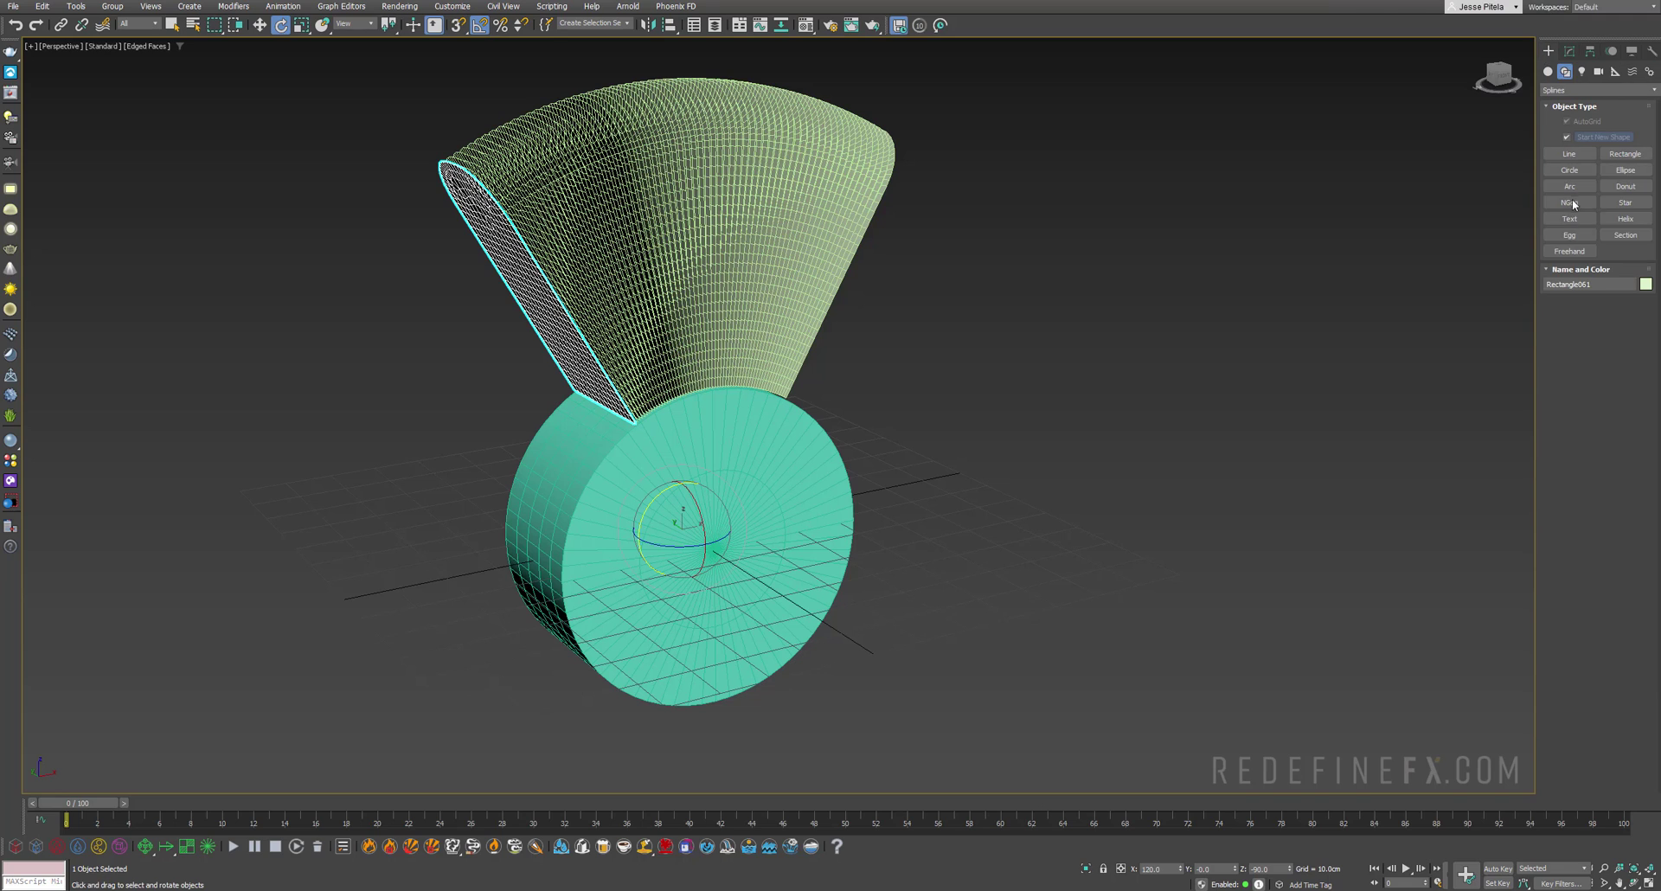
click(1549, 73)
click(1569, 153)
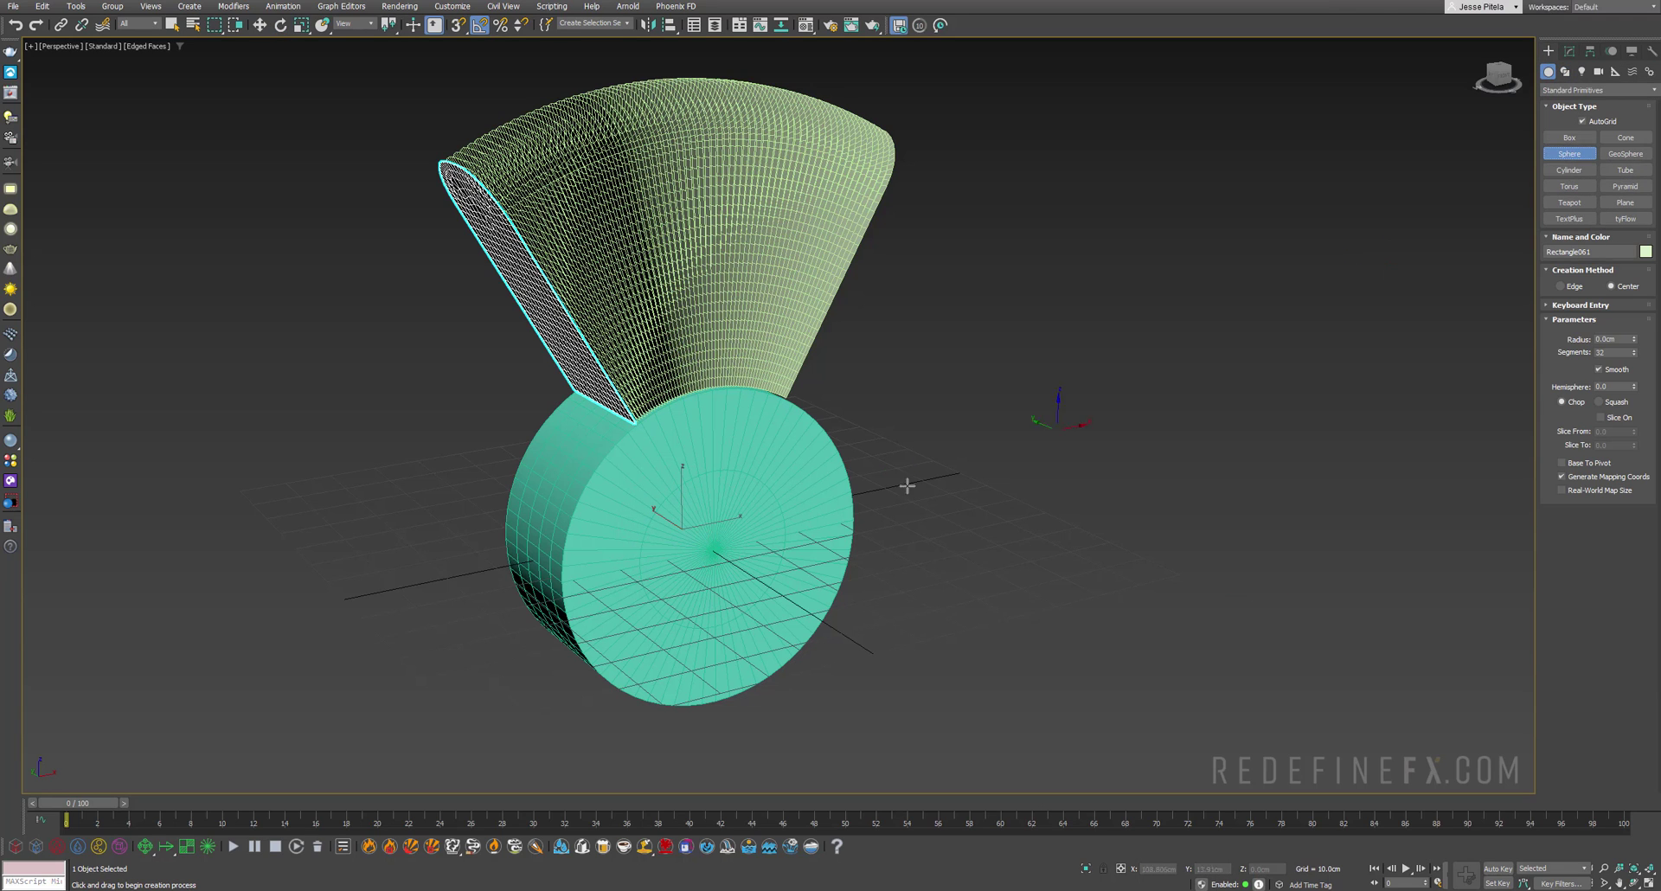
drag(717, 550, 758, 551)
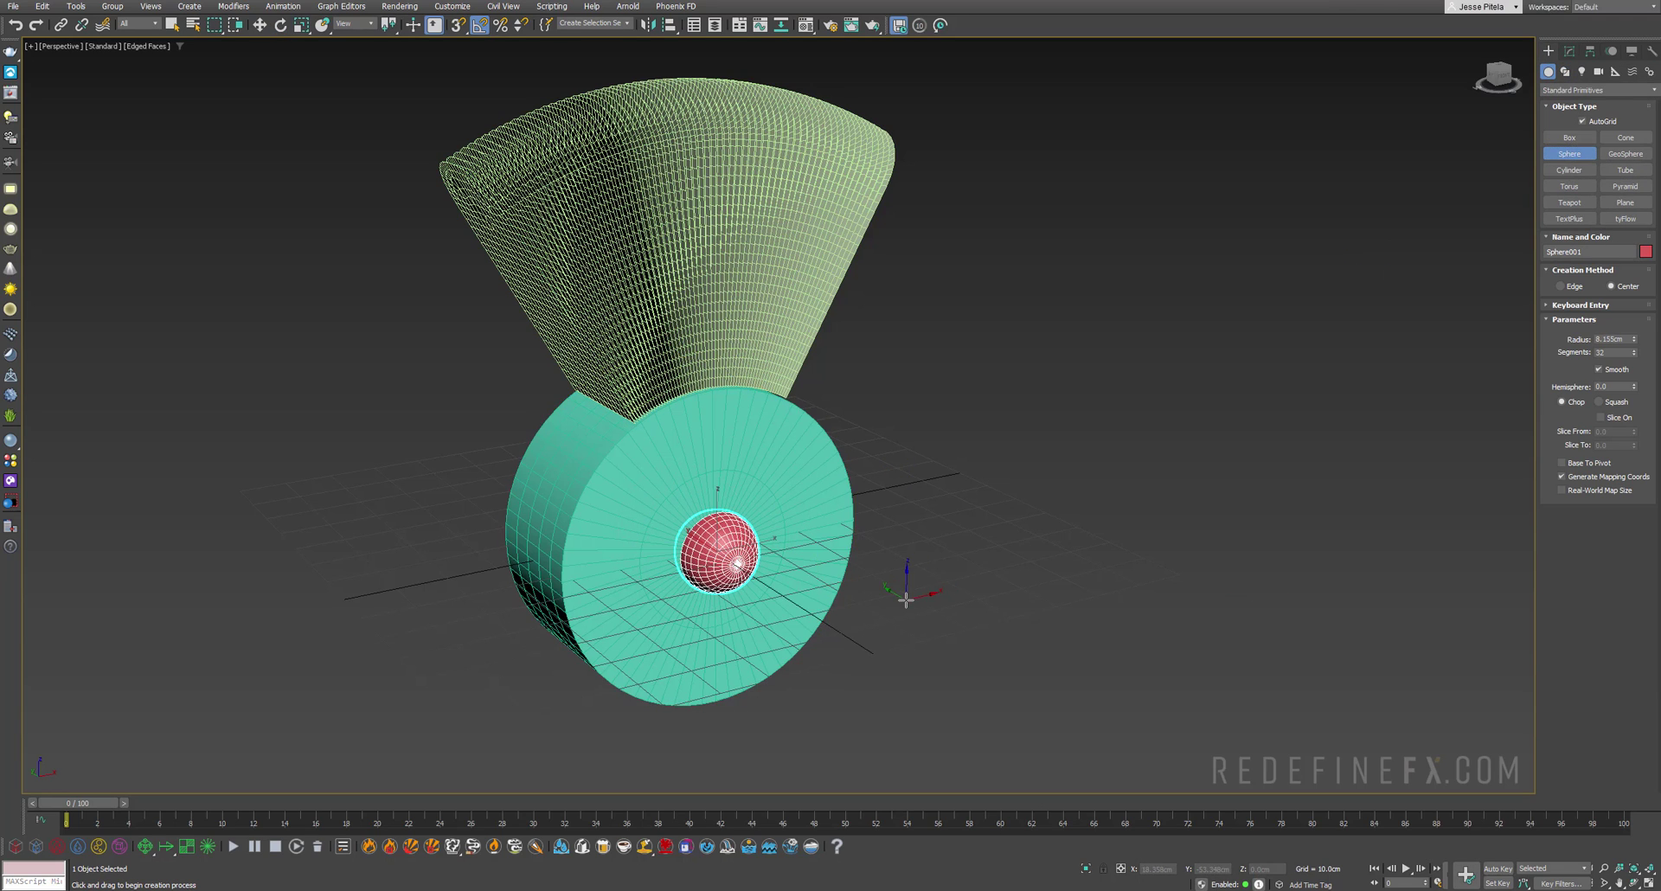
Step: Align the sphere to the cylinder centre to centre on X, Y and Z, matching orientation on all three axes
key(e)
click(668, 24)
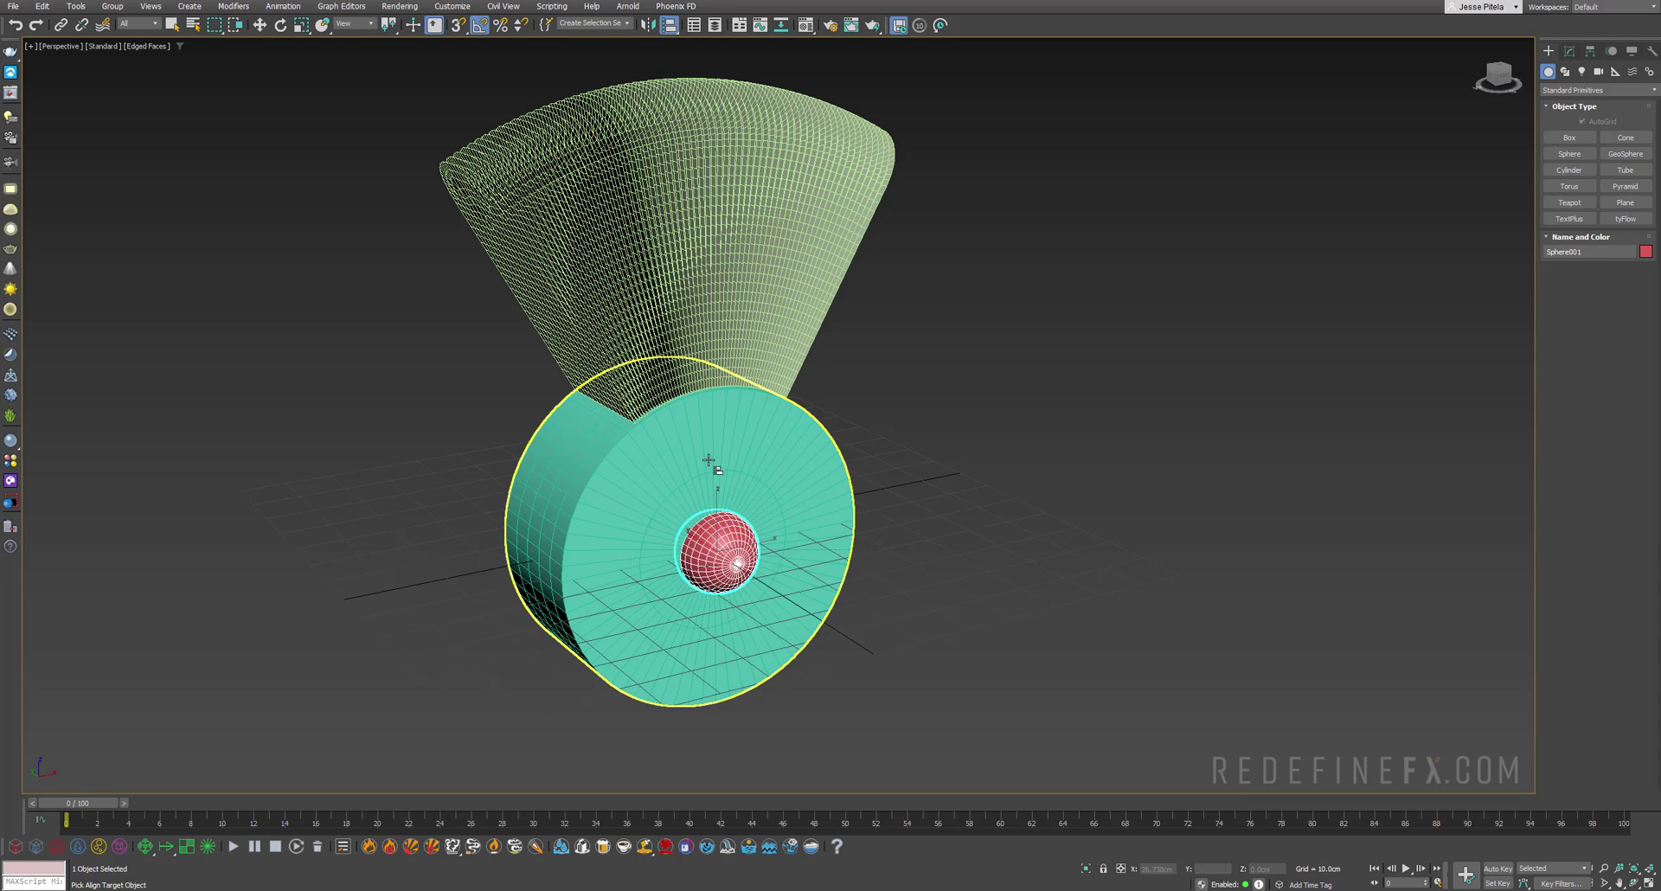
click(690, 518)
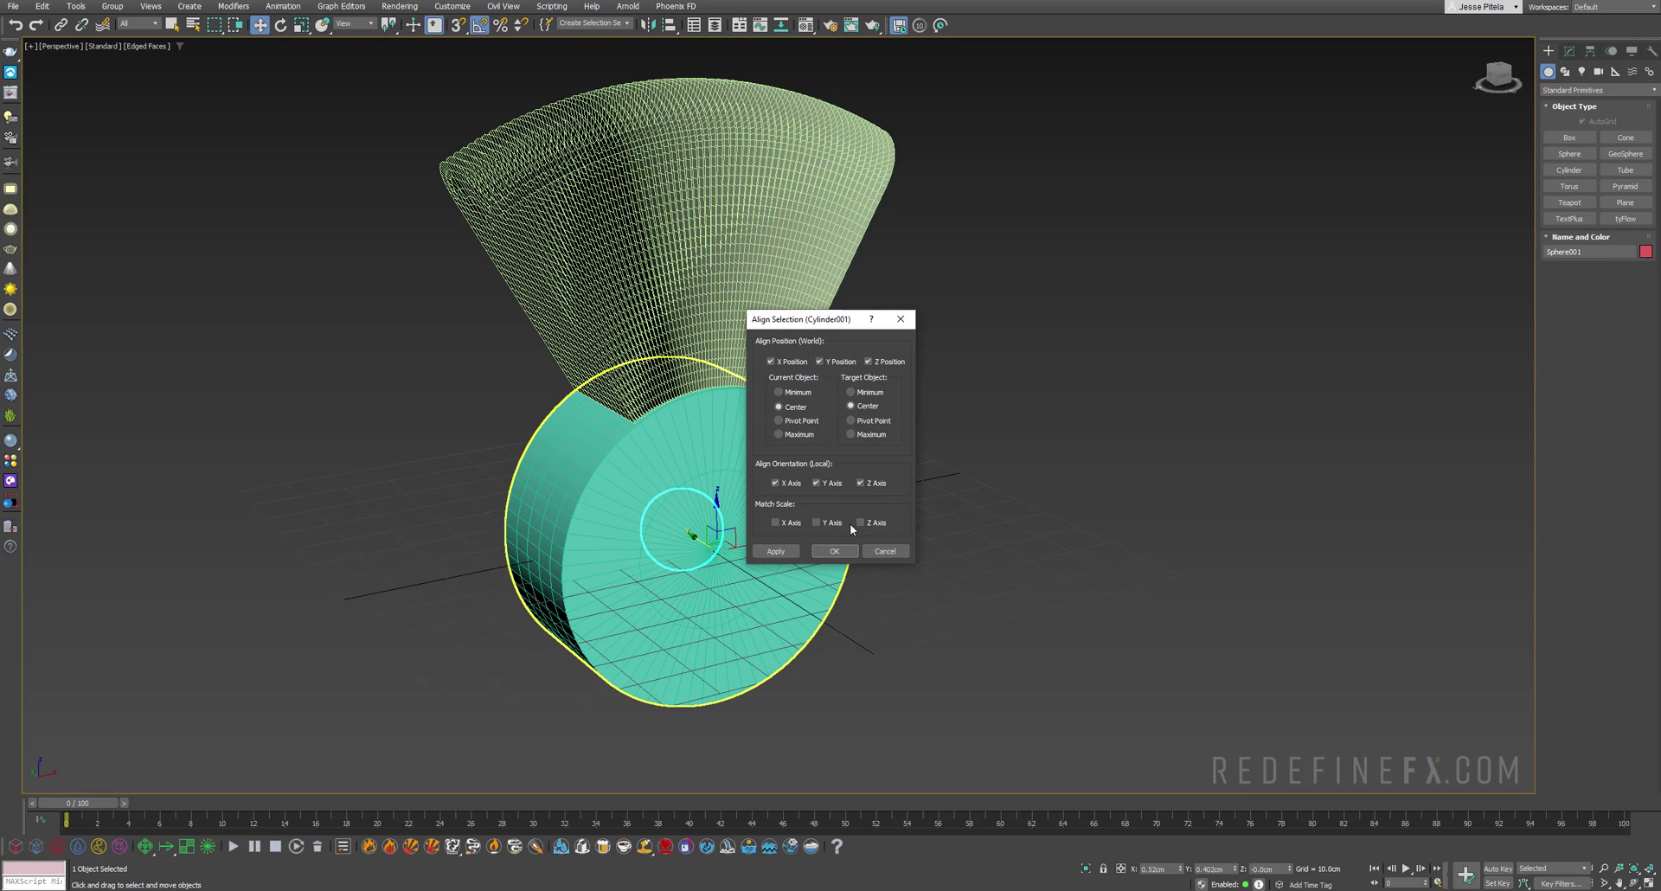
click(839, 555)
Step: Raise the sphere to the upper edge of the strip fan and scale it up uniformly to about 163 percent
alt+middle_drag(715, 453, 671, 441)
drag(686, 475, 695, 23)
middle_drag(698, 74, 736, 242)
alt+middle_drag(736, 243, 797, 333)
key(r)
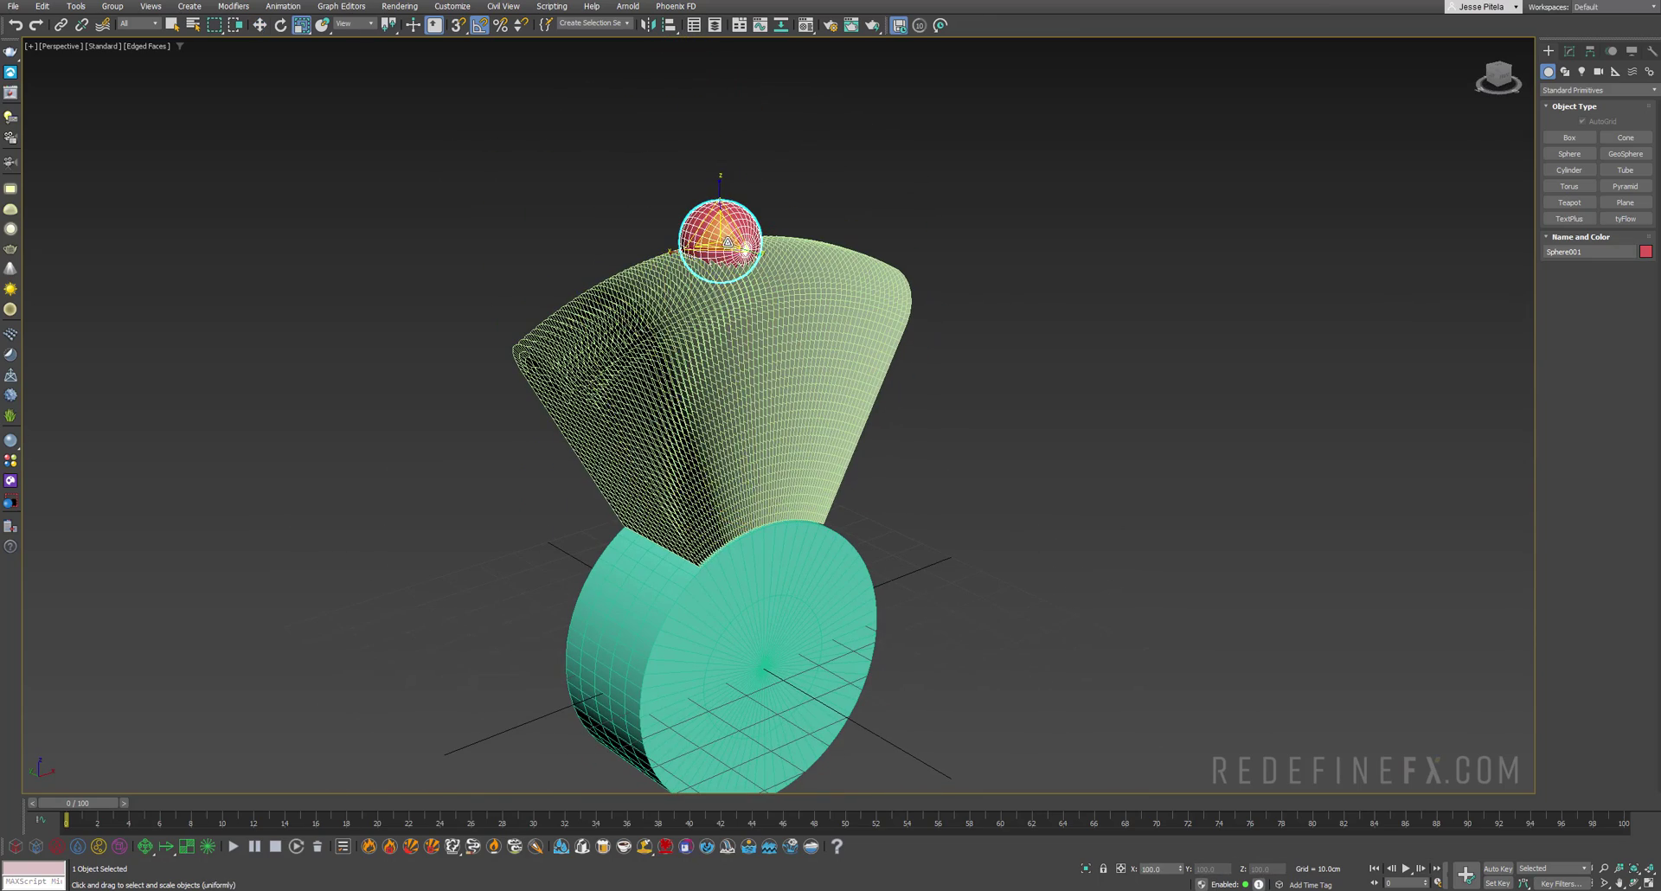
drag(727, 241, 709, 195)
alt+middle_drag(708, 195, 671, 184)
Step: In the maximized Front view, move only the sphere's pivot down to the centre of the cylinder
key(alt+w)
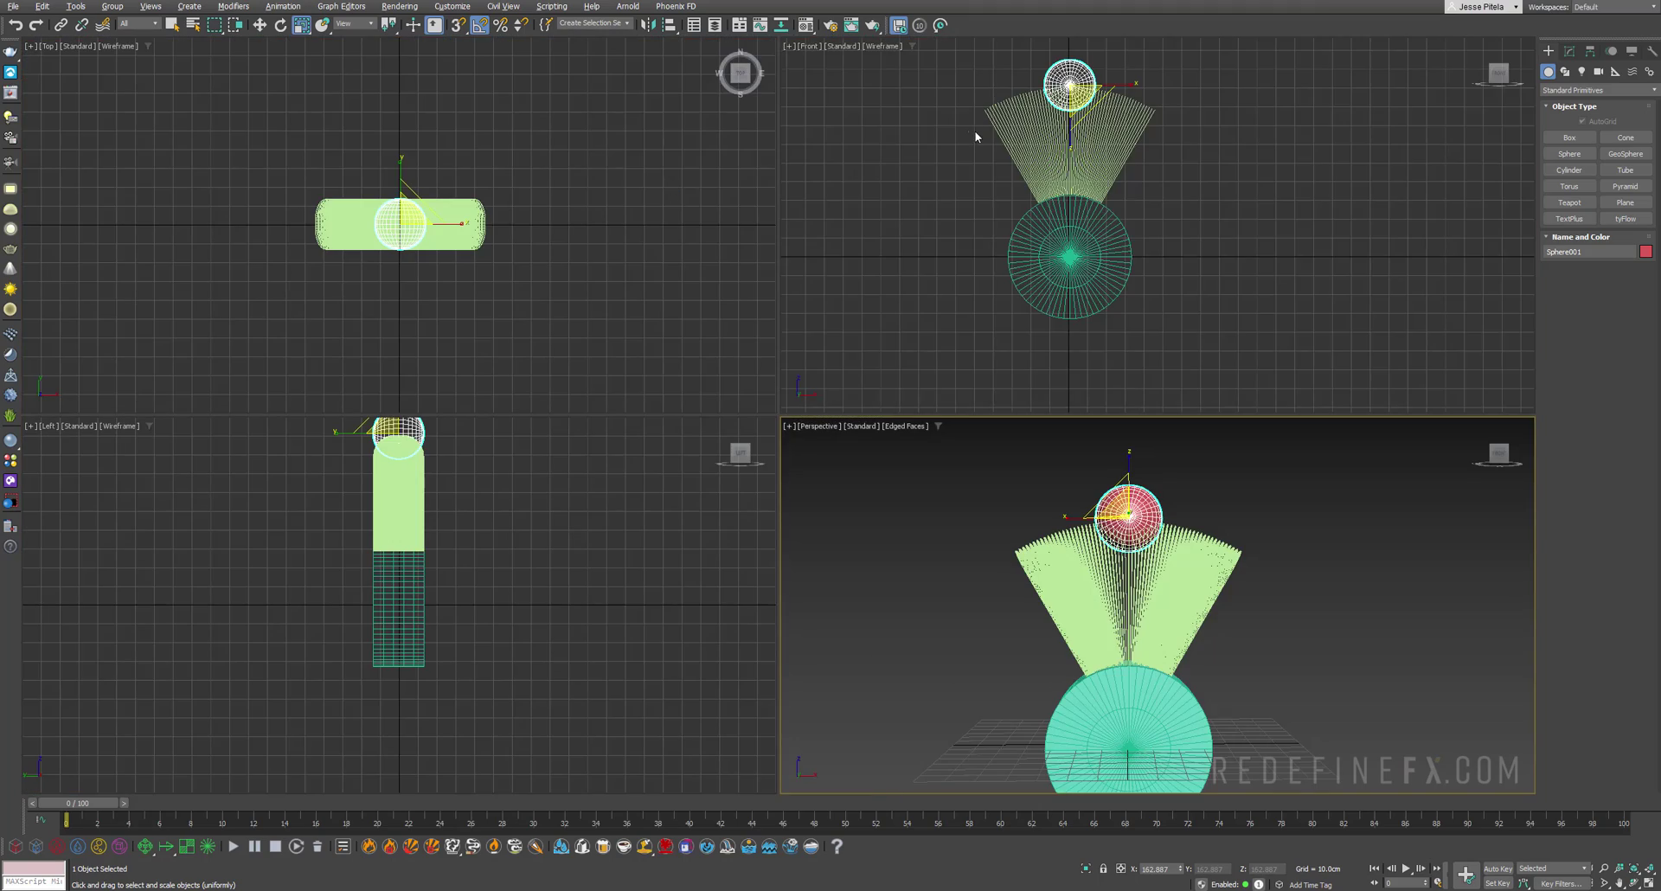
right_click(983, 137)
key(alt+w)
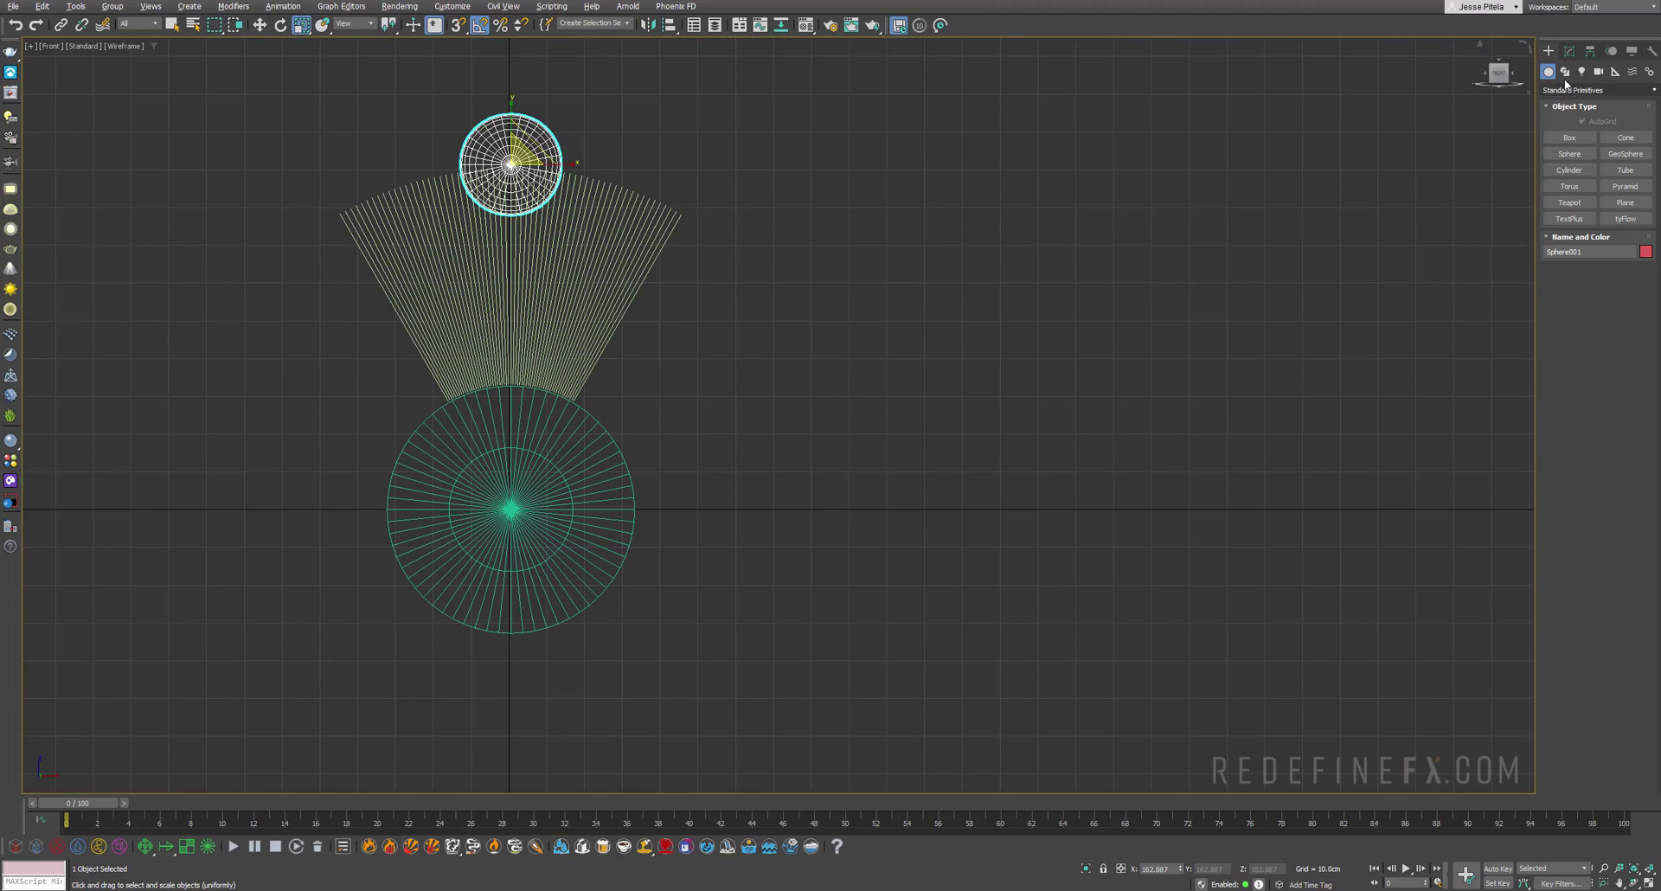
click(1570, 52)
click(1598, 141)
middle_drag(491, 253, 588, 248)
key(w)
drag(613, 116, 614, 452)
scroll(599, 516, up, 10)
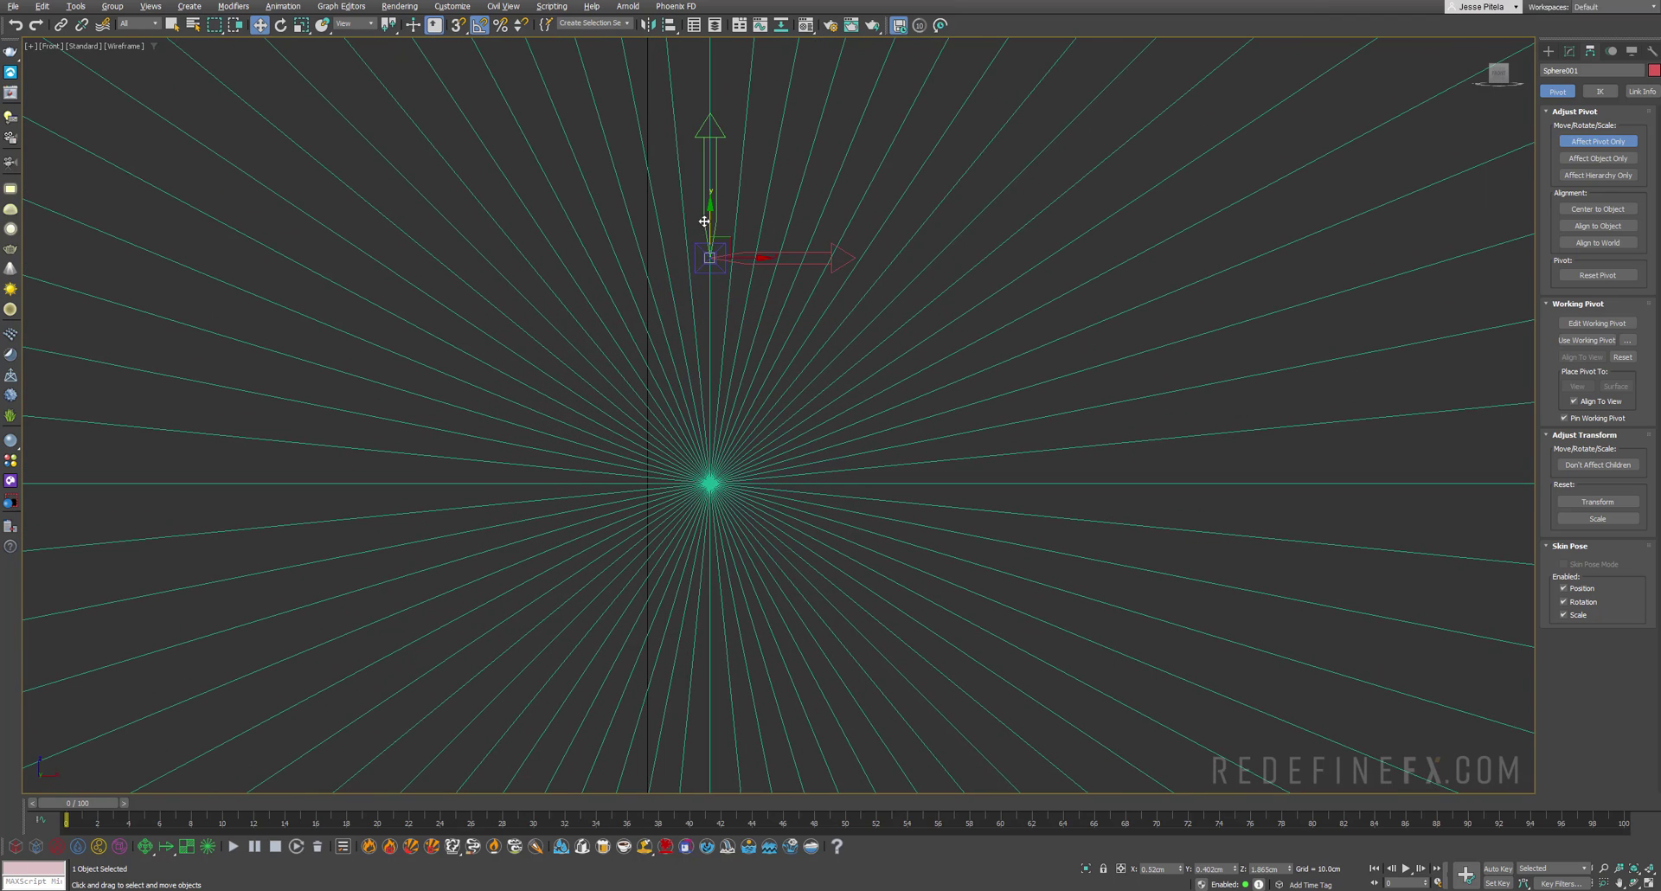
drag(708, 223, 714, 445)
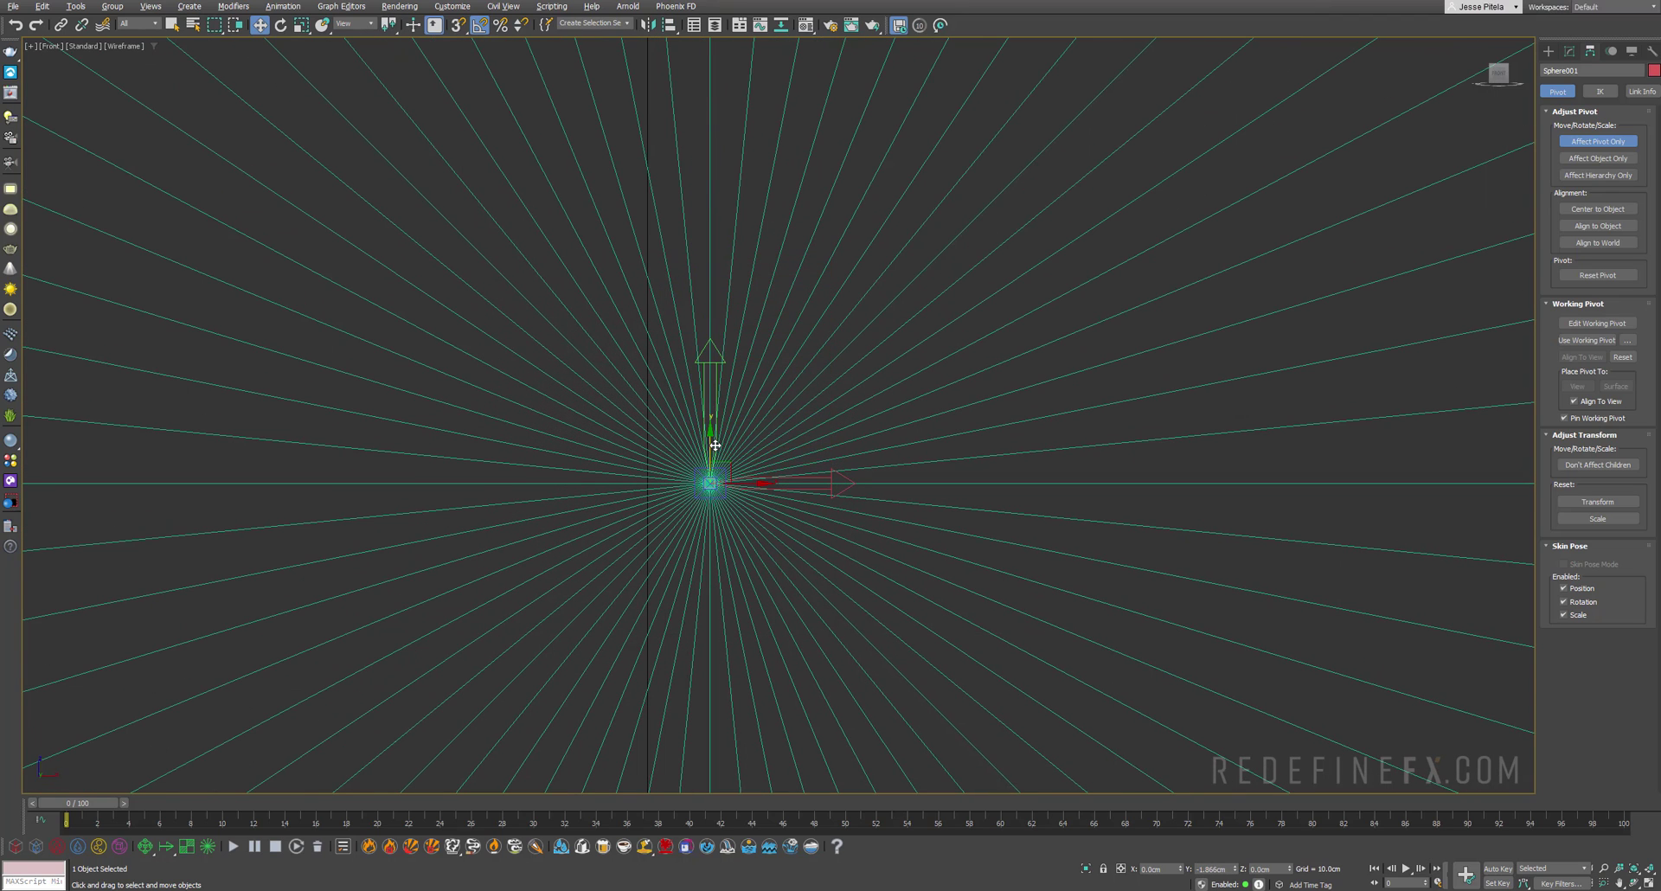
click(1598, 141)
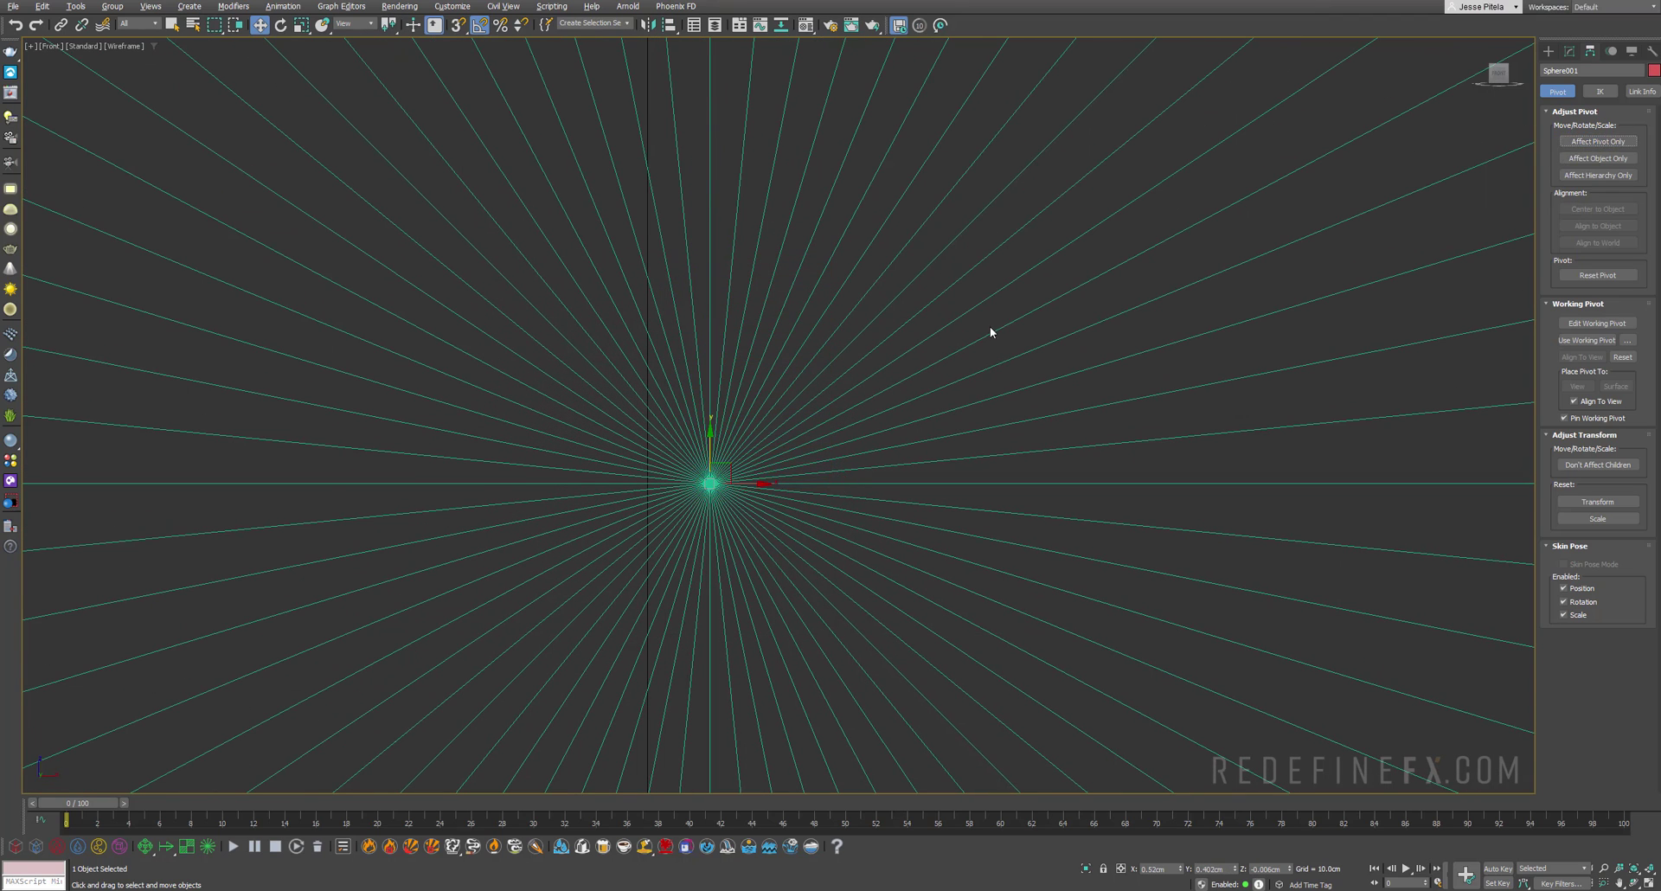
Step: In the Perspective view, rotate the sphere 40 degrees clockwise around the cylinder to sit just outside the strip fan
scroll(989, 325, down, 10)
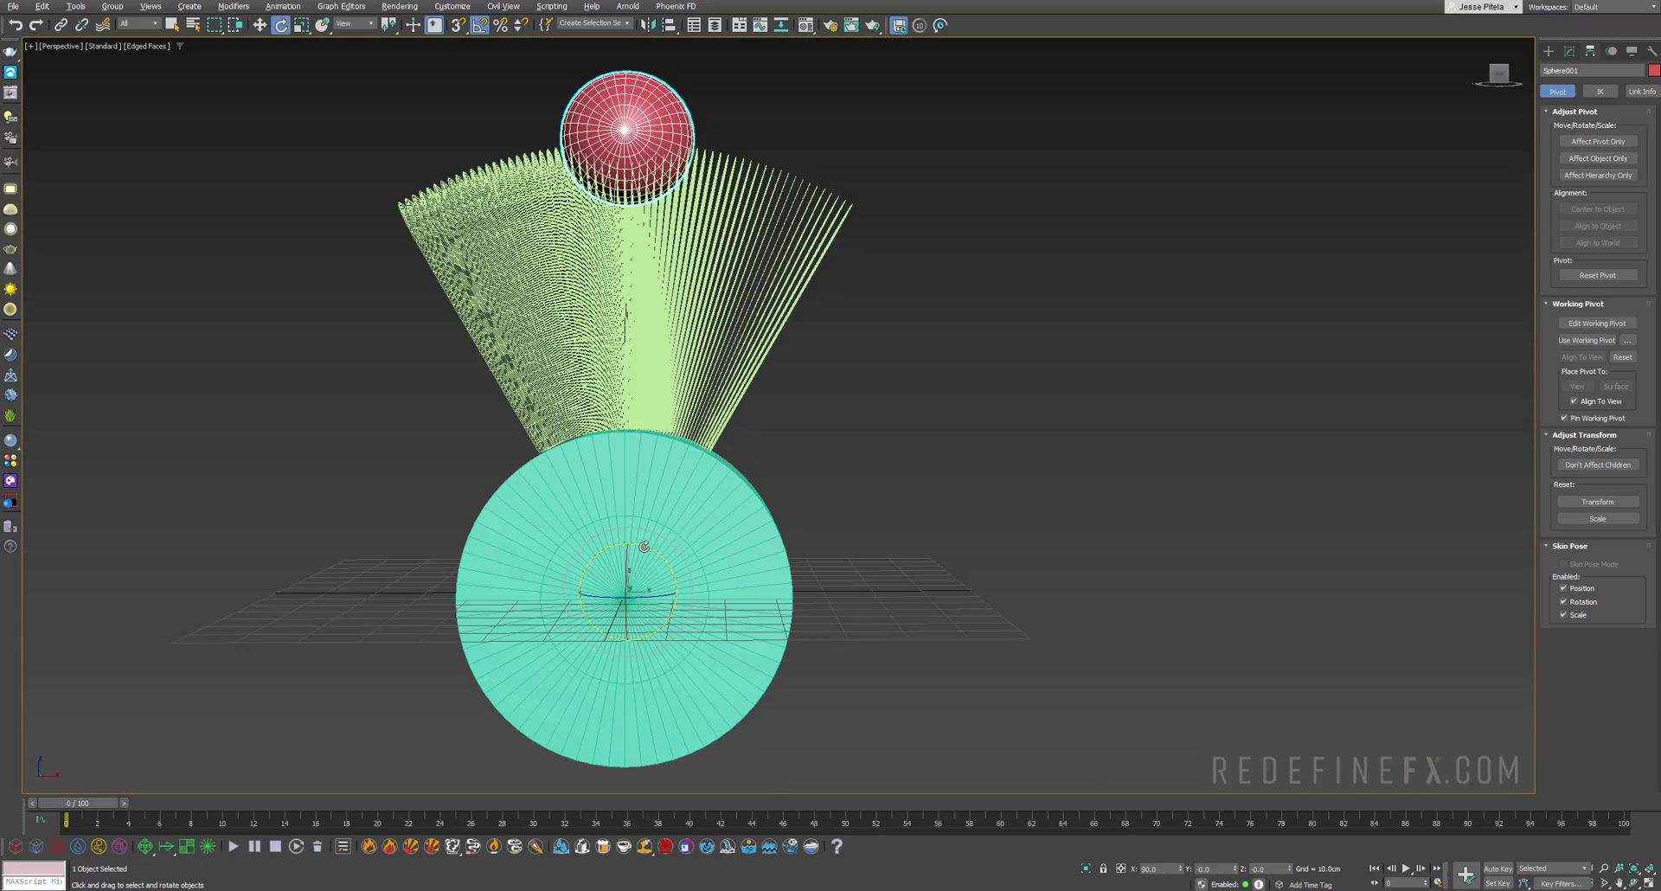
drag(644, 546, 688, 578)
alt+middle_drag(688, 578, 787, 386)
Step: Extend the animation to frame 200 and, with Auto Key on, key the sphere rotated across to the fan's opposite side at frame 120
click(1468, 874)
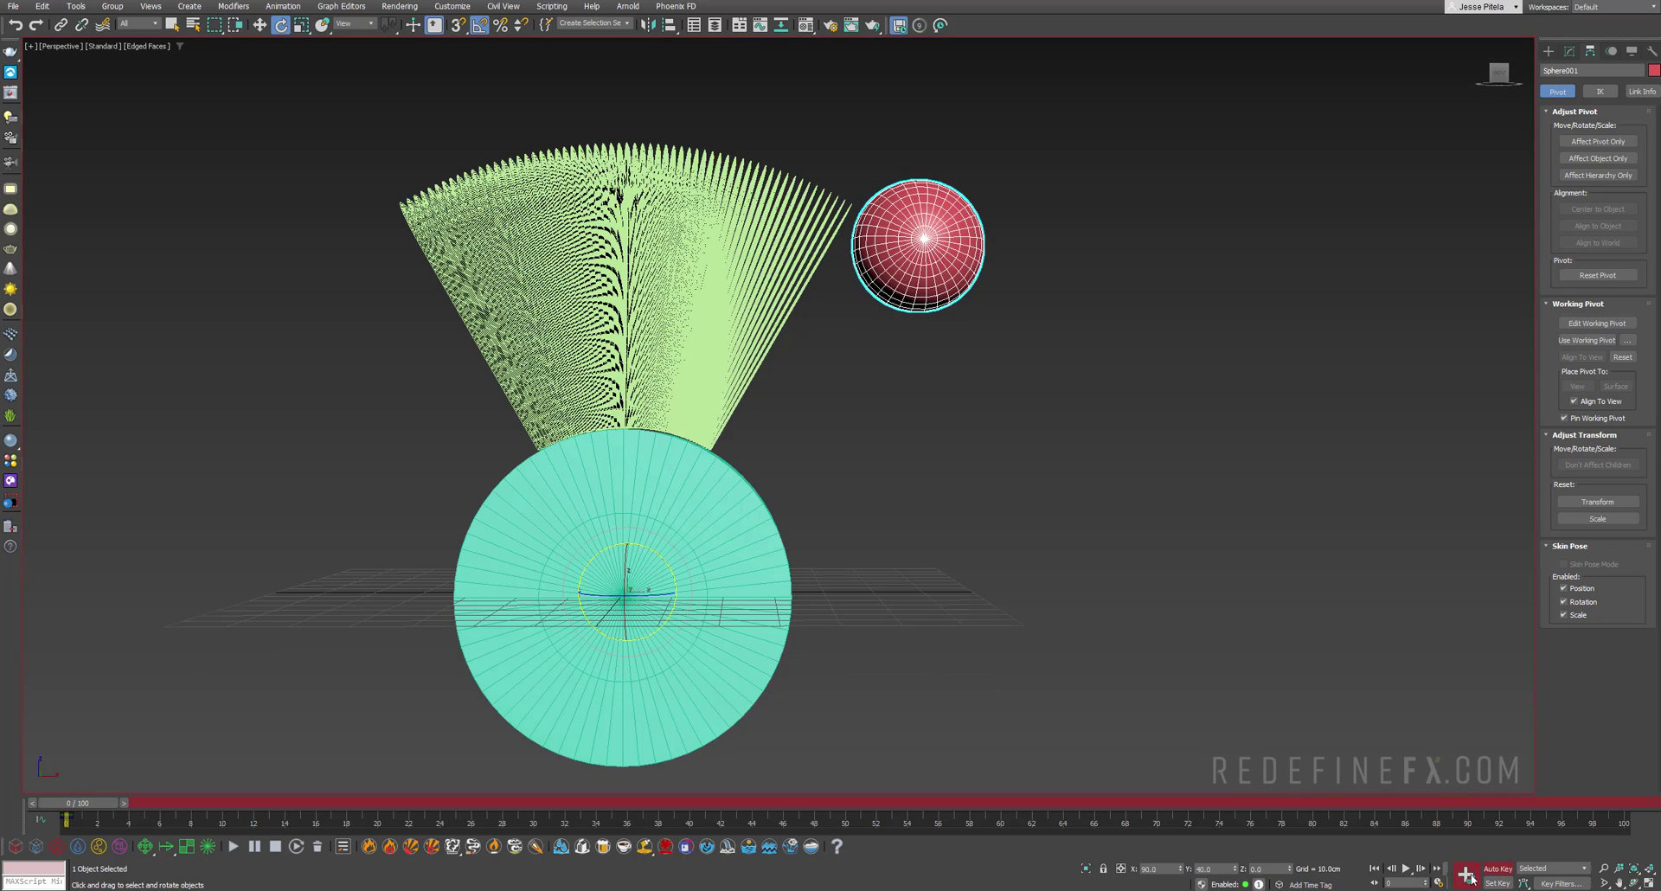
click(1438, 882)
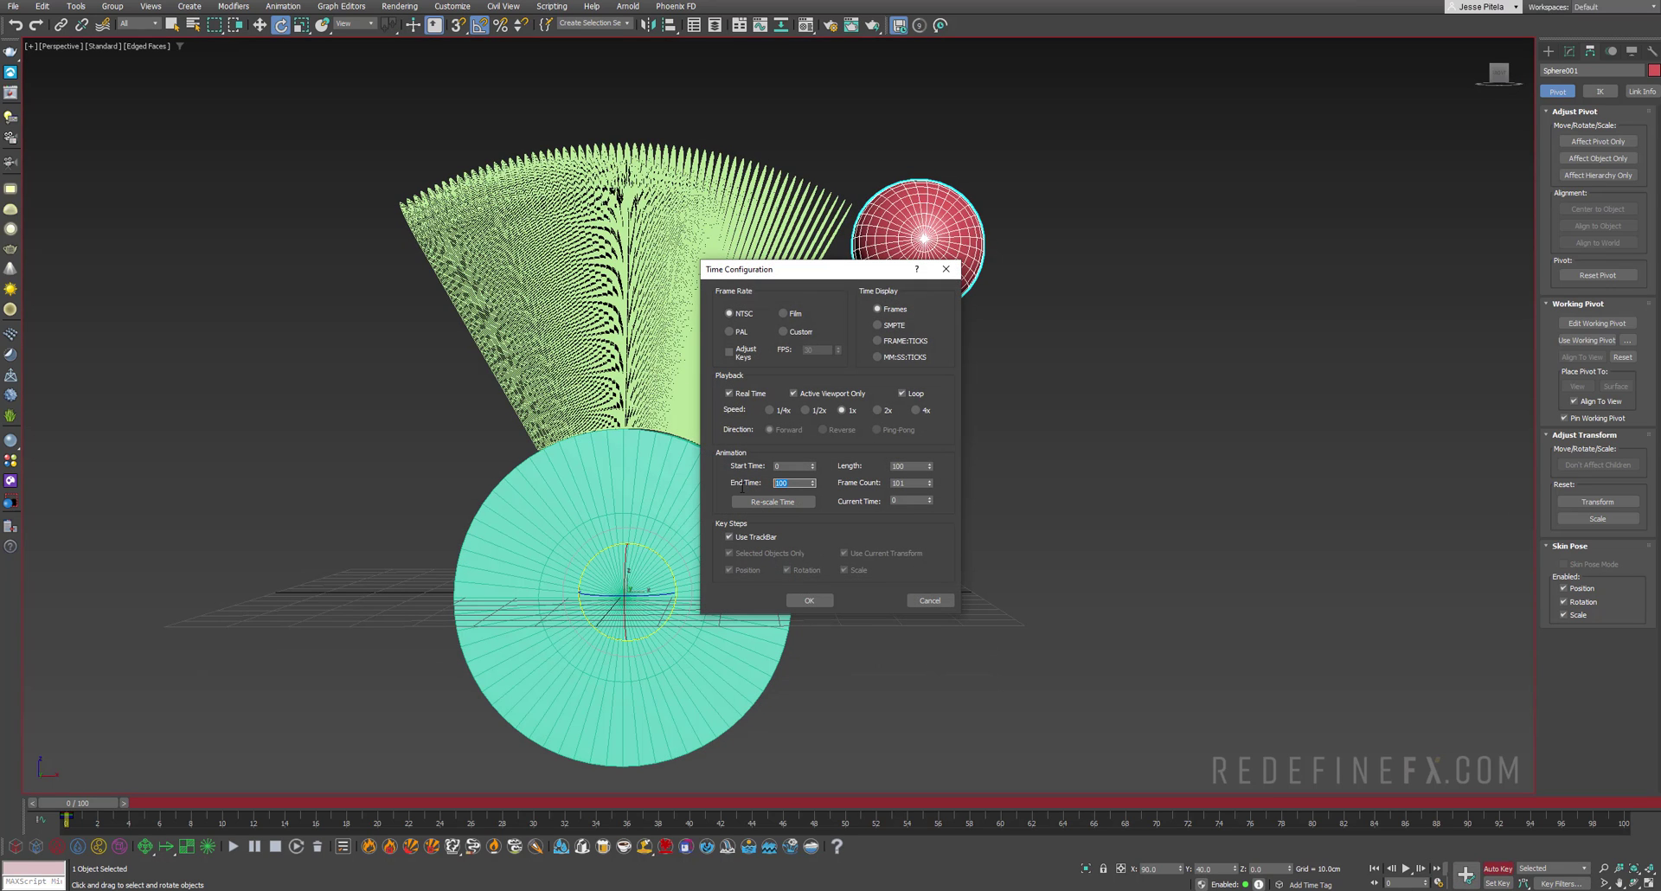
click(797, 600)
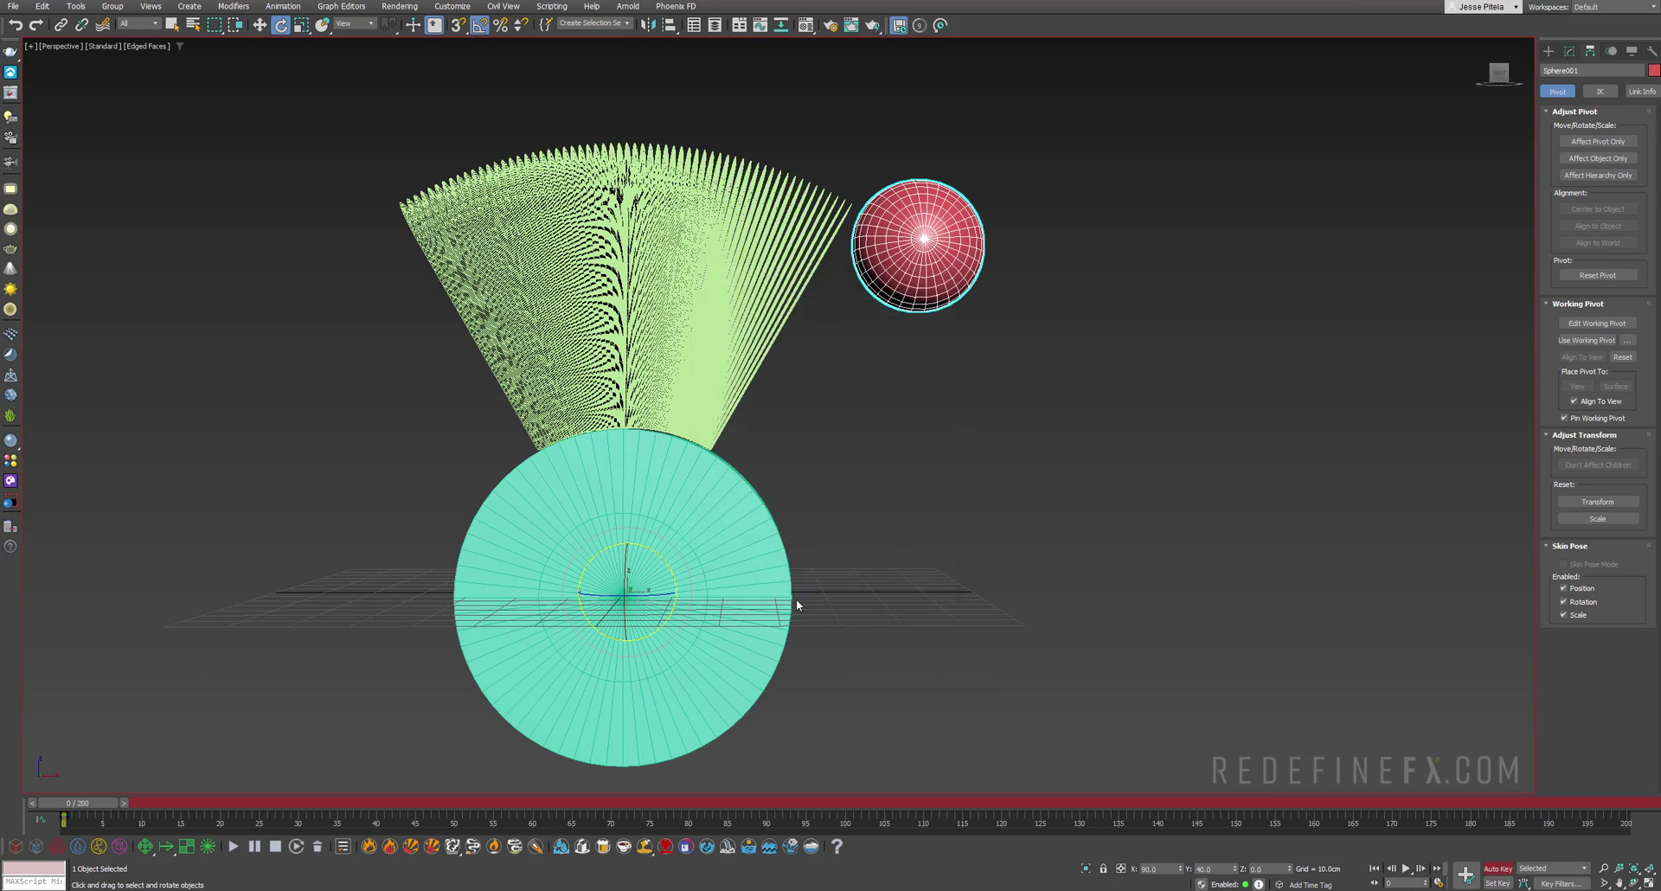
drag(75, 805, 998, 853)
drag(657, 550, 535, 531)
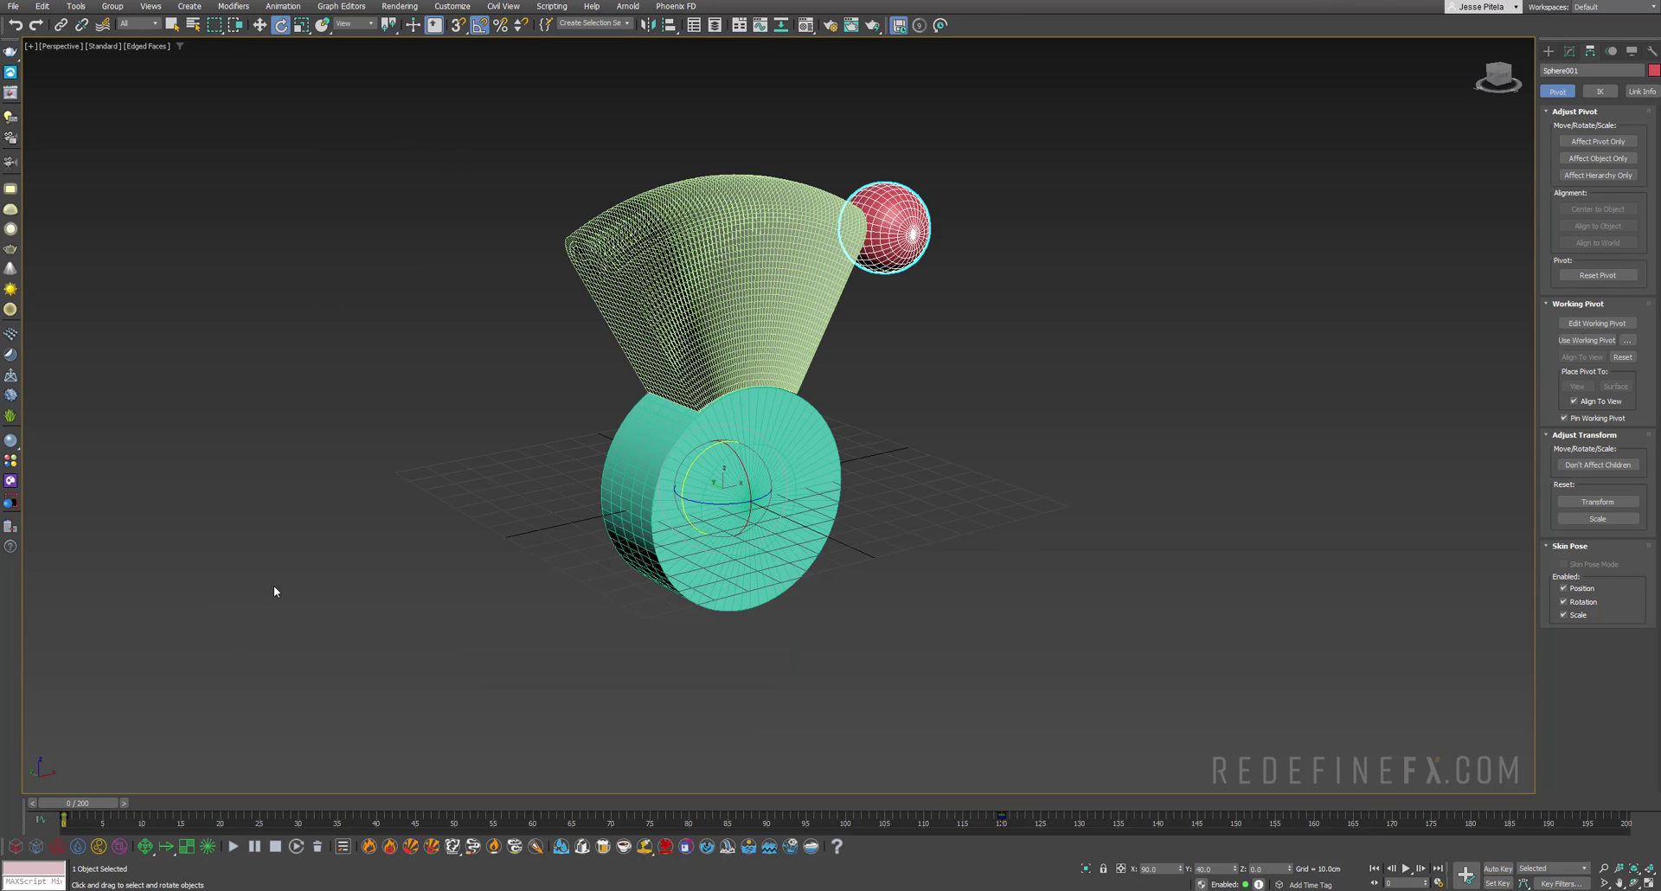
Step: Preview the sphere's sweep through the strips and inspect its two rotation keys in the mini curve editor
drag(67, 805, 857, 809)
drag(725, 819, 68, 813)
drag(1053, 823, 26, 798)
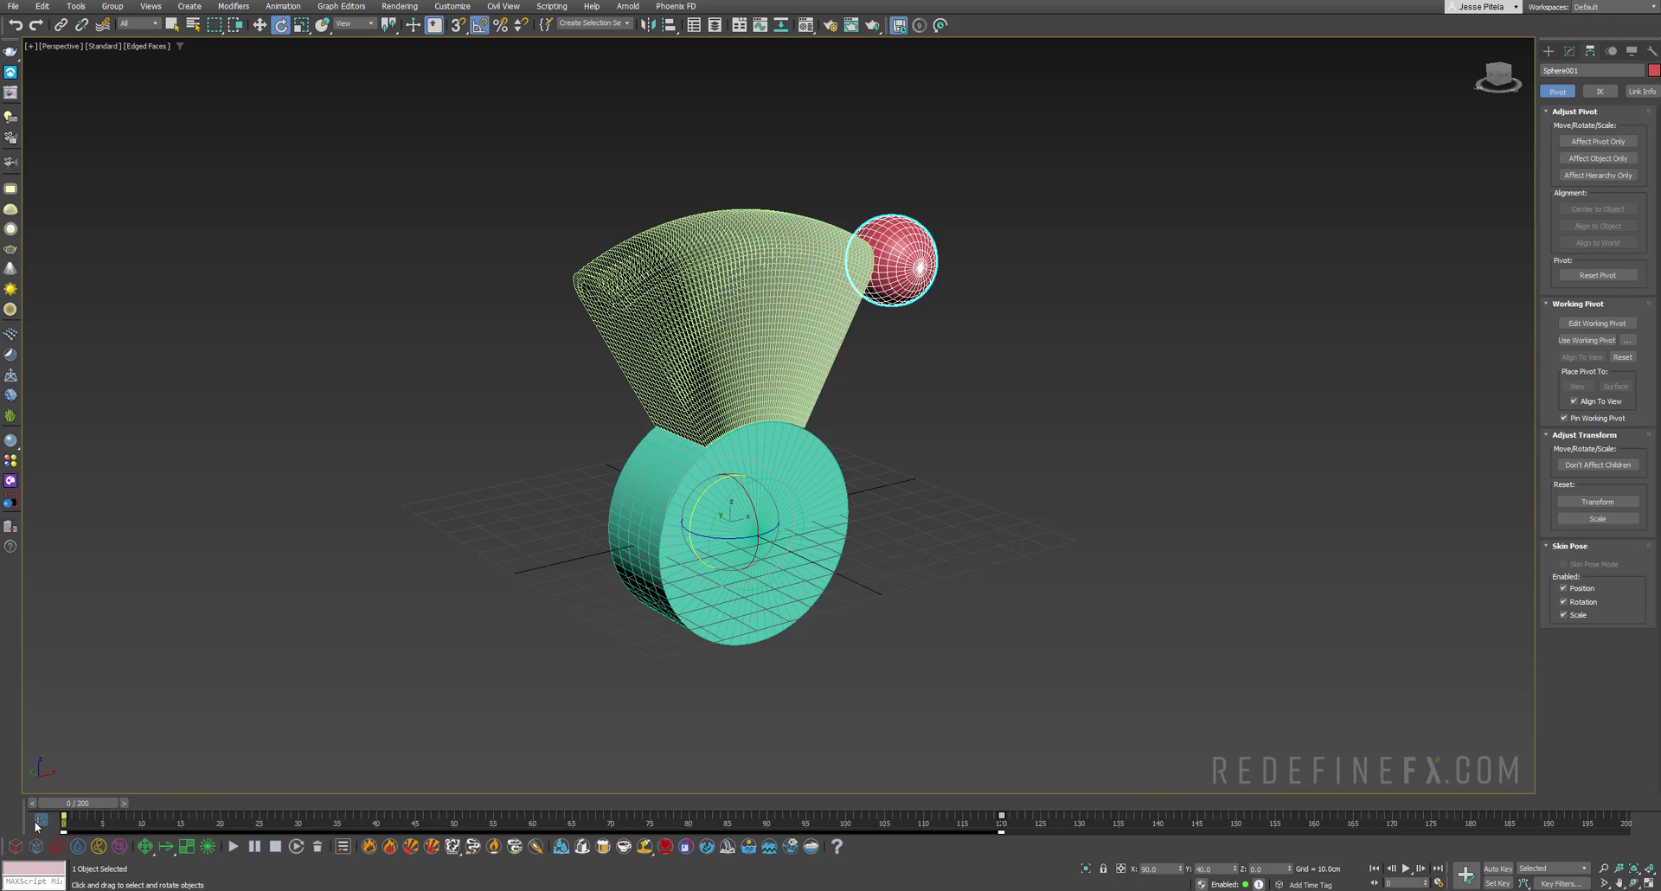
click(39, 822)
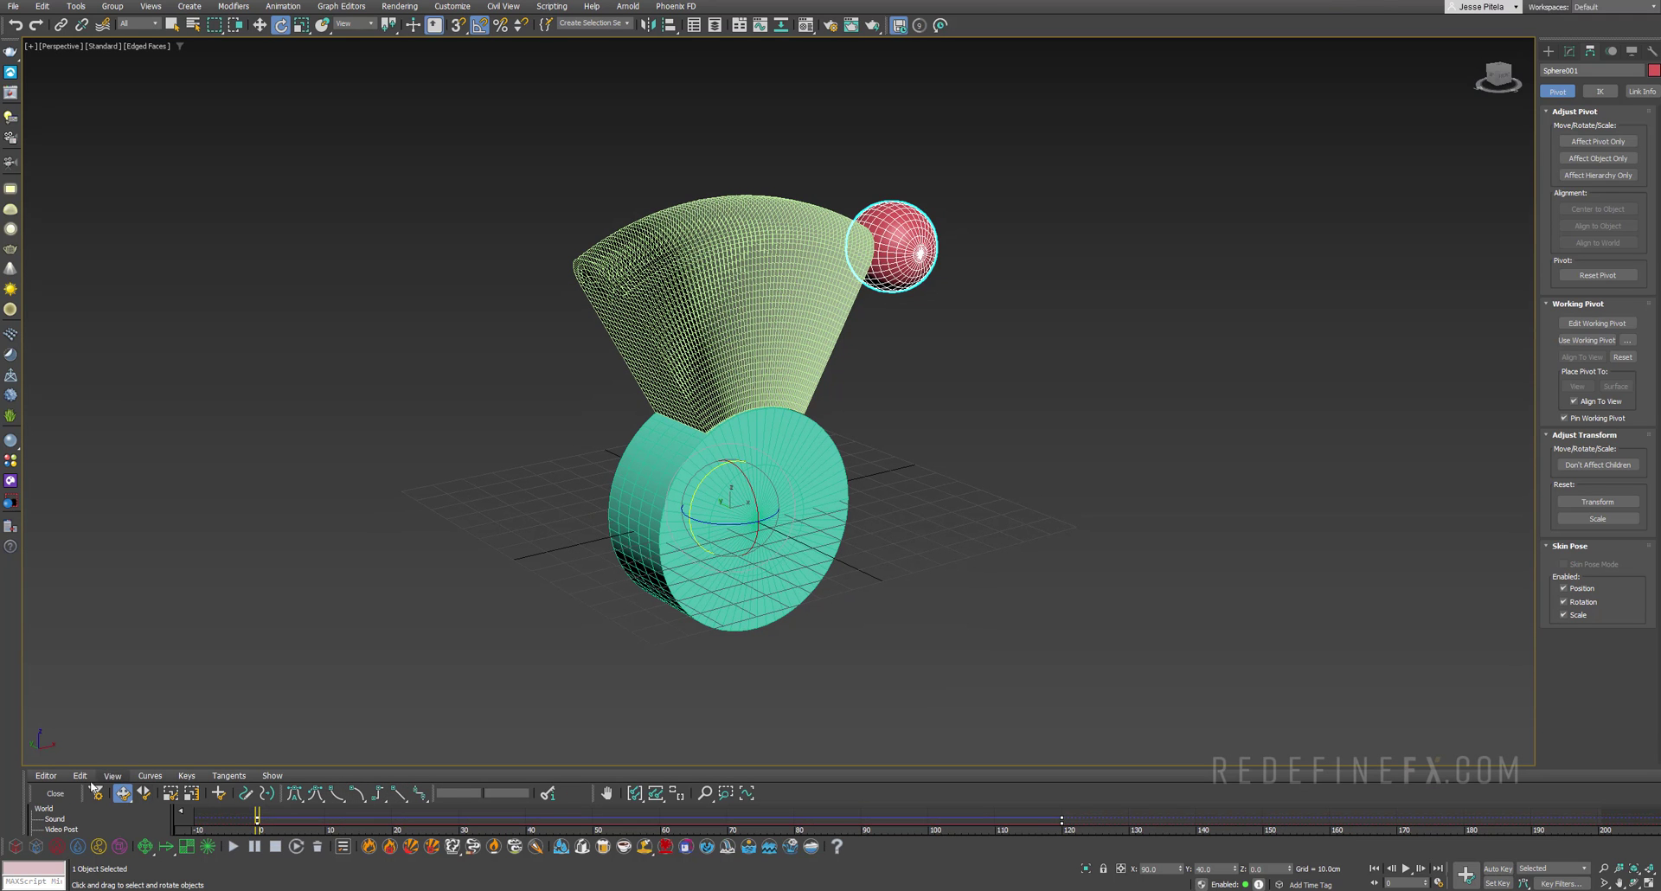
click(56, 794)
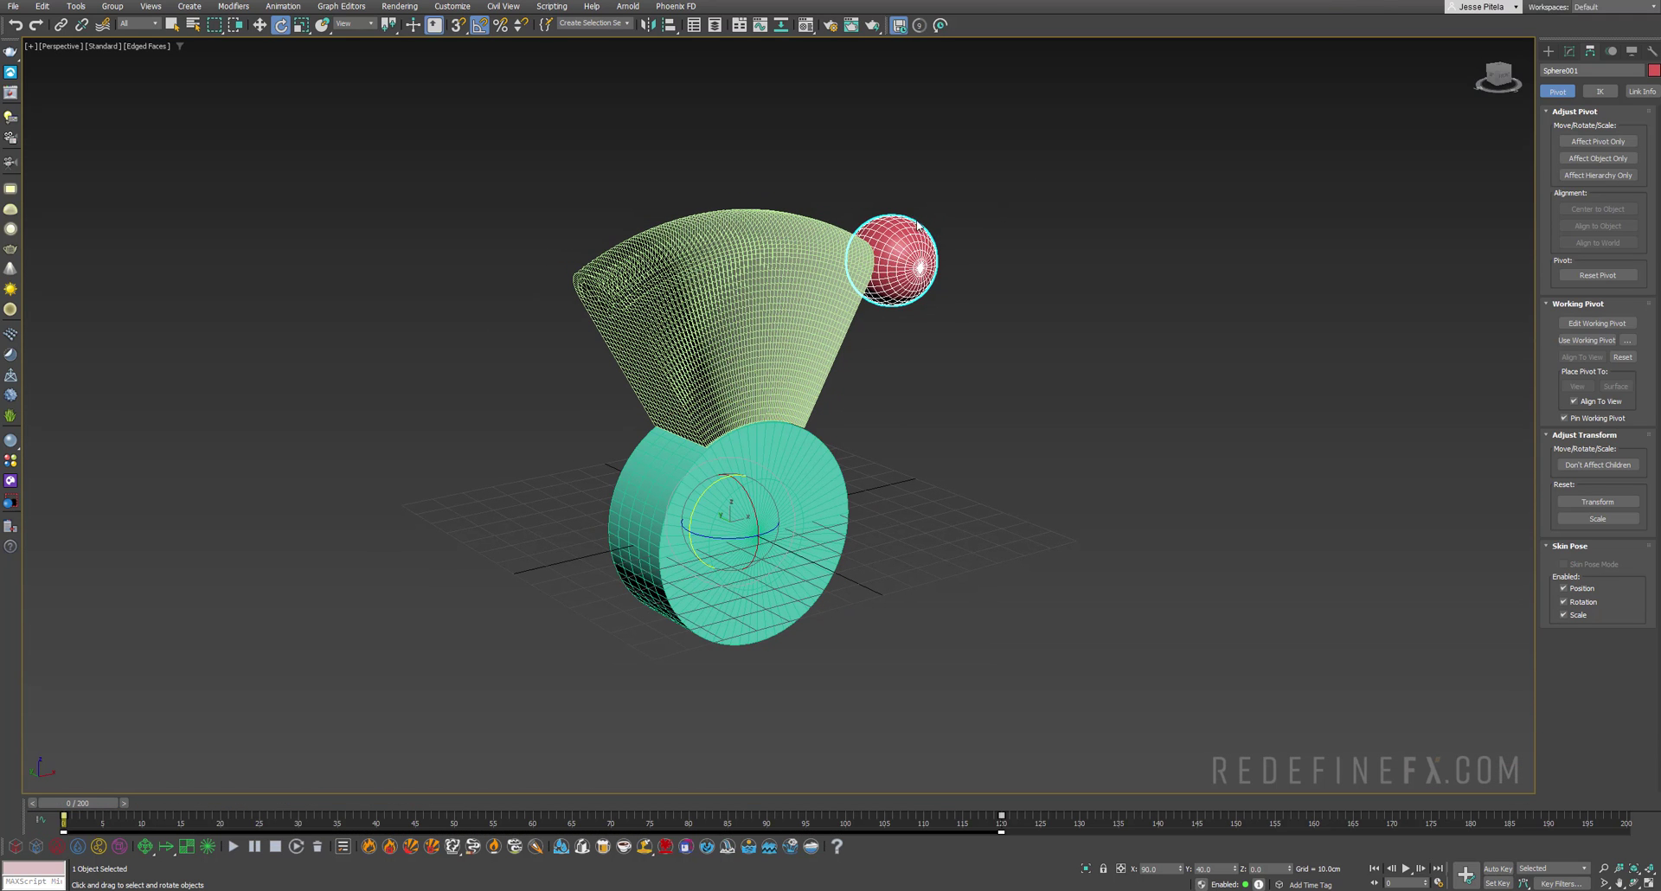
drag(83, 805, 1053, 867)
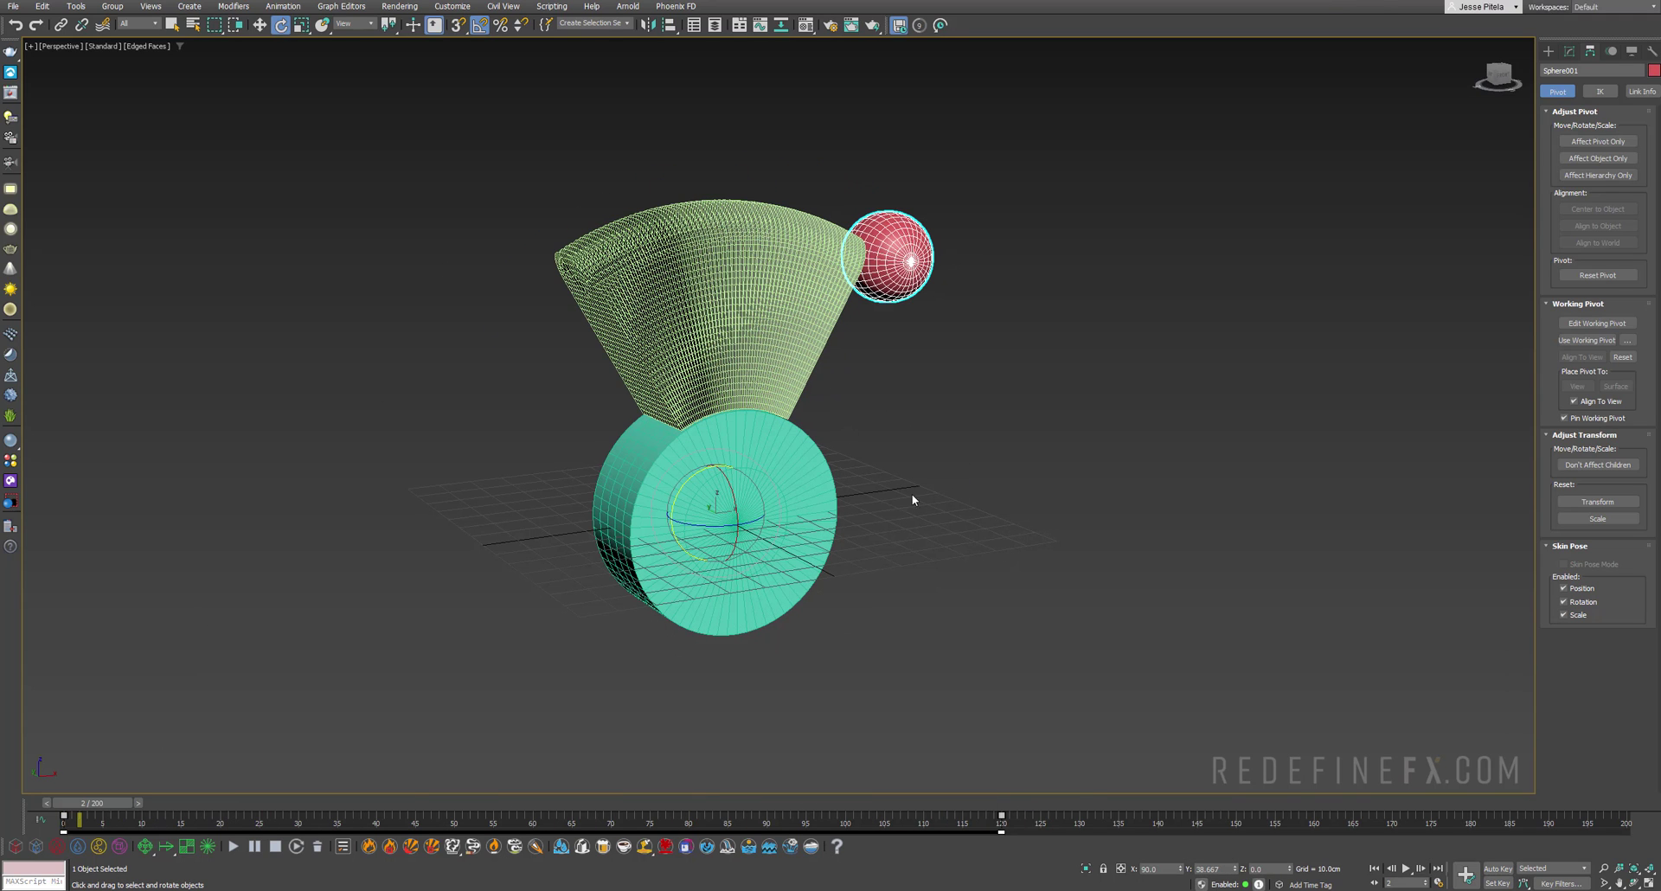
Step: Create a tyFlow object beside the cylinder and open its flow editor
click(1549, 51)
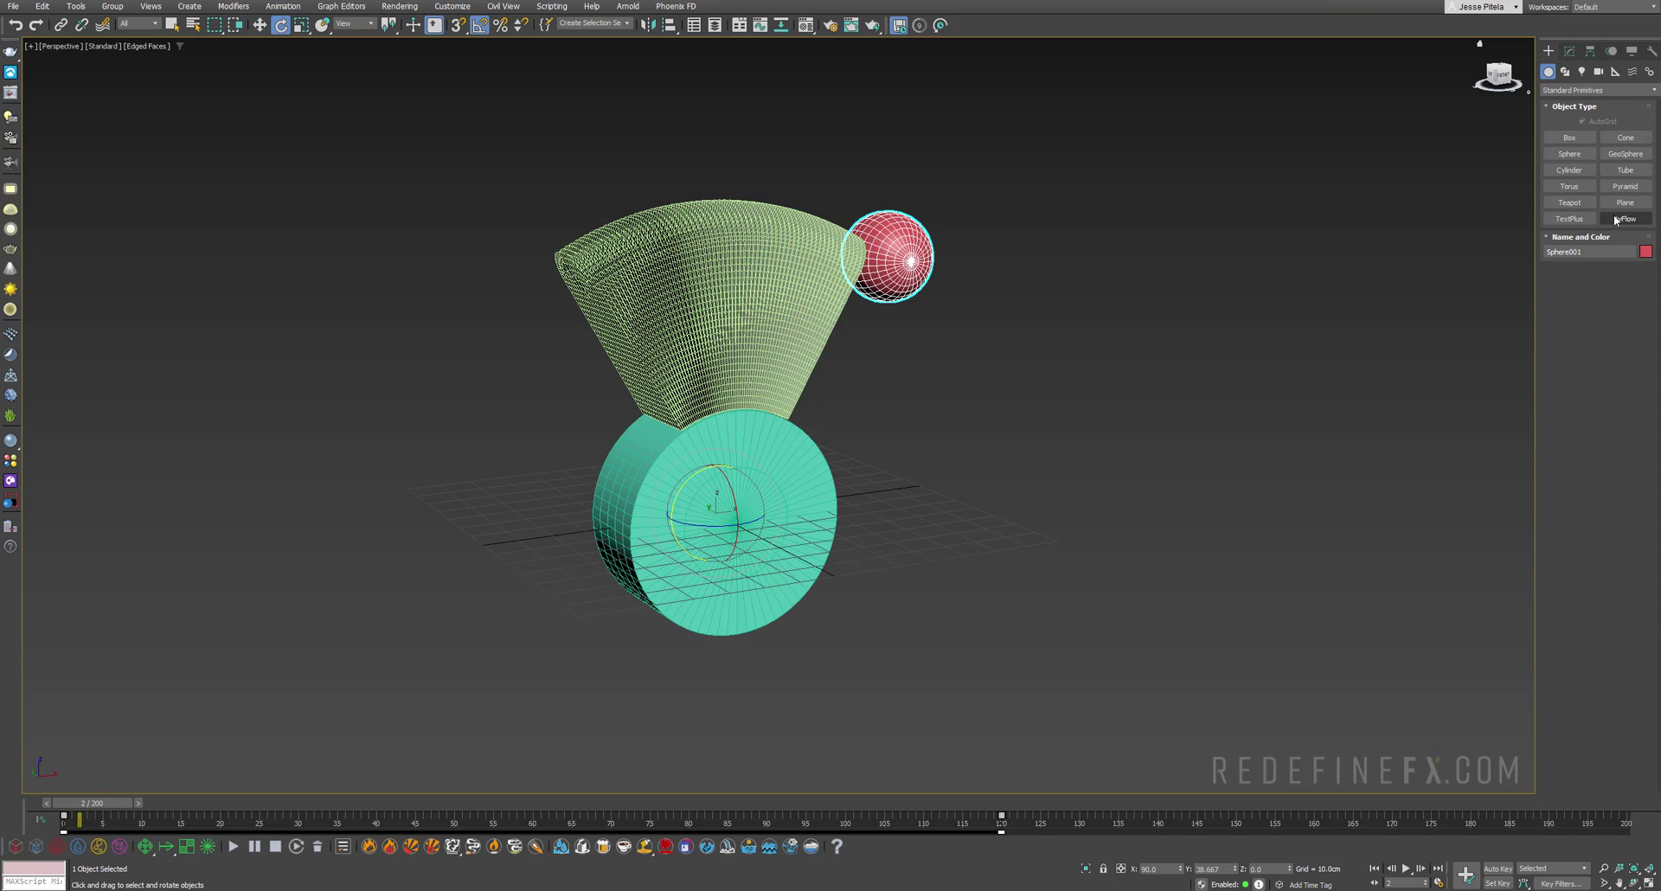
drag(423, 527, 485, 553)
click(1570, 51)
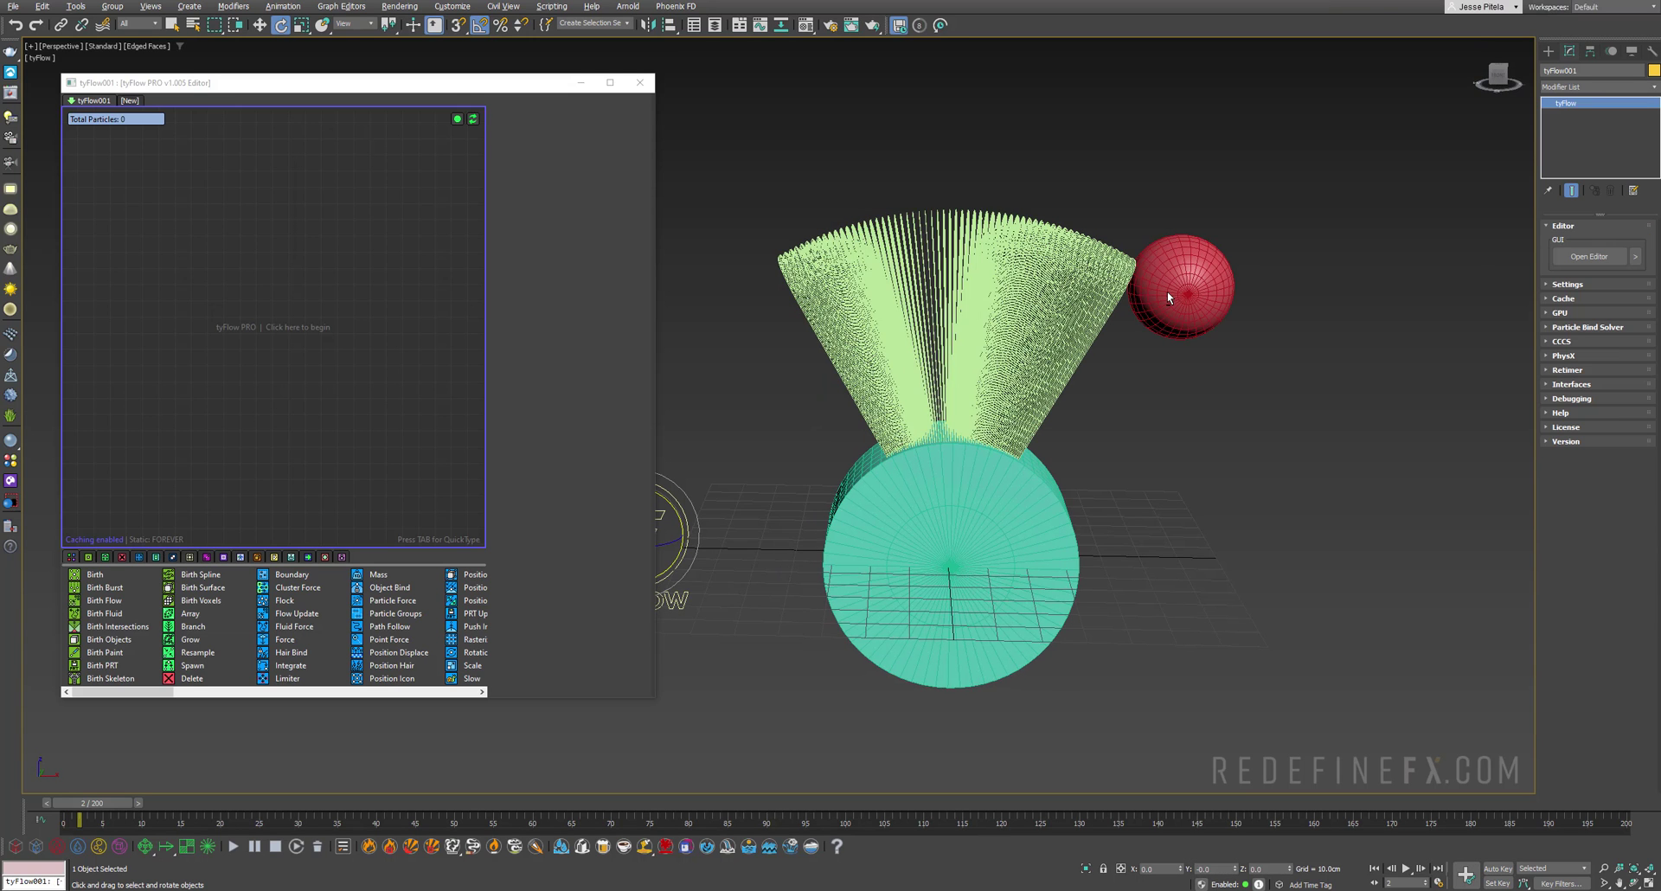
Step: Select all 61 strips of the fan and save them as a named selection set
alt+middle_drag(1168, 298, 1143, 291)
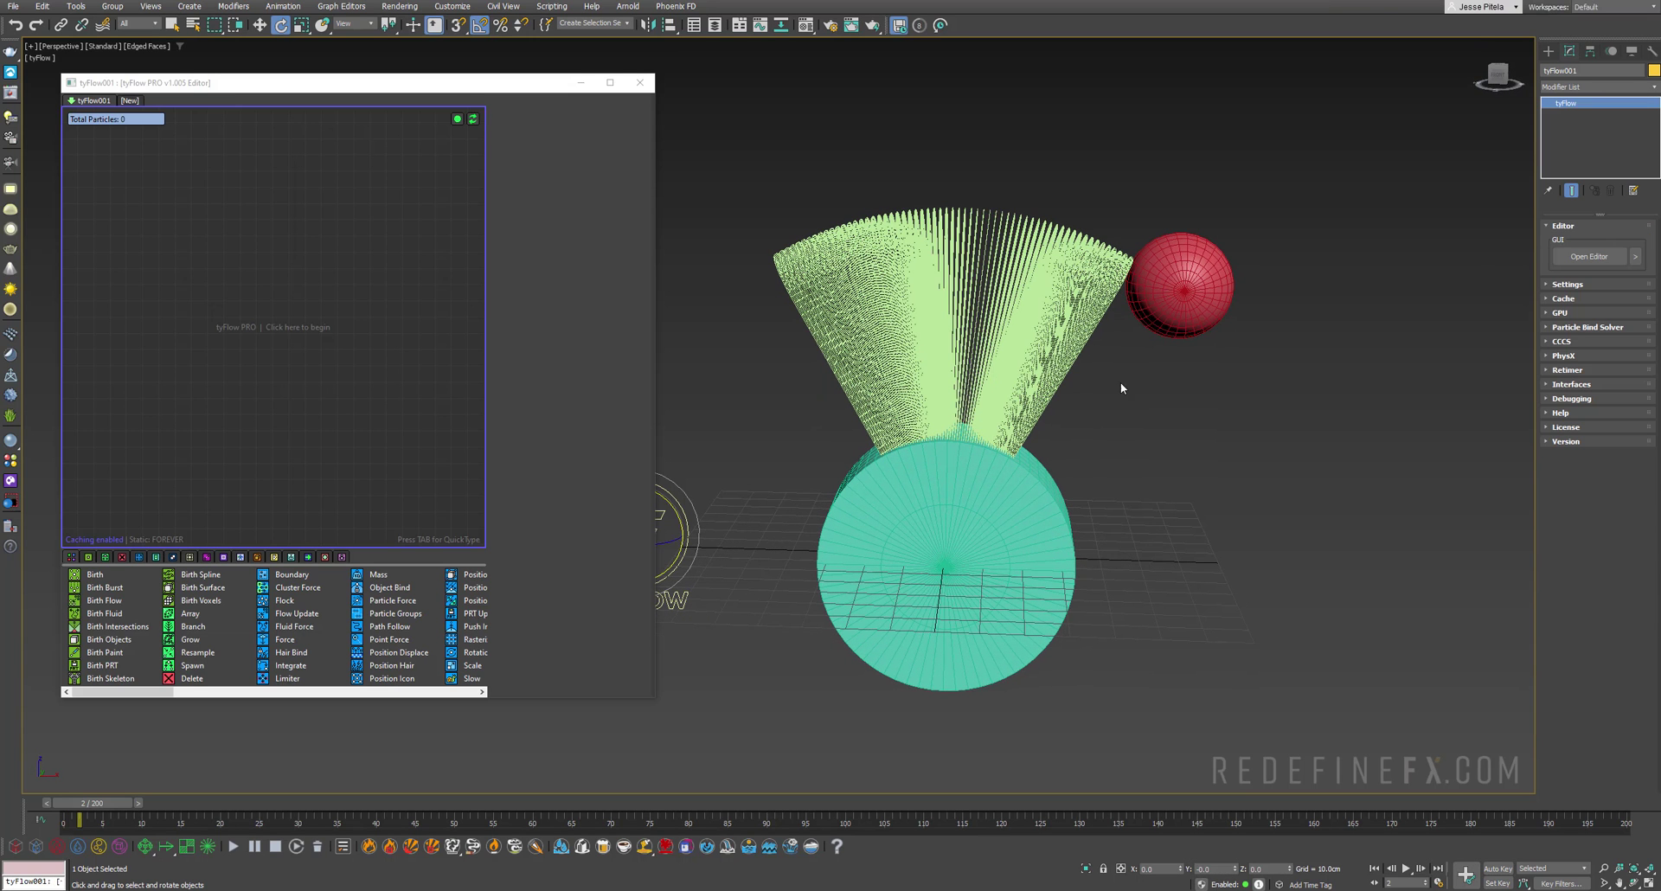
drag(1134, 395, 772, 362)
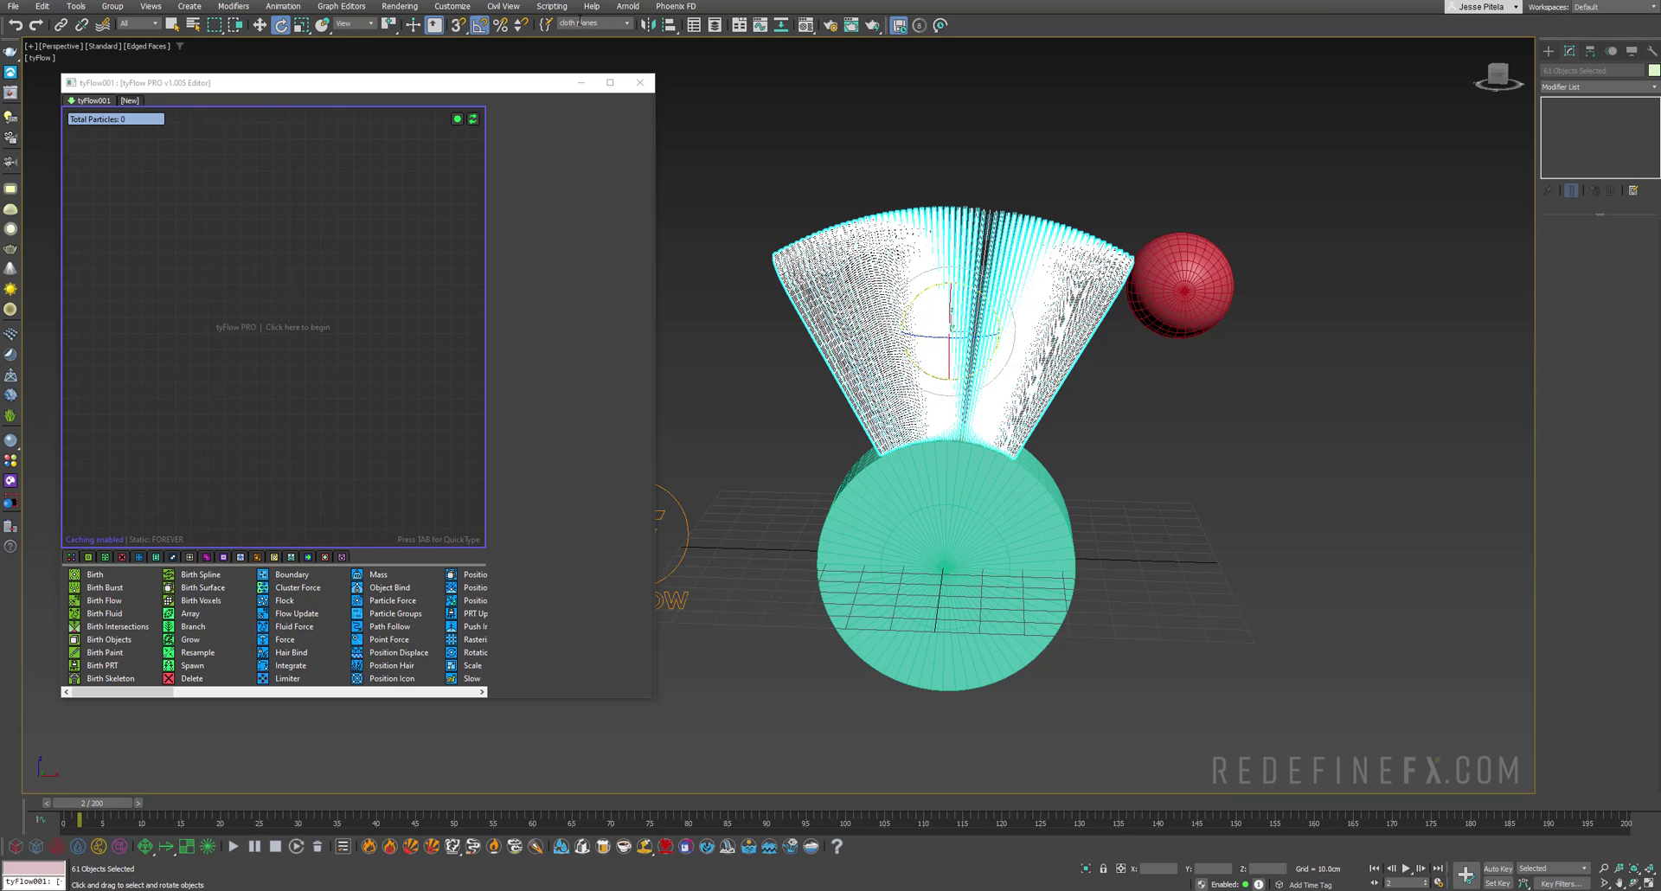
Step: Clear the selection and reselect all the strips using the cloth planes named selection set
click(994, 134)
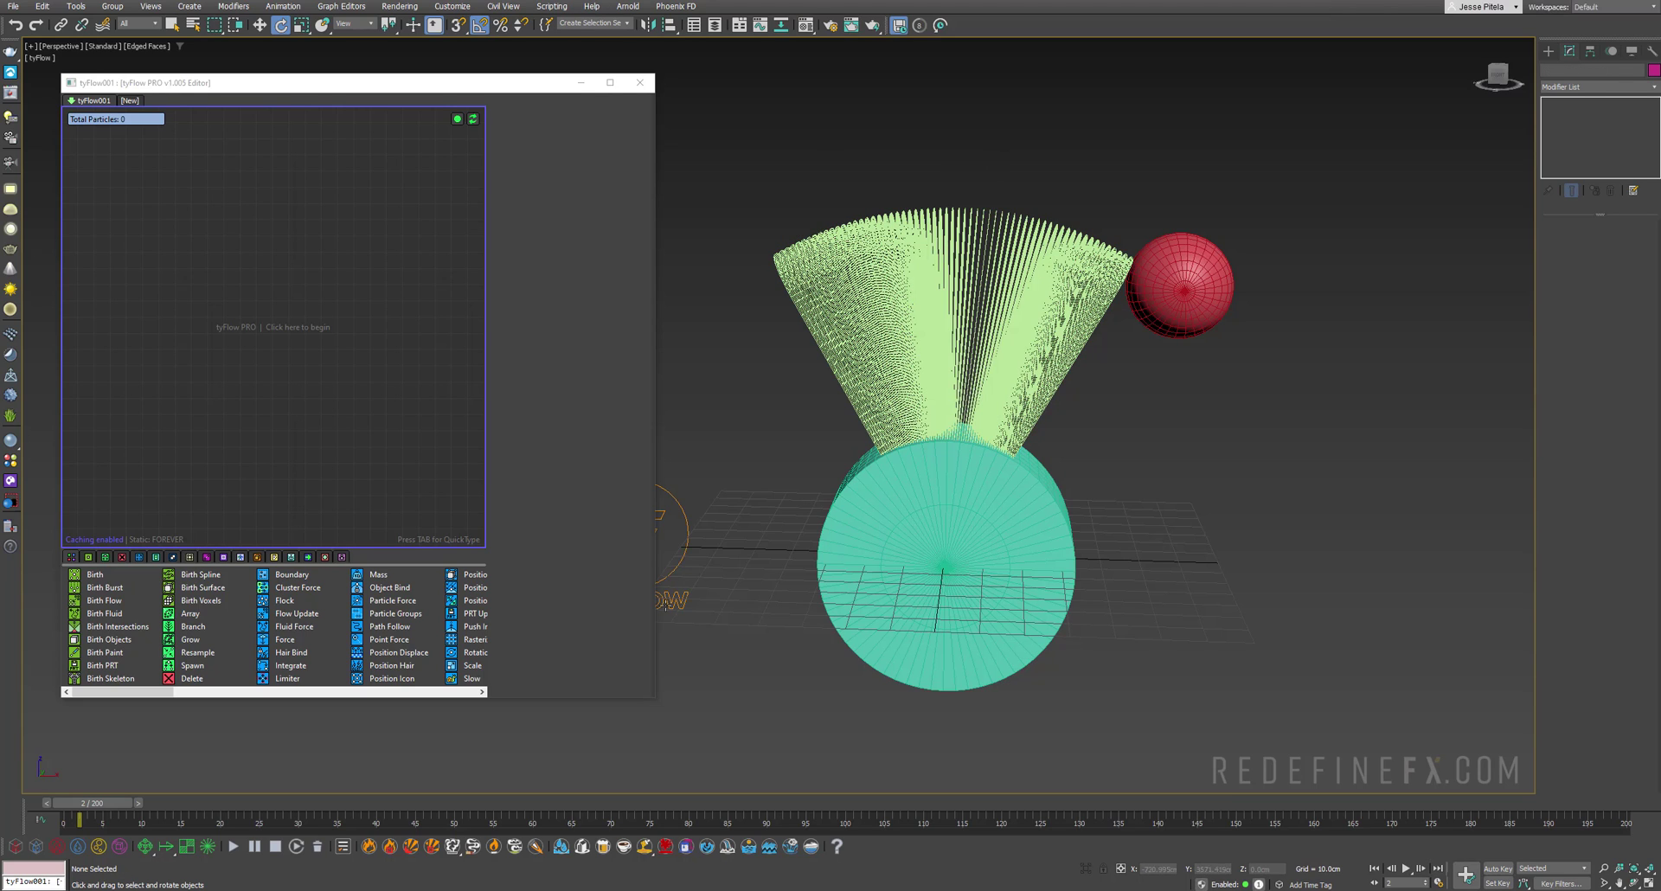
click(627, 24)
click(580, 35)
alt+middle_drag(789, 170, 838, 166)
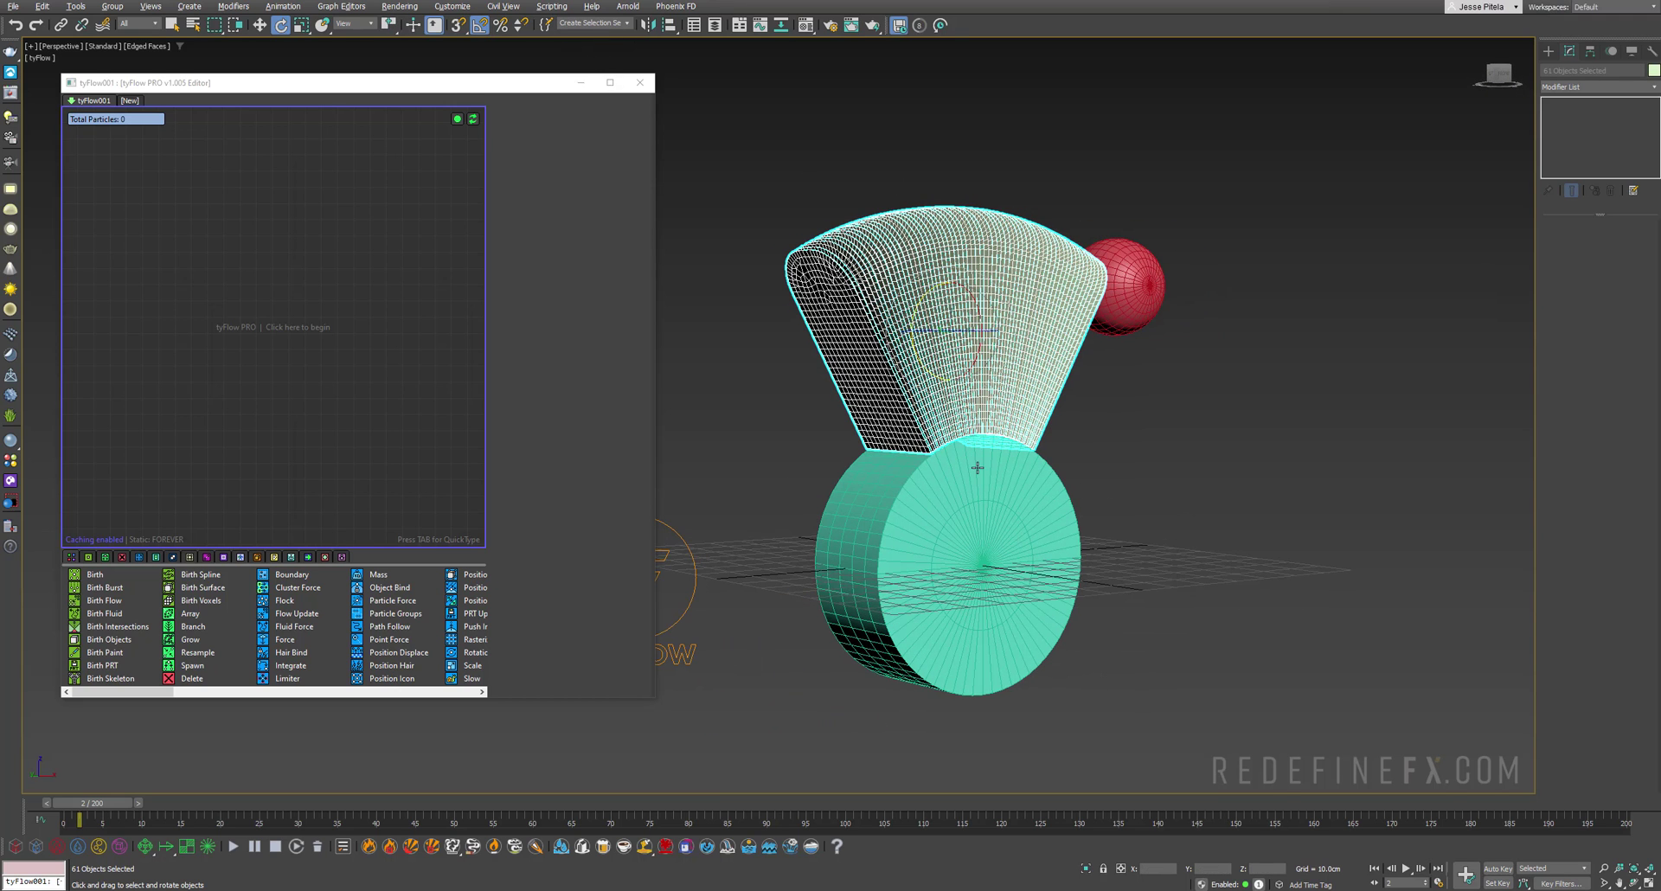
Step: Create an event with a Birth Objects operator and add the selected strips as its objects
drag(452, 96, 537, 97)
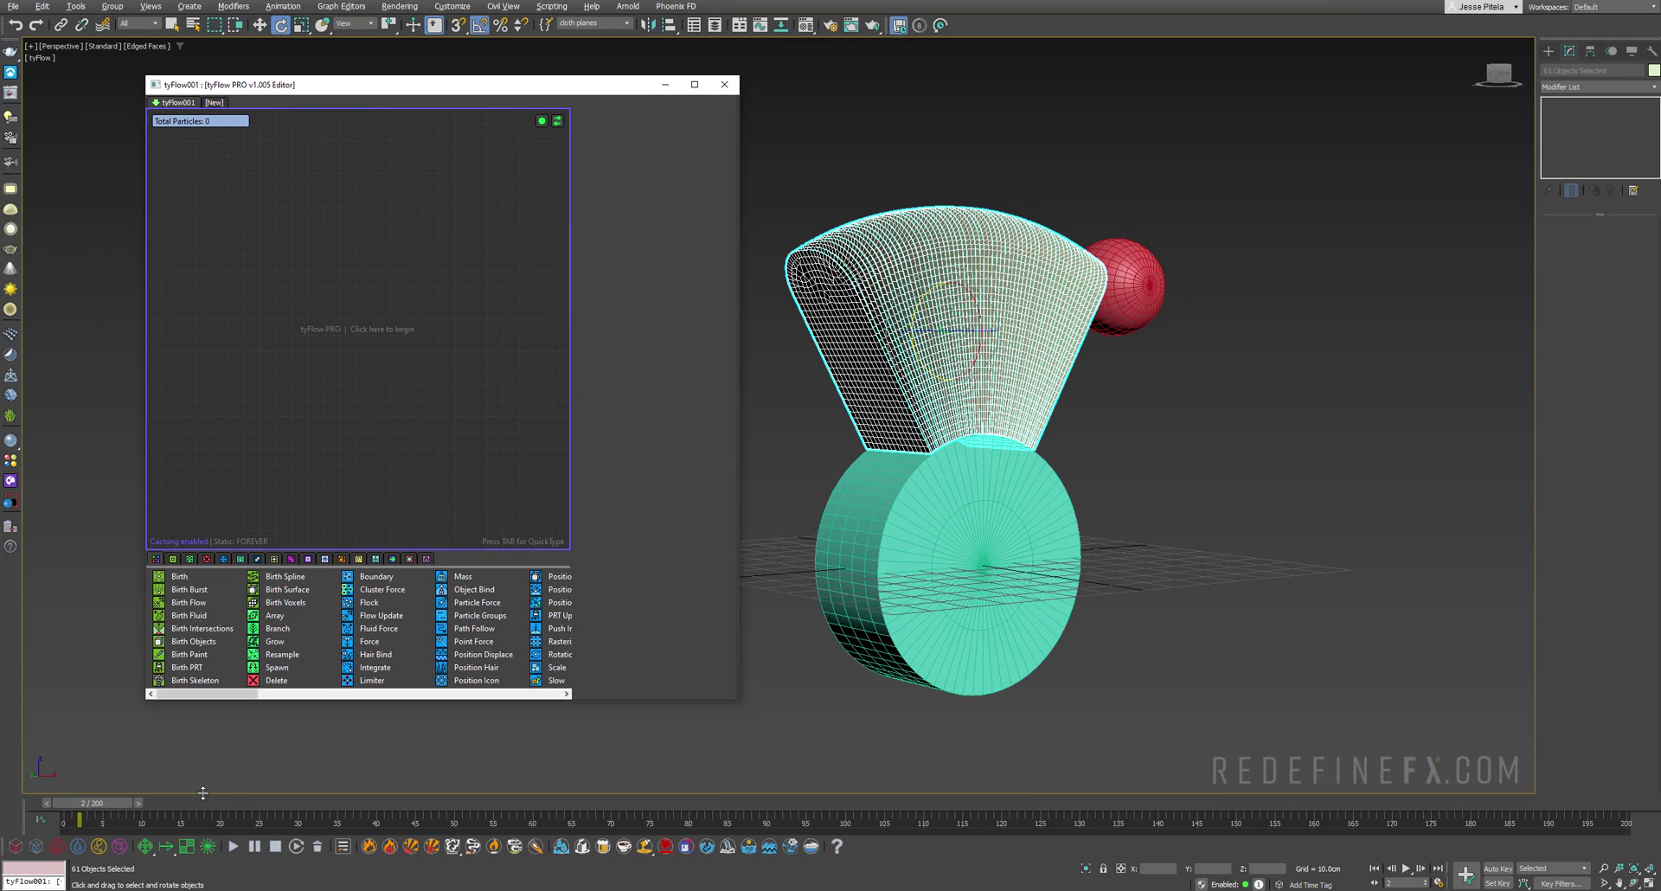
drag(192, 641, 185, 211)
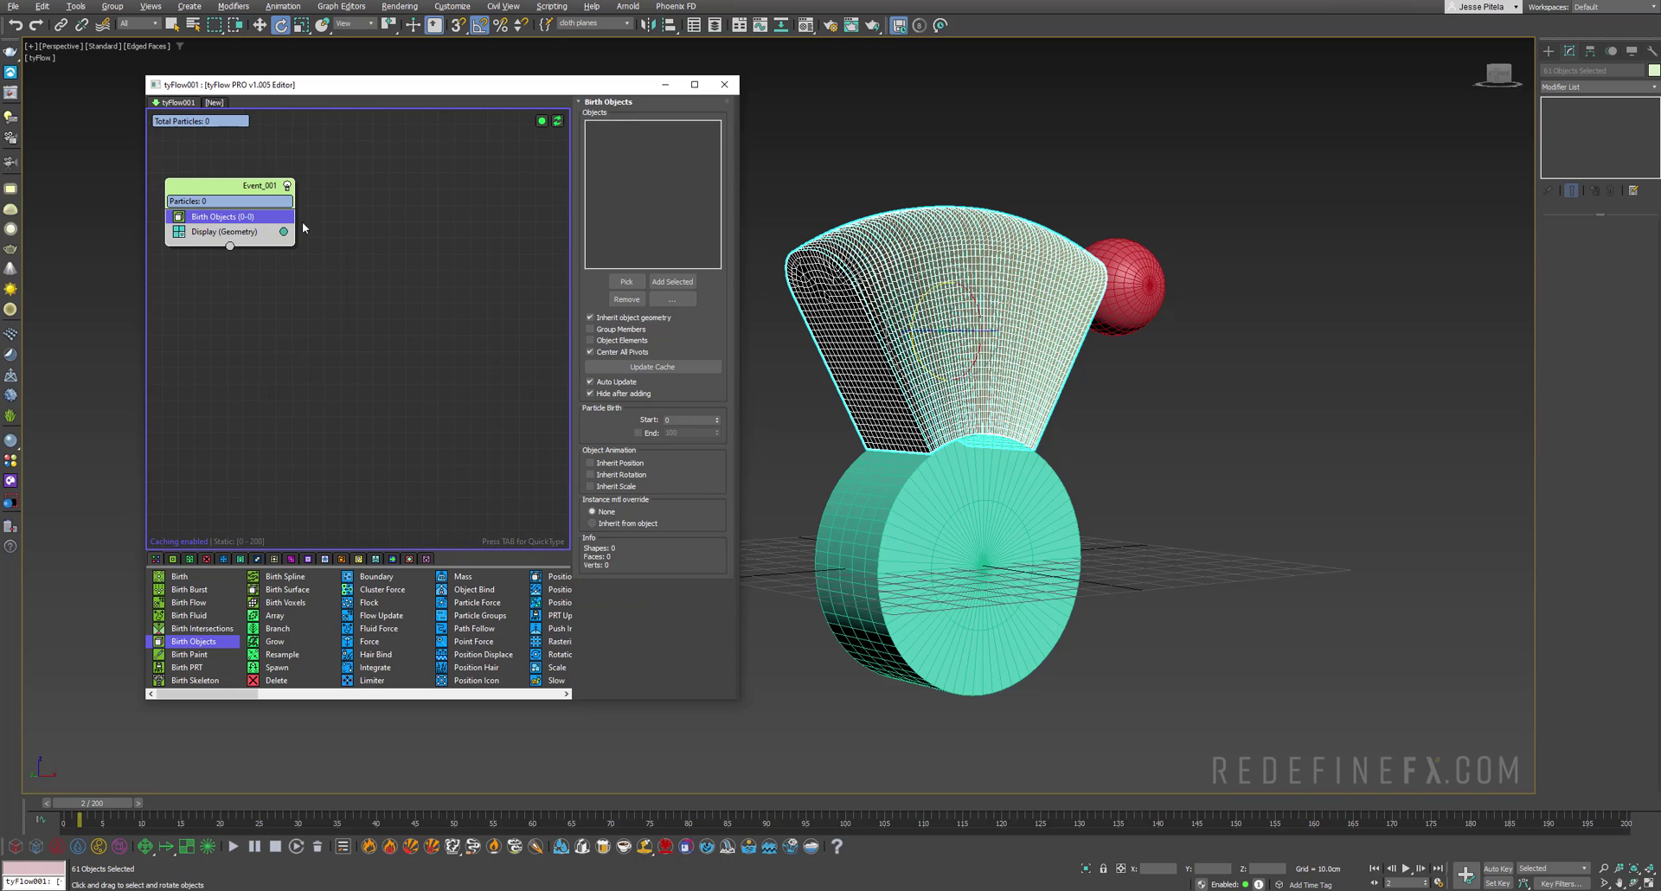
click(670, 281)
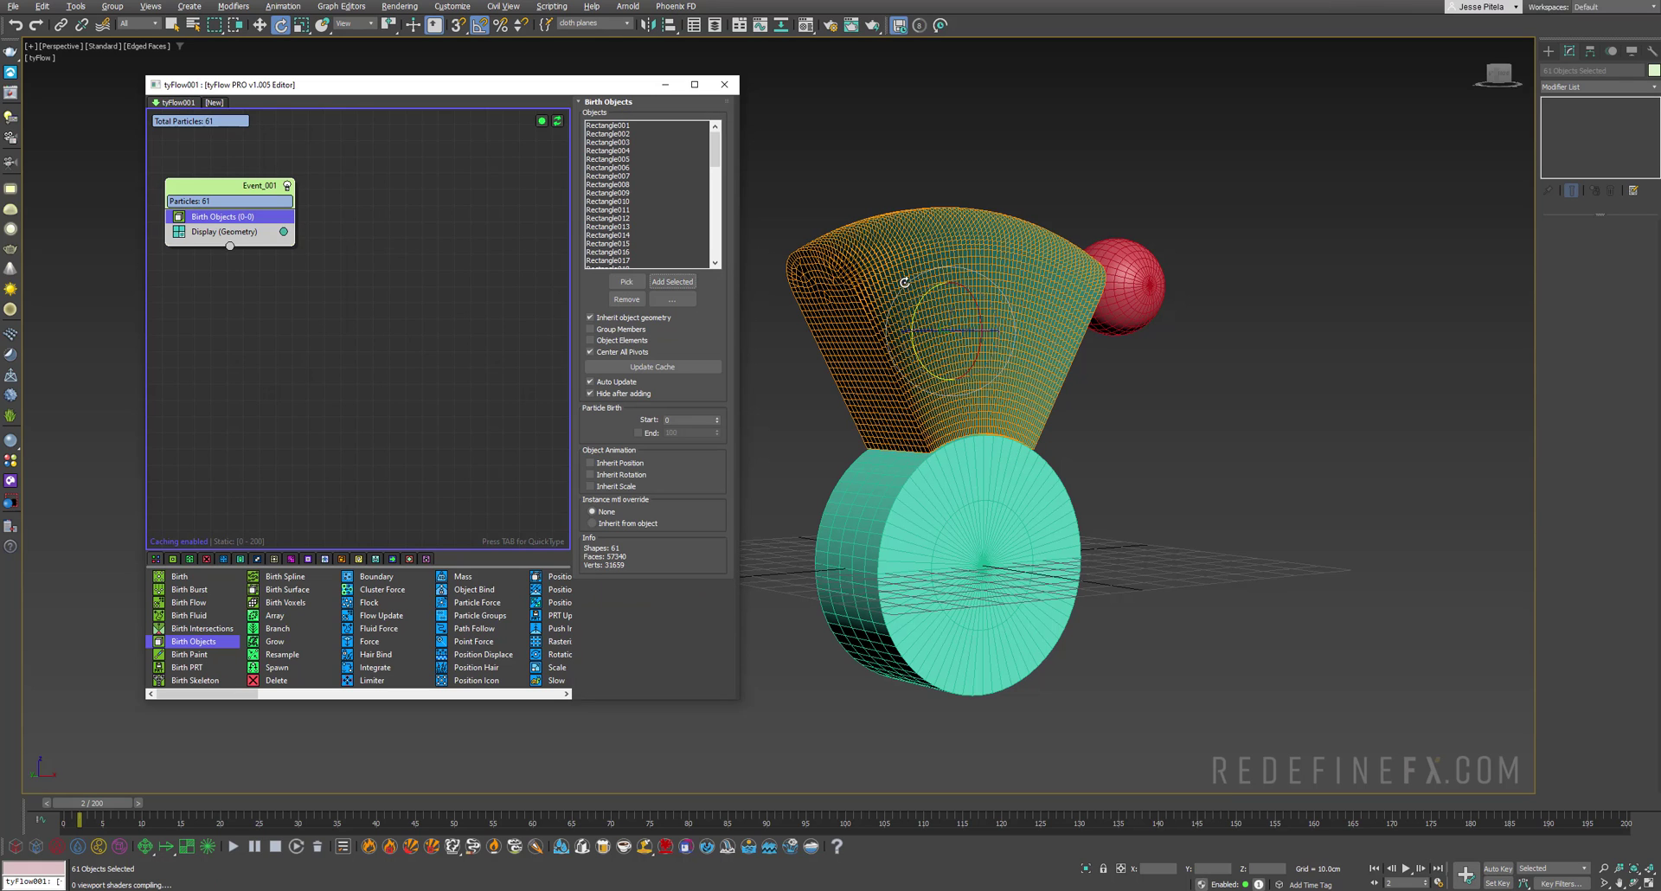
Step: Add a Cloth Bind operator after Birth Objects and set the event's Display type to Small dots
scroll(385, 663, down, 5)
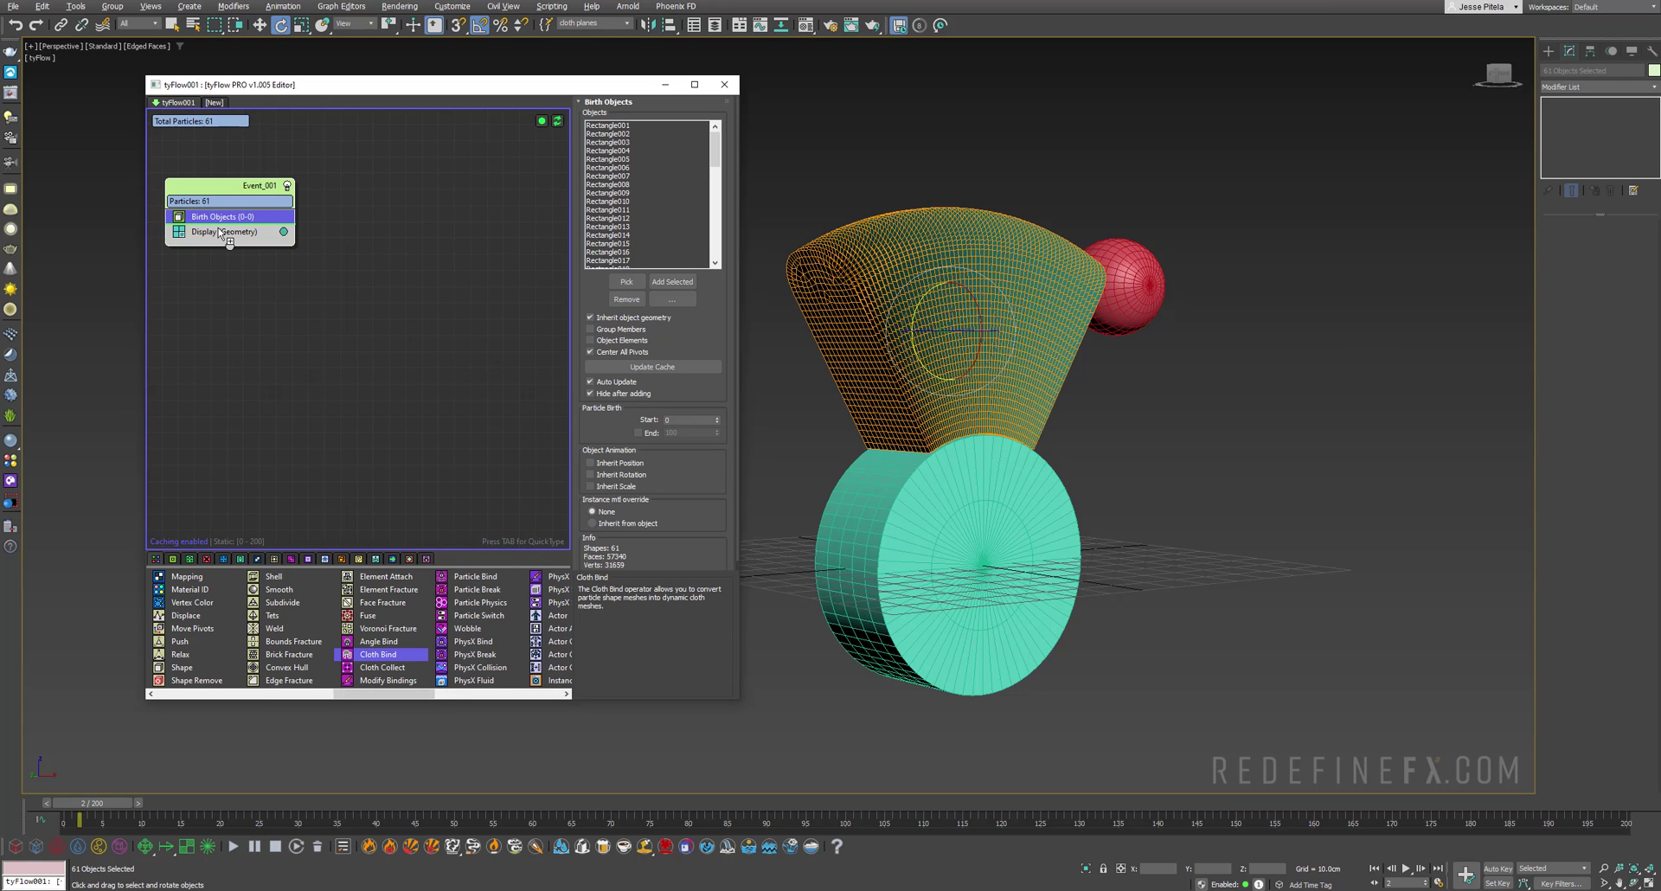
drag(221, 234, 222, 232)
click(225, 247)
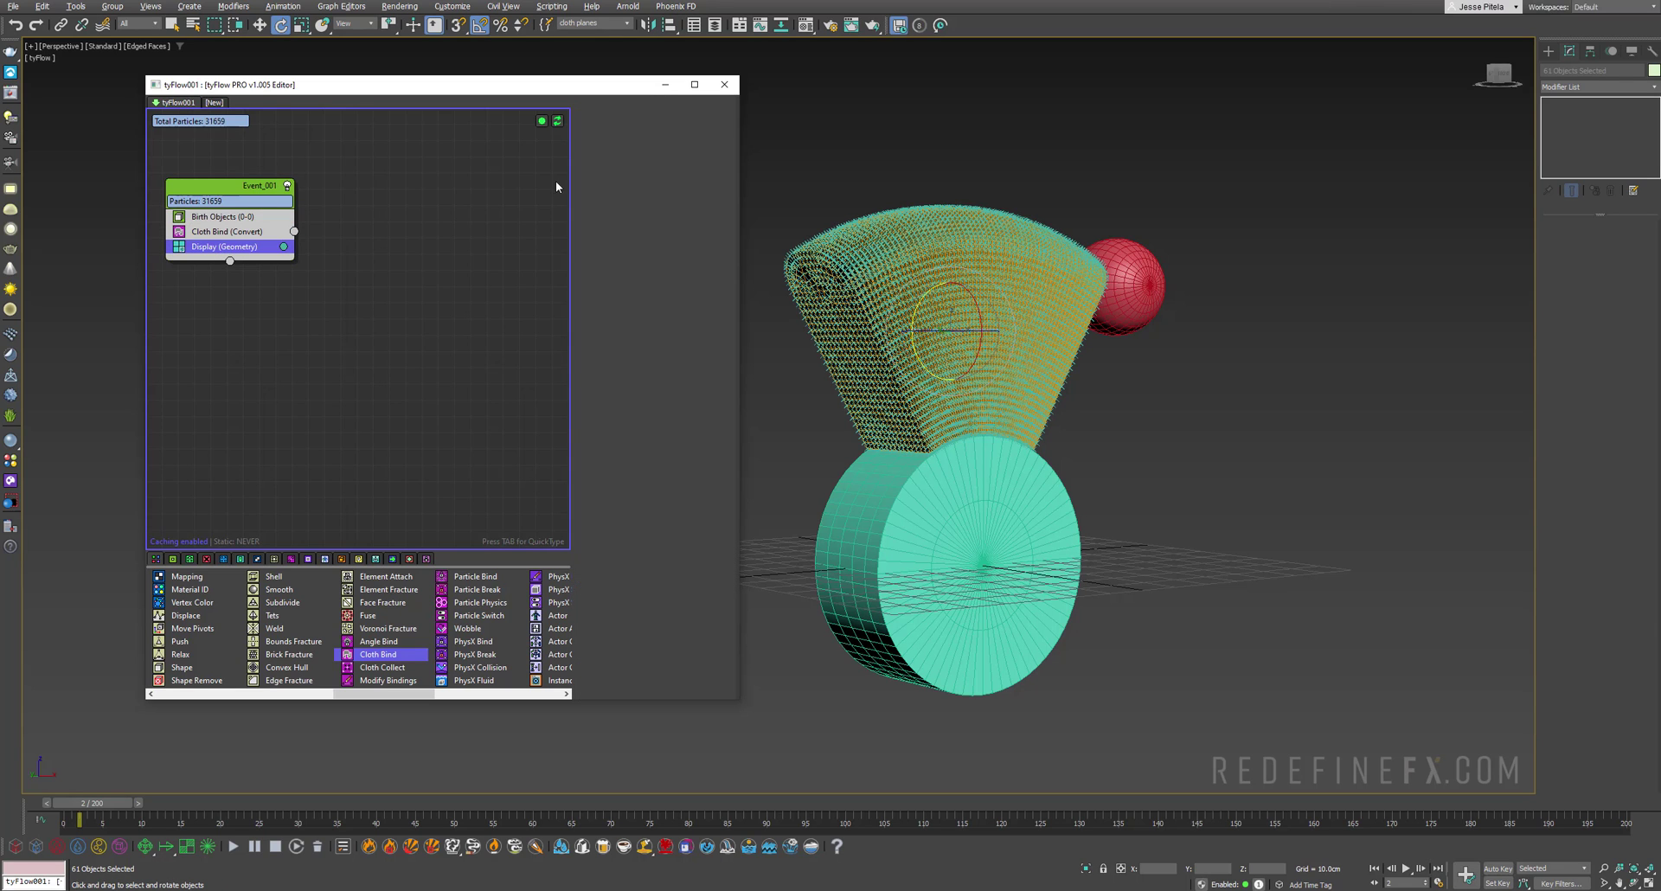
click(613, 130)
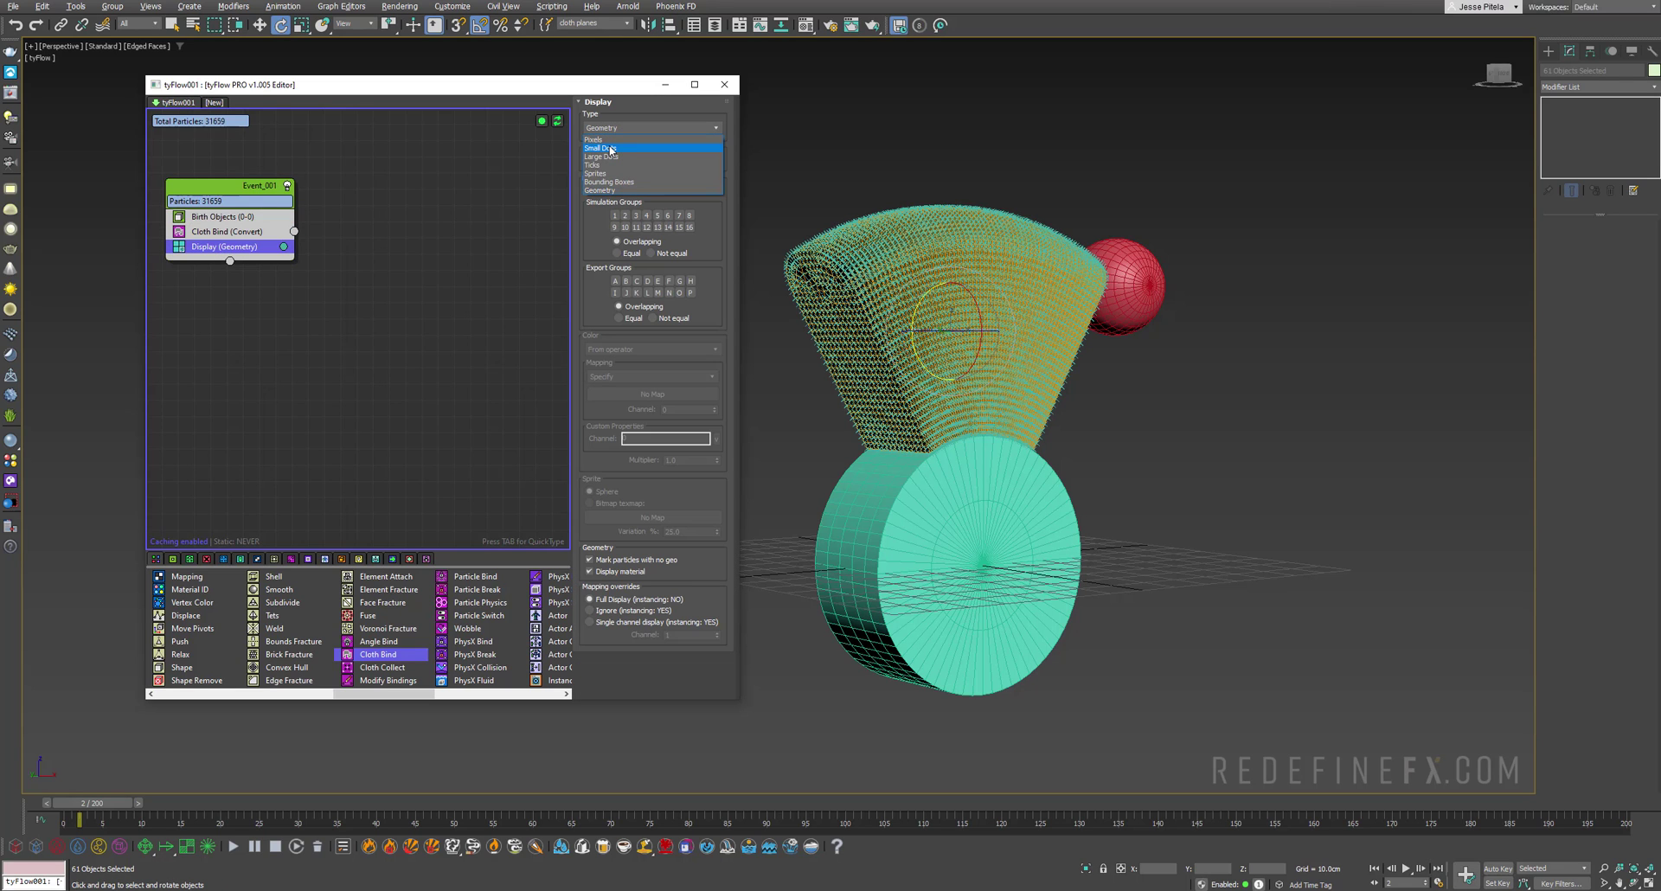
click(611, 149)
Step: Set the Cloth Bind stretch, shear and bend stiffness to 1.0
click(227, 231)
click(634, 419)
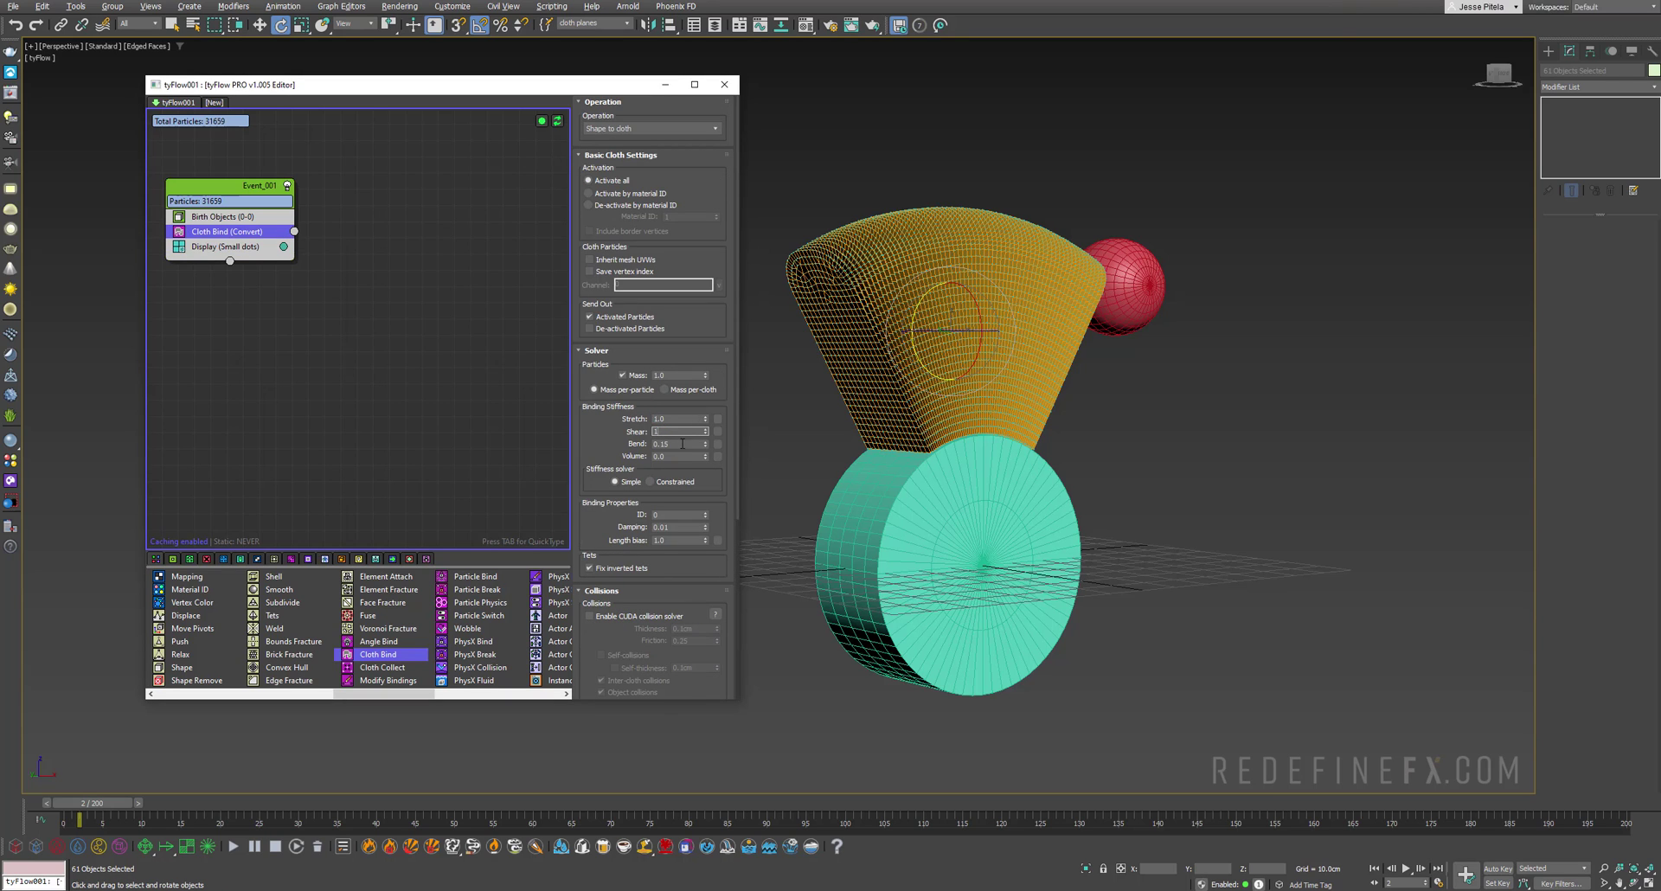
text(1)
key(Tab)
Step: Replay the opening of the MX_-RGB_color.mp4 reference video and examine how stiffly the fins bend
key(alt+Tab)
click(349, 644)
click(322, 665)
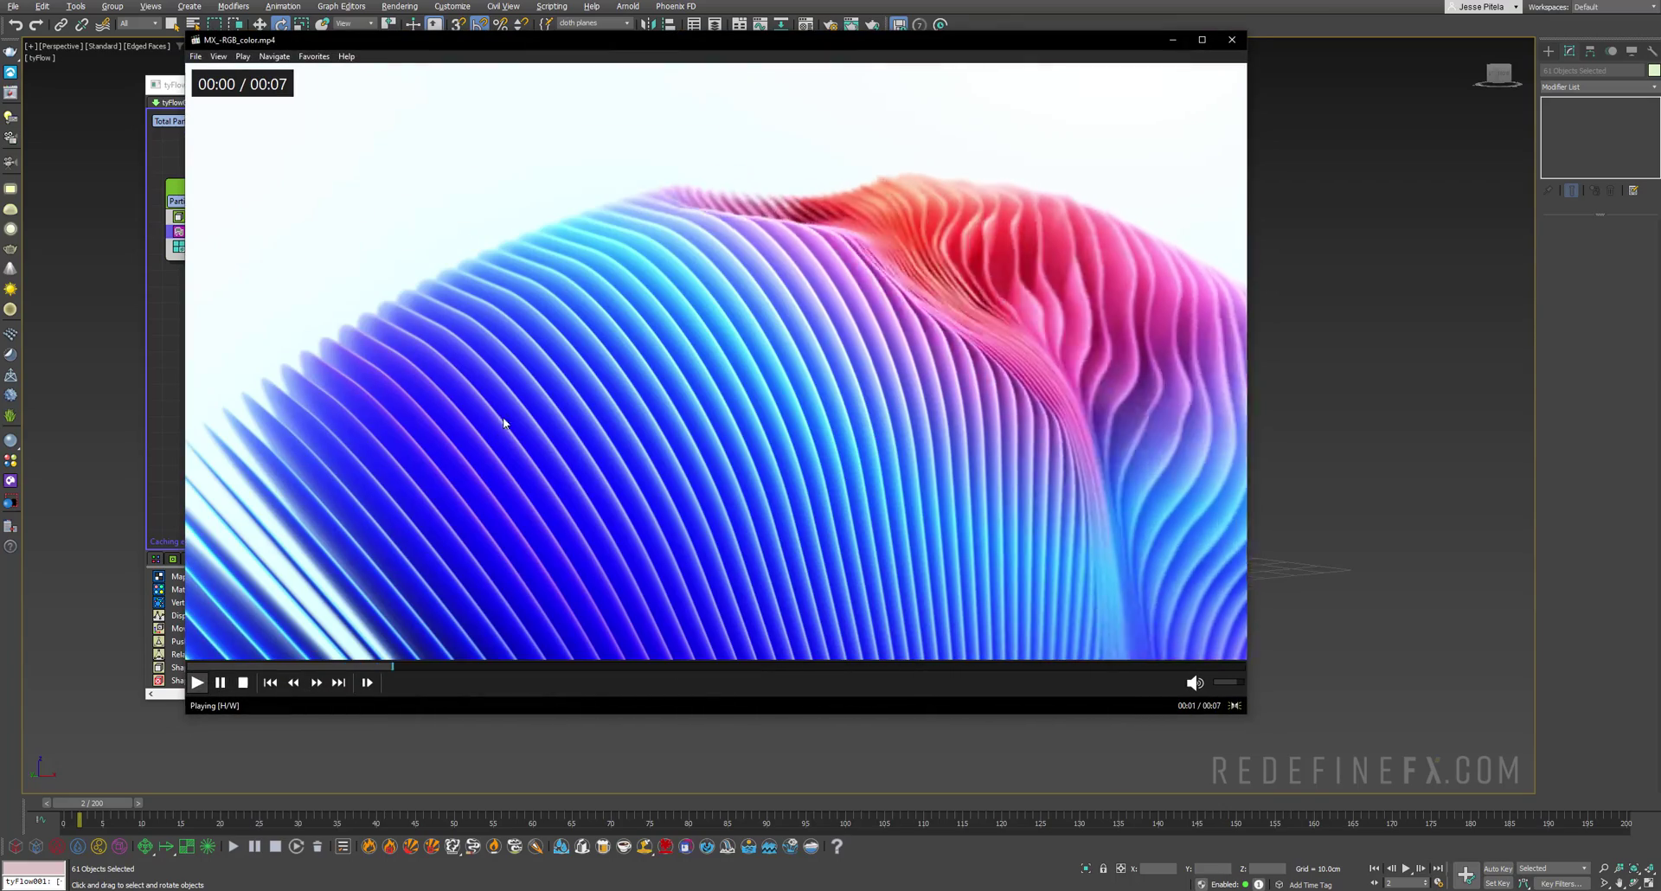
click(712, 345)
click(727, 345)
click(293, 667)
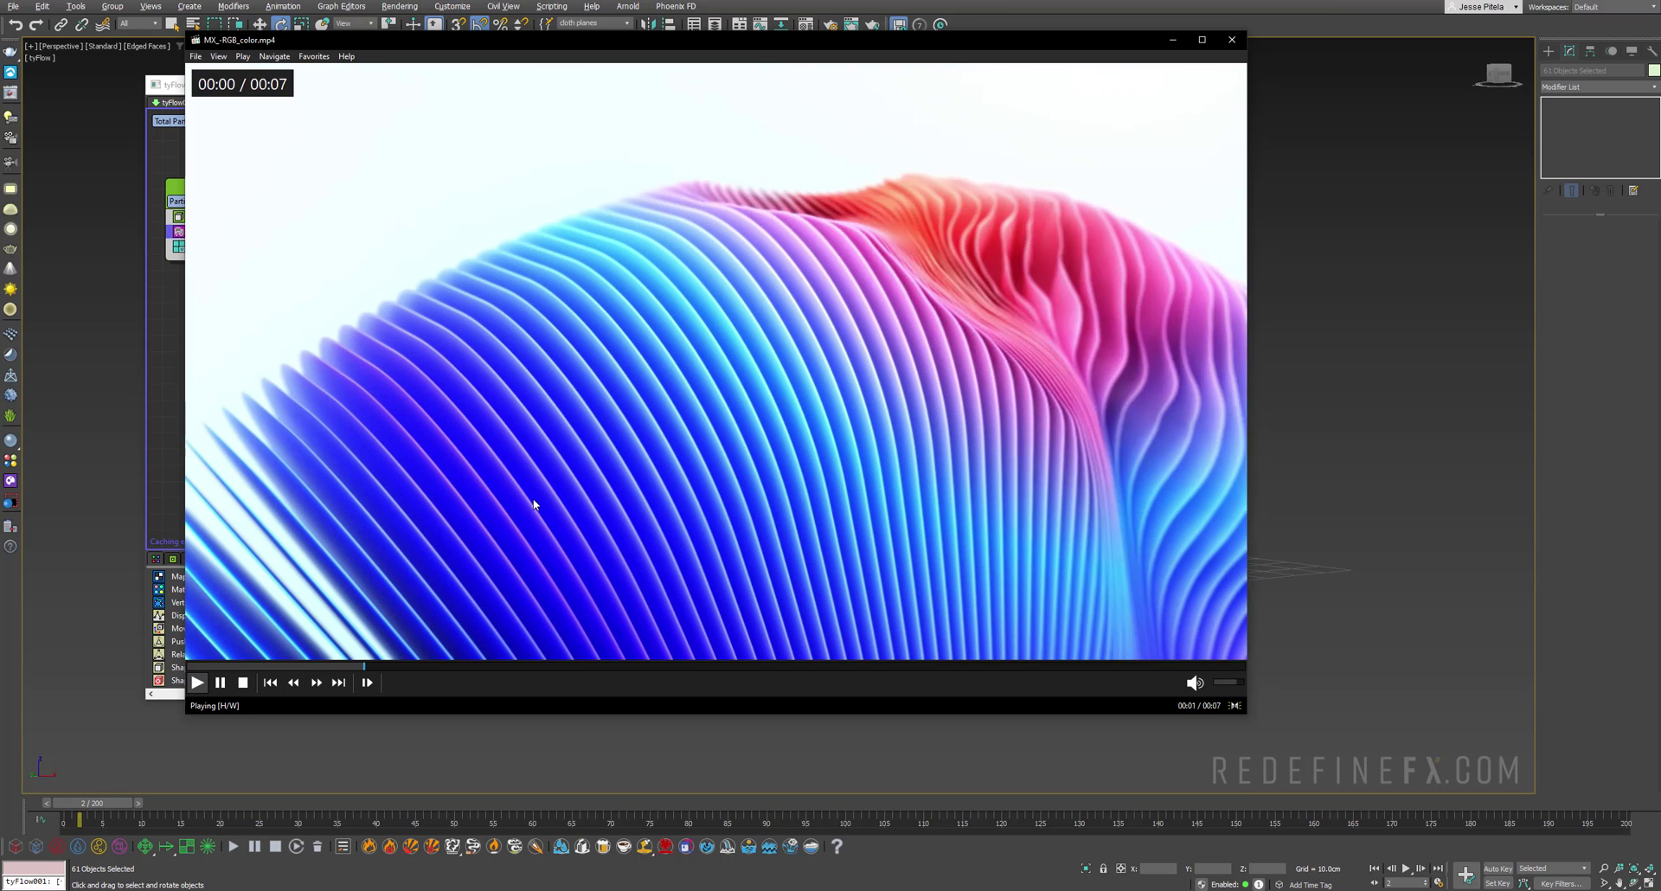
click(944, 403)
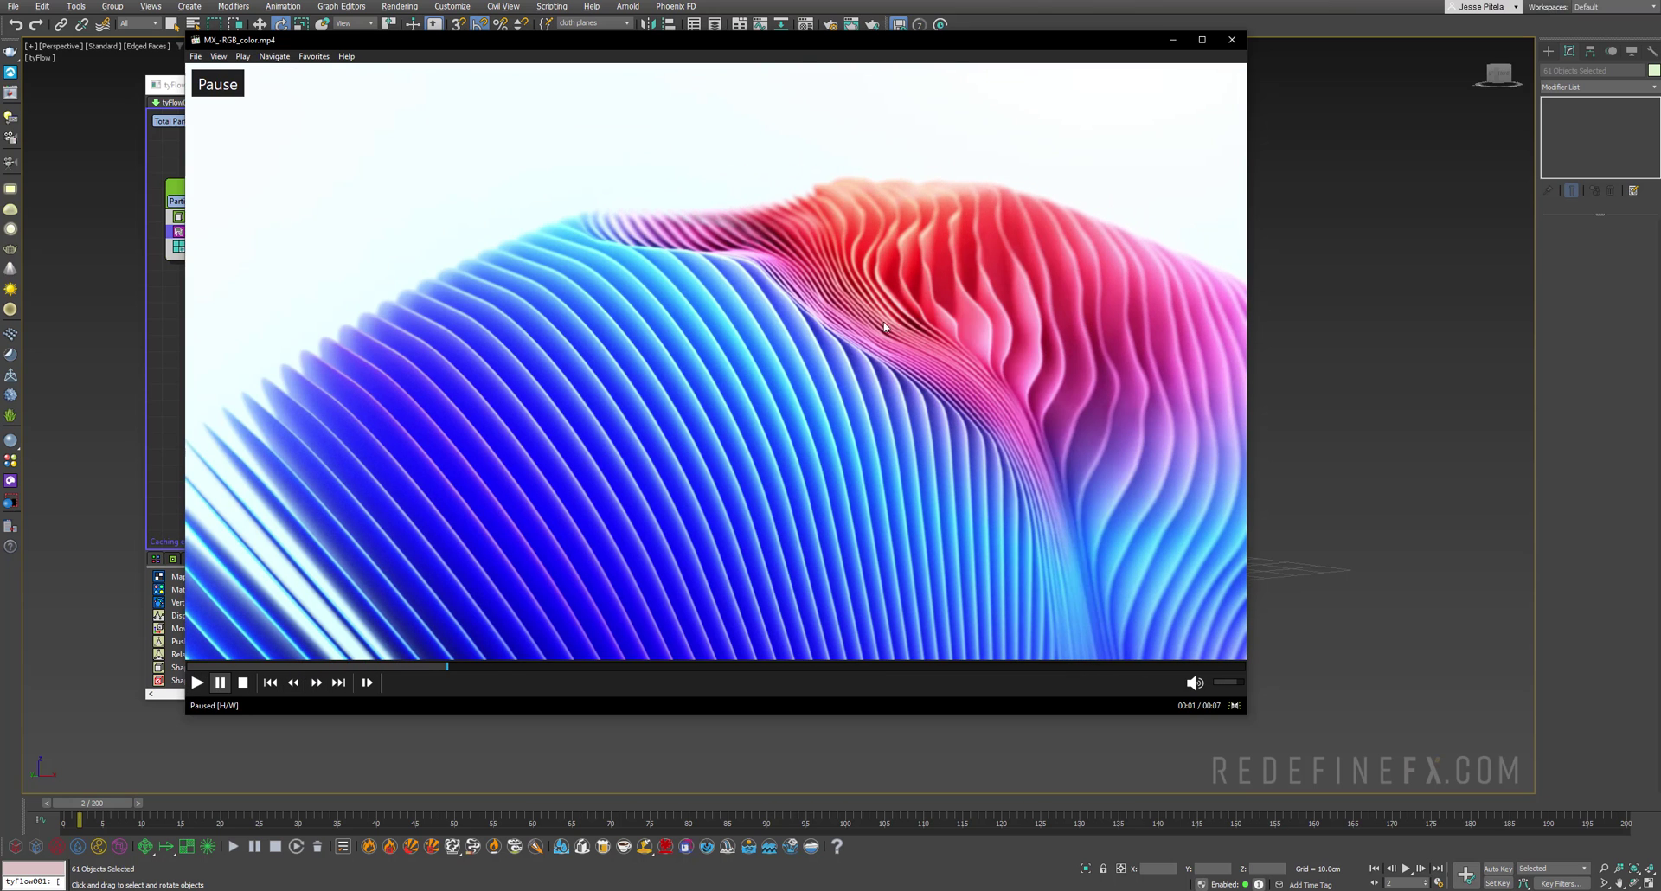
click(1174, 41)
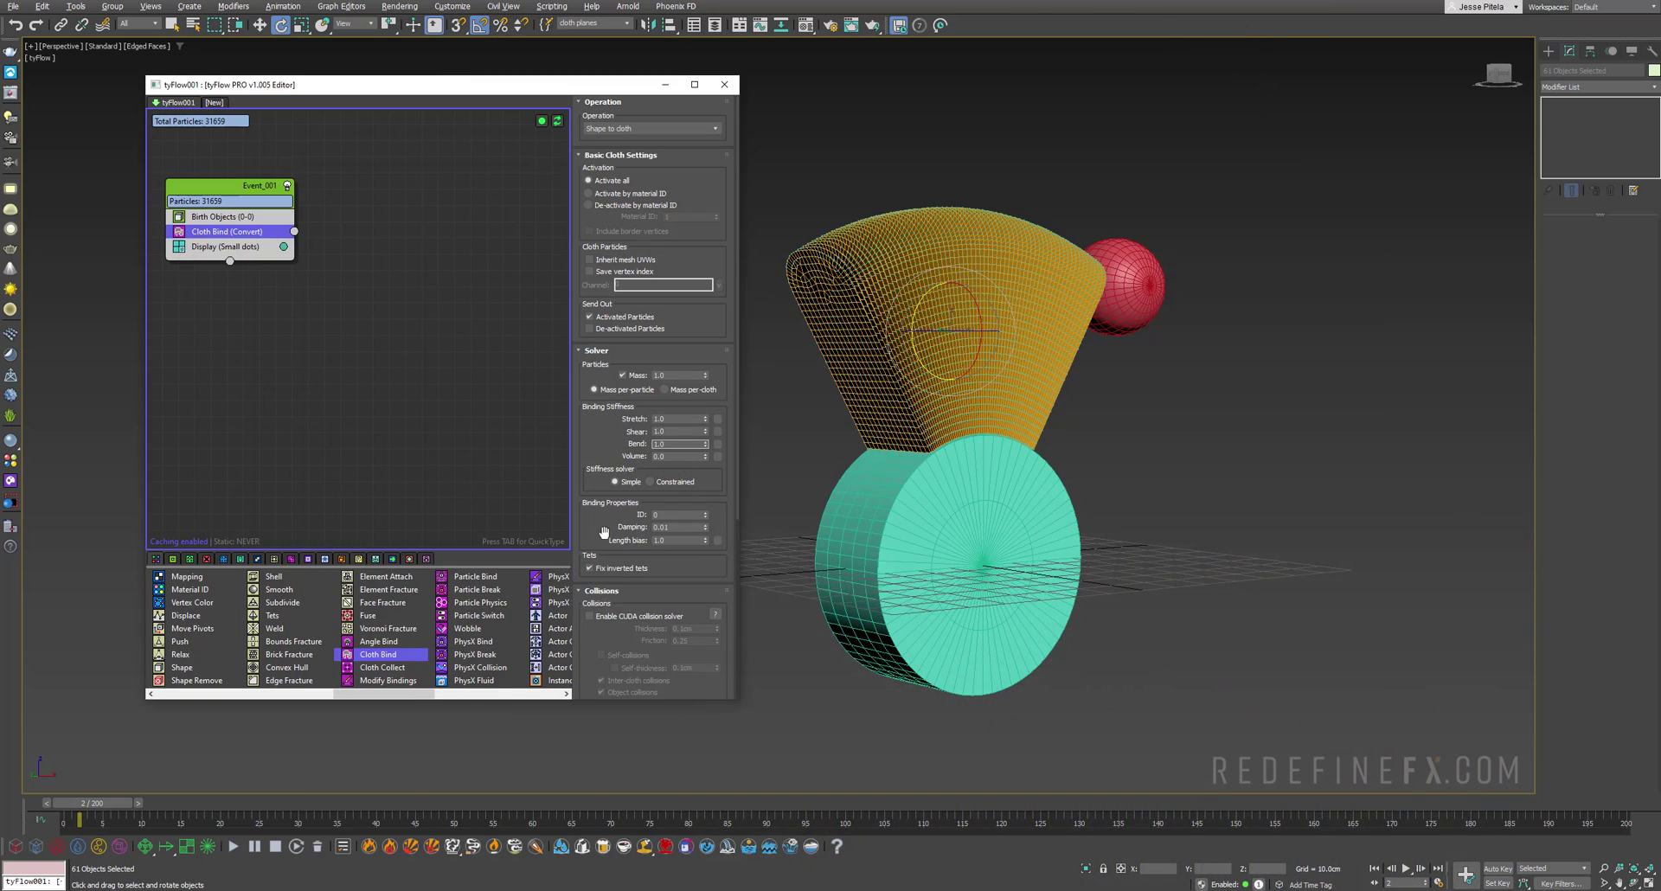
Step: Enable the Cloth Bind CUDA collision solver with 0.5 cm thickness, and turn on self-collisions with 0.5 cm self-thickness
scroll(604, 531, down, 5)
click(633, 441)
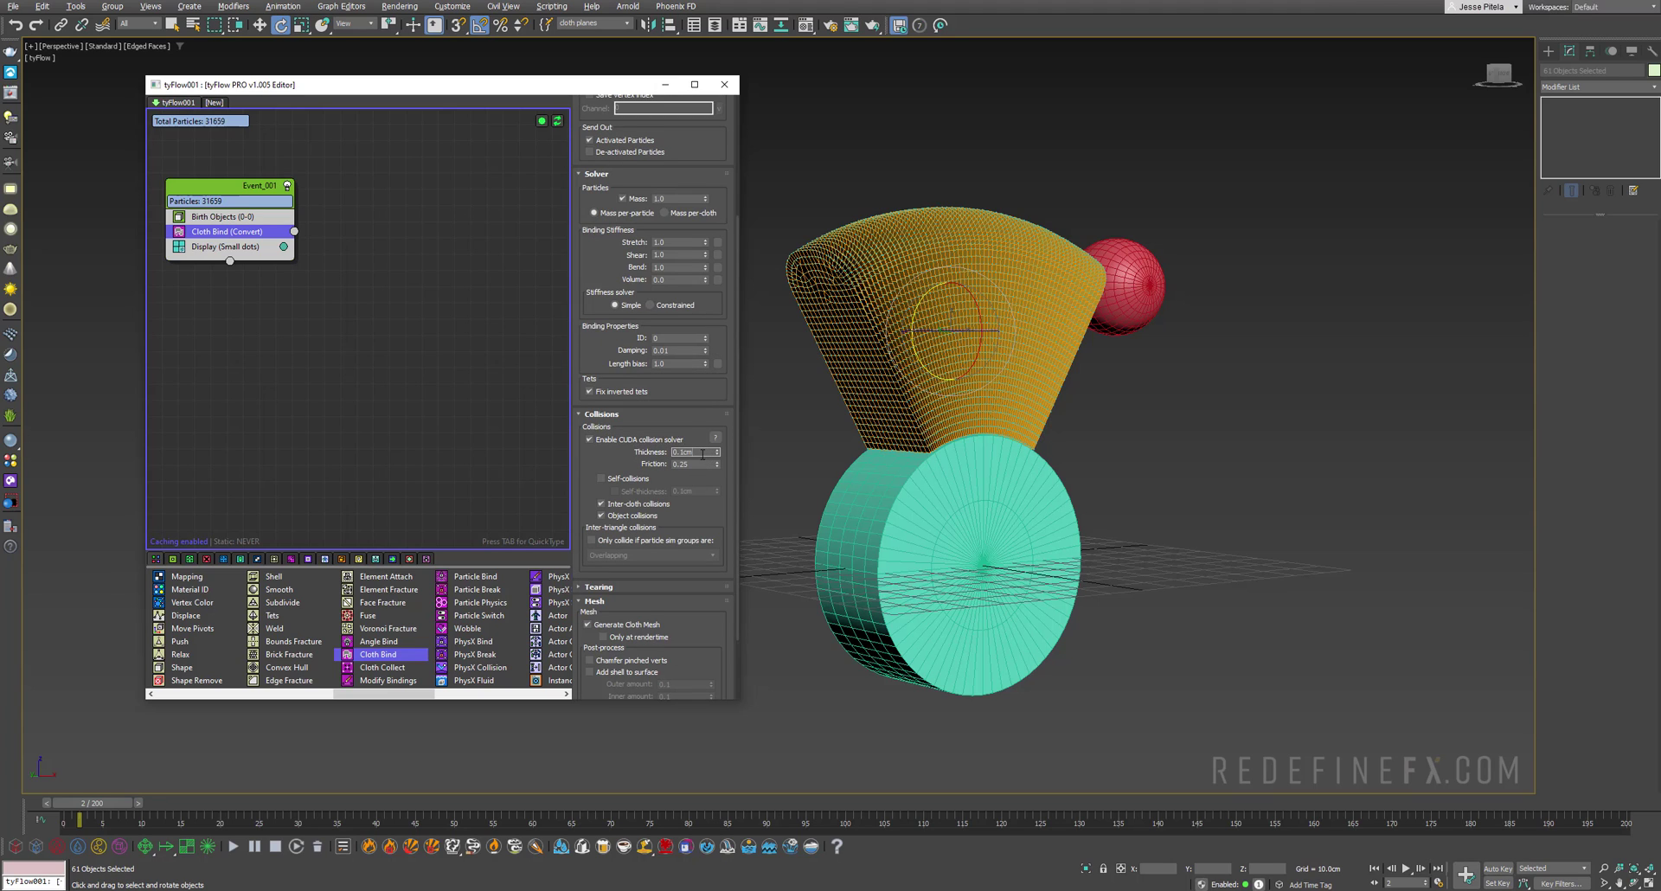
text(5)
key(Return)
click(640, 478)
text(0.5)
key(Return)
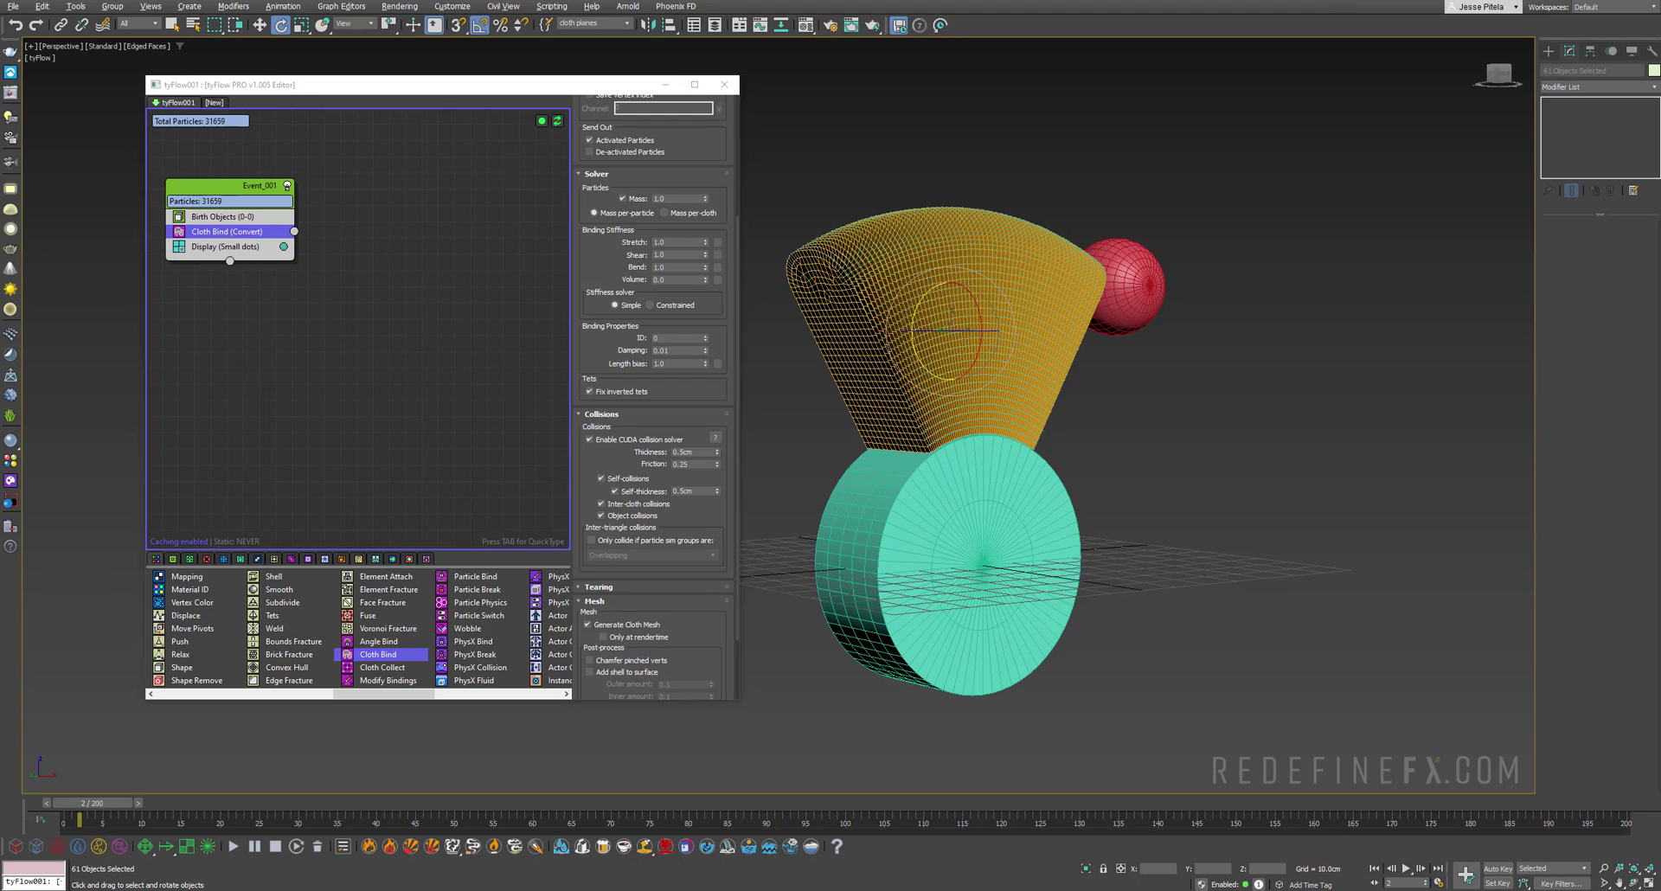
Step: Check the reference video again to examine the thickness and spacing of the fins
key(alt+Tab)
click(842, 452)
click(677, 364)
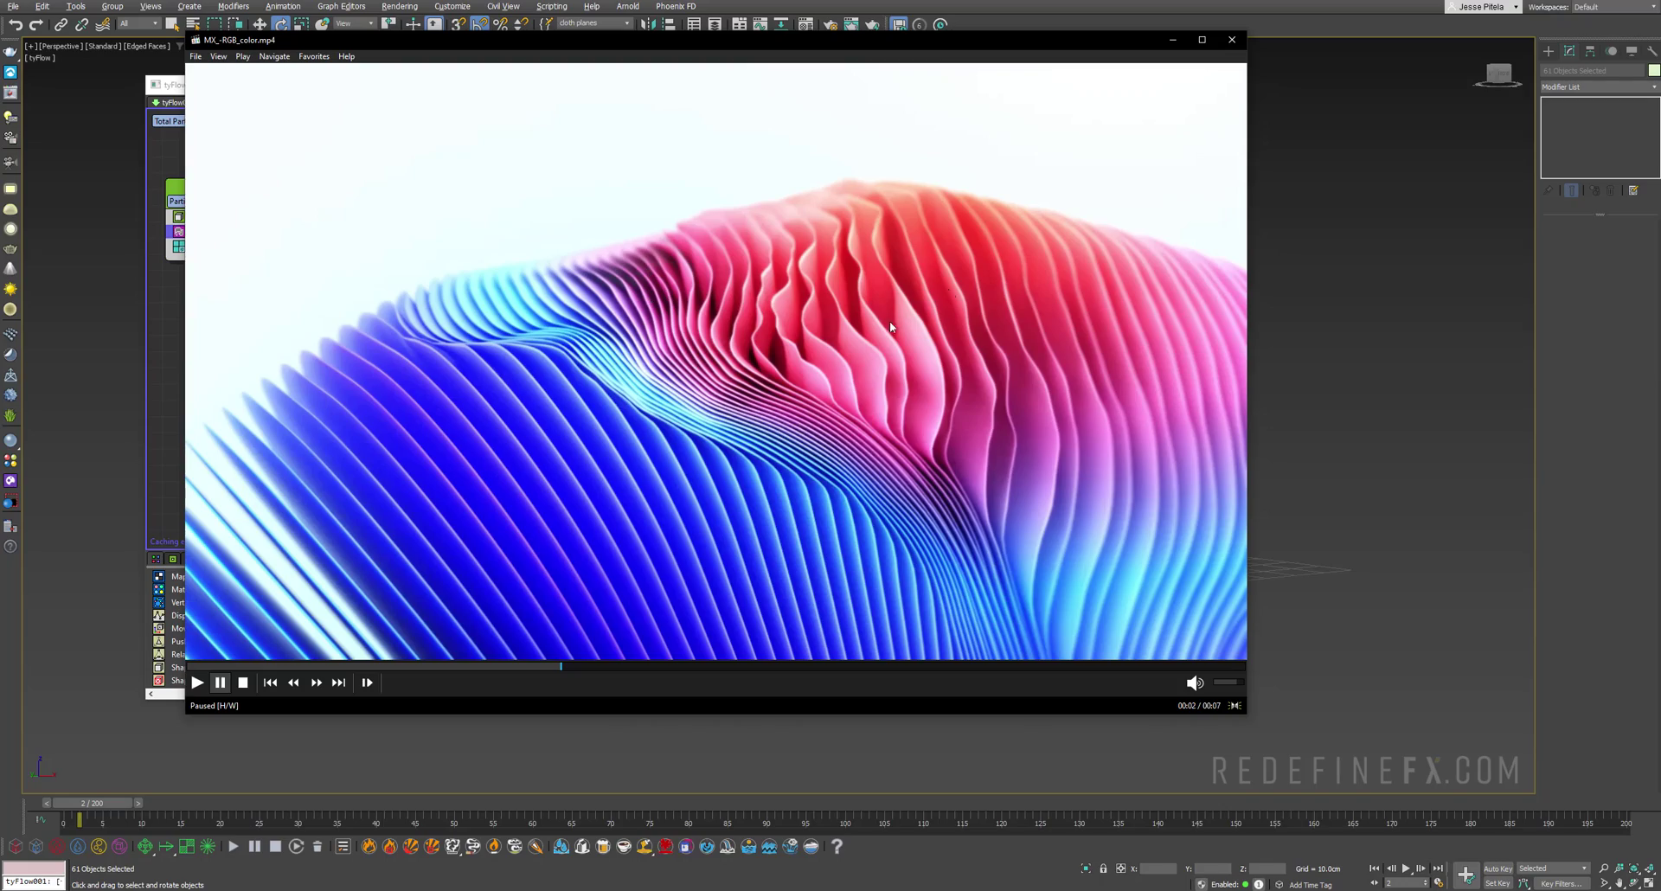
click(1169, 41)
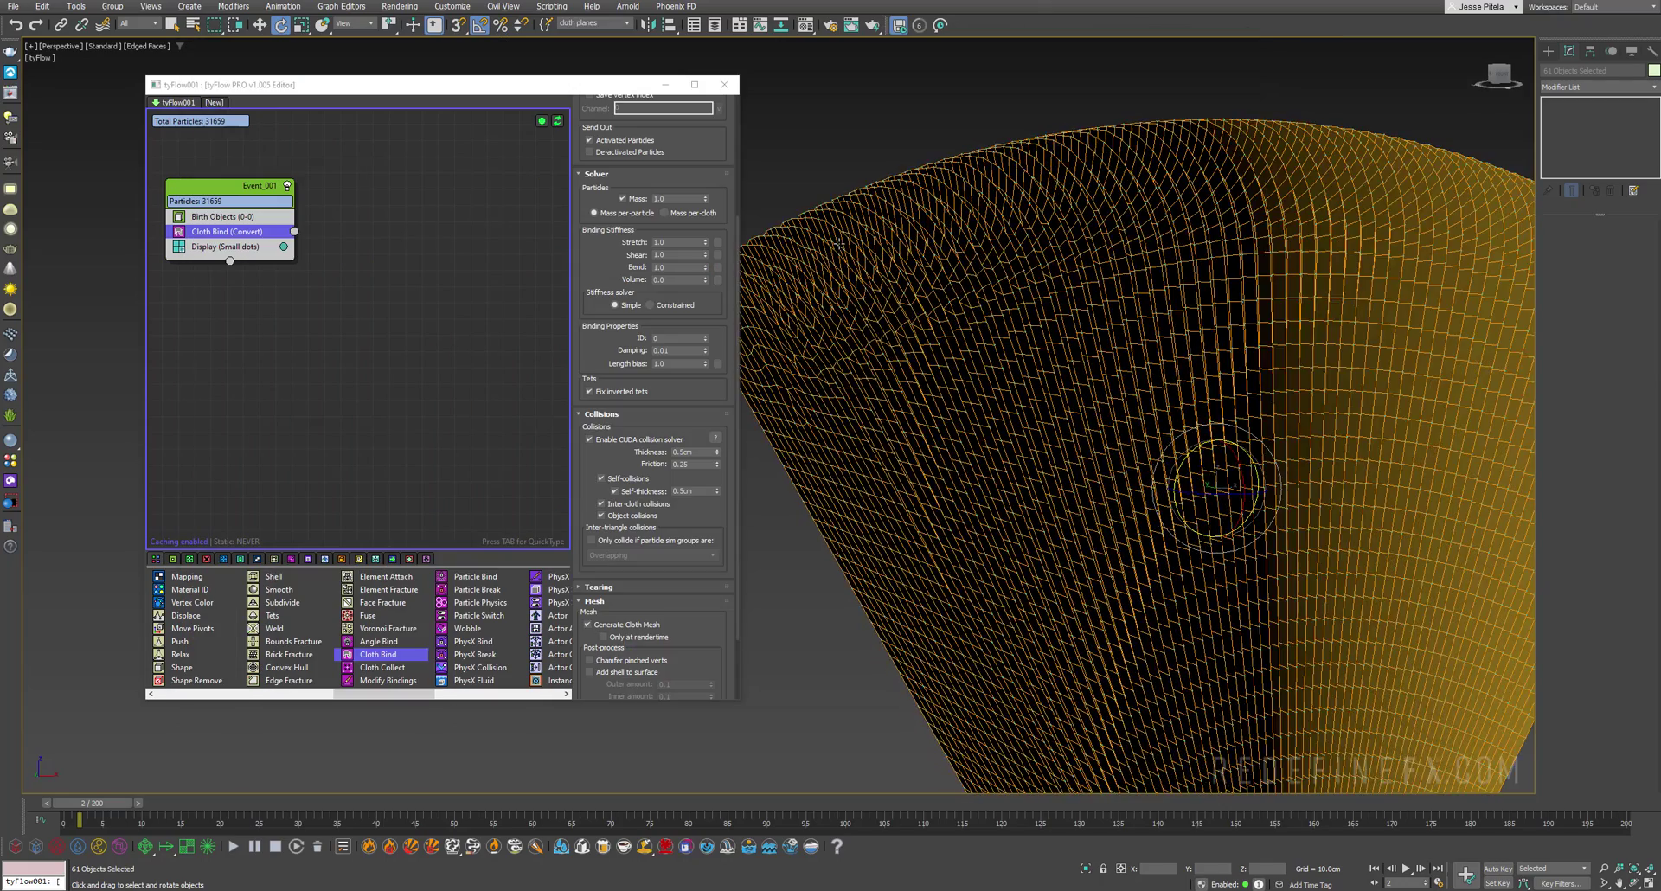
Step: Add a shell to the cloth mesh with outer amount 0.15 and inner amount 0, and turn off edged faces in the viewport
scroll(689, 624, down, 3)
click(590, 587)
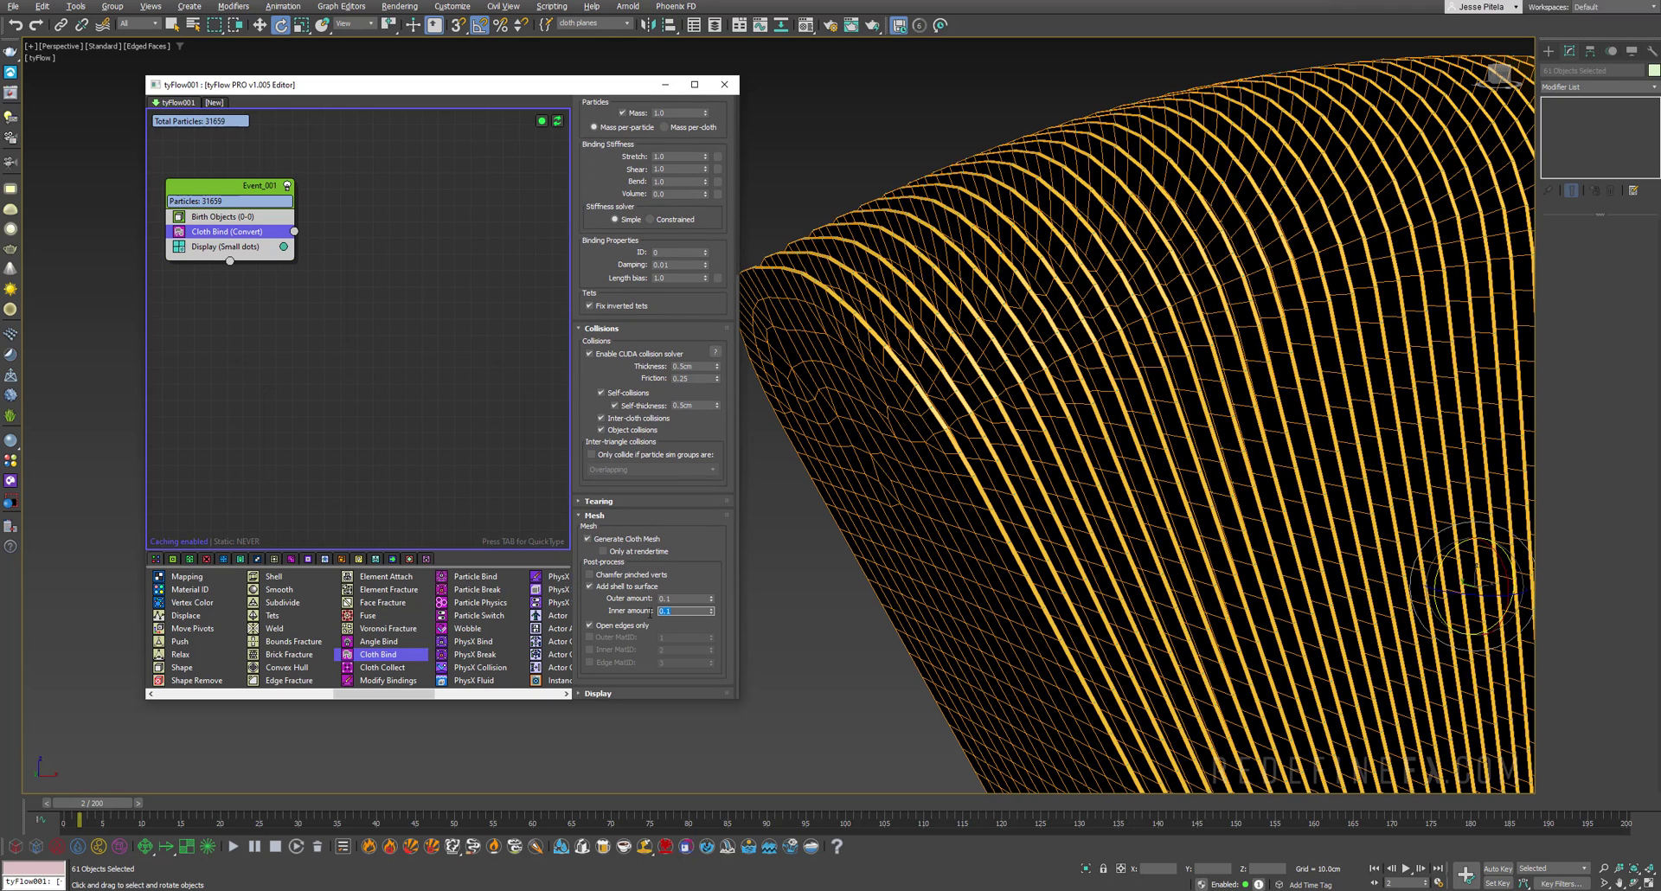
text(0)
key(Return)
click(678, 598)
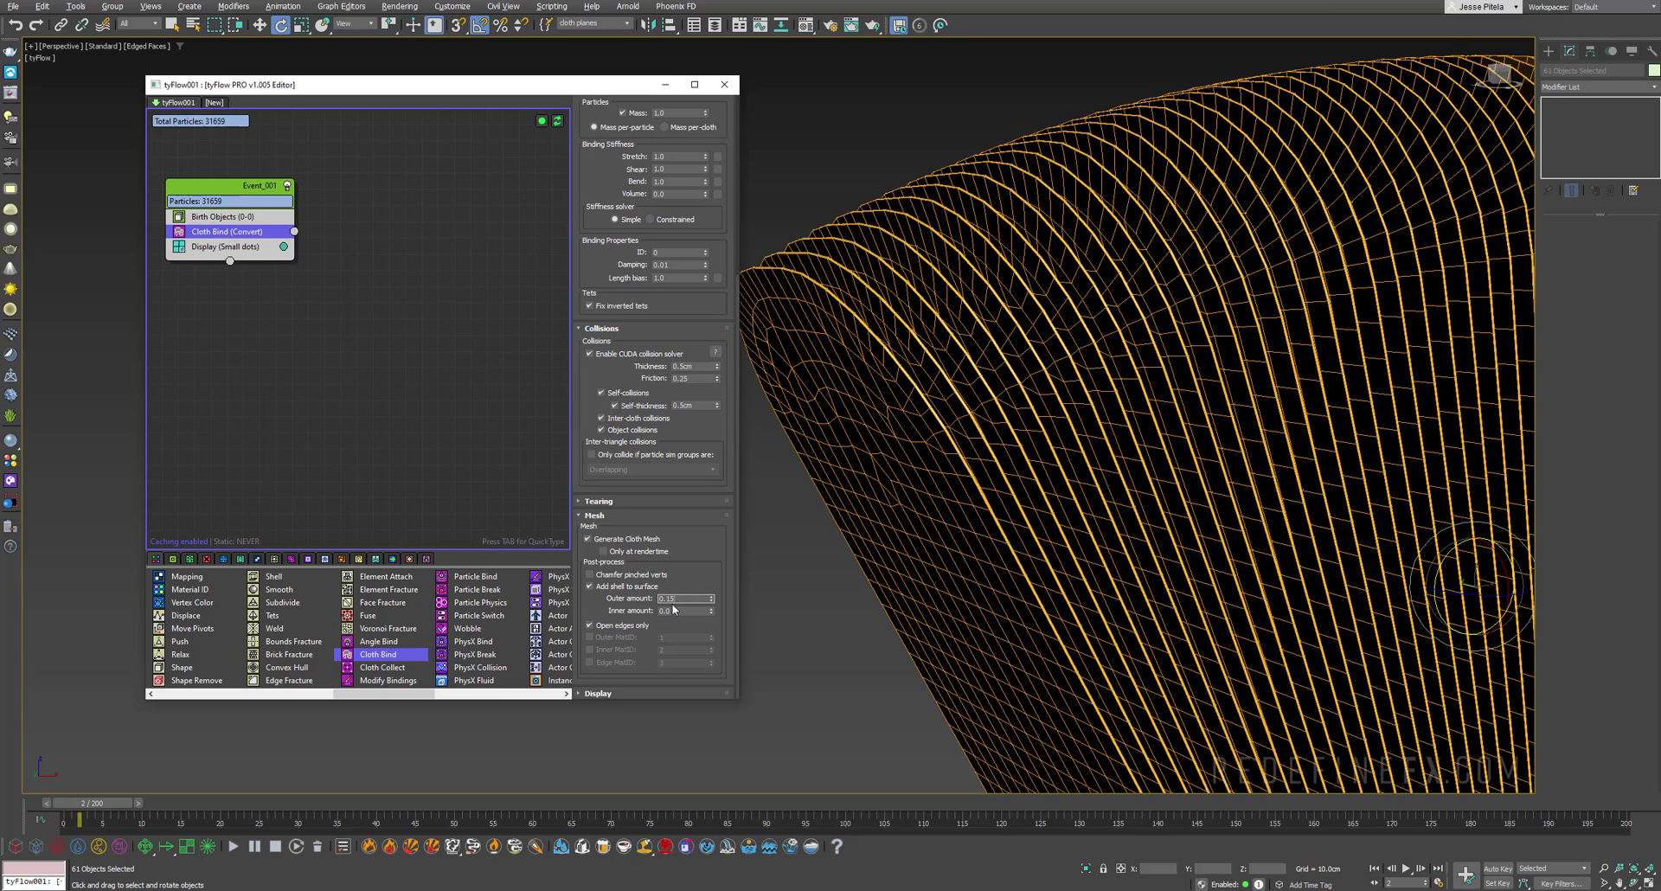
key(Return)
key(F4)
scroll(1075, 354, down, 5)
alt+middle_drag(1074, 354, 1163, 367)
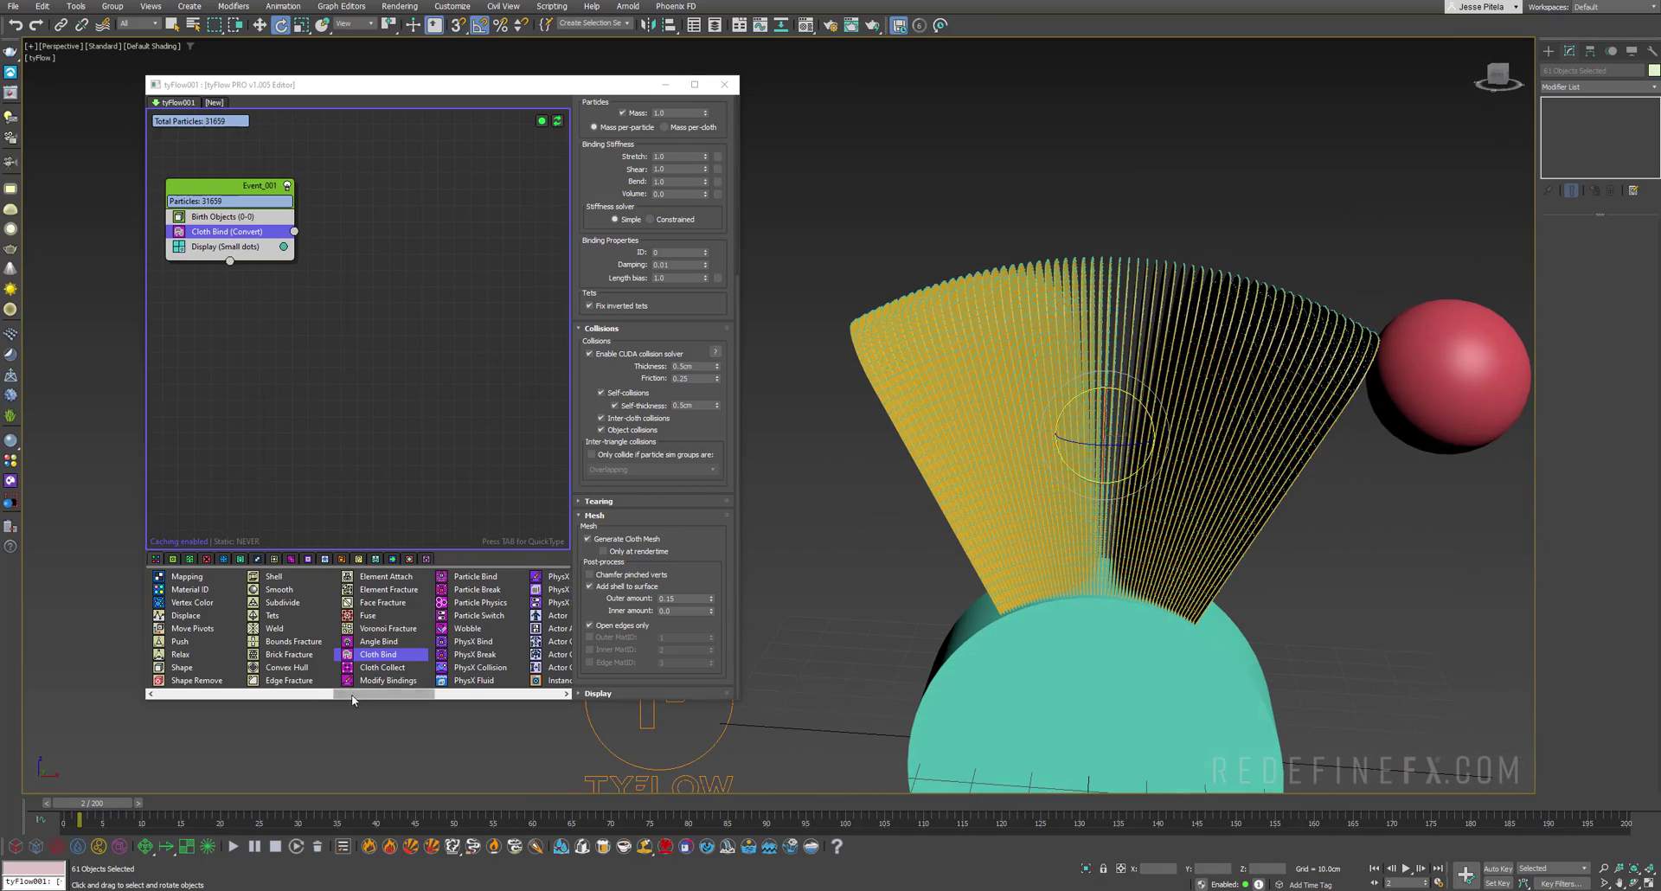
Step: Add a Collision operator below Cloth Bind with the sphere as collider and an absolute radius of 1 cm
drag(352, 699, 452, 699)
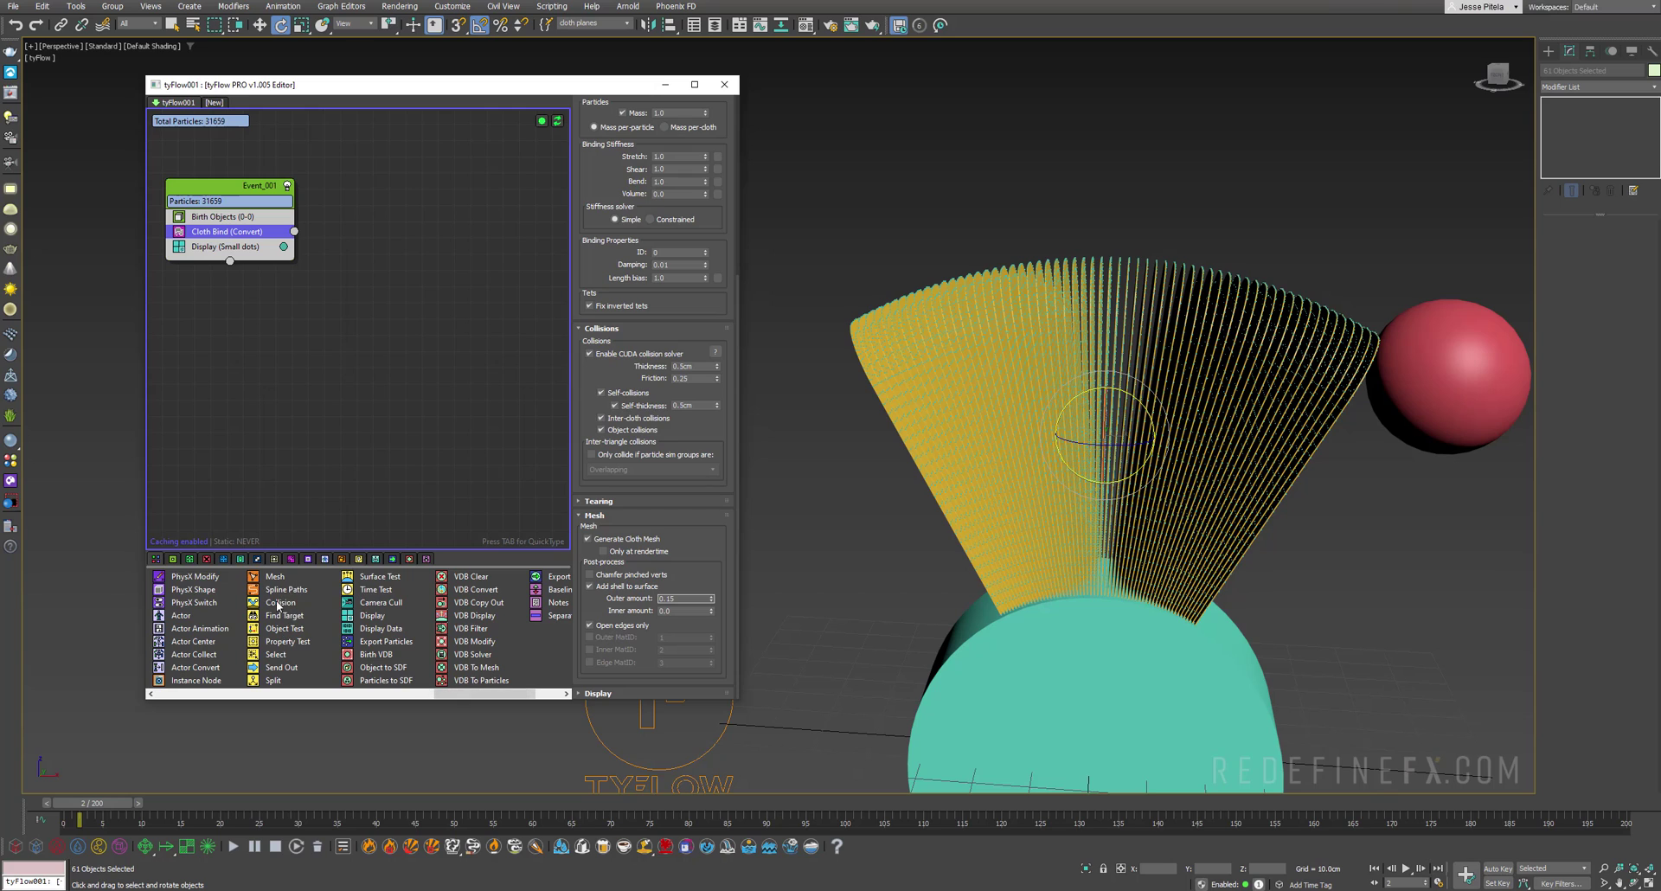
drag(278, 603, 204, 243)
key(w)
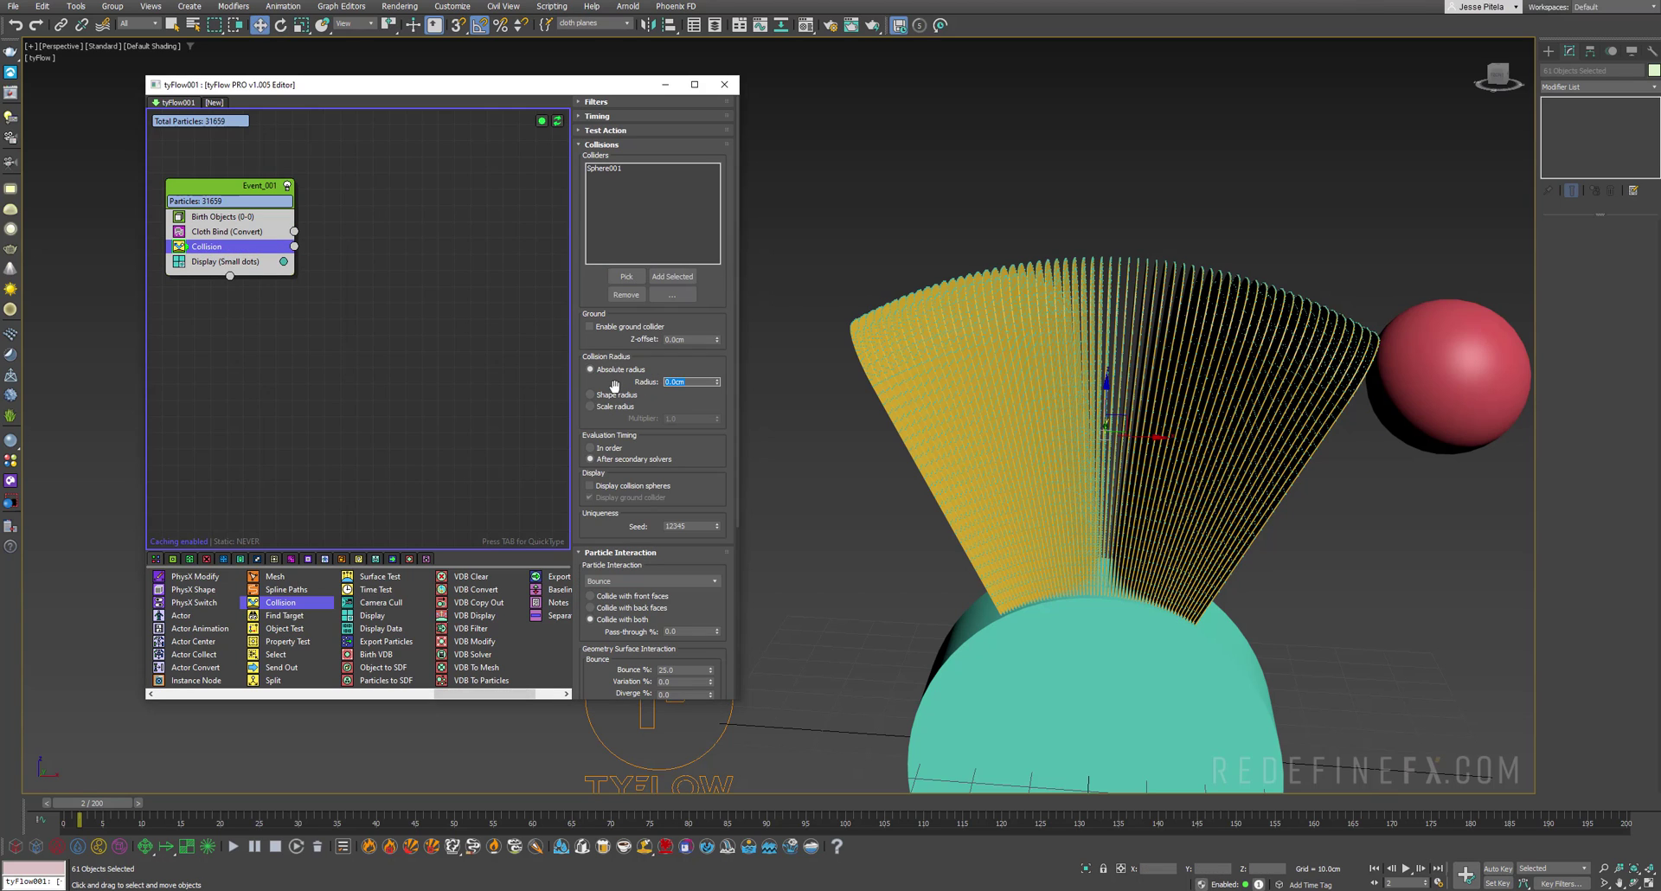
key(Return)
Step: Set the Collision operator's friction and friction variation to 0% and its bounce to 50%
drag(644, 544, 636, 271)
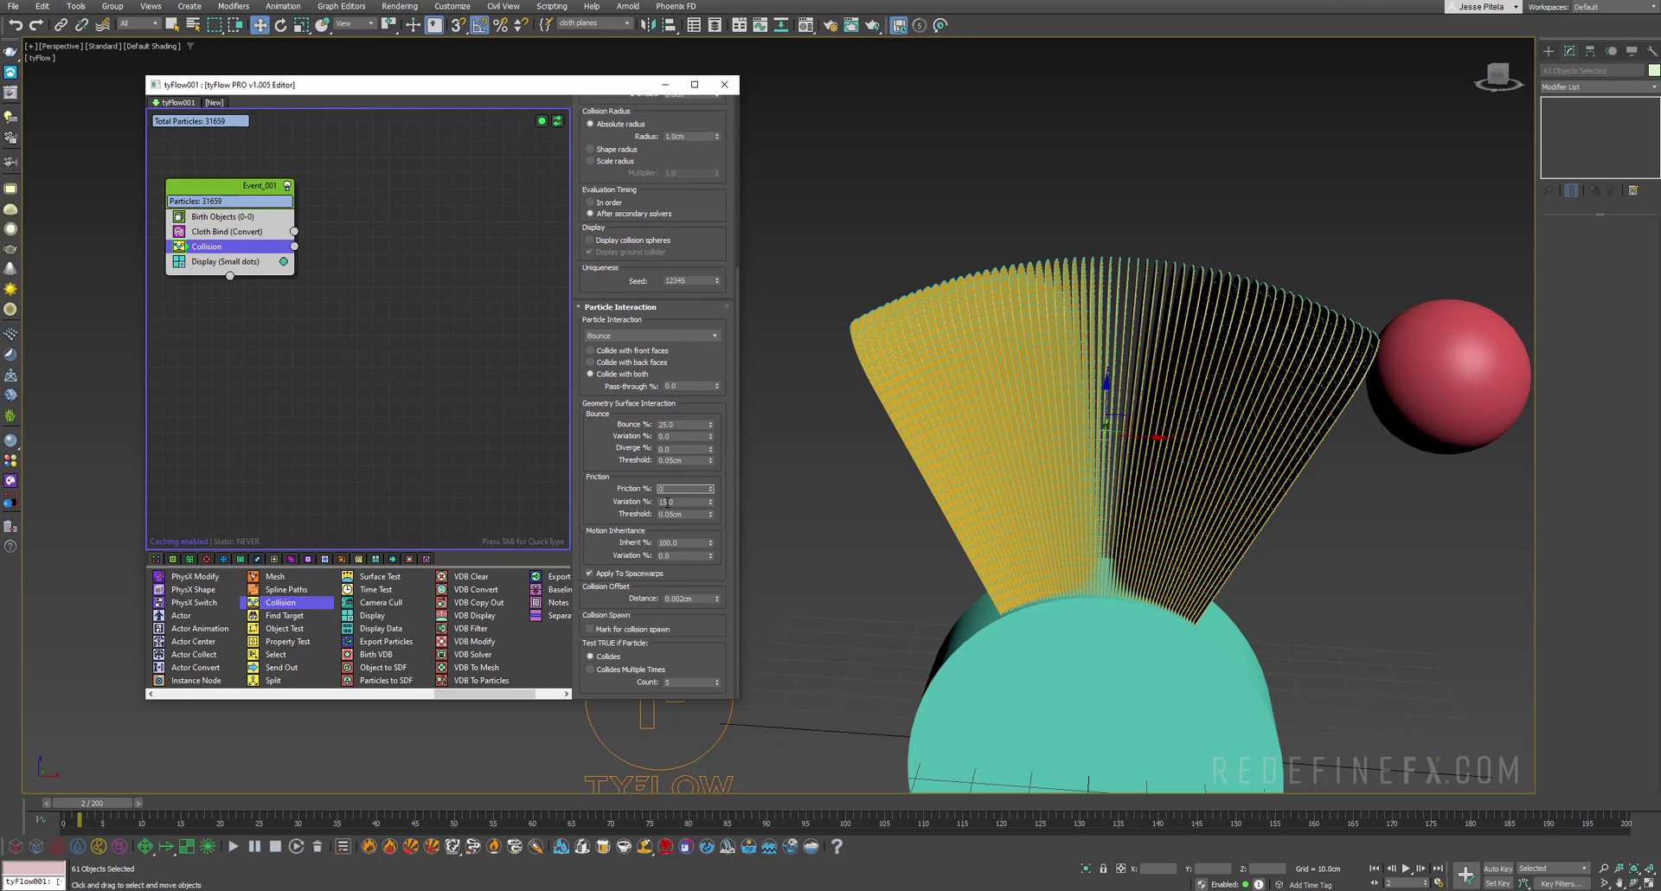
drag(672, 504, 634, 500)
text(0)
drag(675, 427, 627, 435)
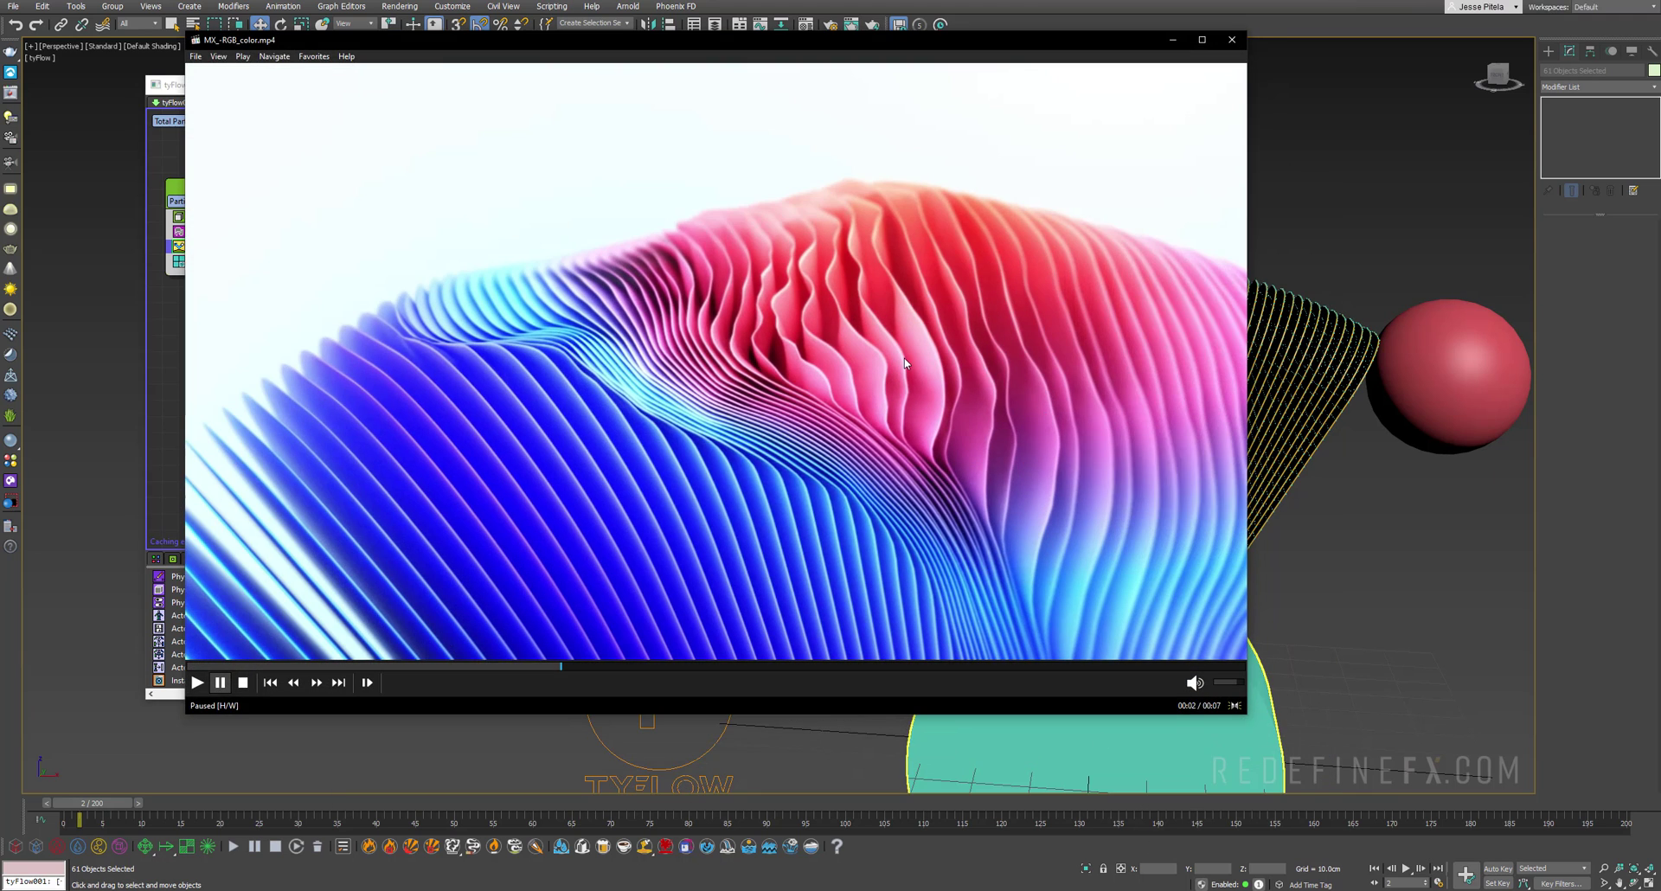
click(906, 363)
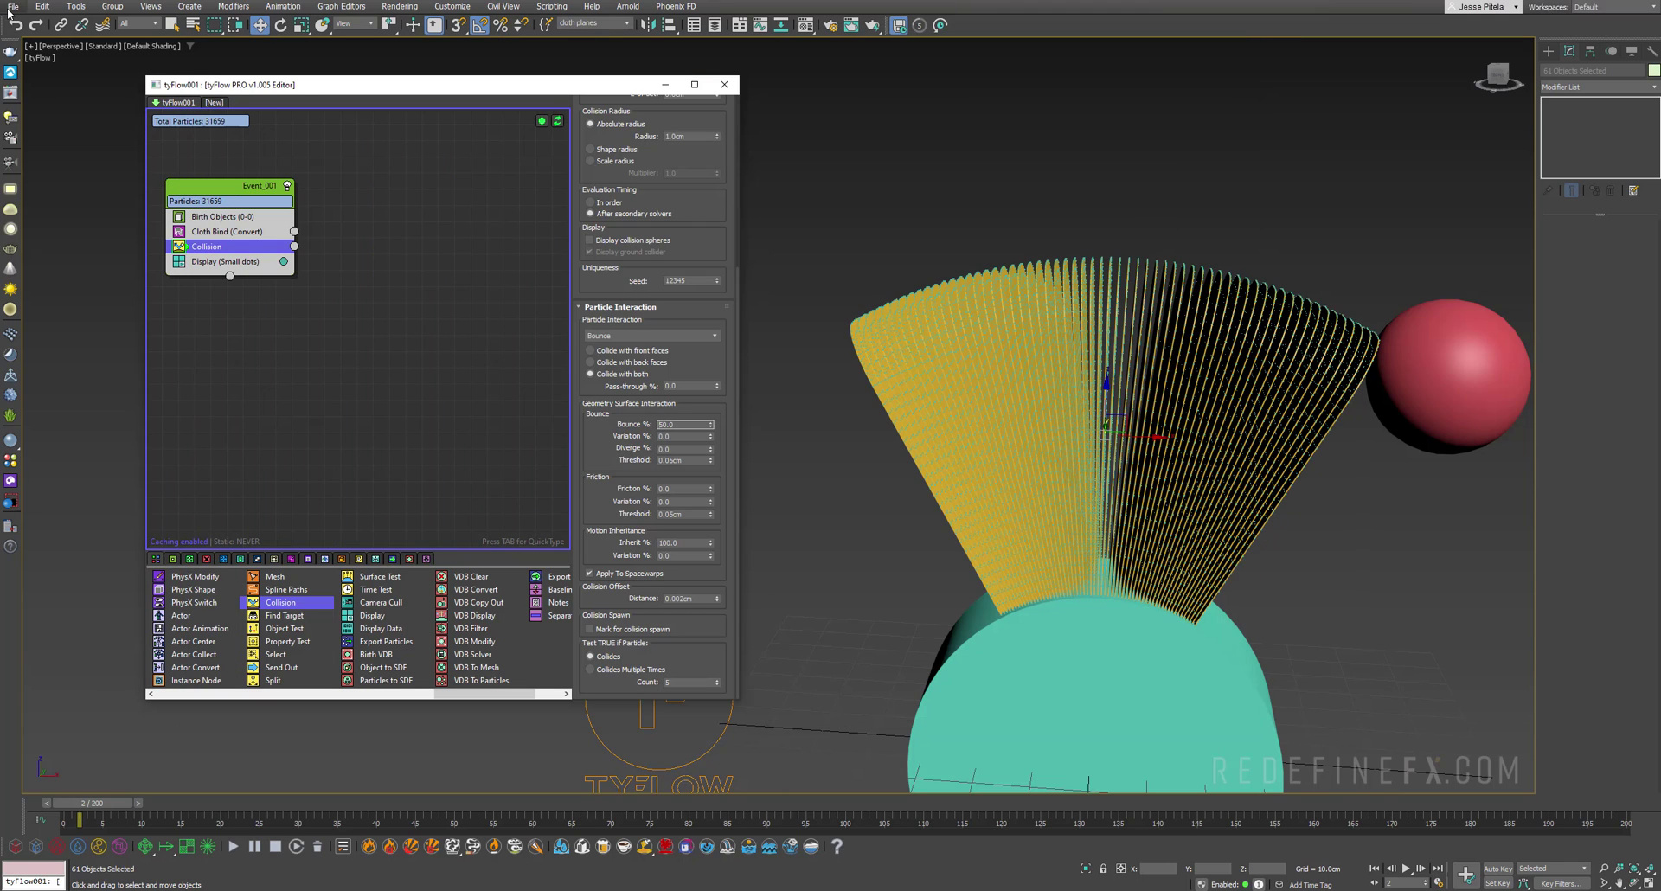
click(12, 7)
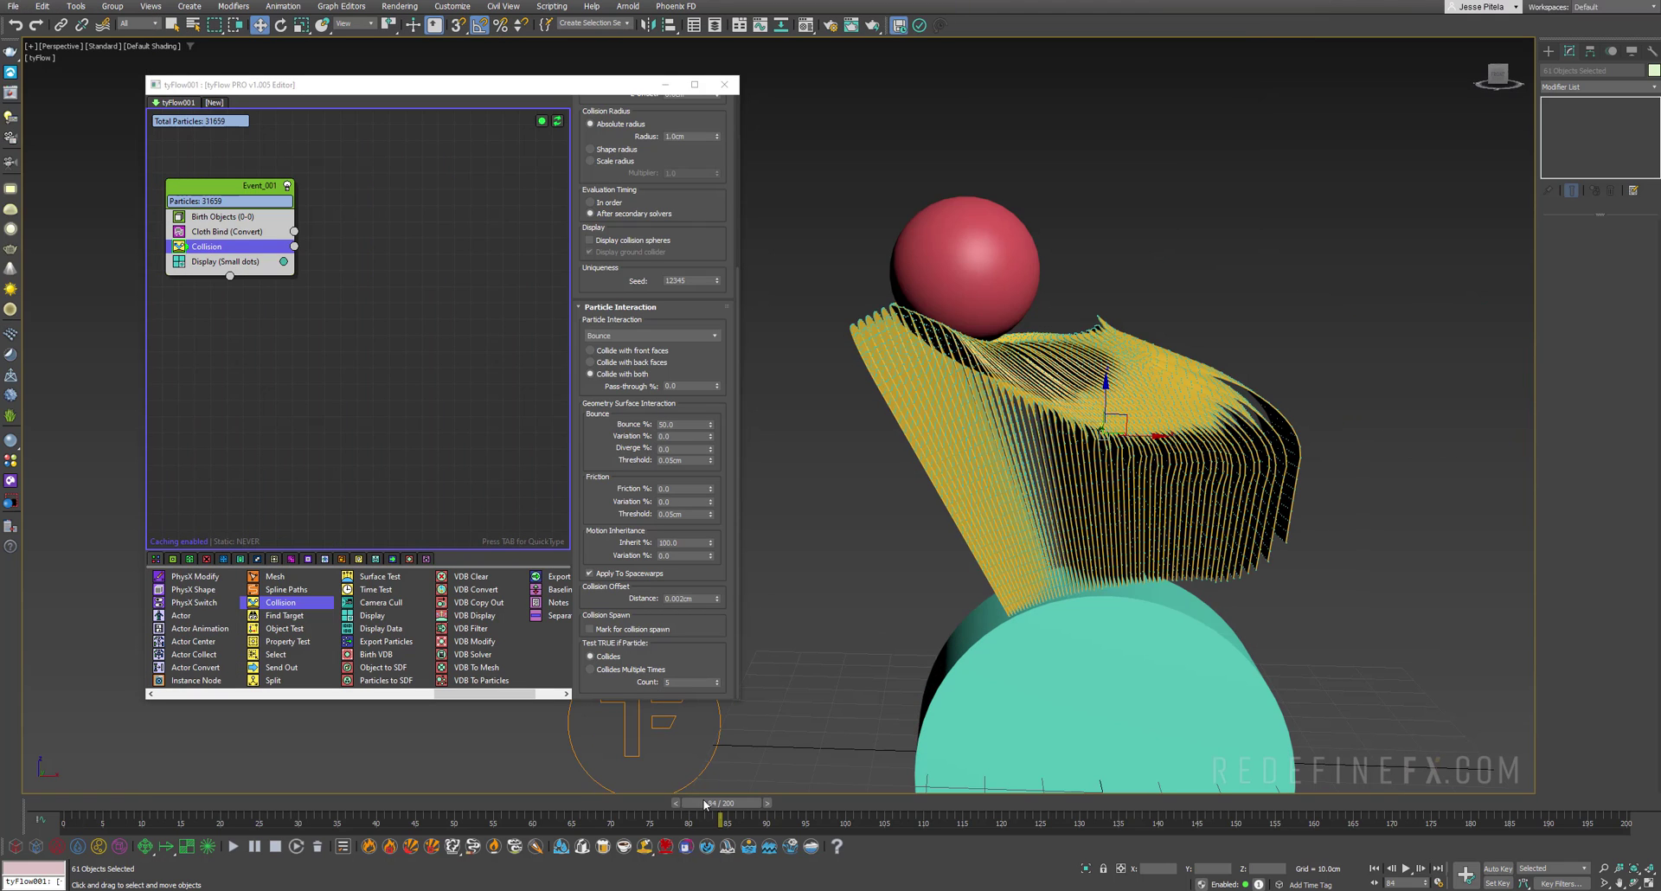
Step: Scrub the simulation to frame 76 and inspect how the strips deform and behave at the cylinder
drag(705, 804, 648, 778)
alt+middle_drag(1297, 562, 1246, 417)
scroll(1166, 425, up, 3)
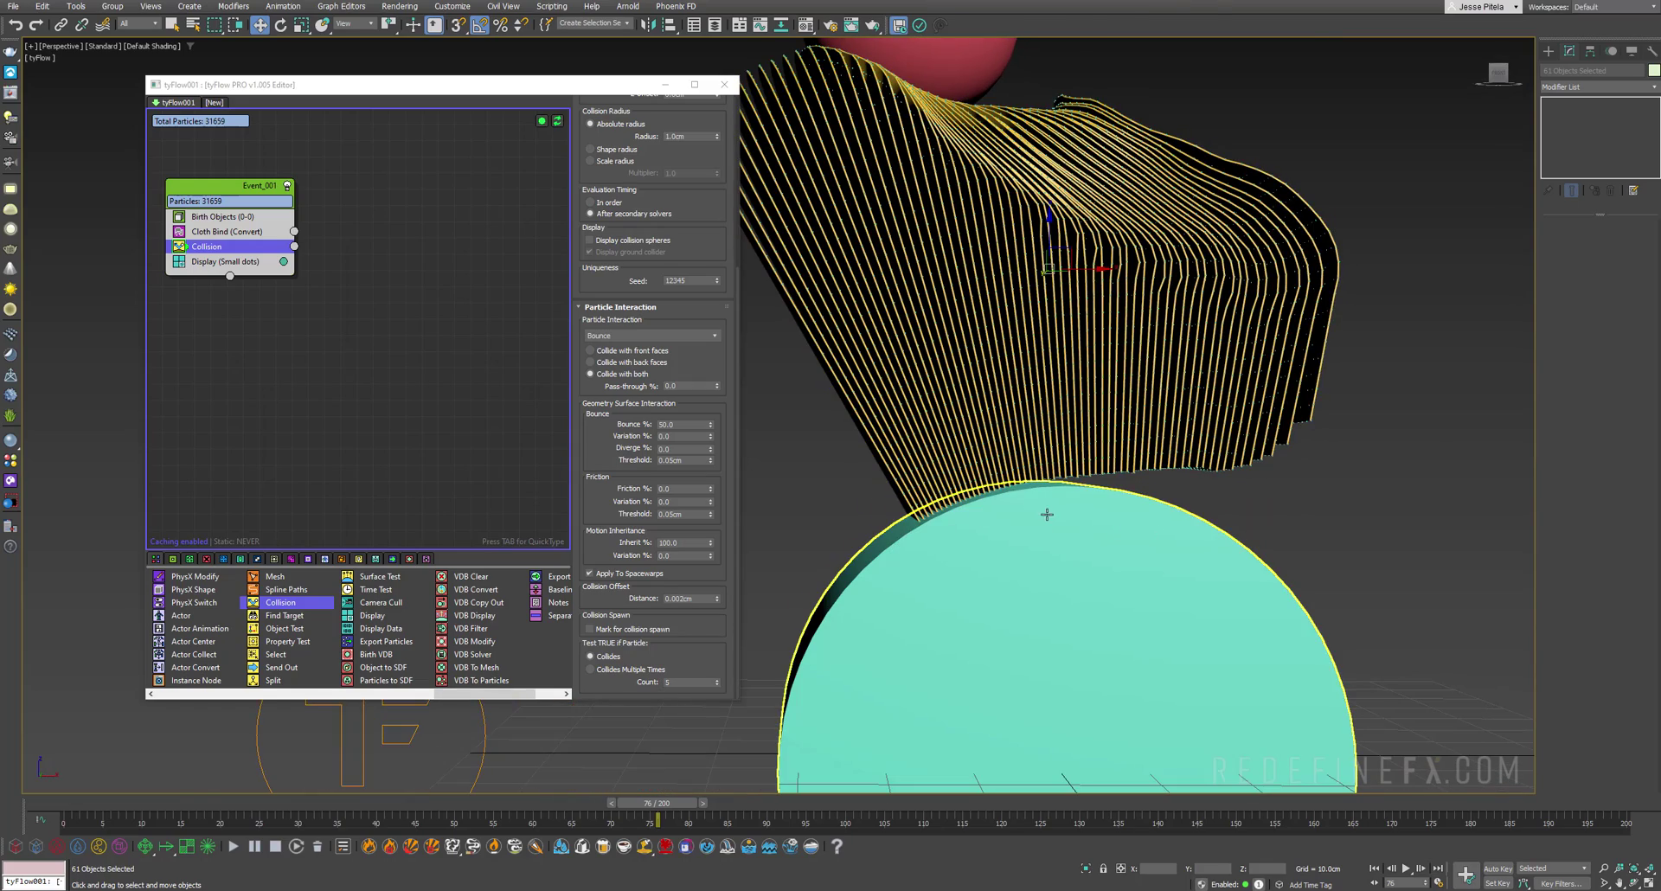
alt+middle_drag(1050, 514, 1007, 363)
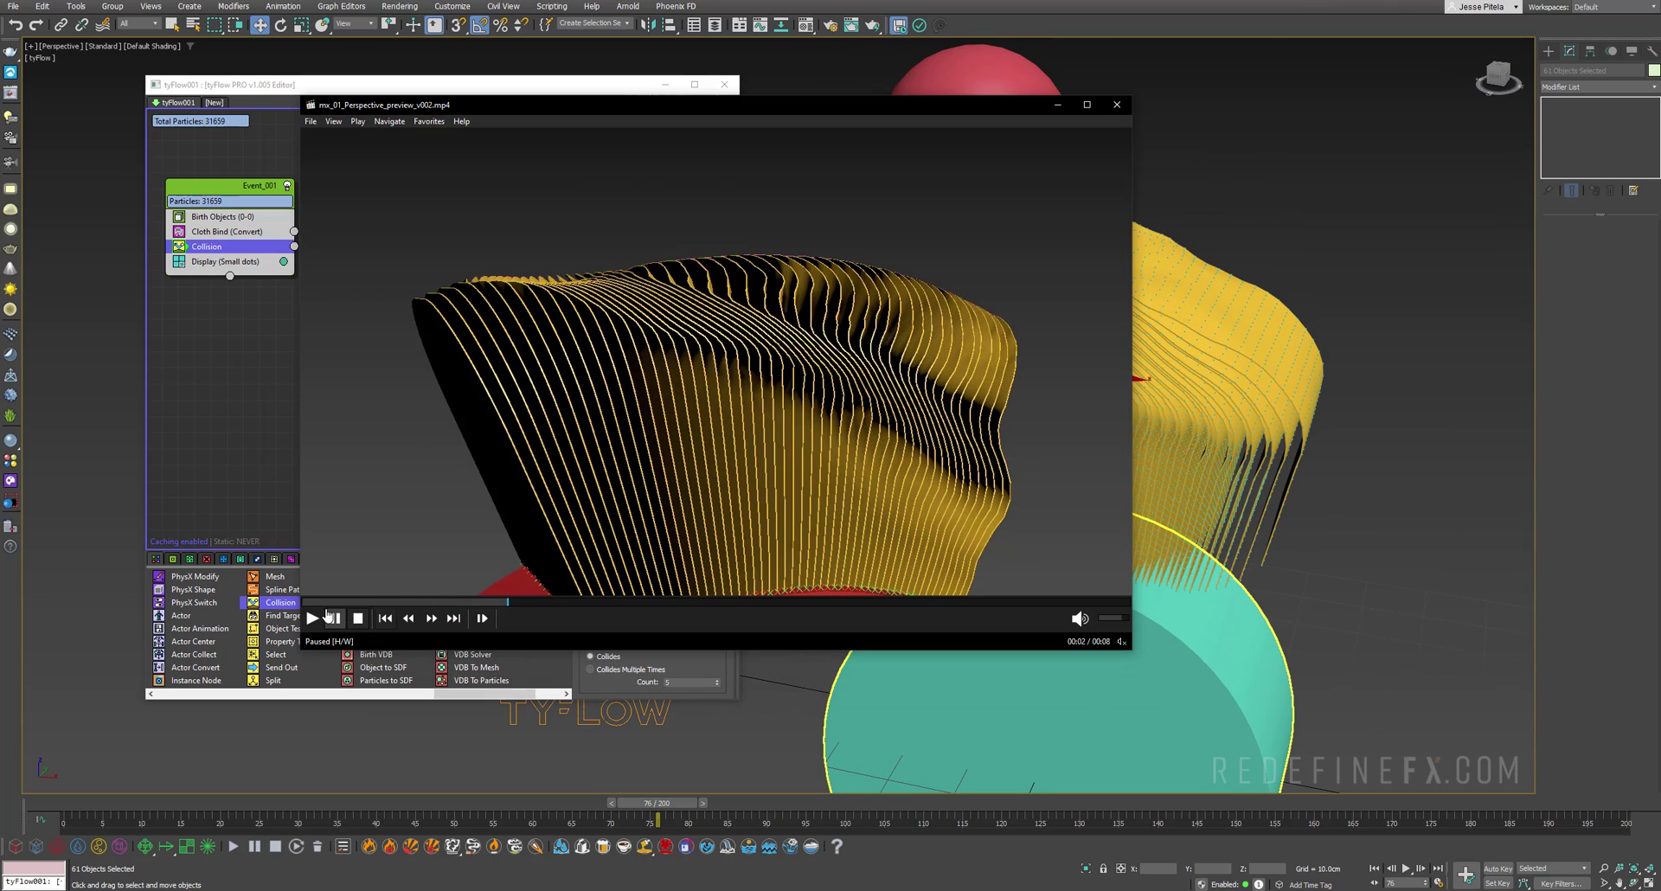
Step: Play the rendered preview mx_01_Perspective_preview_v002.mp4 in an enlarged player and examine the strips' motion
click(323, 600)
click(312, 617)
drag(1131, 649, 1367, 781)
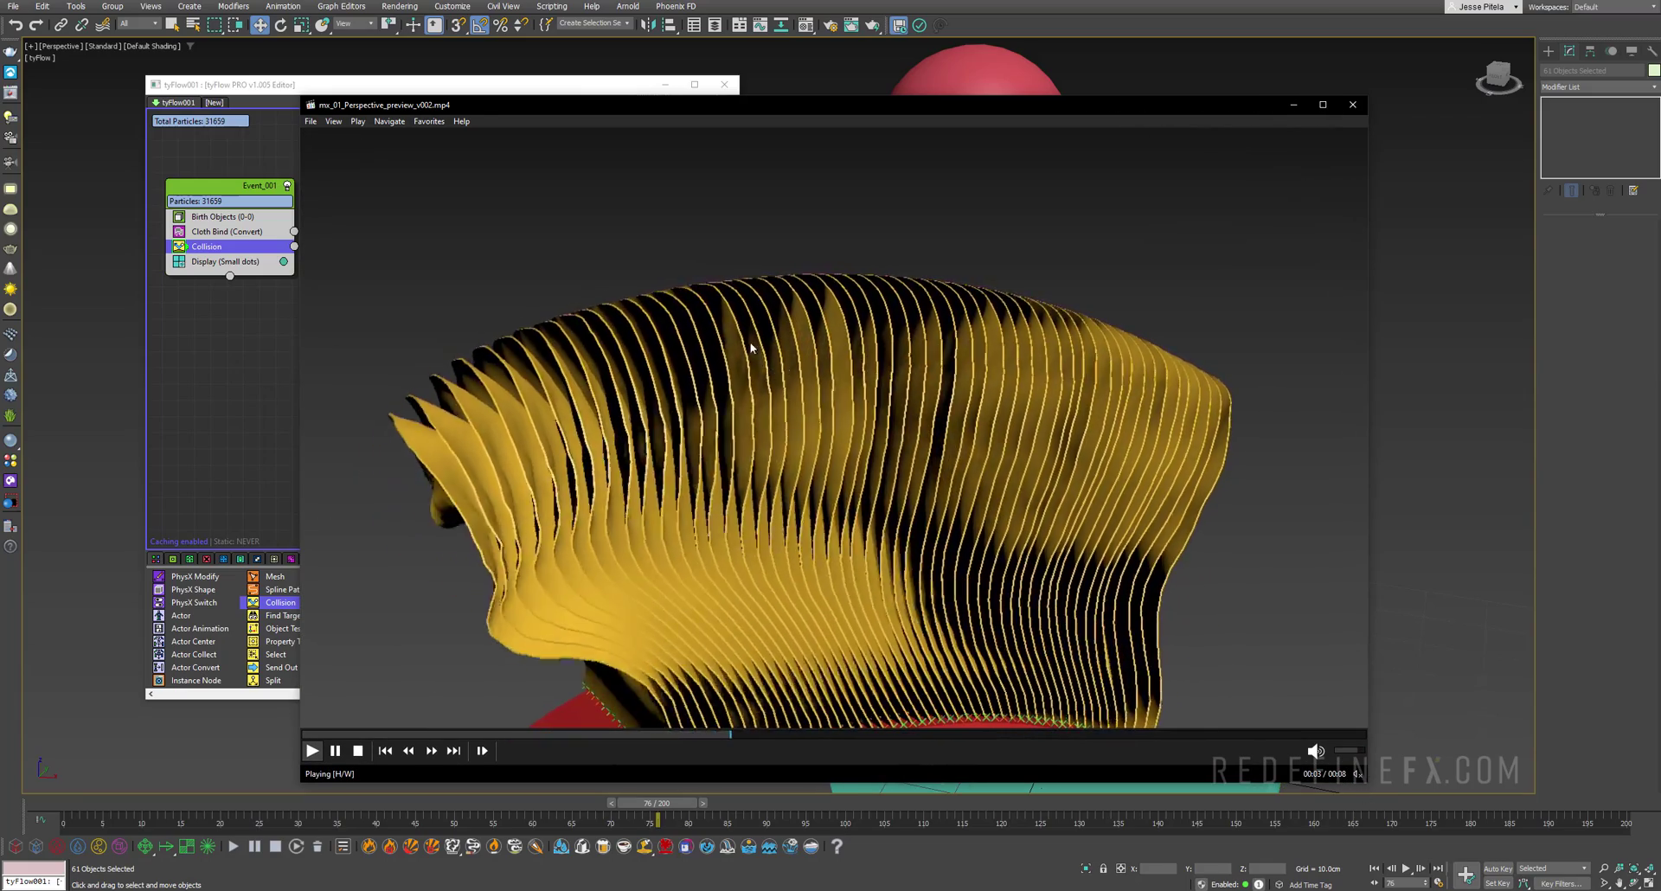
click(330, 735)
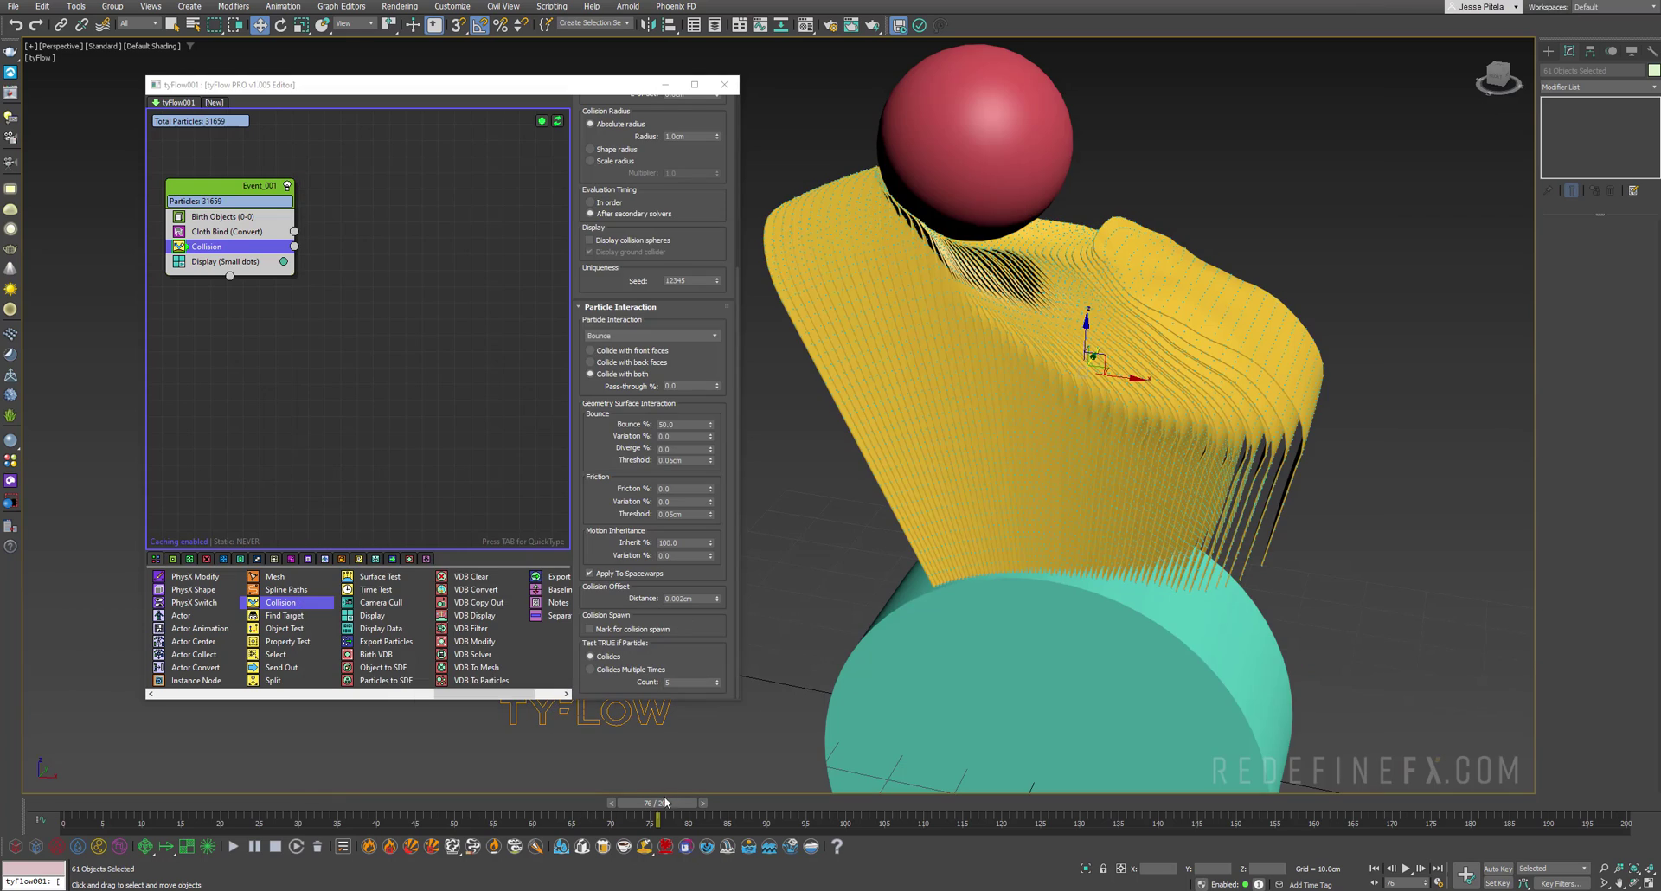
Step: Return to frame 0 and insert a Surface Test before Collision, testing for less than 10 cm absolute distance from the cylinder
drag(660, 805, 78, 804)
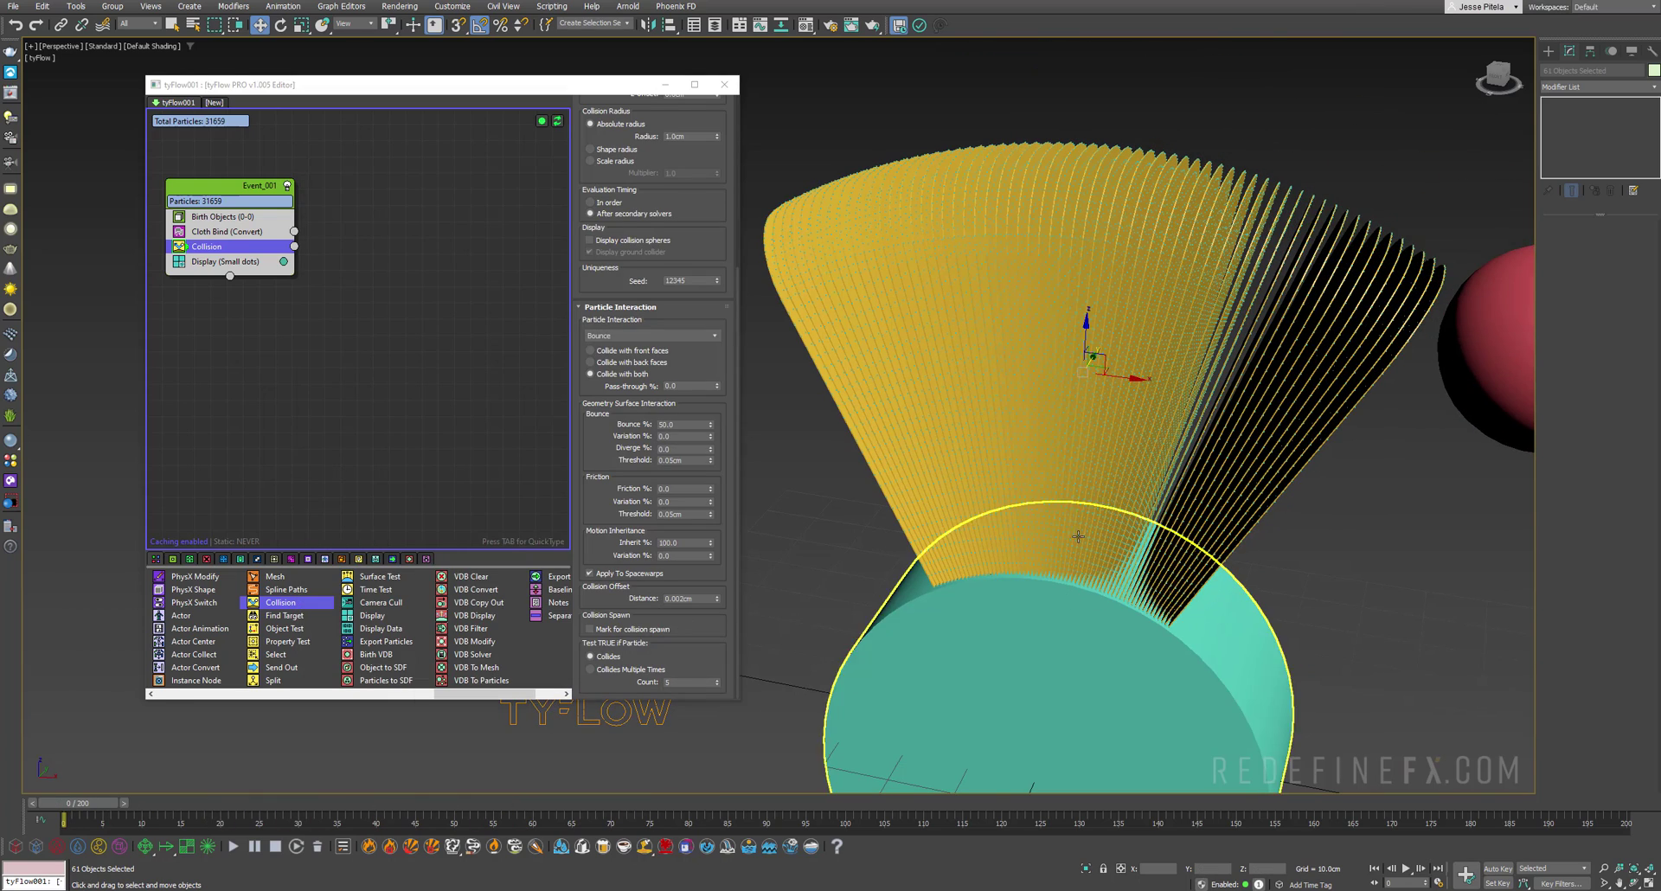
middle_drag(1079, 479, 1054, 336)
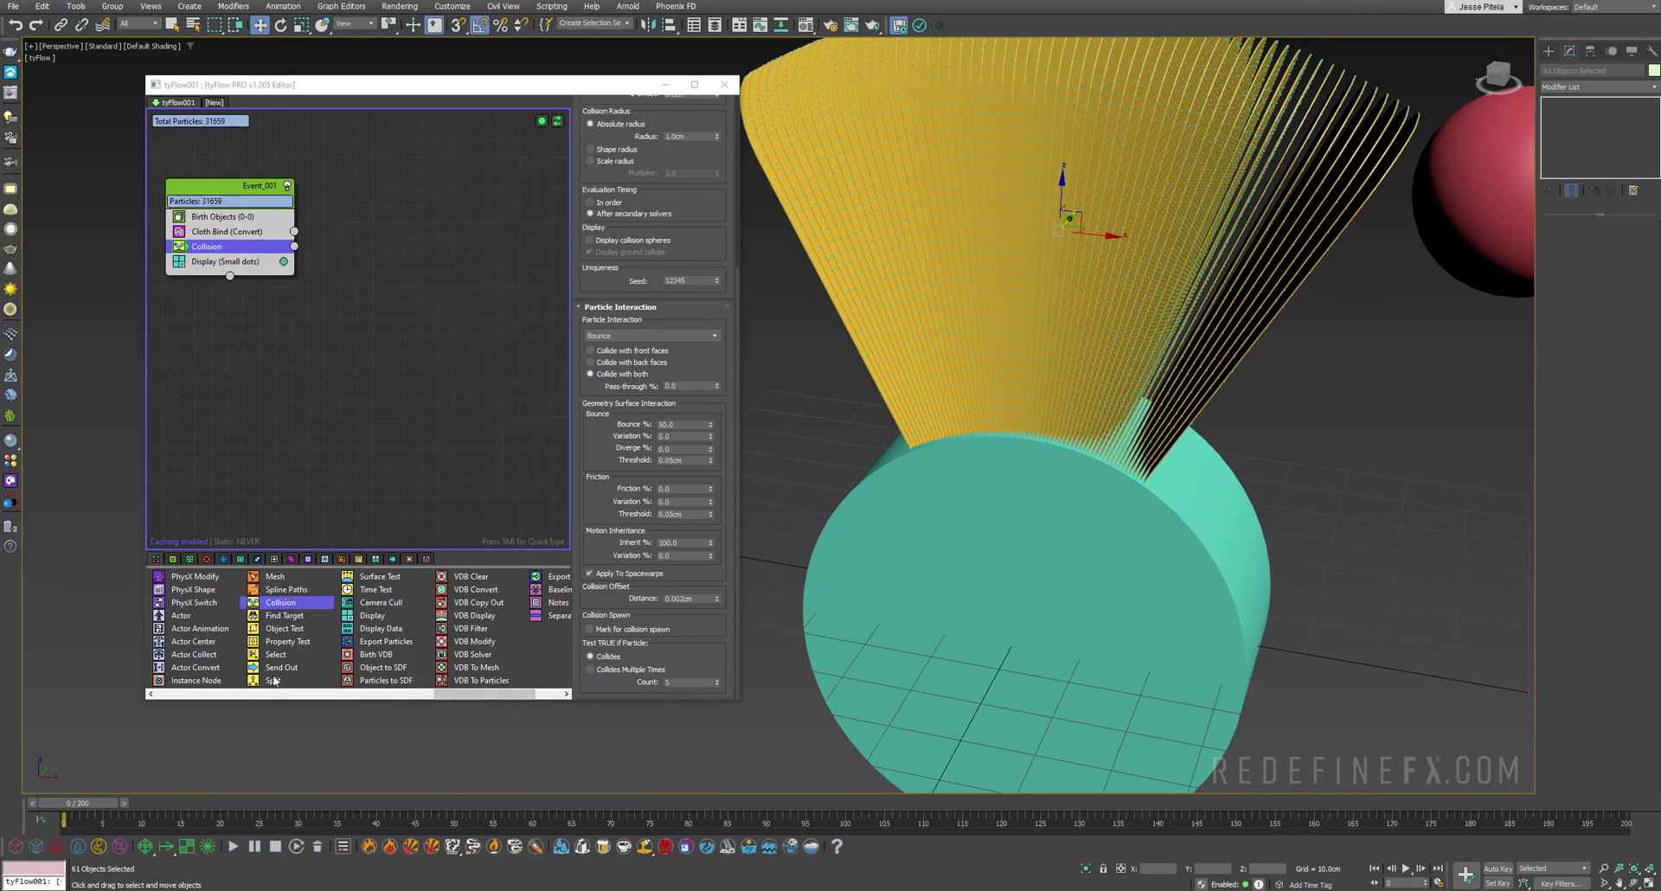
drag(222, 255, 216, 246)
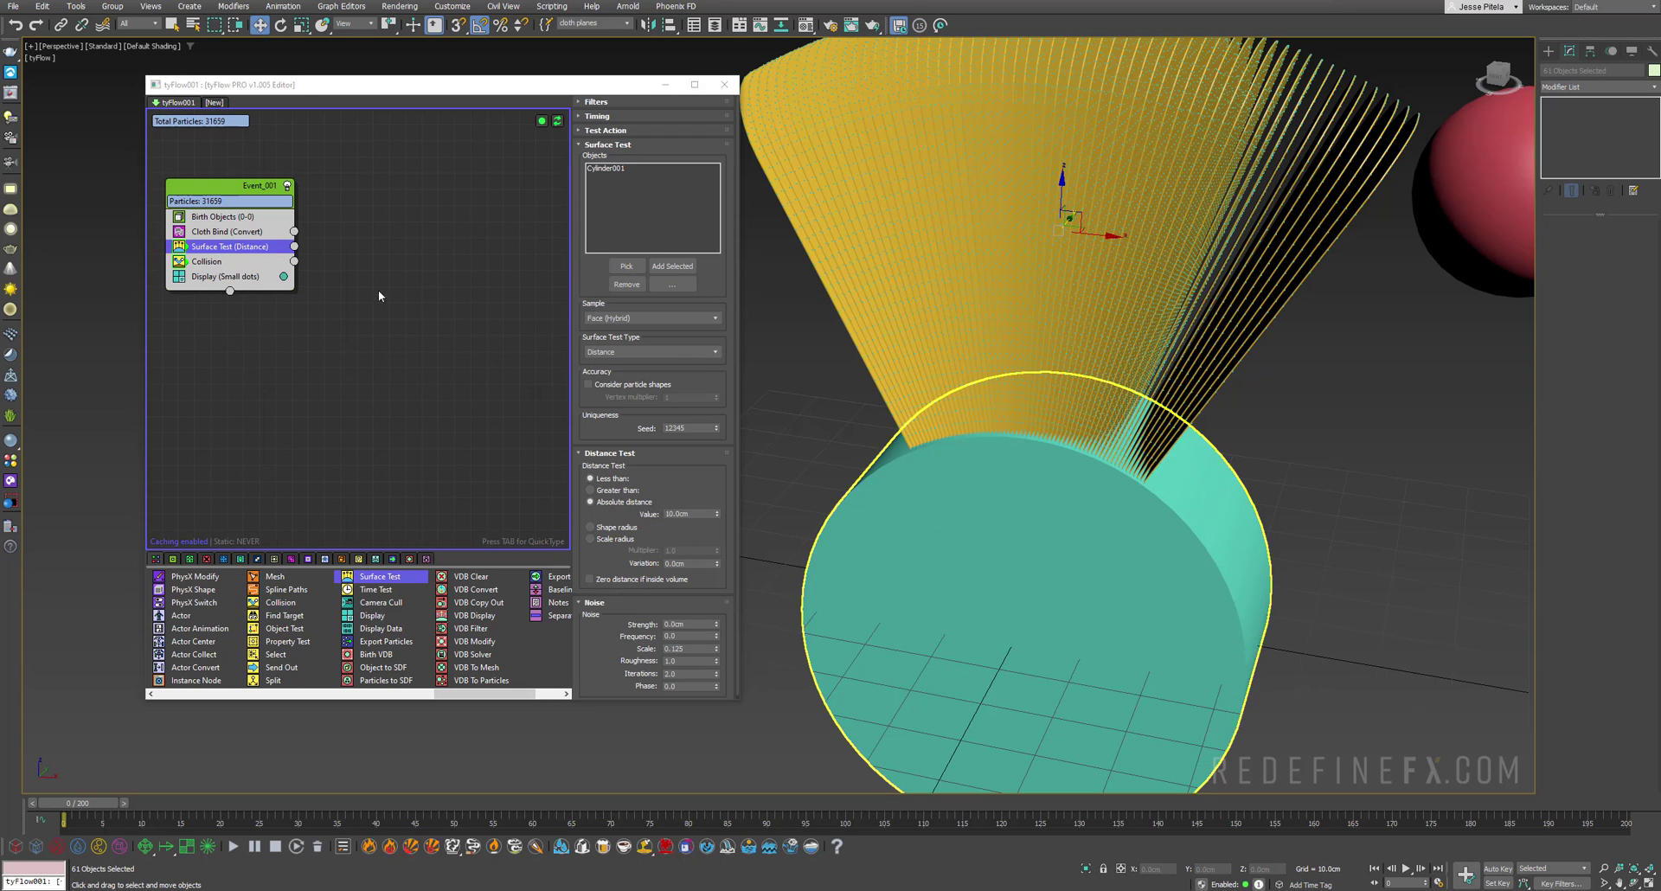
double_click(692, 514)
Step: Send the Surface Test output to a new event containing a Small dots Display operator
drag(294, 248, 379, 268)
scroll(1038, 257, up, 5)
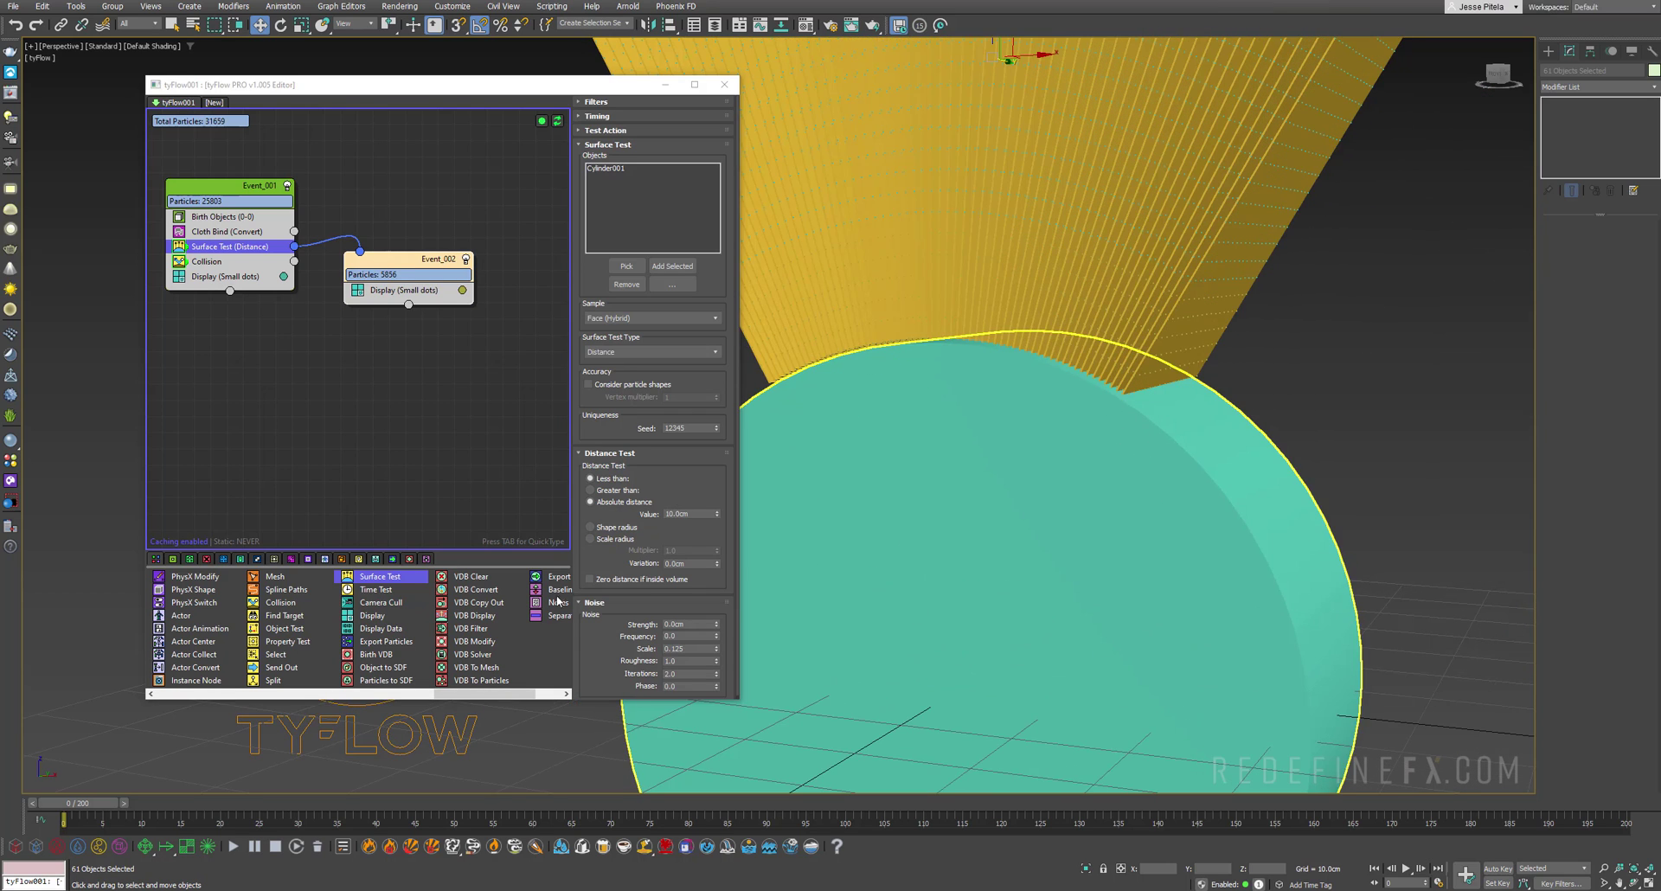
middle_drag(1144, 458, 1174, 407)
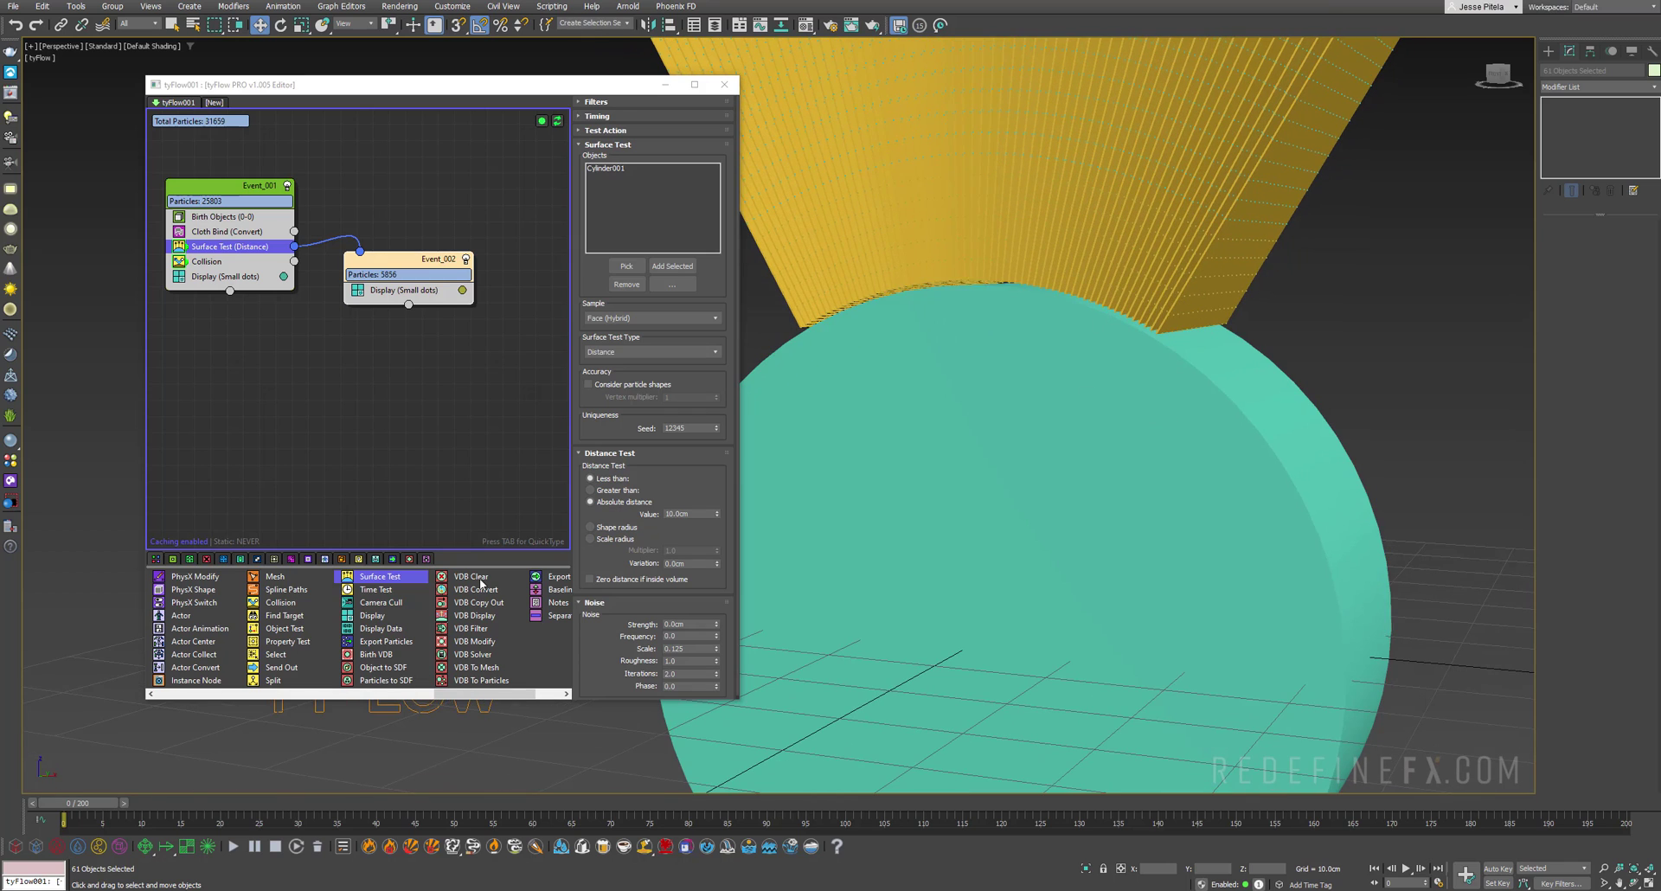
Step: Add an Object Bind operator to Event_002, pick the cylinder as its object and set the bind mode to Lock to Surface
drag(445, 693, 208, 689)
drag(380, 589, 407, 287)
click(585, 323)
click(923, 409)
click(548, 386)
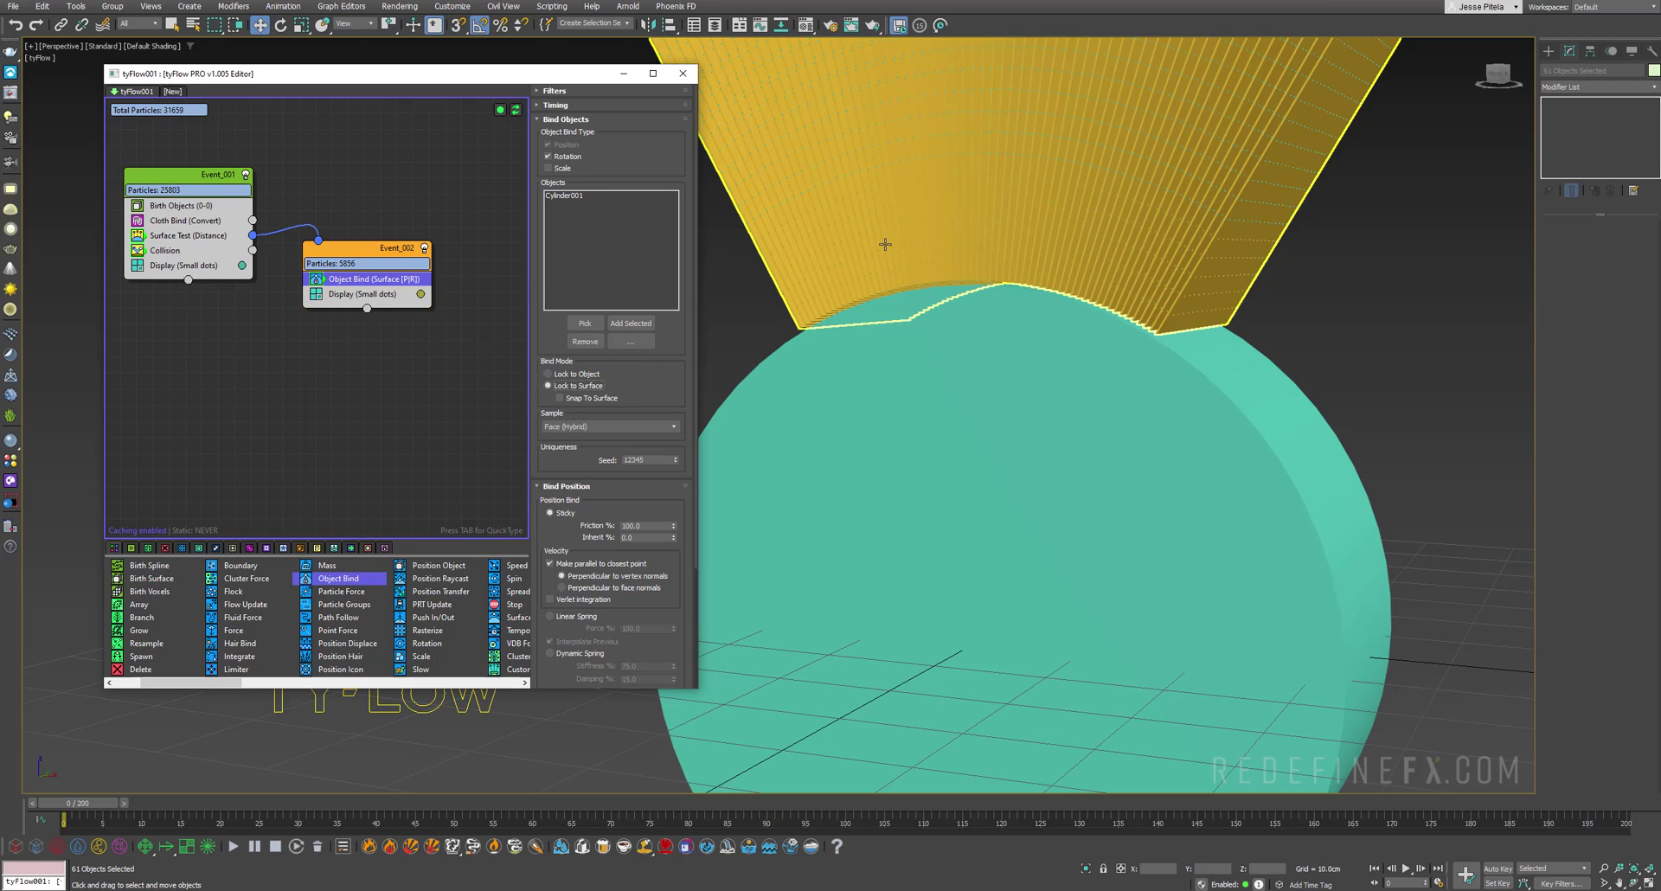
Step: Change the Event_002 Display operator's color to red and its type to Large Dots
scroll(885, 244, up, 5)
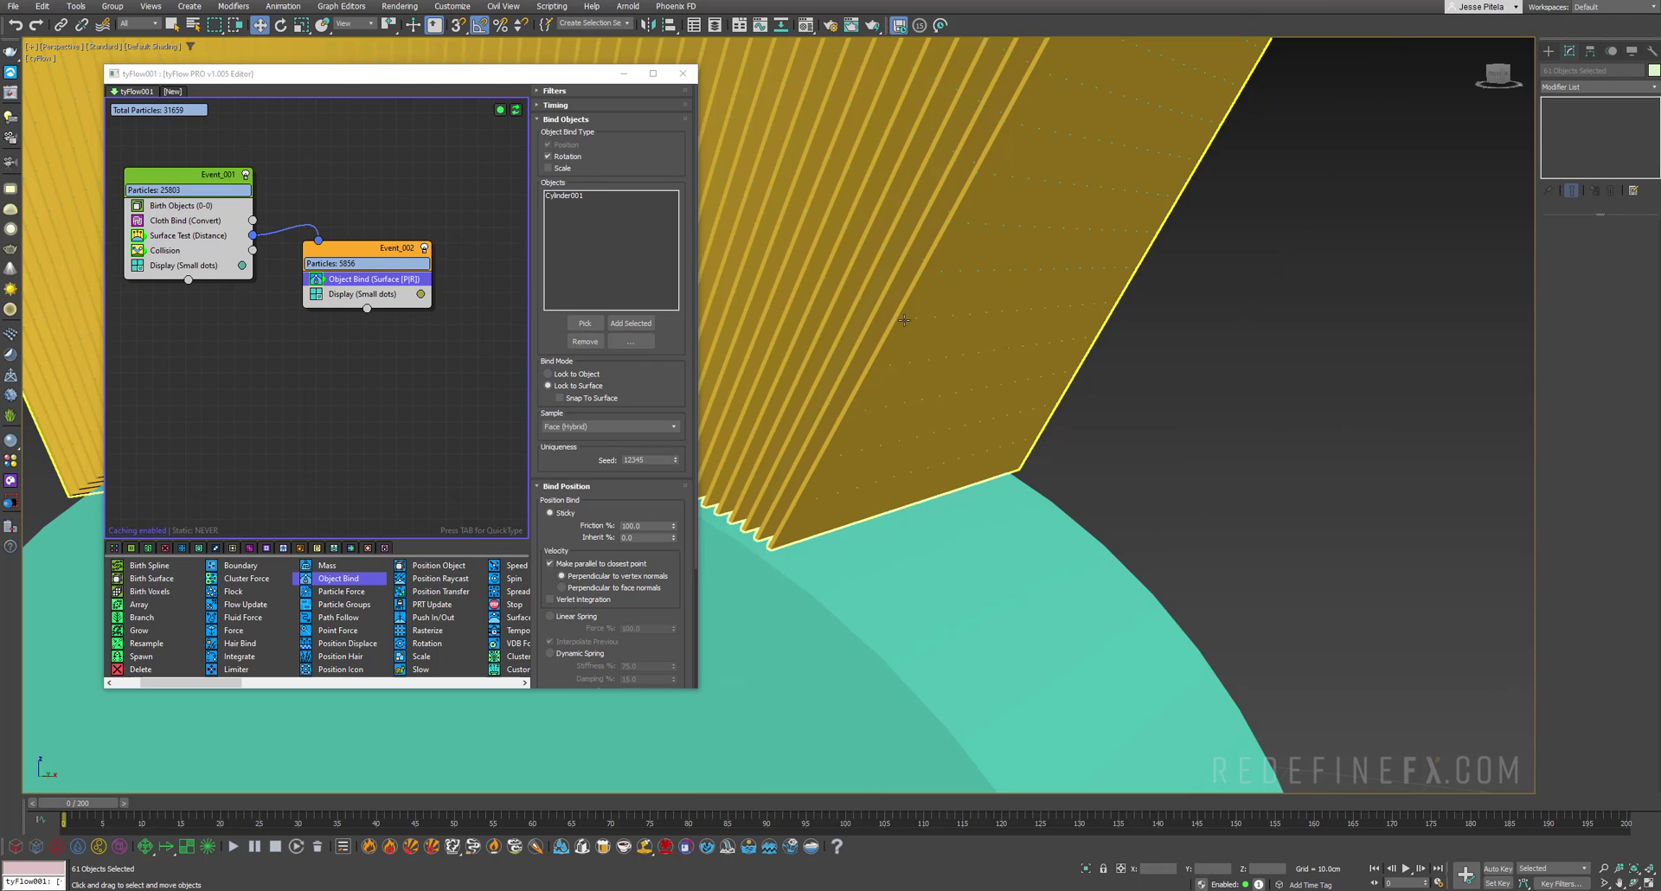
click(420, 294)
click(451, 332)
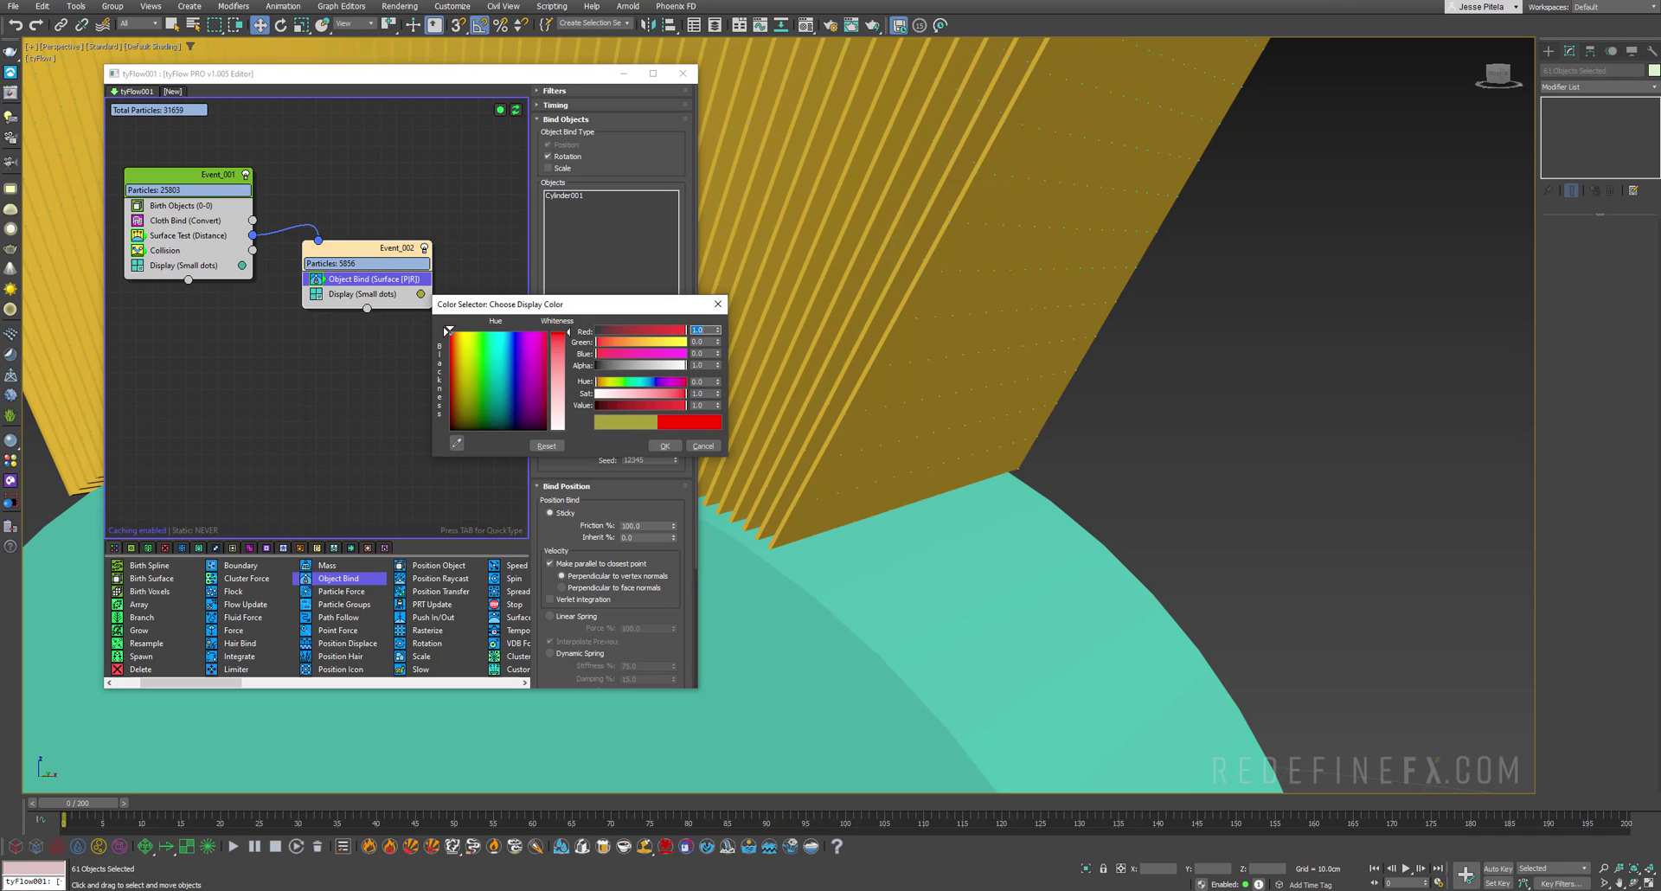
click(664, 446)
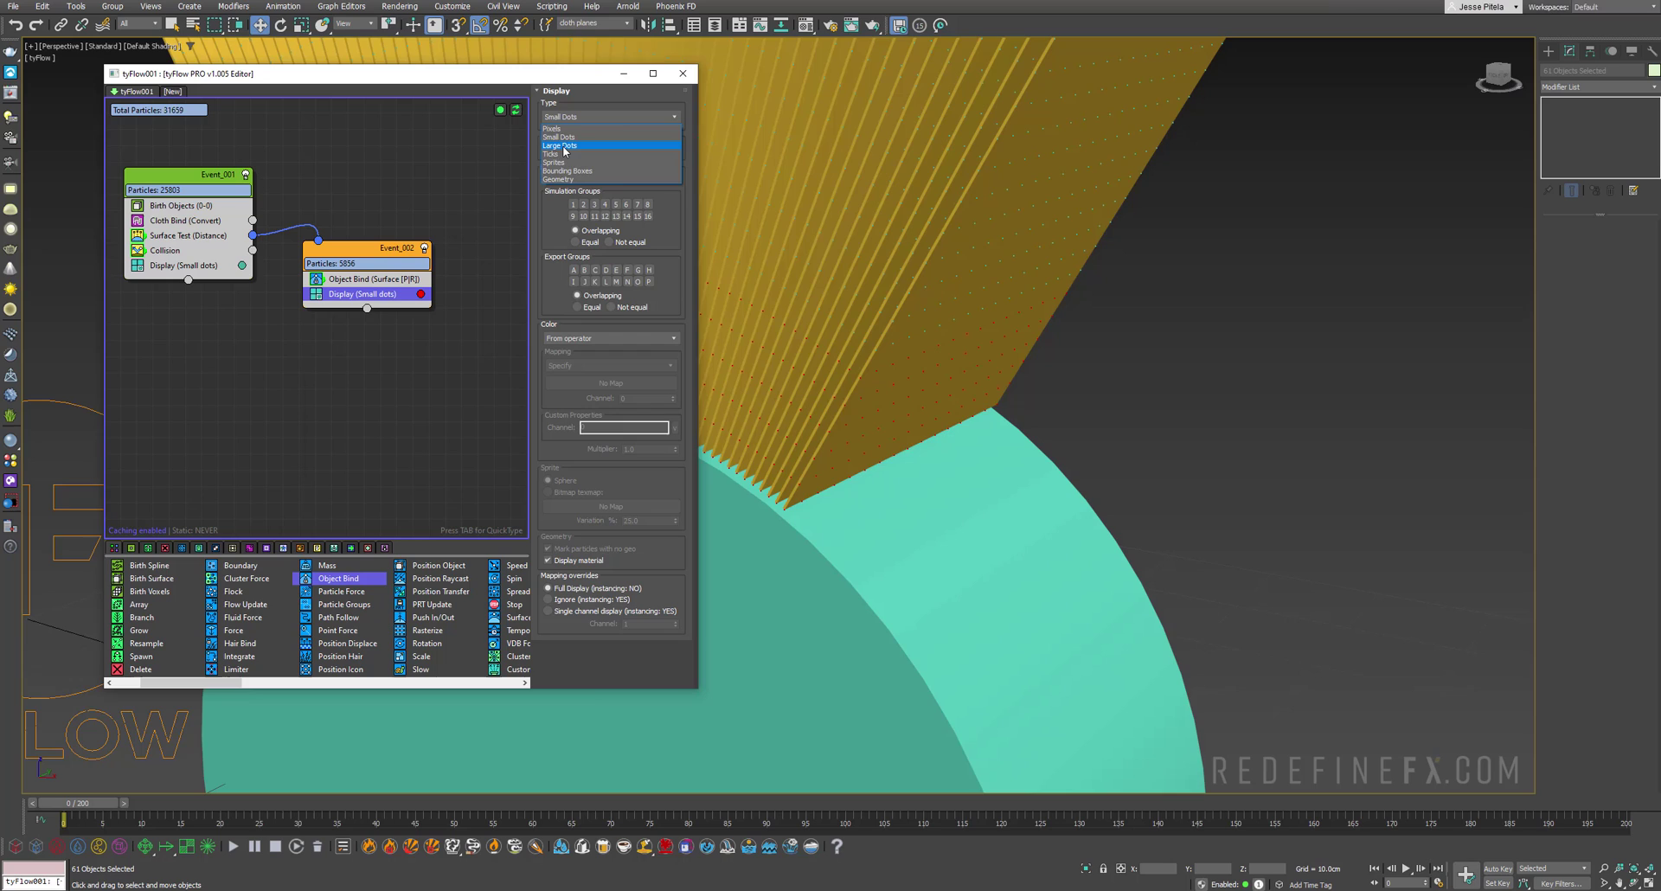
click(563, 149)
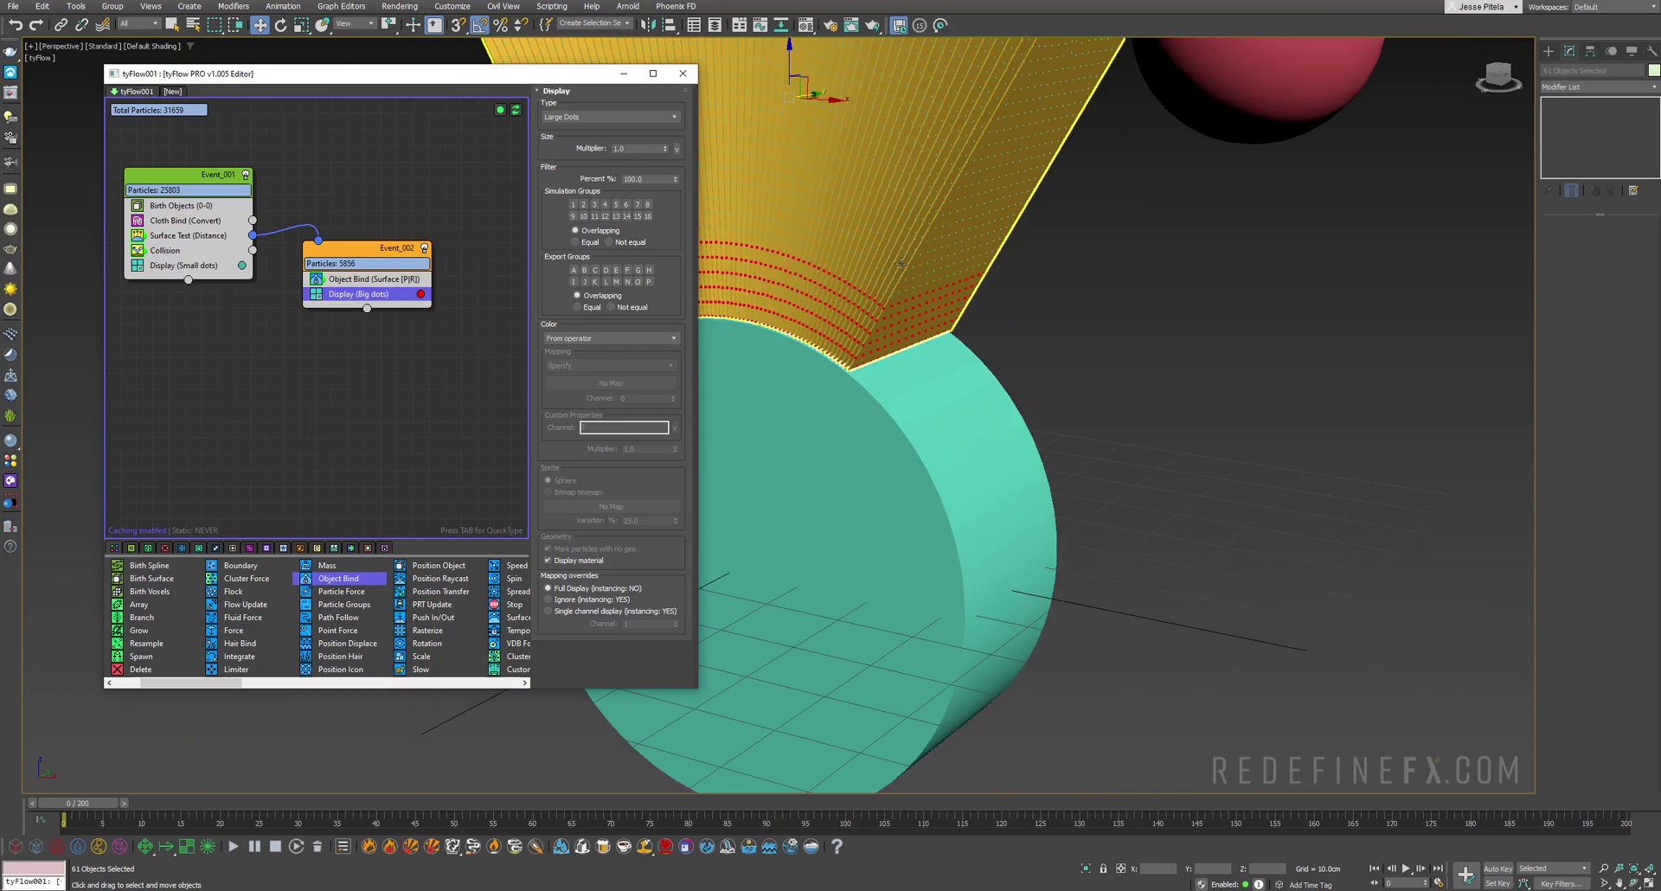
Step: Scrub through the simulation to examine how the bound red particles behave at the cylinder, and return to frame 0
middle_drag(934, 276, 800, 419)
scroll(856, 409, down, 6)
alt+middle_drag(986, 467, 953, 532)
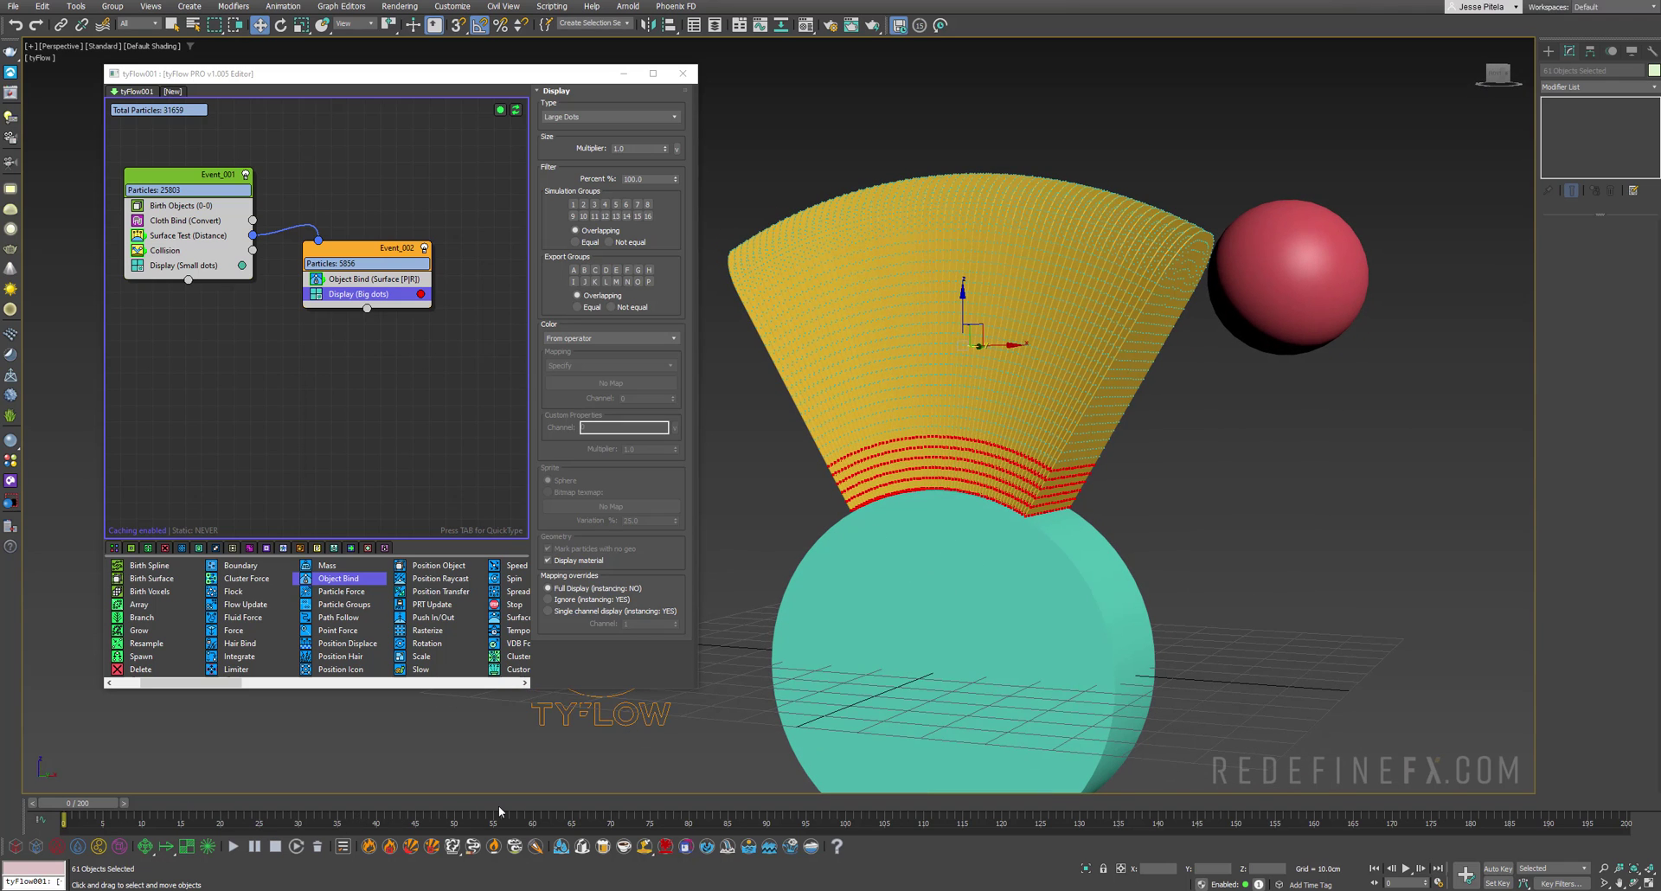
click(686, 813)
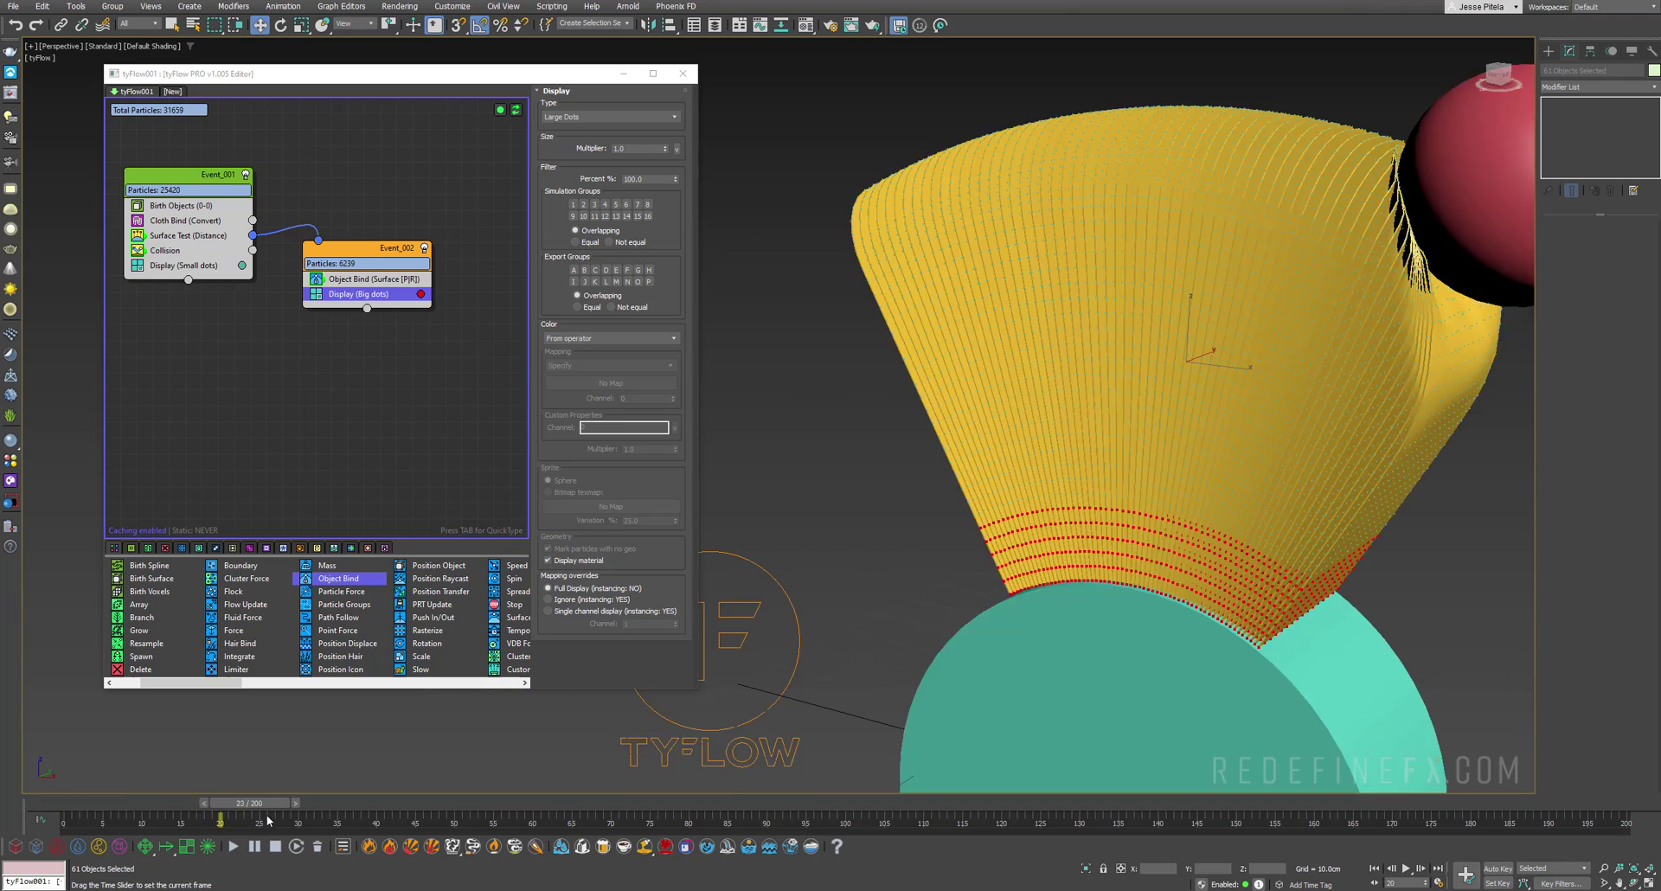
drag(651, 819, 1329, 819)
alt+middle_drag(973, 639, 1035, 521)
key(Home)
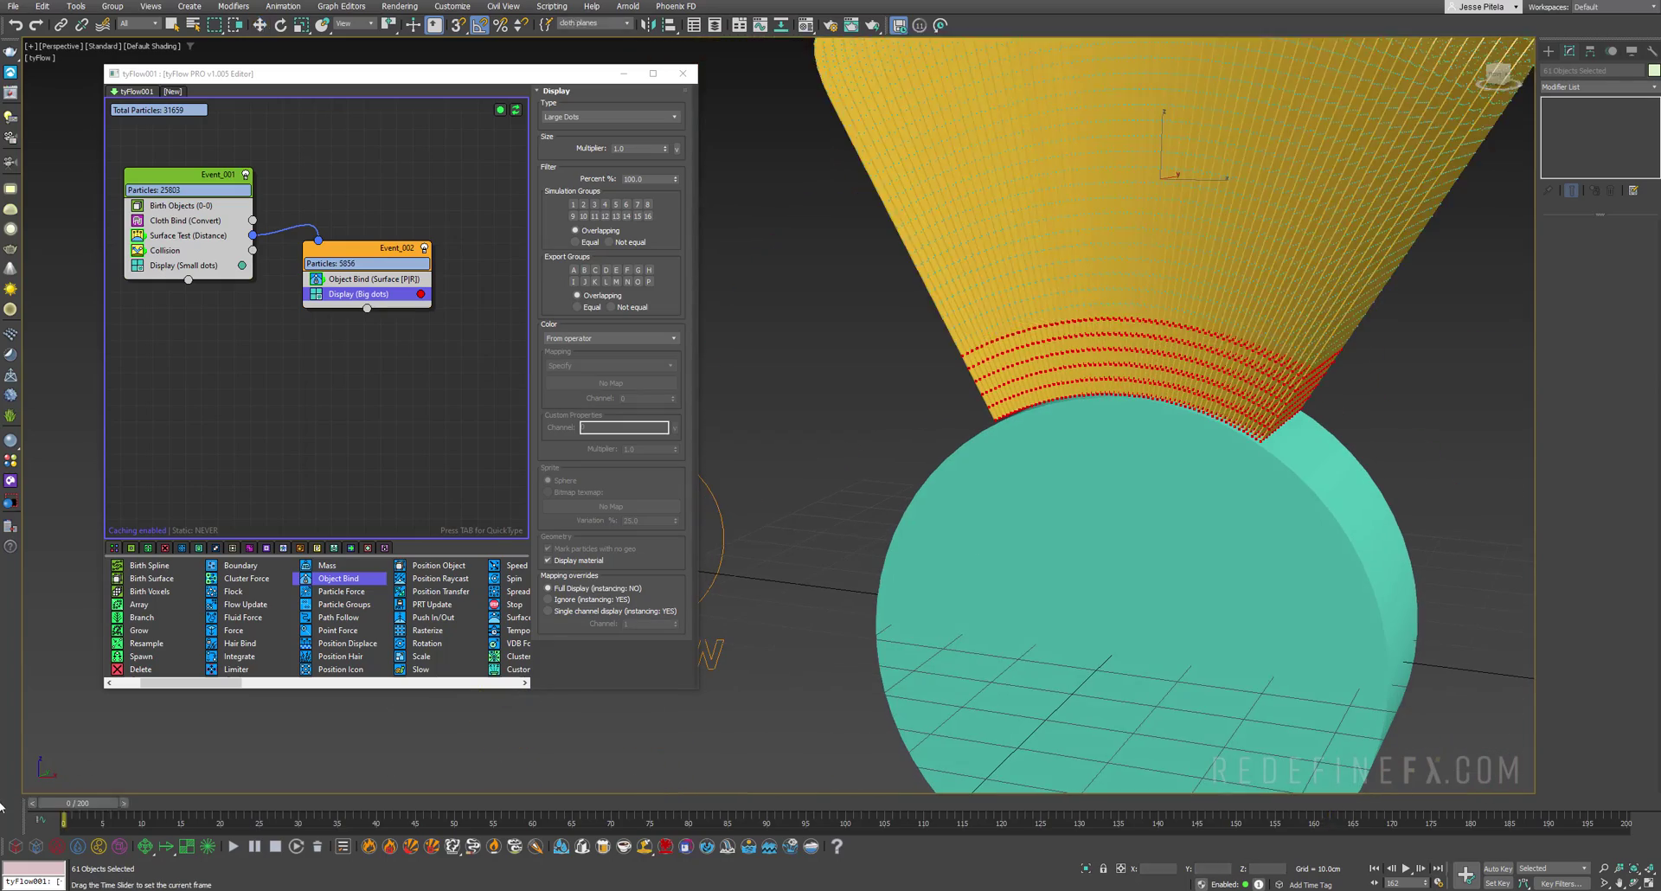
Step: Set the Surface Test's timing to On Event Entry and check the strips at frame 11
click(164, 237)
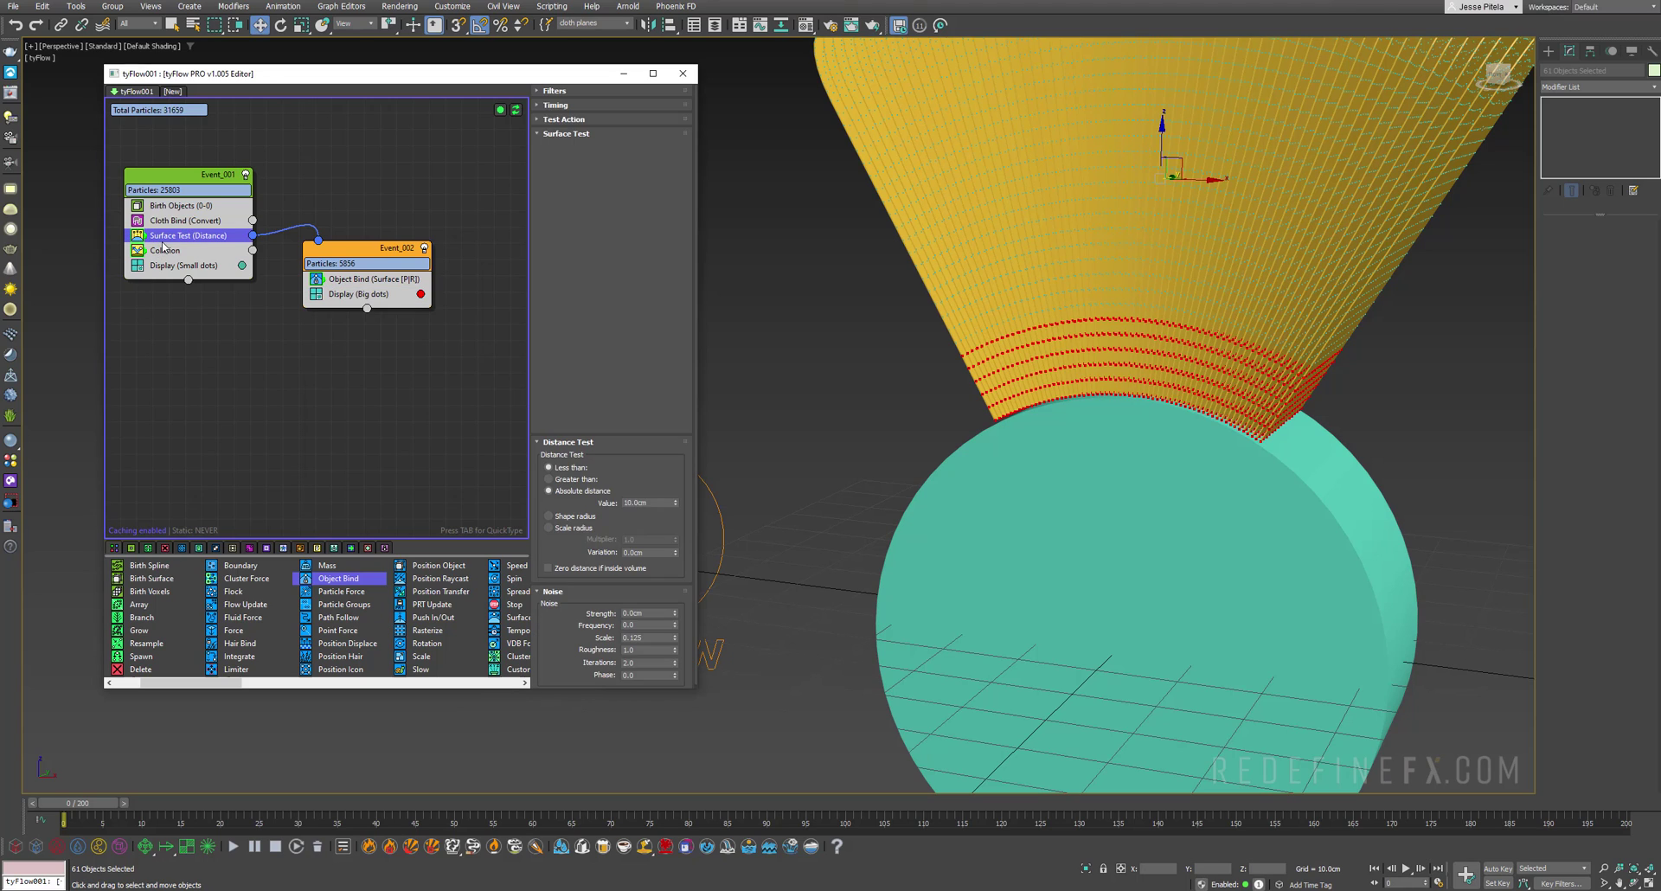
click(571, 121)
click(570, 134)
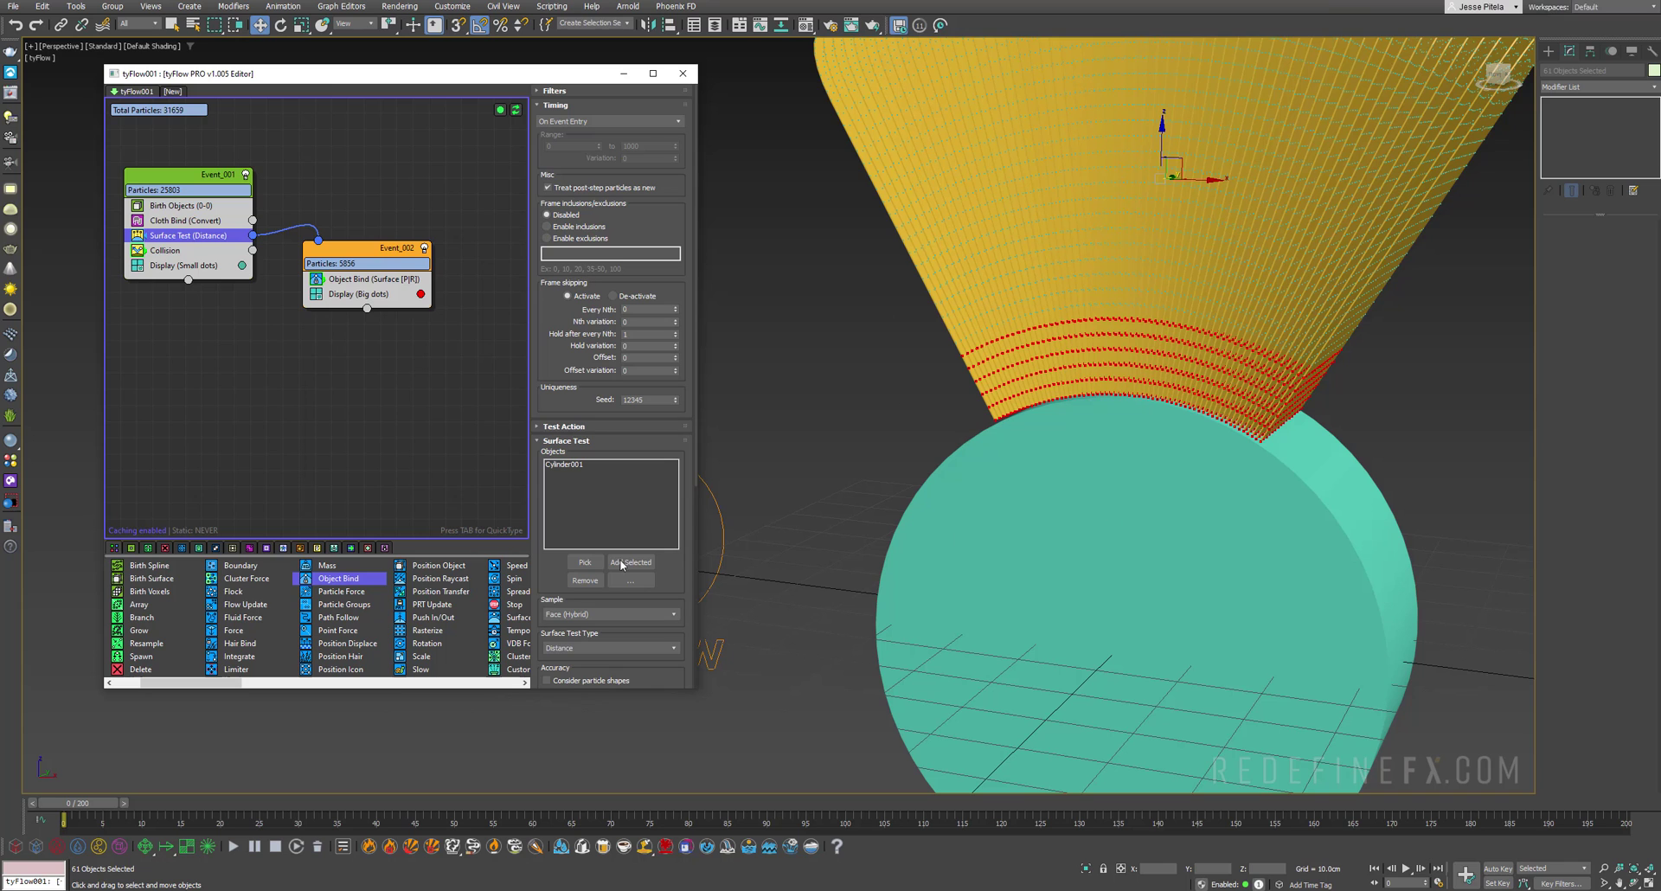
scroll(1073, 348, down, 3)
middle_drag(1077, 350, 979, 411)
drag(104, 805, 113, 809)
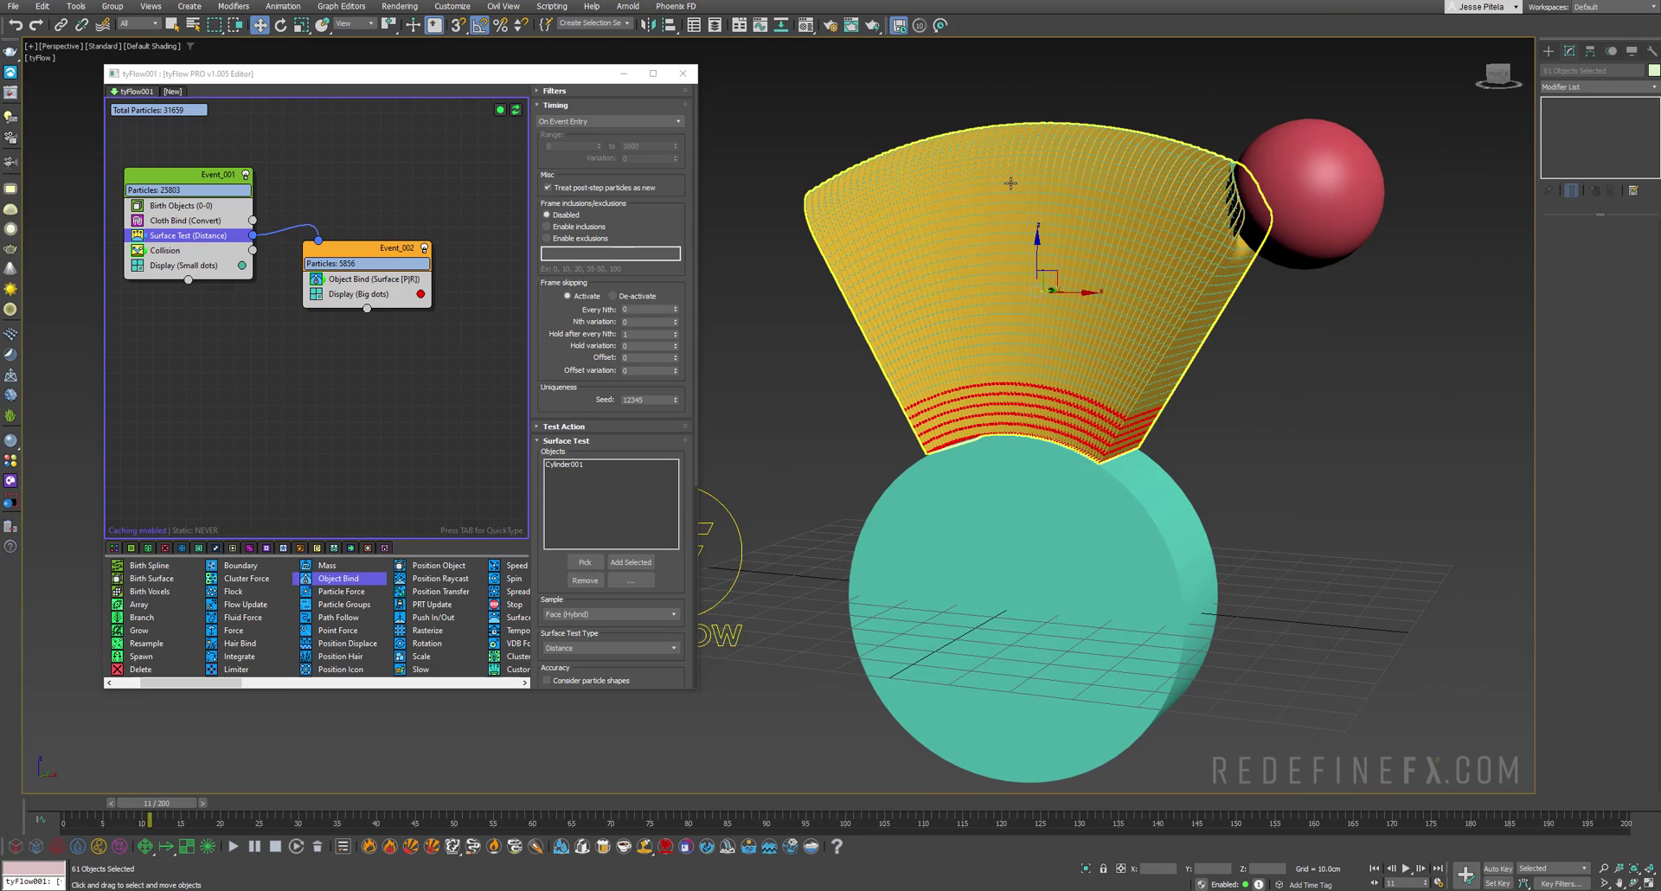
alt+middle_drag(1009, 178, 1098, 212)
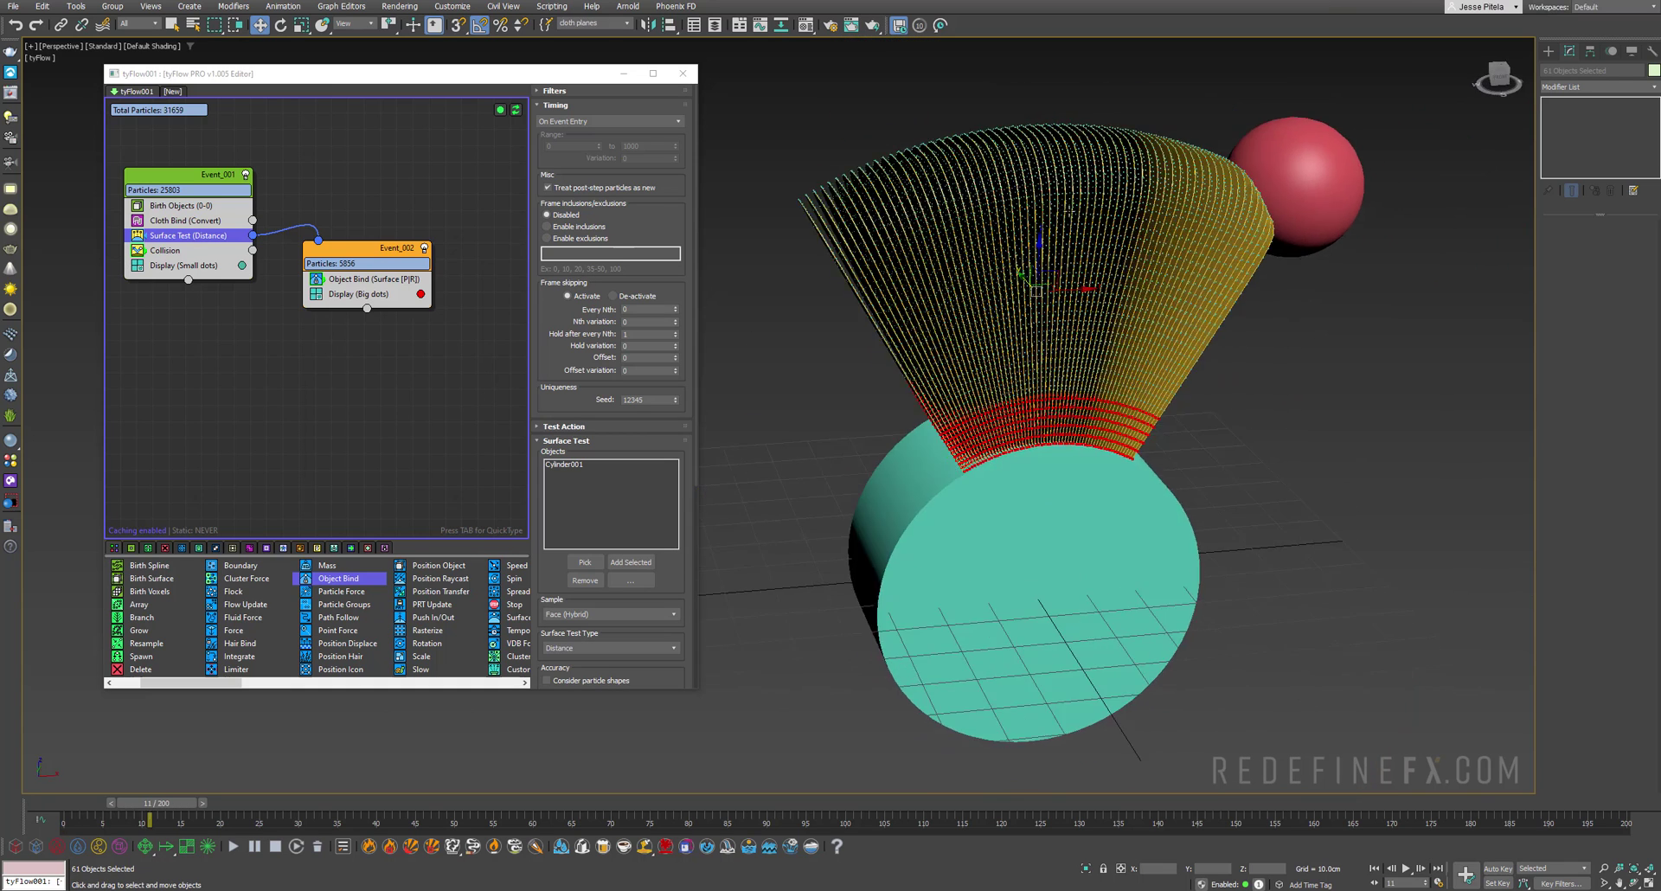
Step: Enlarge the flow editor and insert a SET Custom Properties operator after the Surface Test, saving the TM to a named Custom TM channel
drag(536, 75, 575, 80)
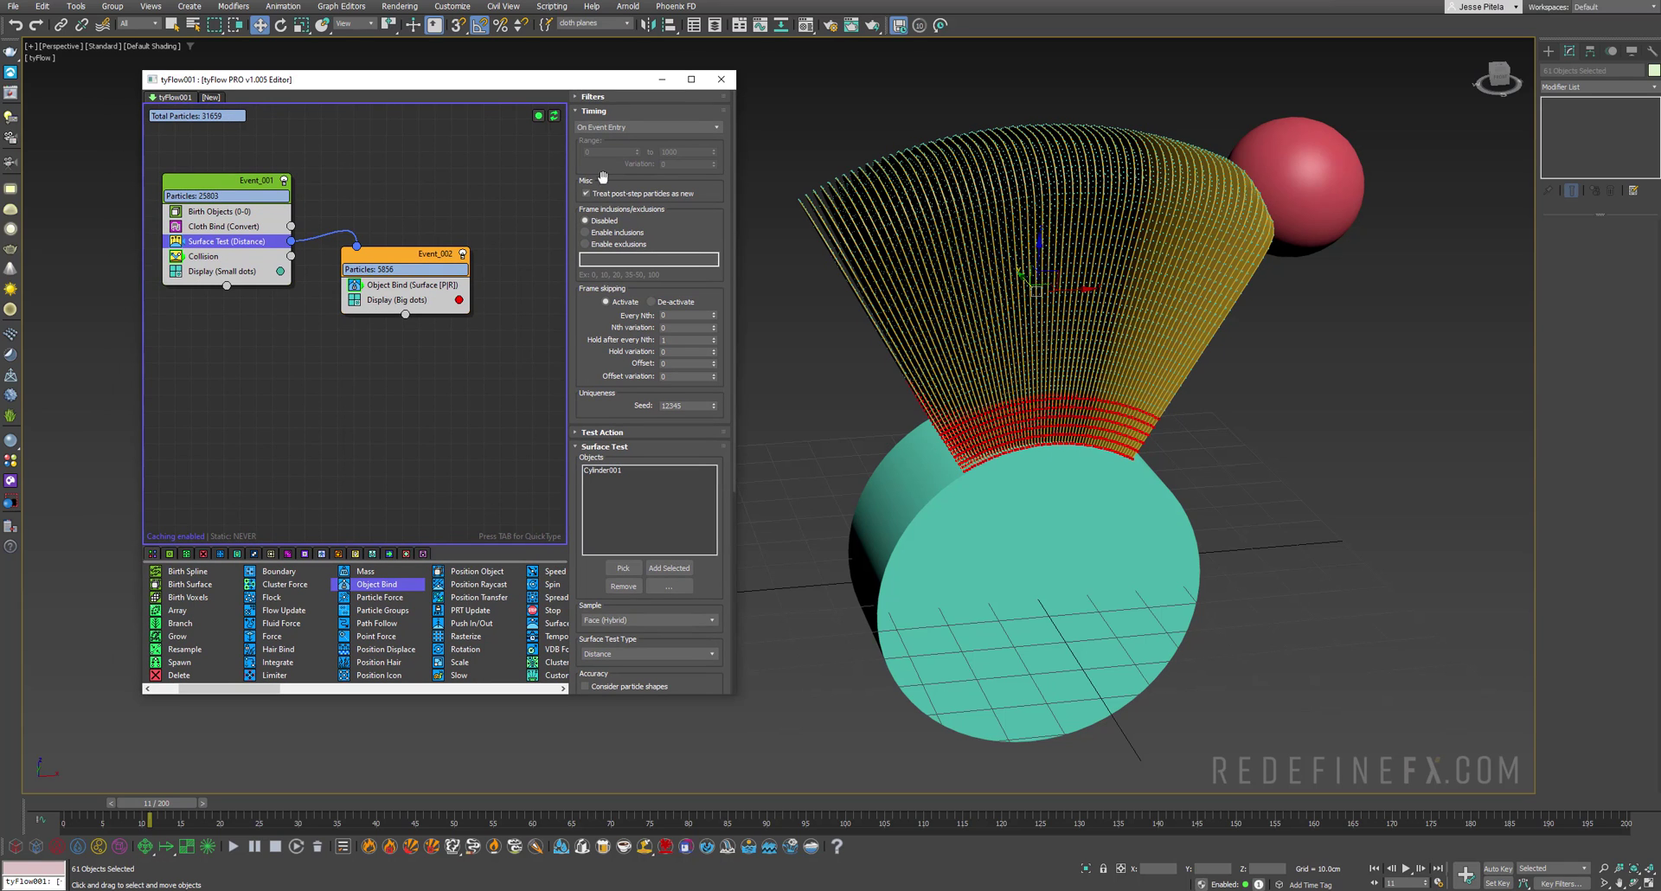
drag(735, 697, 794, 747)
scroll(346, 675, right, 2)
drag(381, 728, 205, 253)
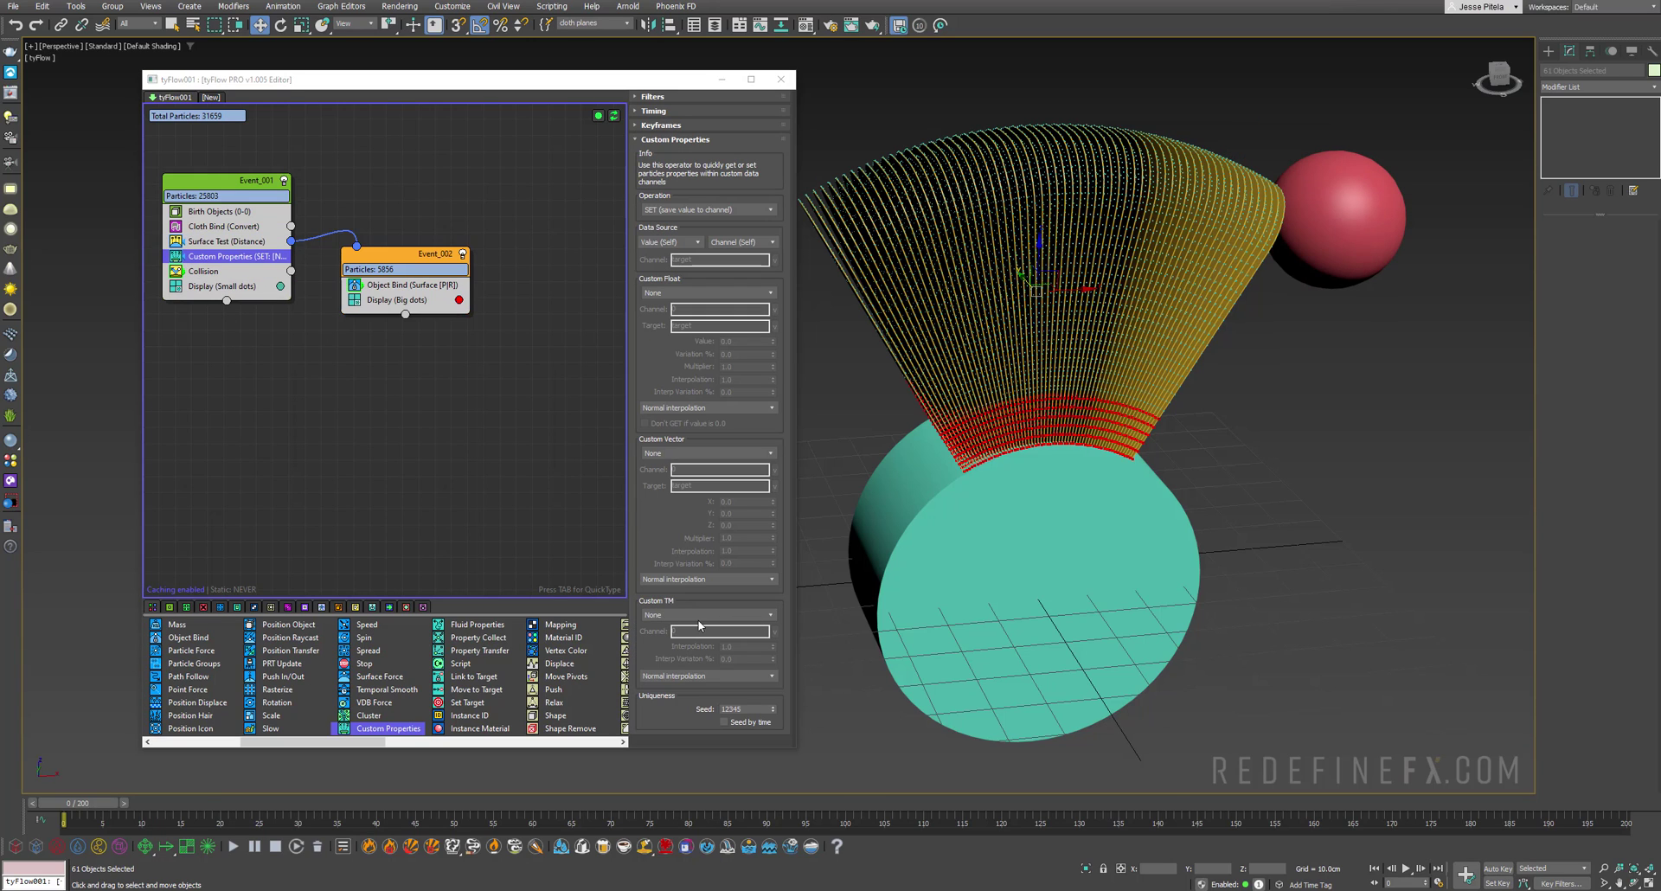
click(697, 615)
click(653, 695)
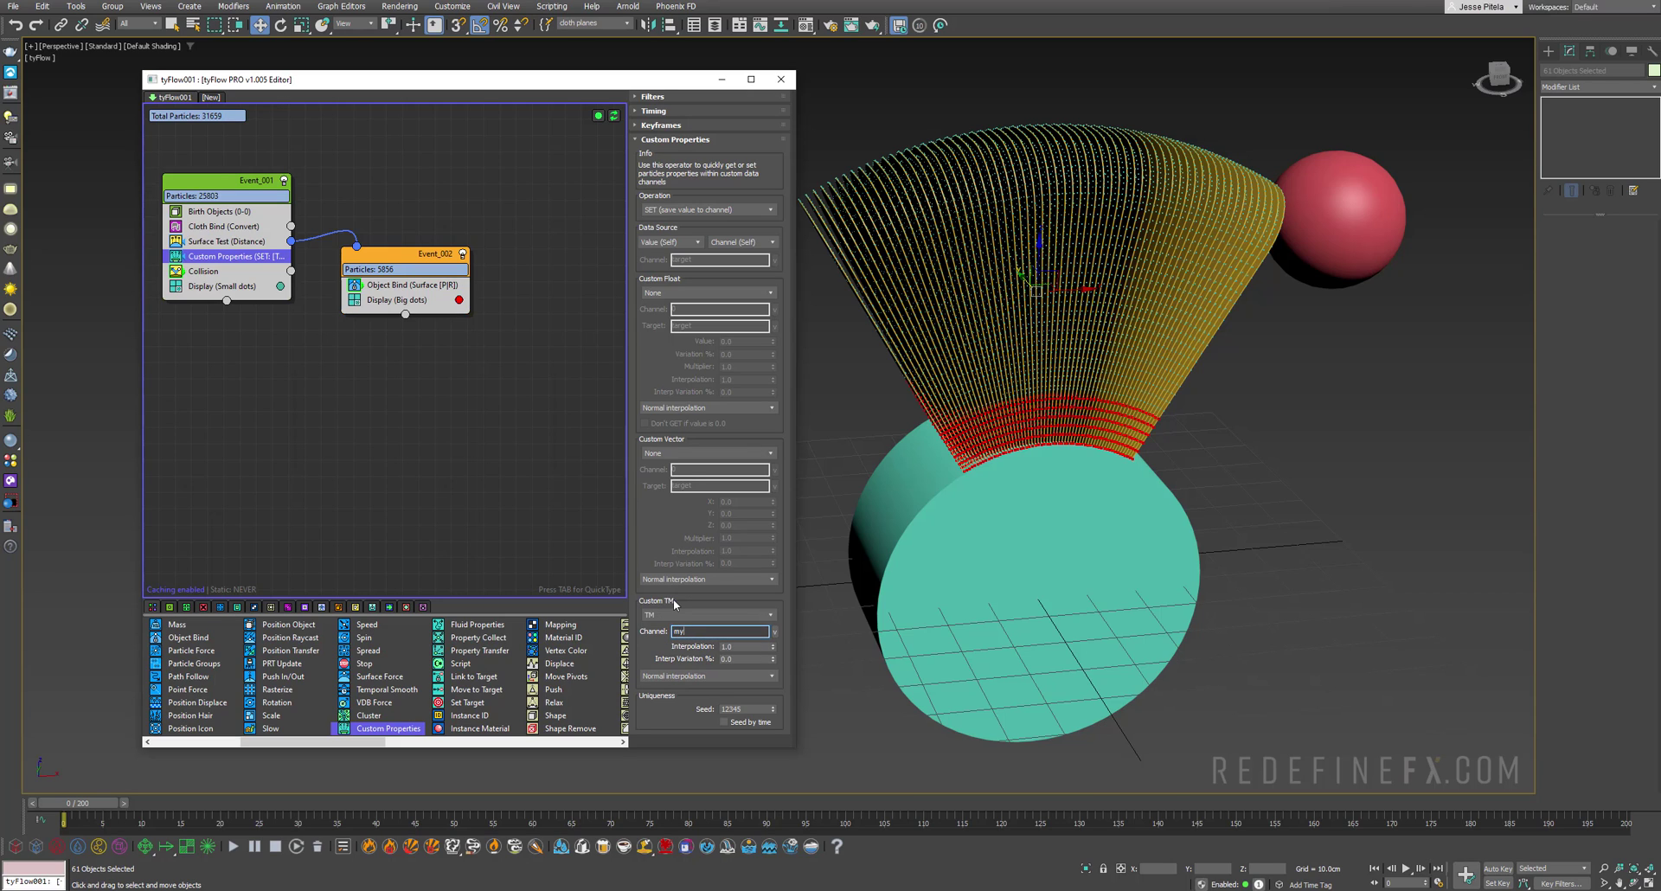
Step: Rearrange Event_001 and Event_002 and add a Property Test below Collision in Event_001
drag(391, 254, 429, 265)
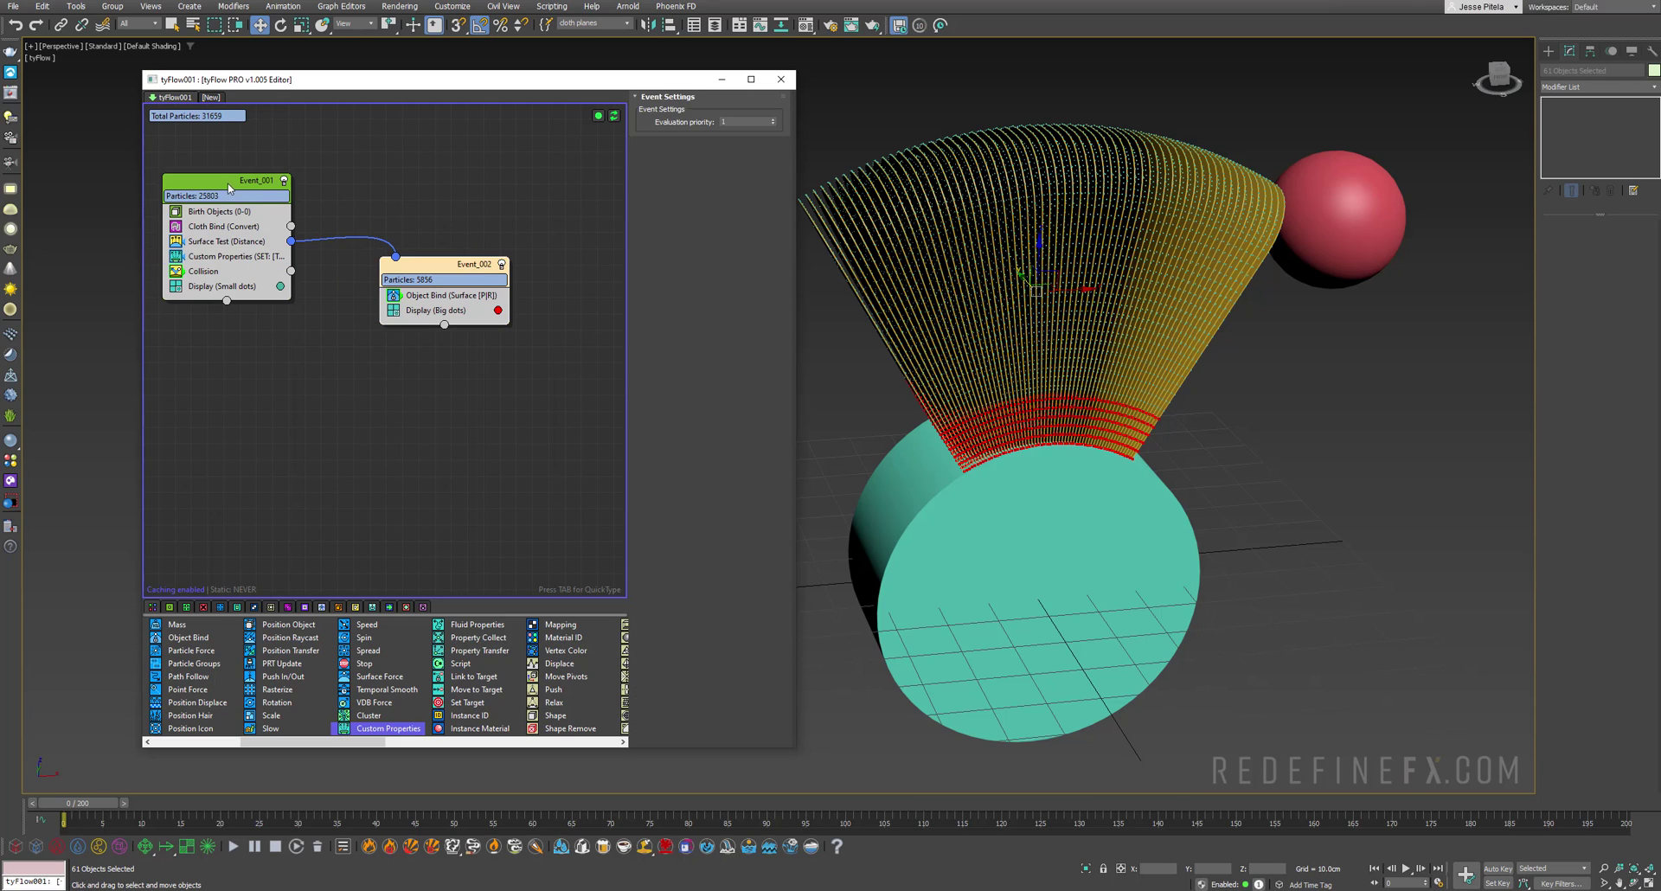
drag(229, 183, 230, 161)
drag(418, 265, 395, 257)
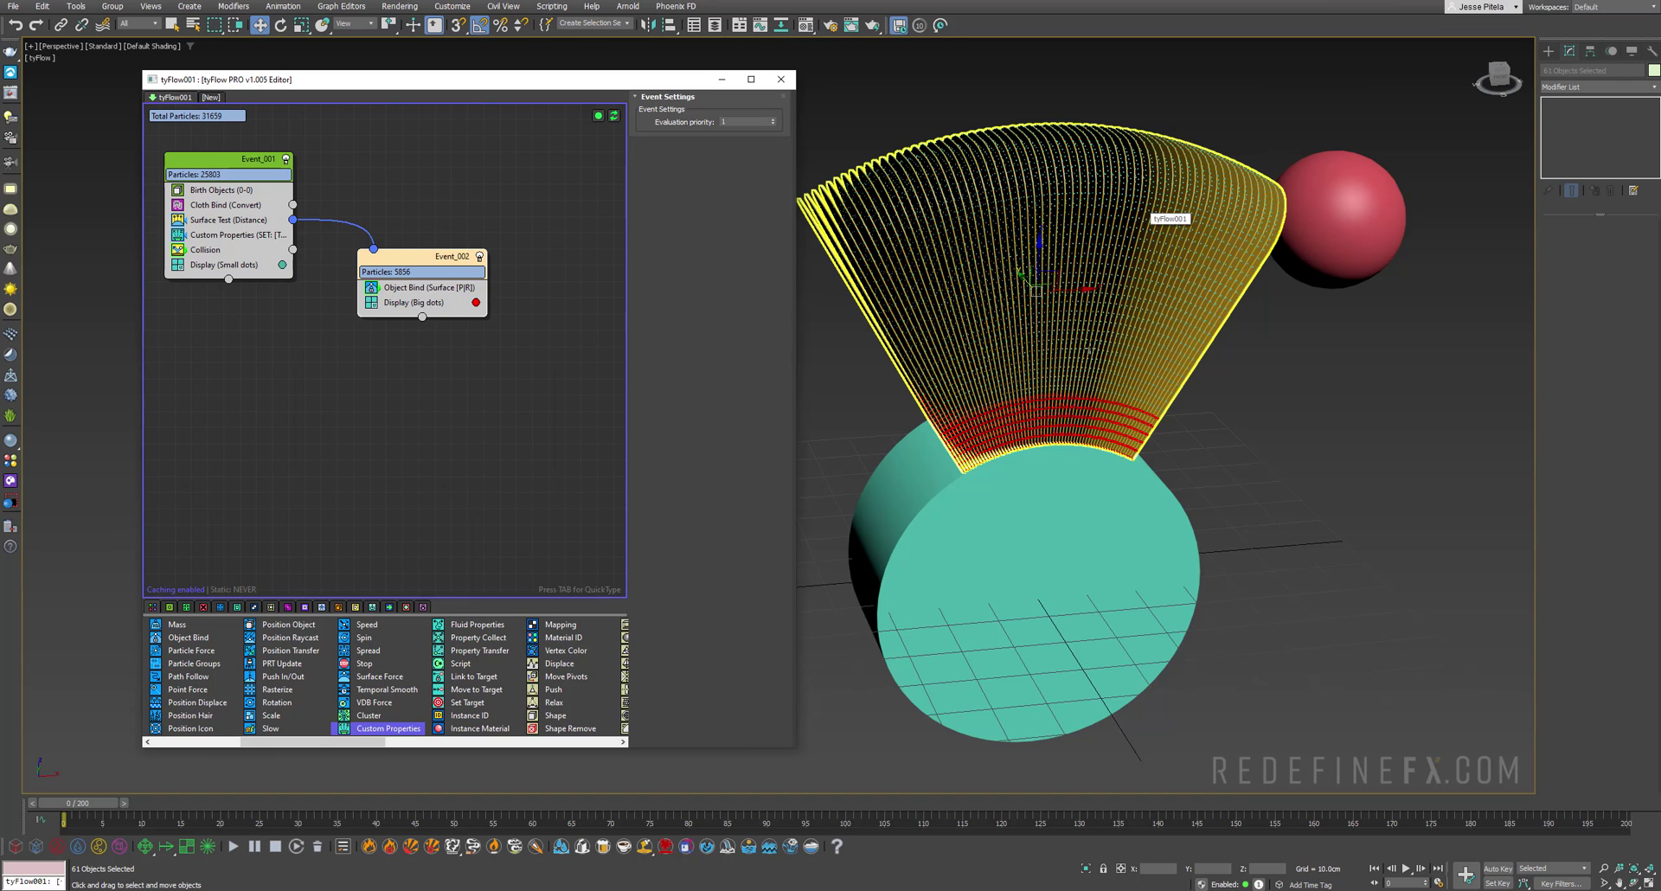
drag(303, 742, 472, 745)
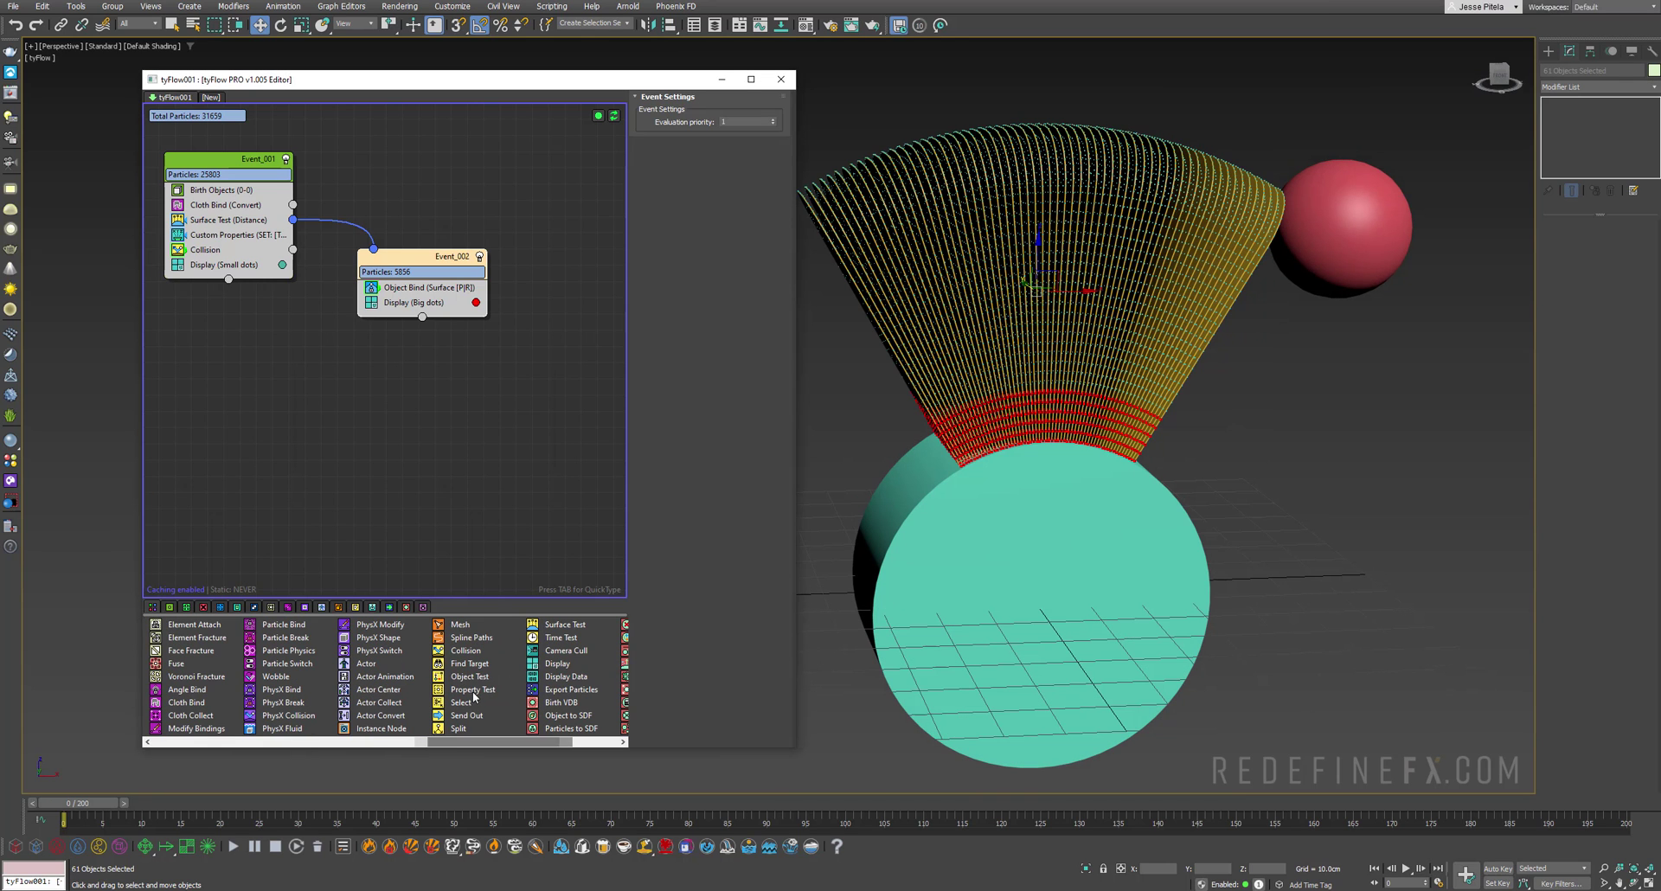
drag(457, 653, 452, 656)
drag(471, 690, 228, 262)
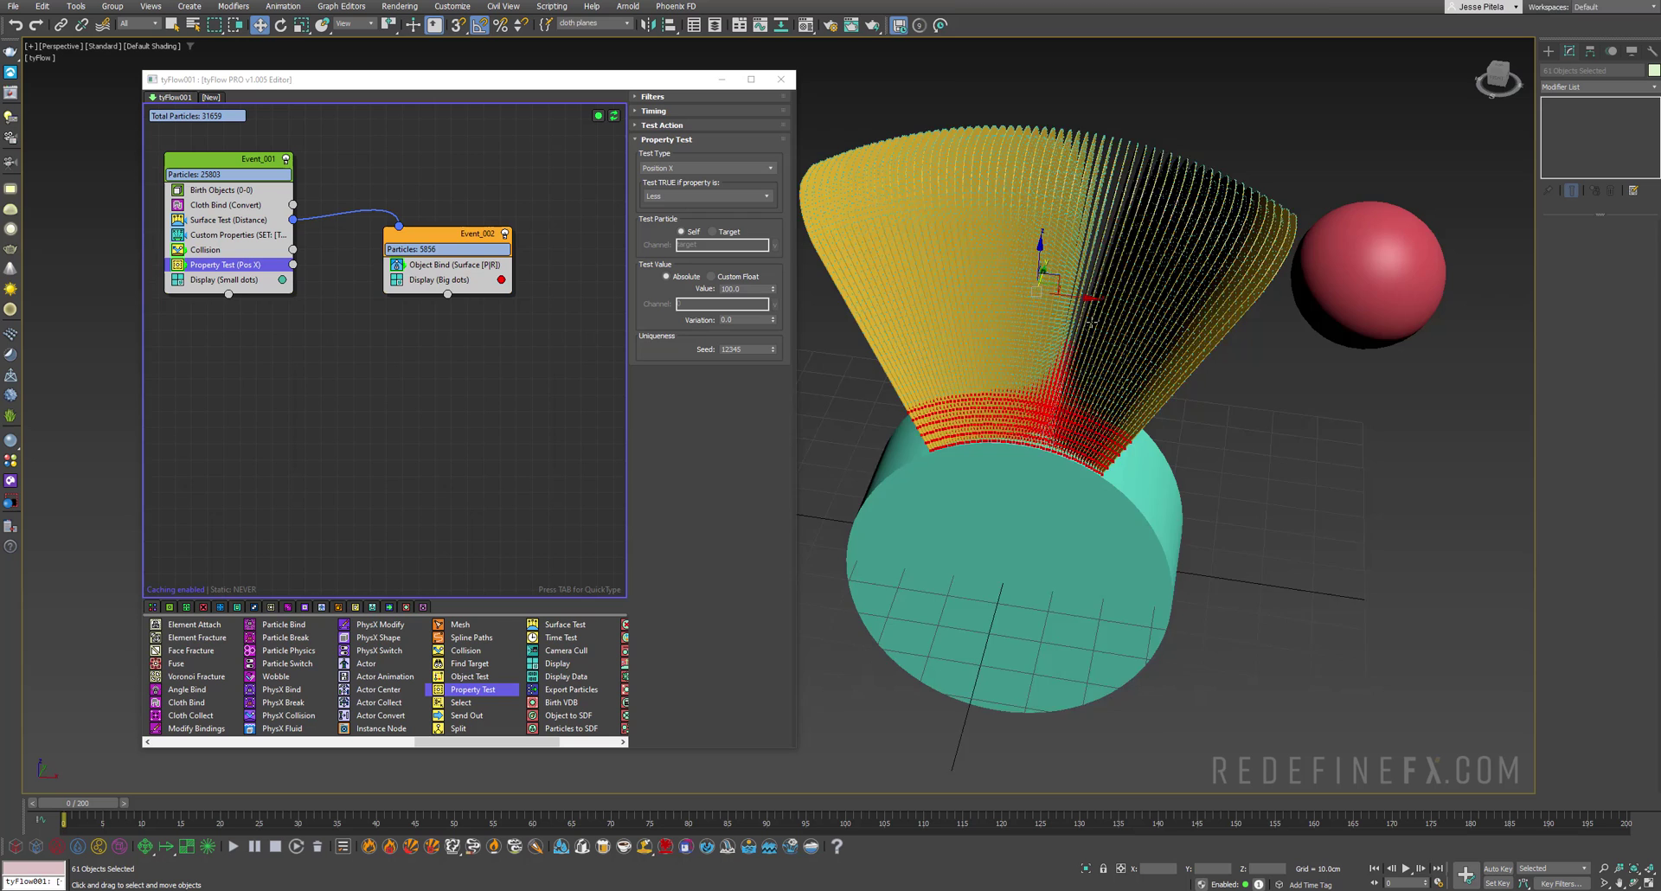
alt+middle_drag(1090, 433, 1128, 446)
alt+middle_drag(1178, 358, 1194, 343)
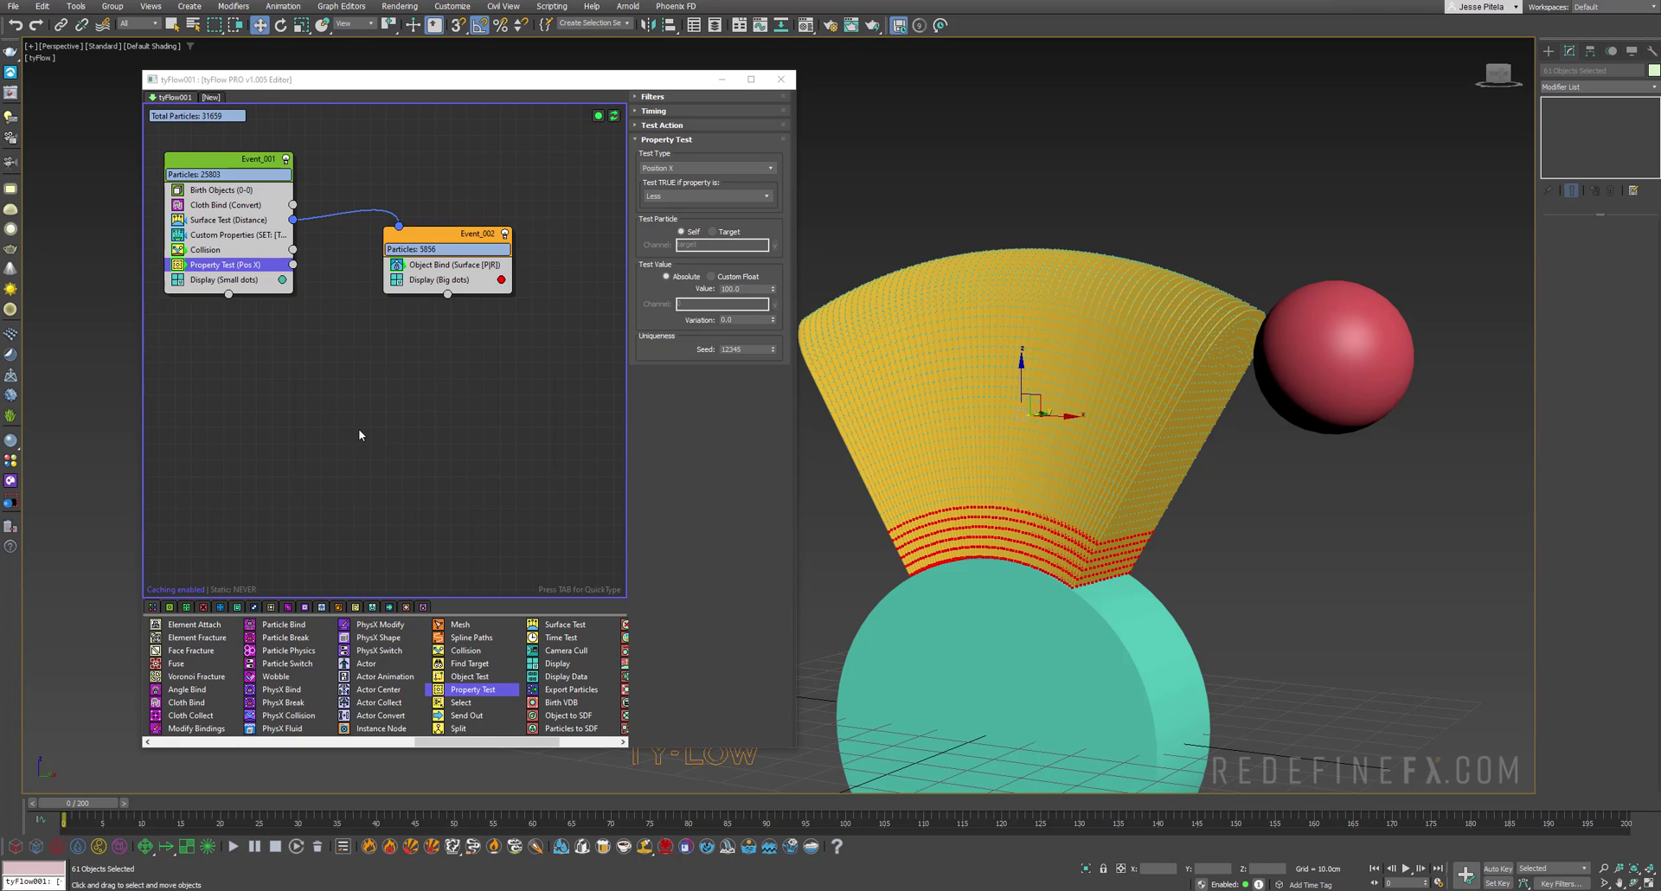
Step: Make the Property Test check Velocity Magnitude for Greater with a new threshold, and send its output to a new event containing a Display operator
click(683, 168)
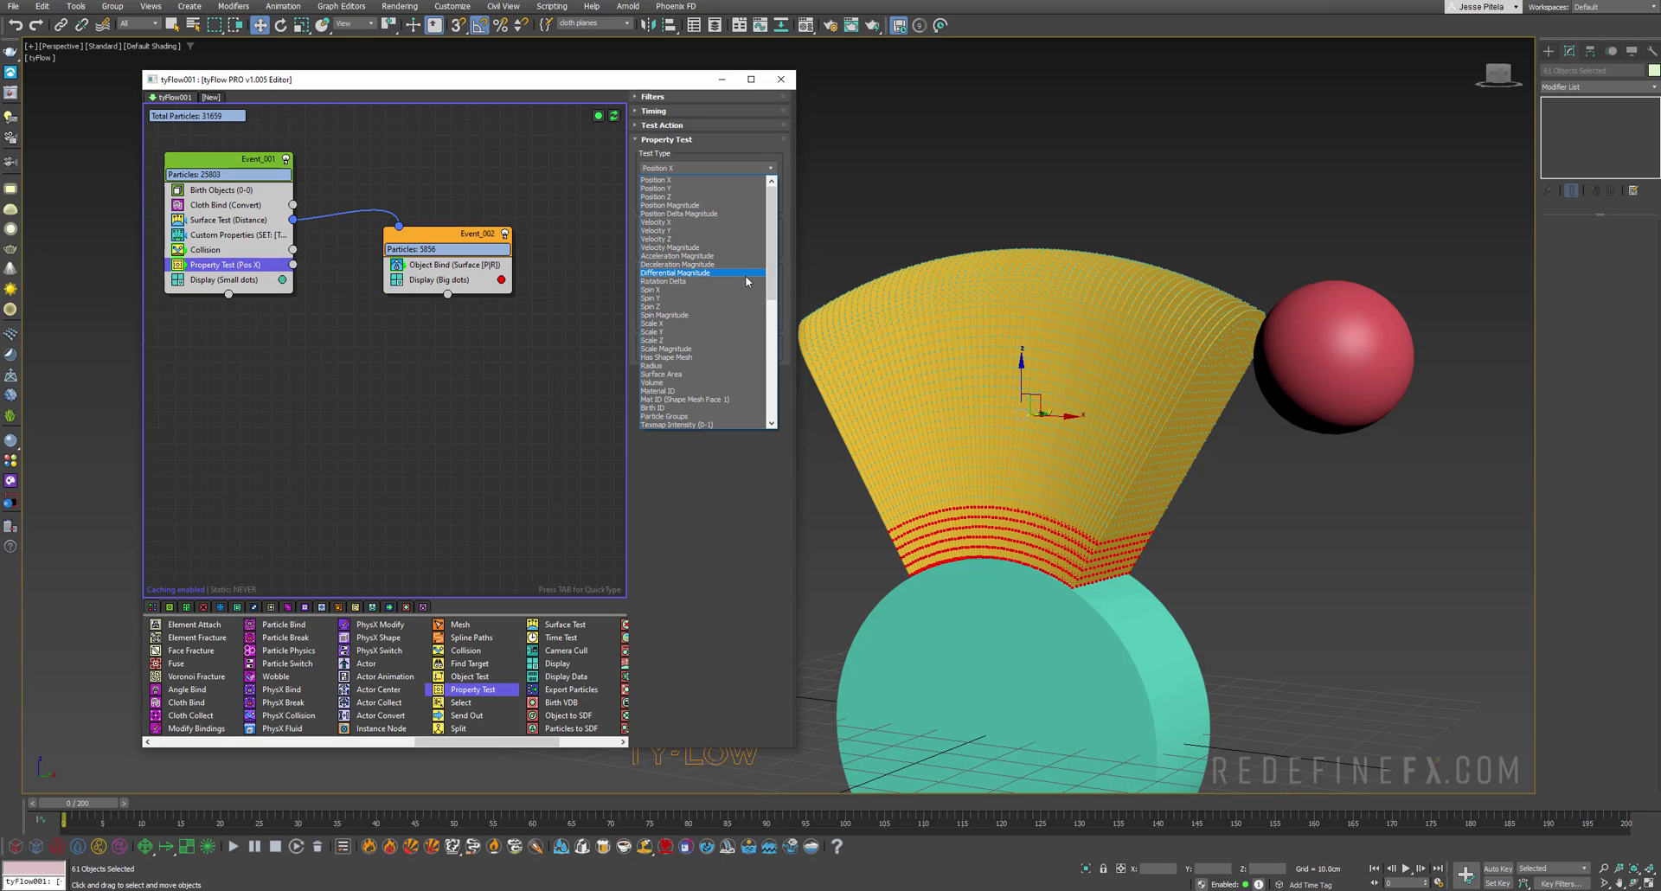
click(693, 248)
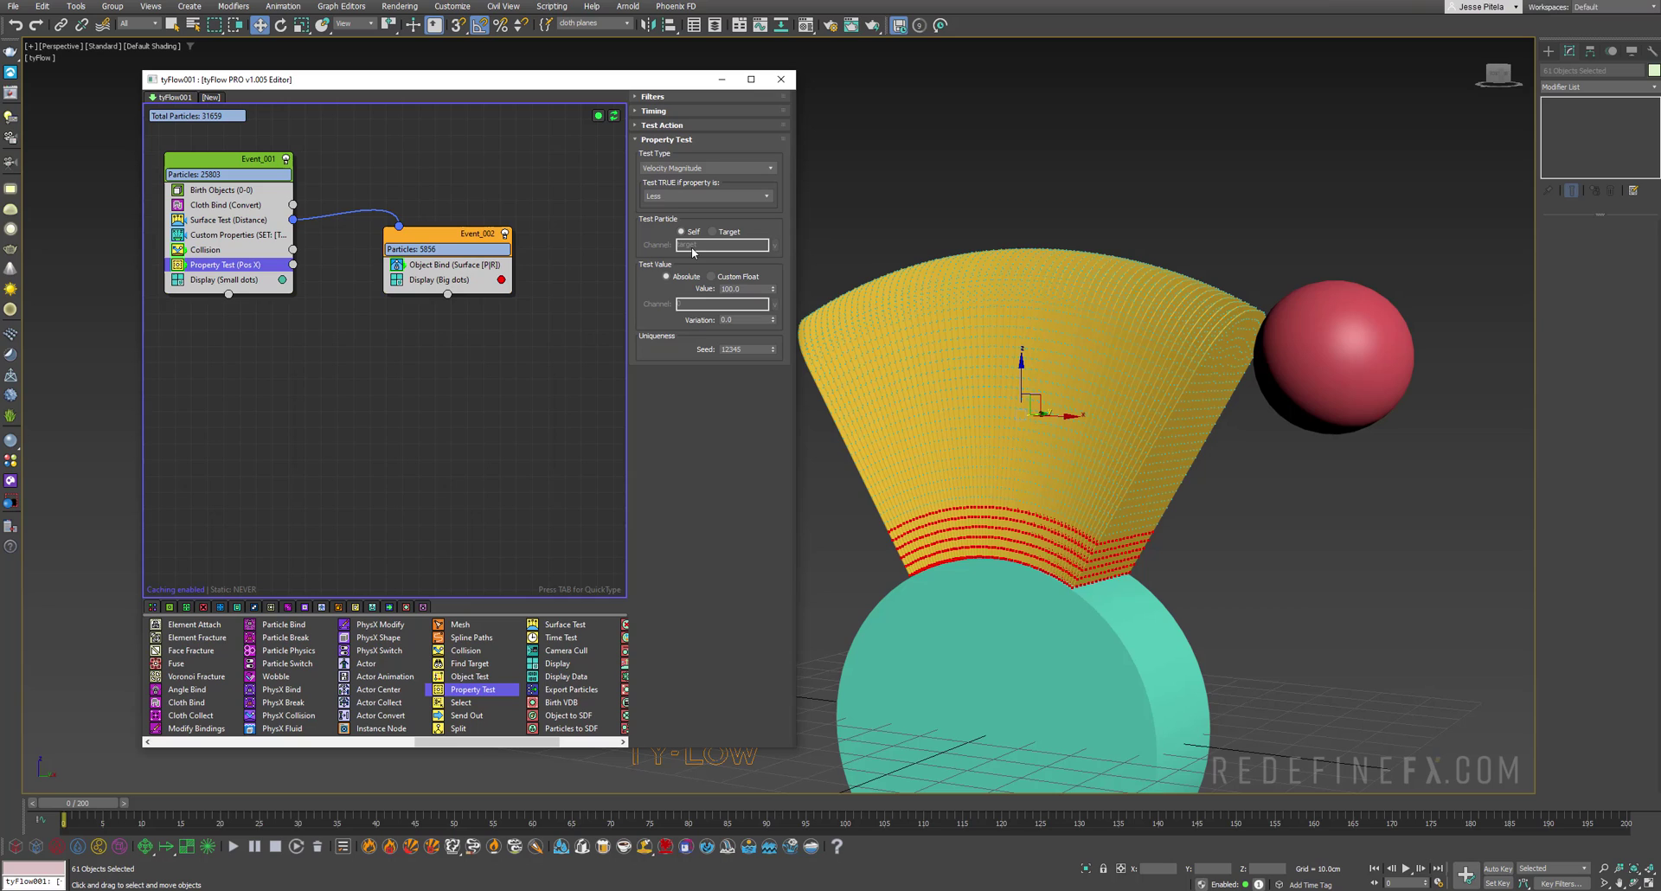
click(660, 197)
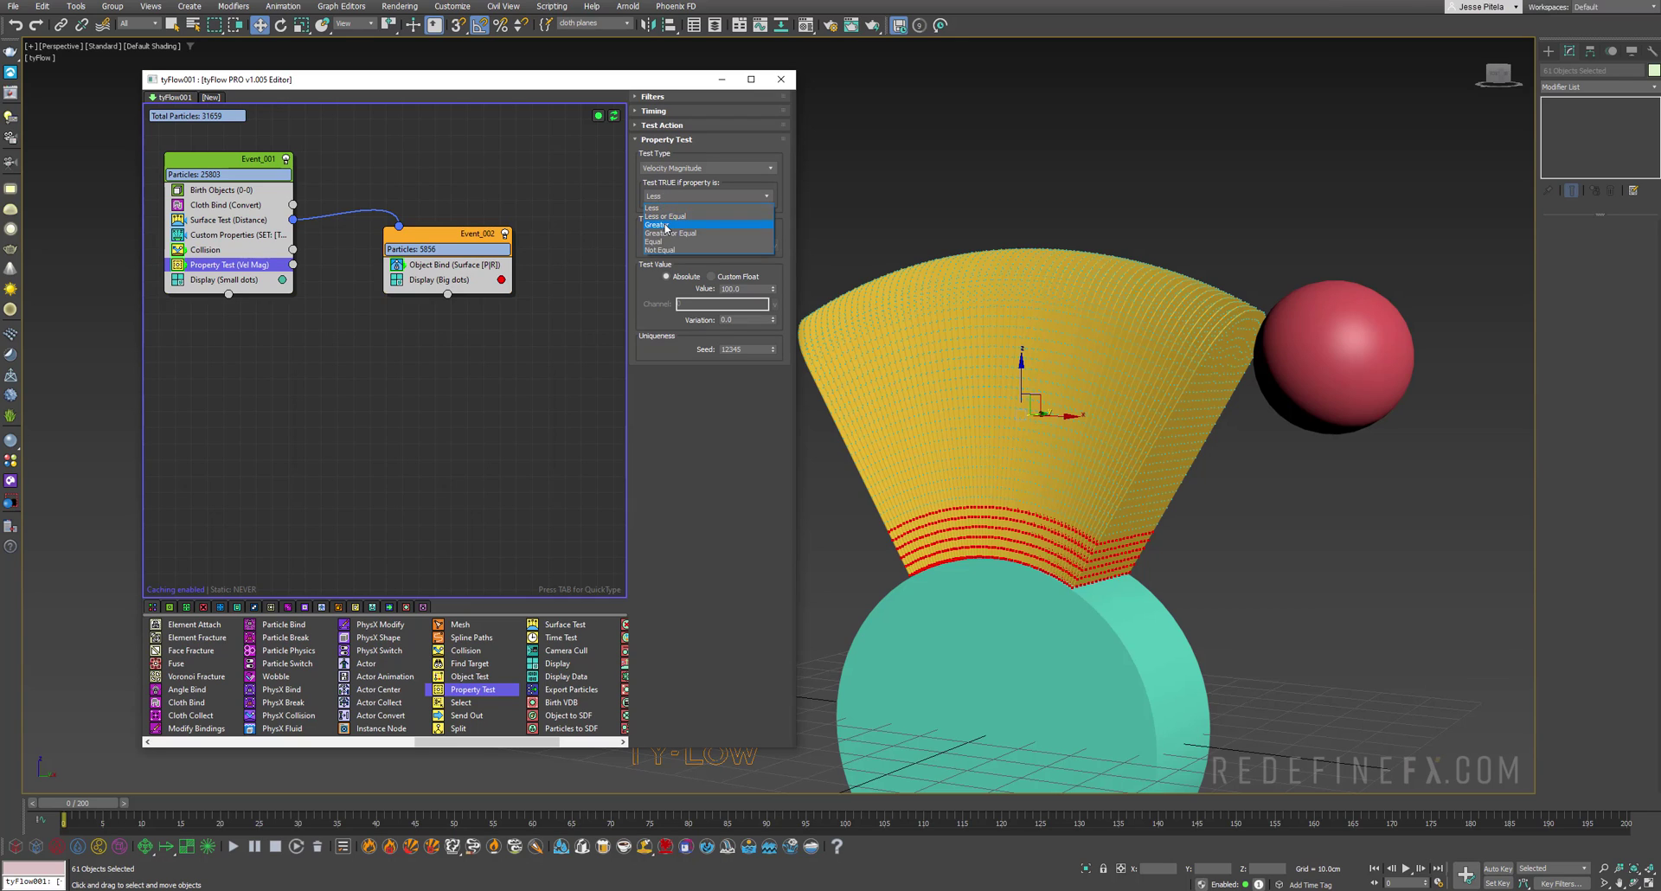
click(666, 230)
drag(738, 289, 697, 295)
key(Return)
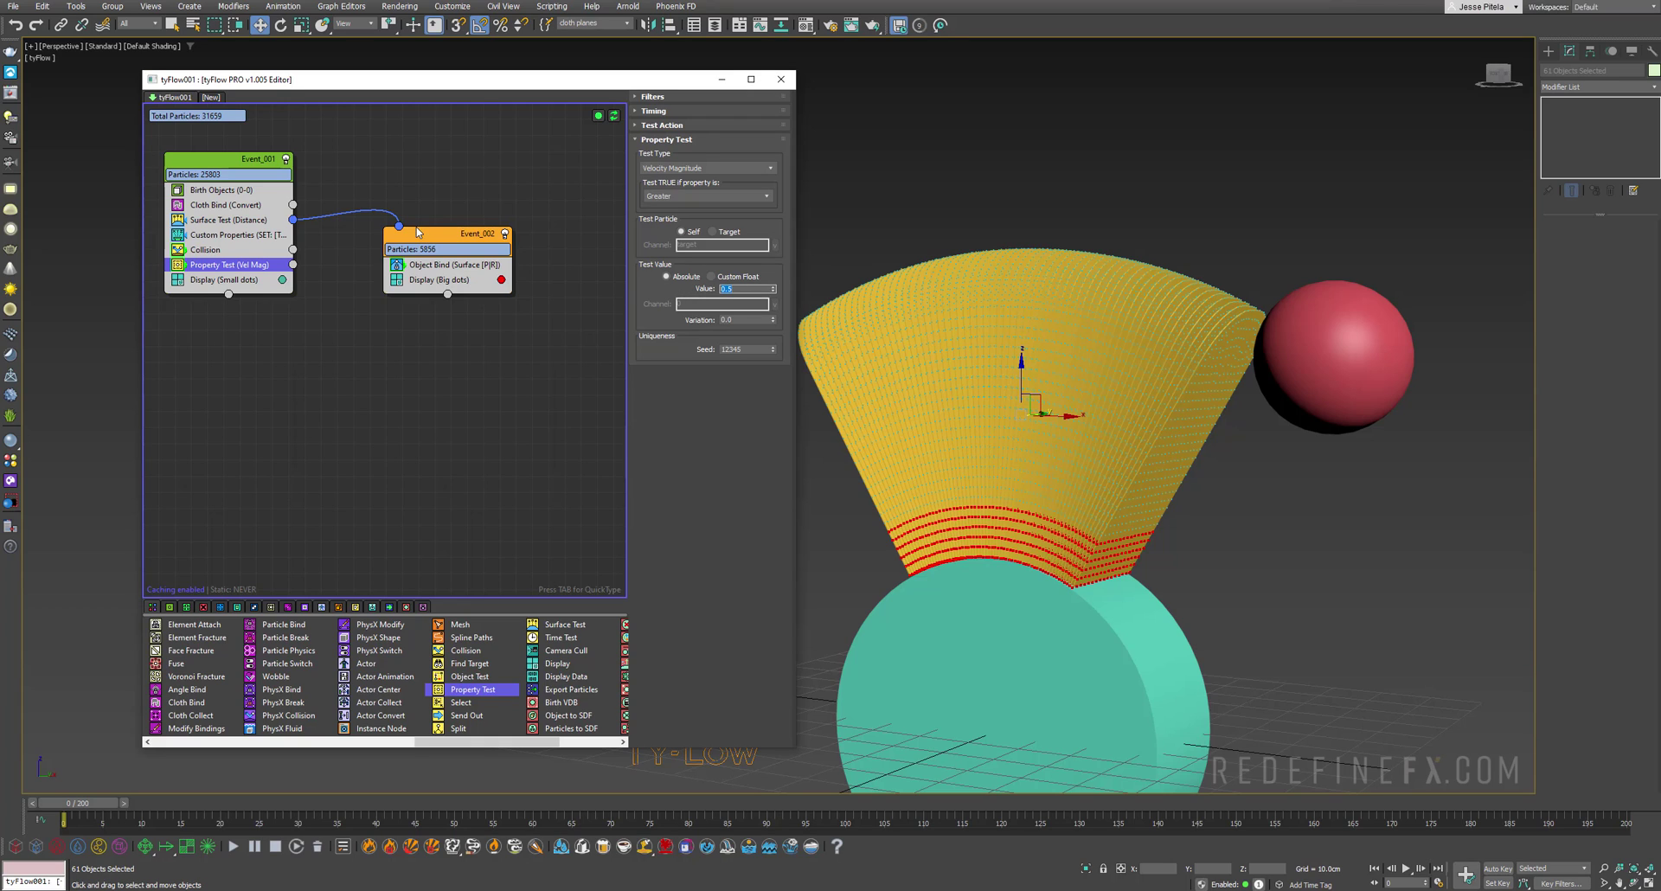
drag(417, 232, 441, 204)
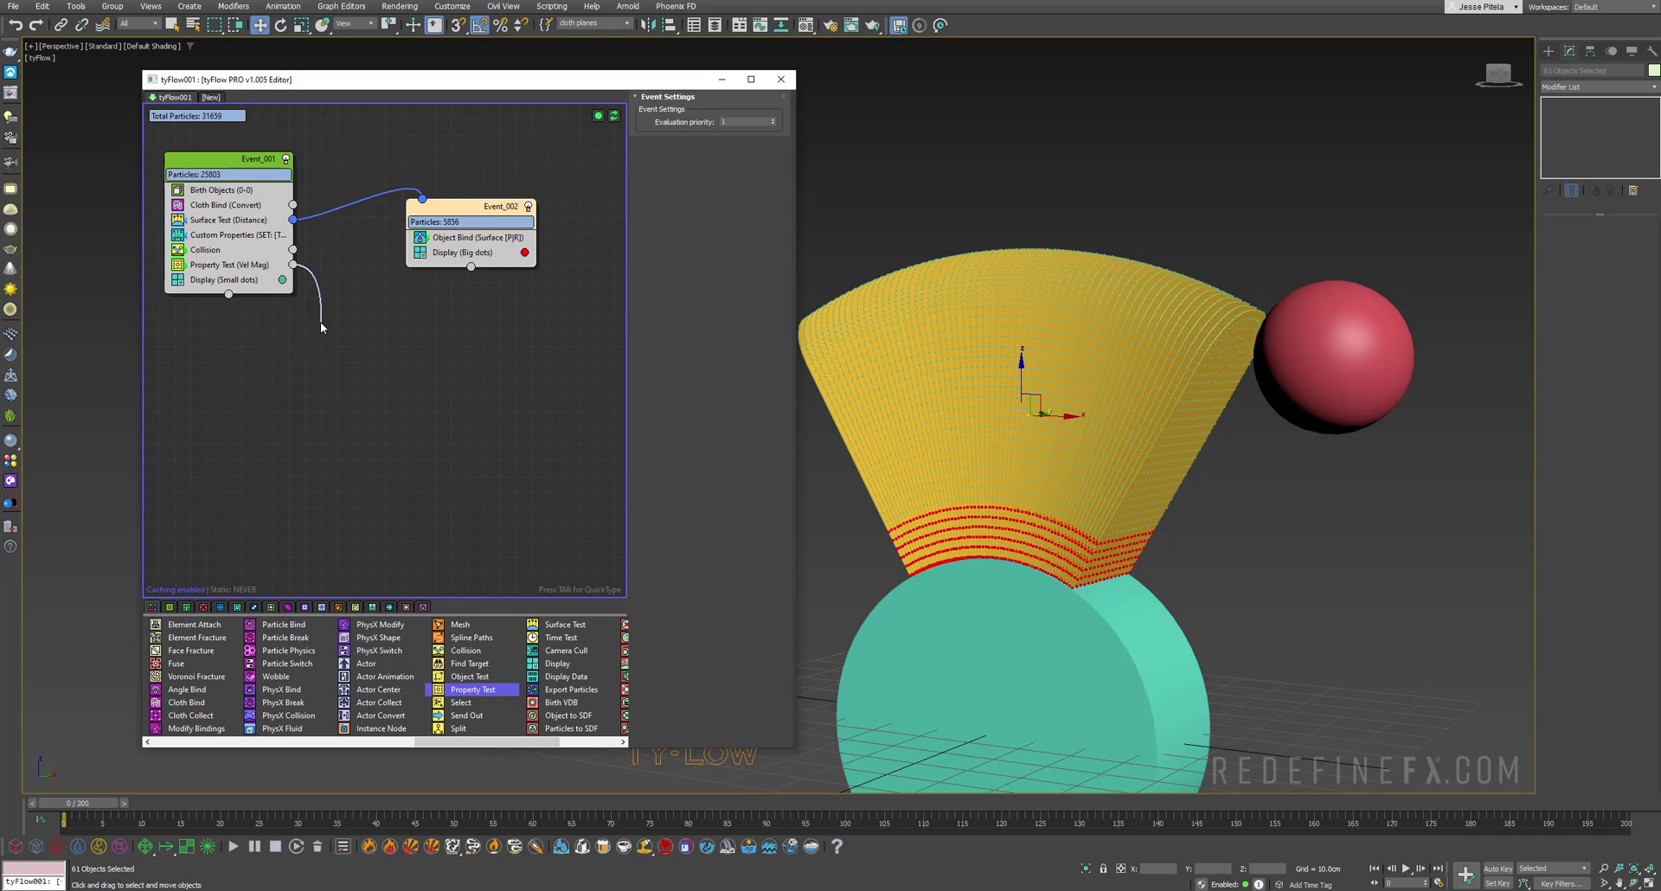
drag(320, 322, 321, 323)
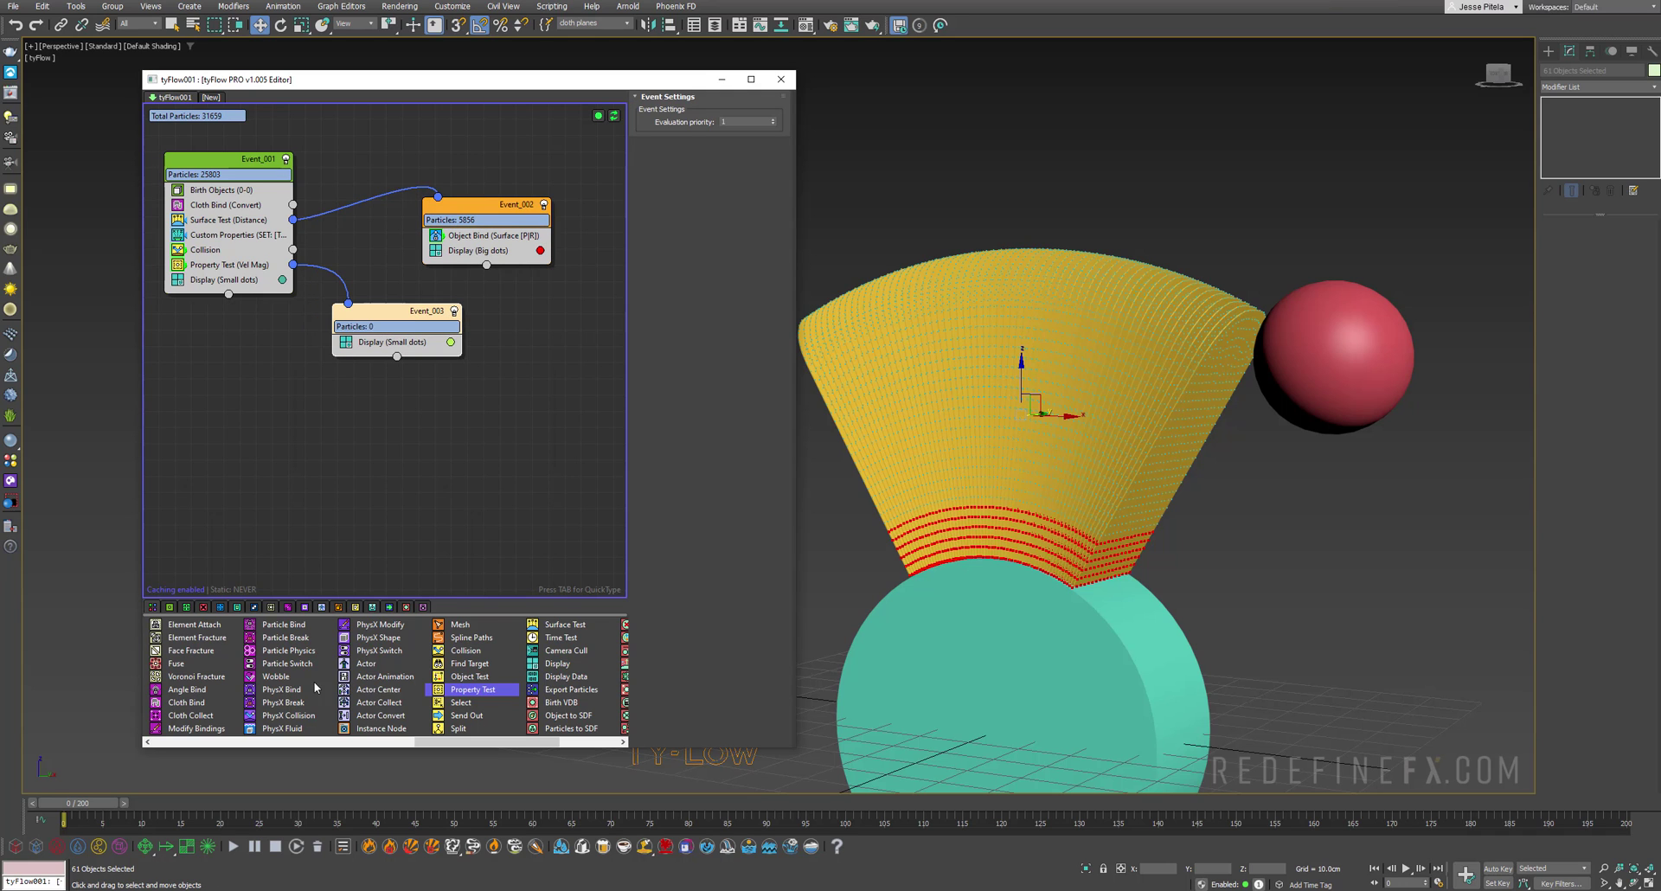
Step: Replay the preview mx_01_Perspective_preview_v002.mp4 from the start and examine how the strips recover after being deformed
key(alt+Tab)
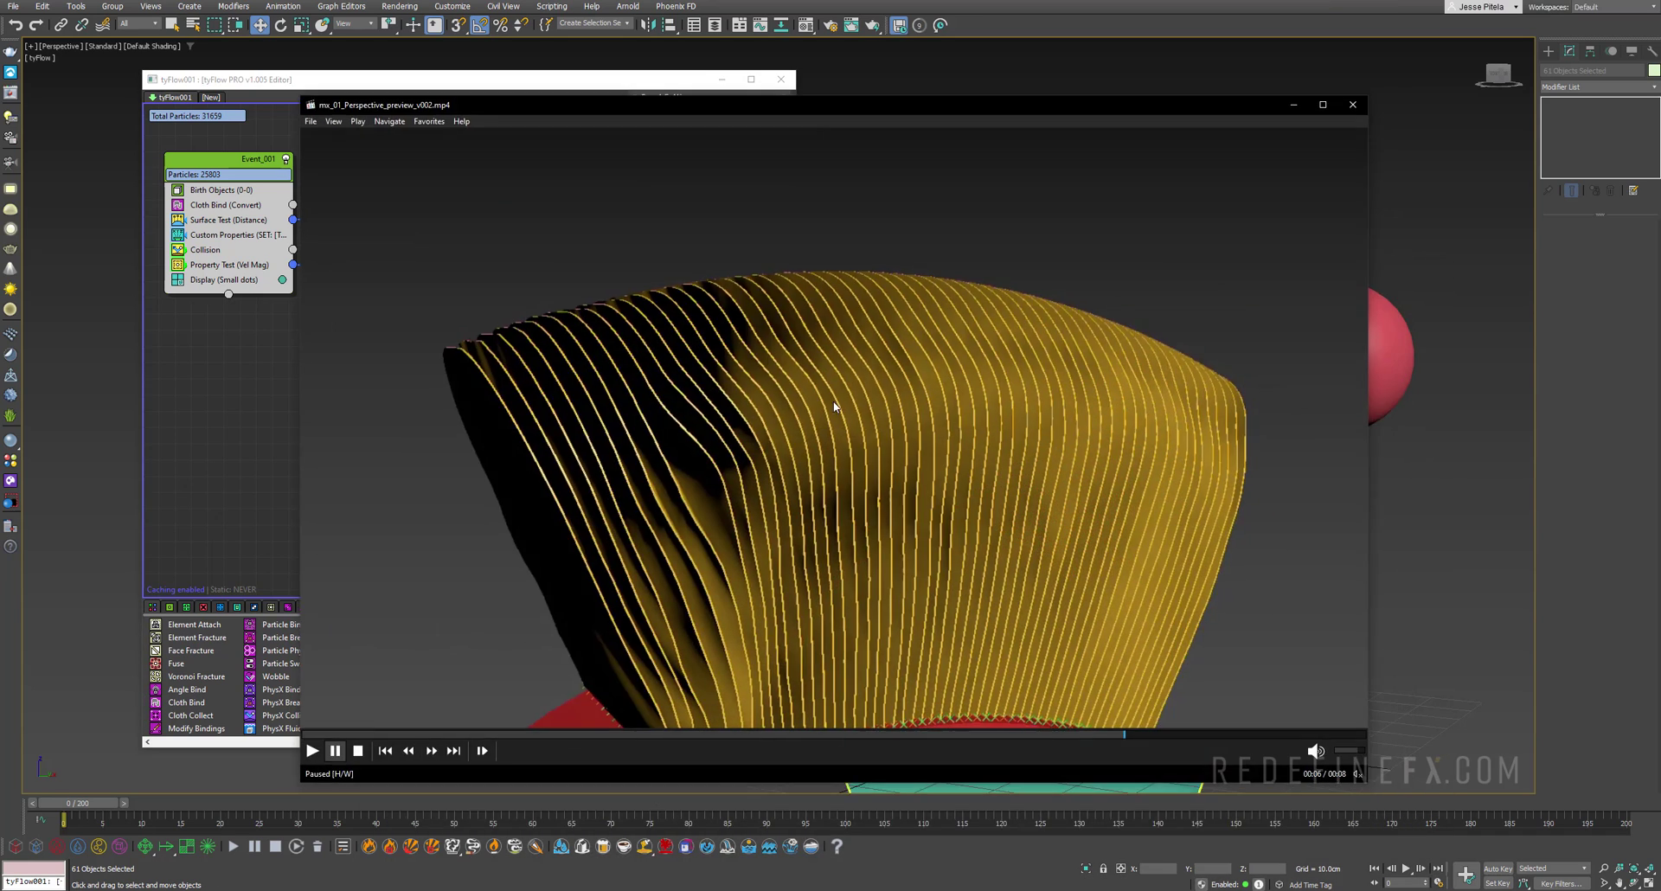
click(804, 365)
click(364, 735)
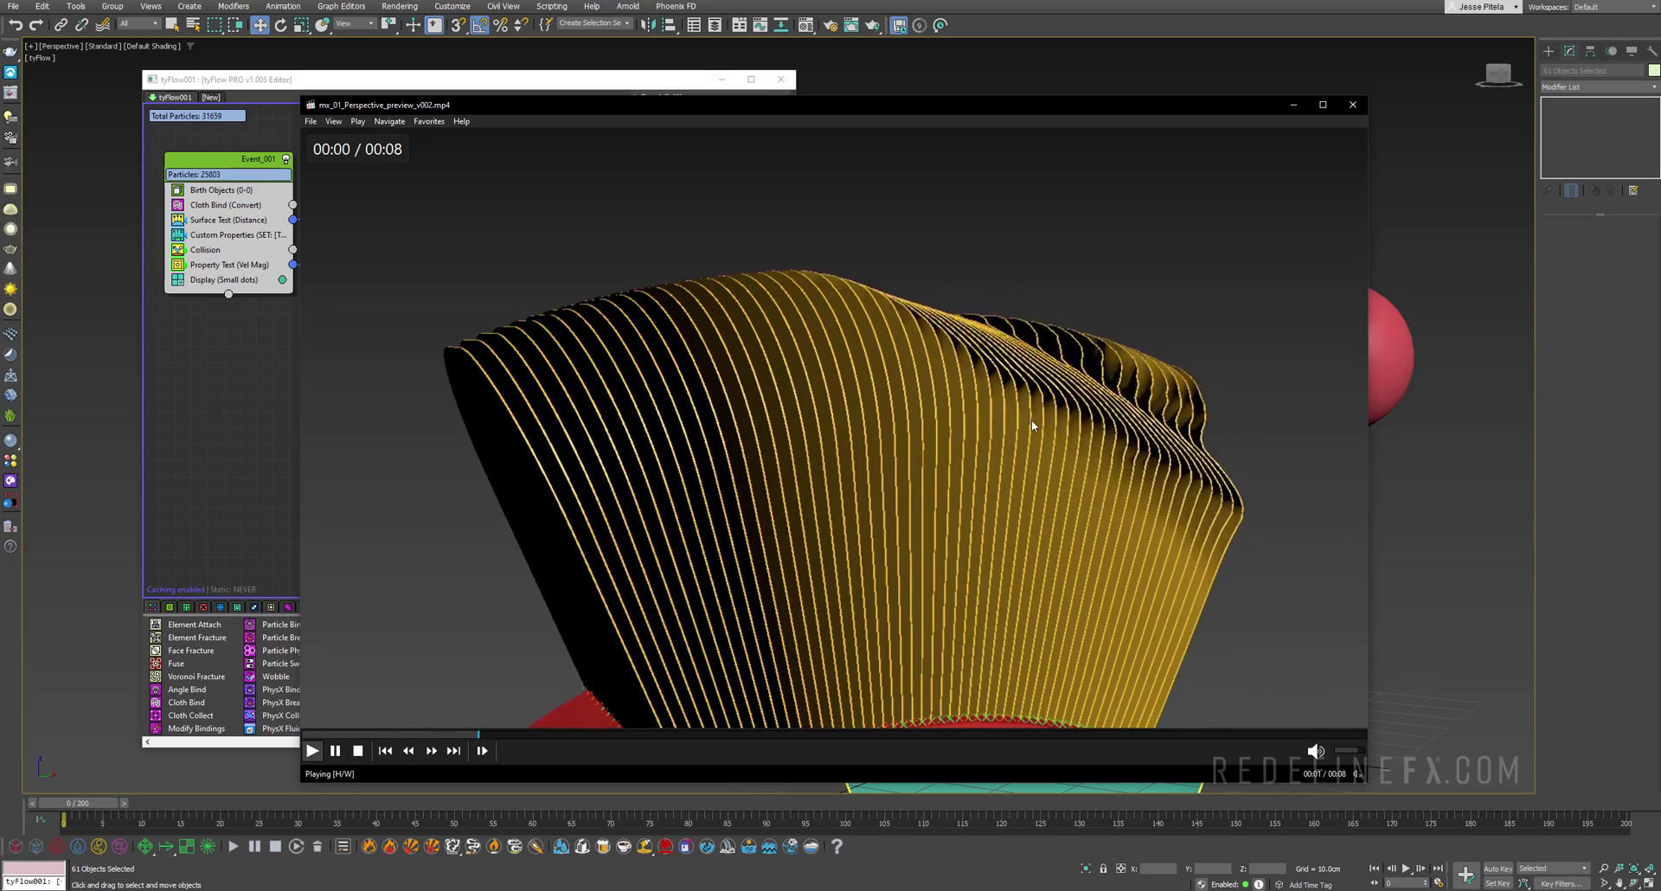
click(944, 500)
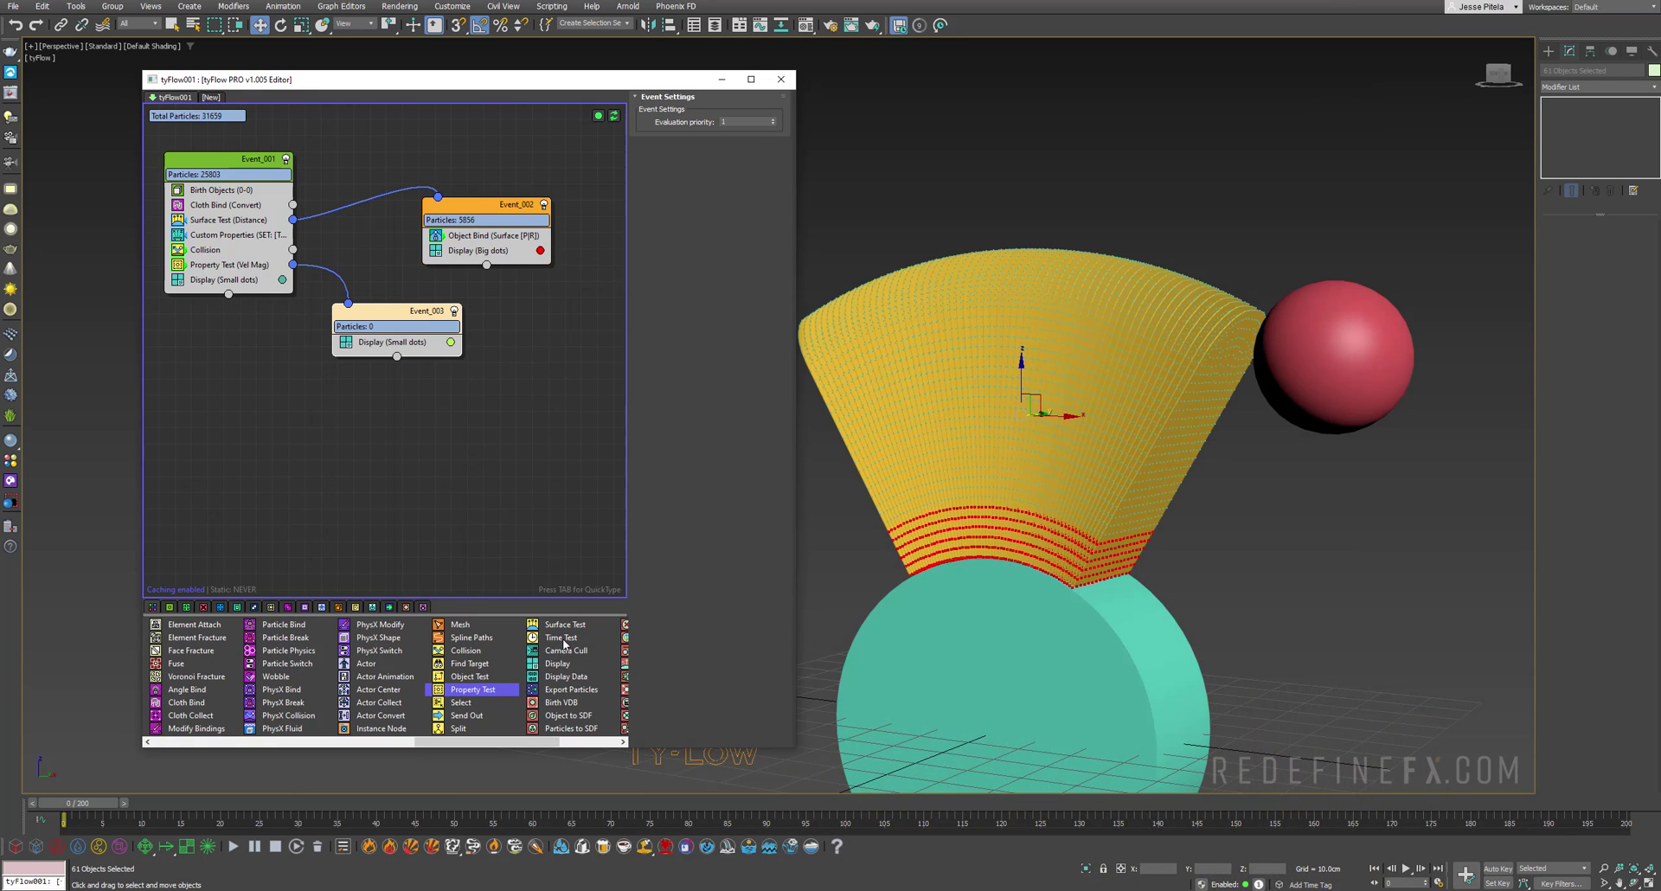
Step: Add a Time Test to Event_003 for event age of at least 20 with variation 0, and send its output to a new Display event
drag(561, 637, 393, 317)
click(753, 220)
key(Tab)
text(0)
middle_drag(453, 349, 418, 353)
drag(465, 384, 463, 383)
click(490, 395)
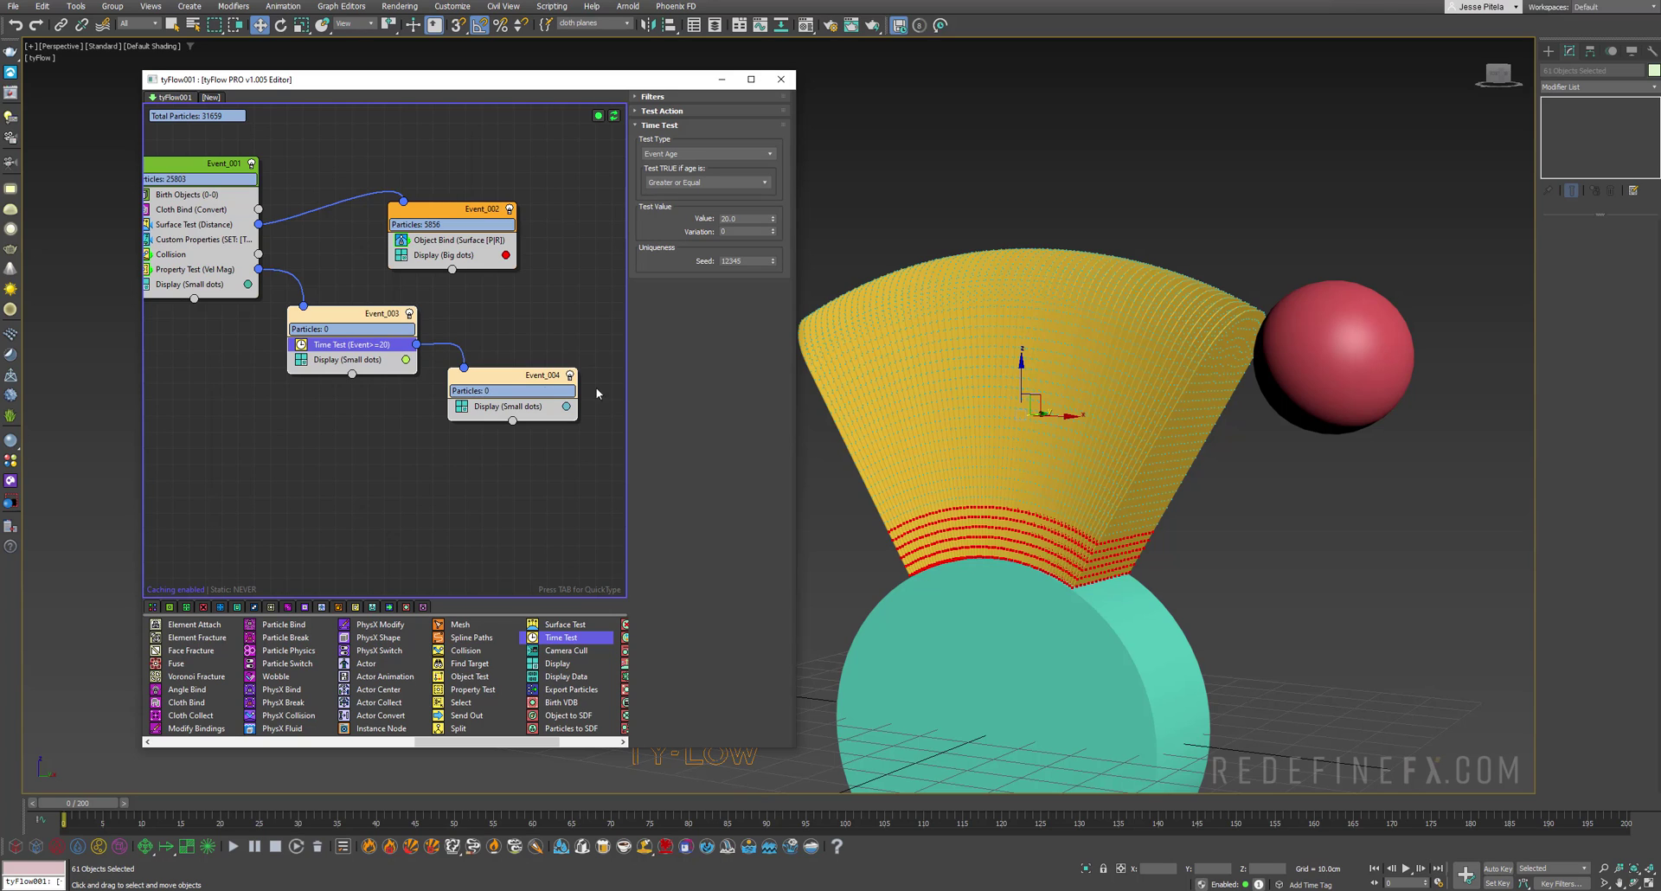
drag(527, 74, 529, 78)
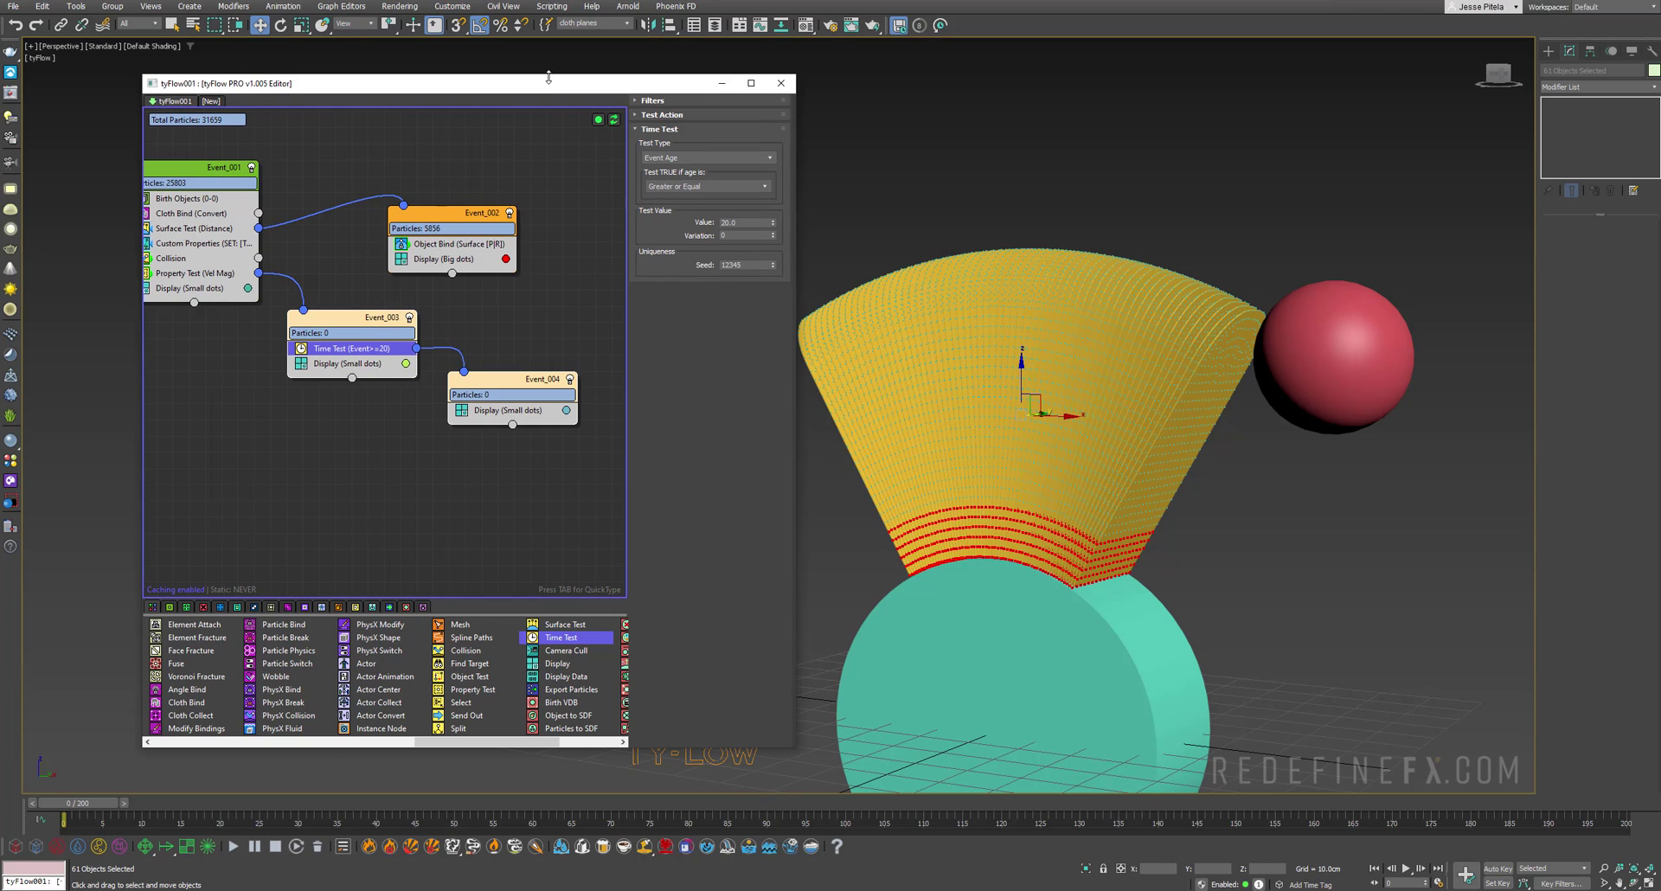
Step: Add a Custom Properties operator to Event_004 and set its operation to GET (load value from channel)
click(326, 742)
drag(388, 729, 488, 408)
click(660, 213)
click(658, 234)
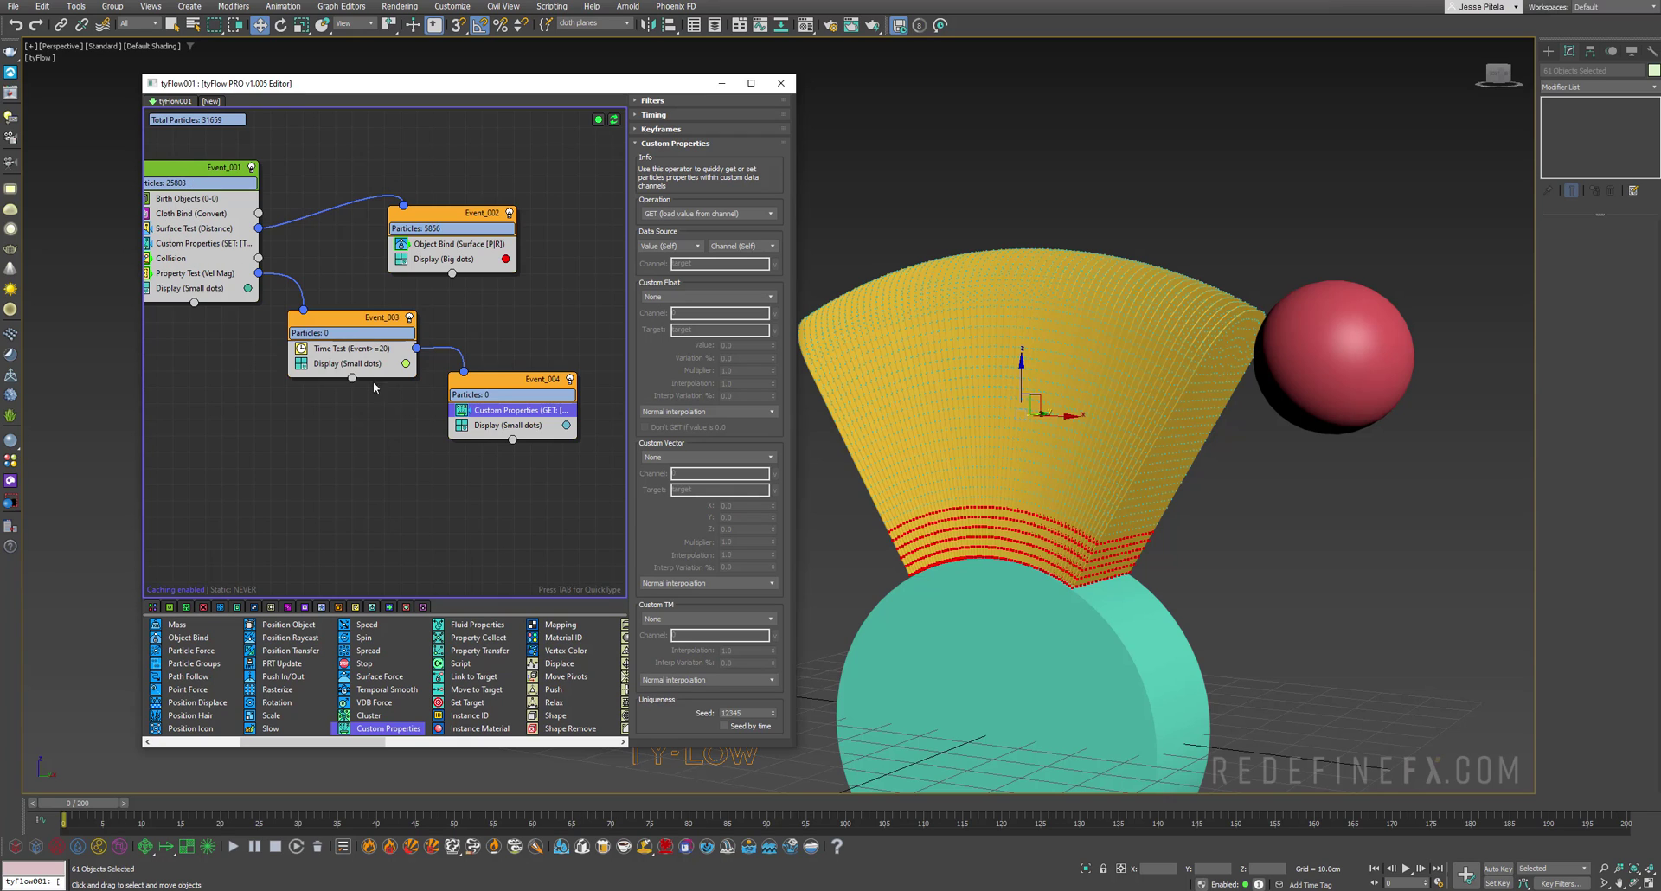
Step: Set the Event_004 Custom Properties timing to Continuous and its Custom TM to TM, loading from the "my tm" channel
click(653, 114)
click(661, 130)
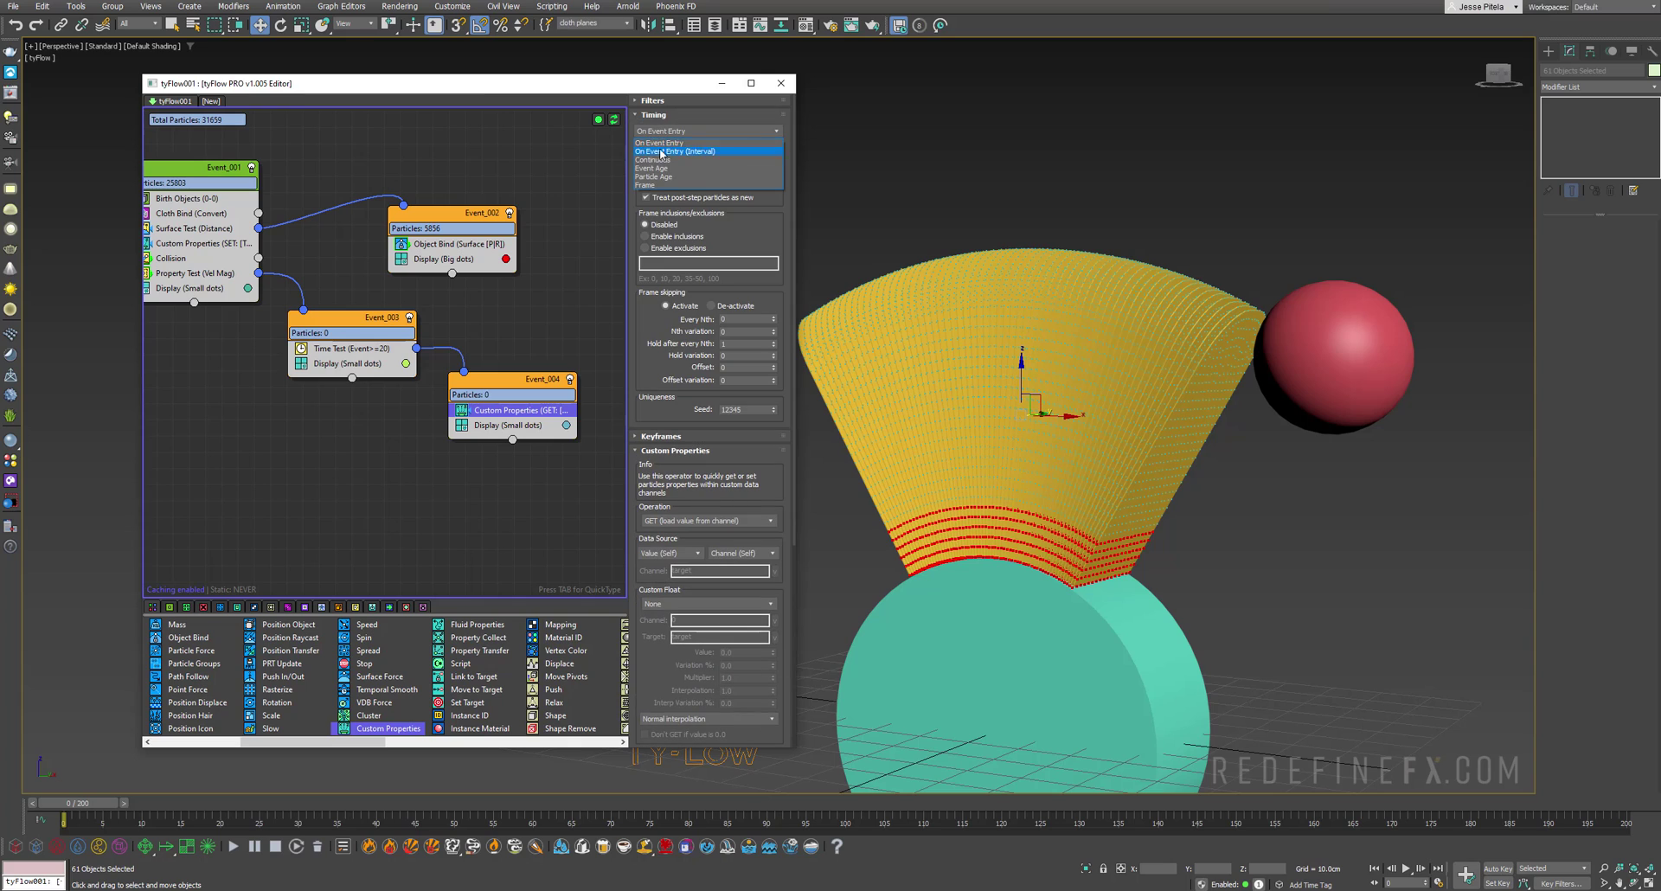
click(657, 161)
scroll(658, 368, down, 5)
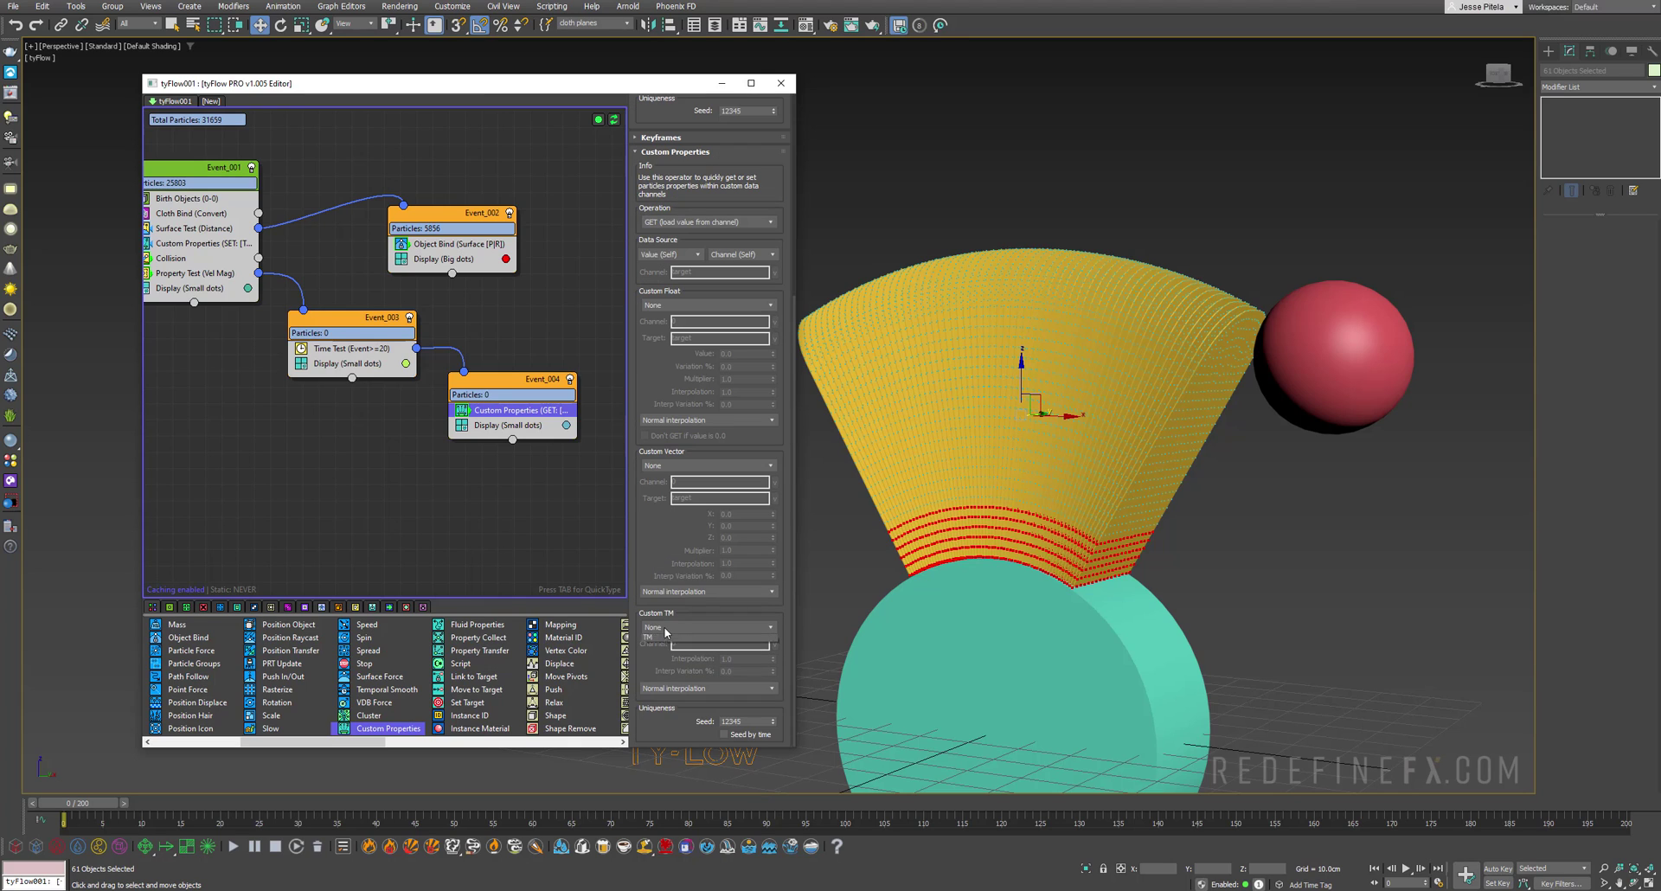
click(665, 629)
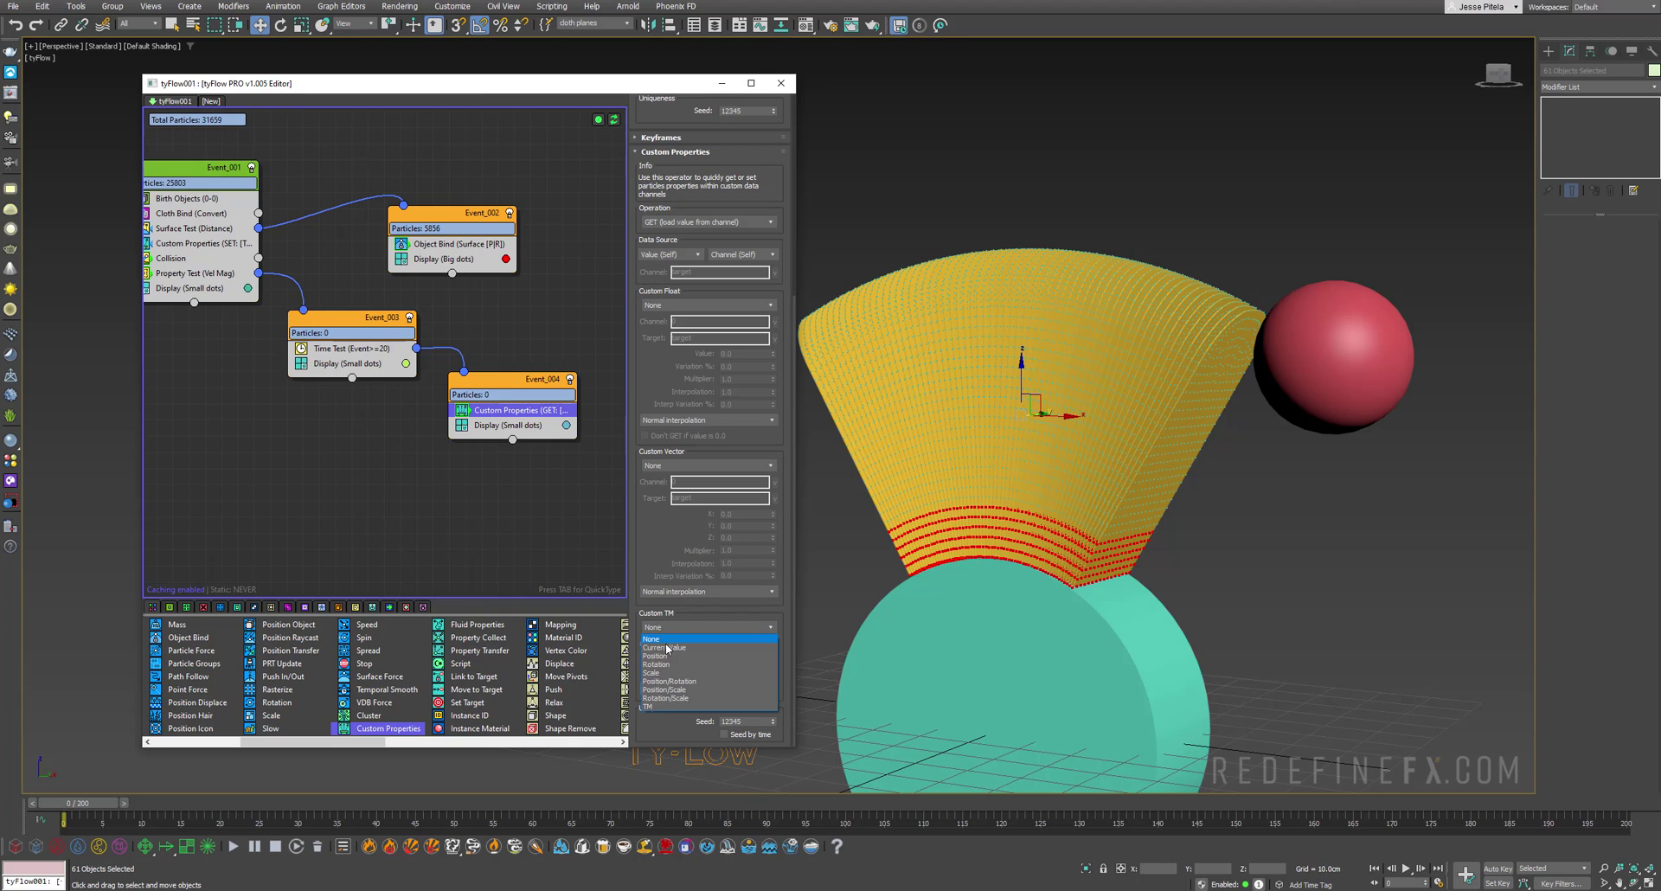
click(662, 700)
click(775, 643)
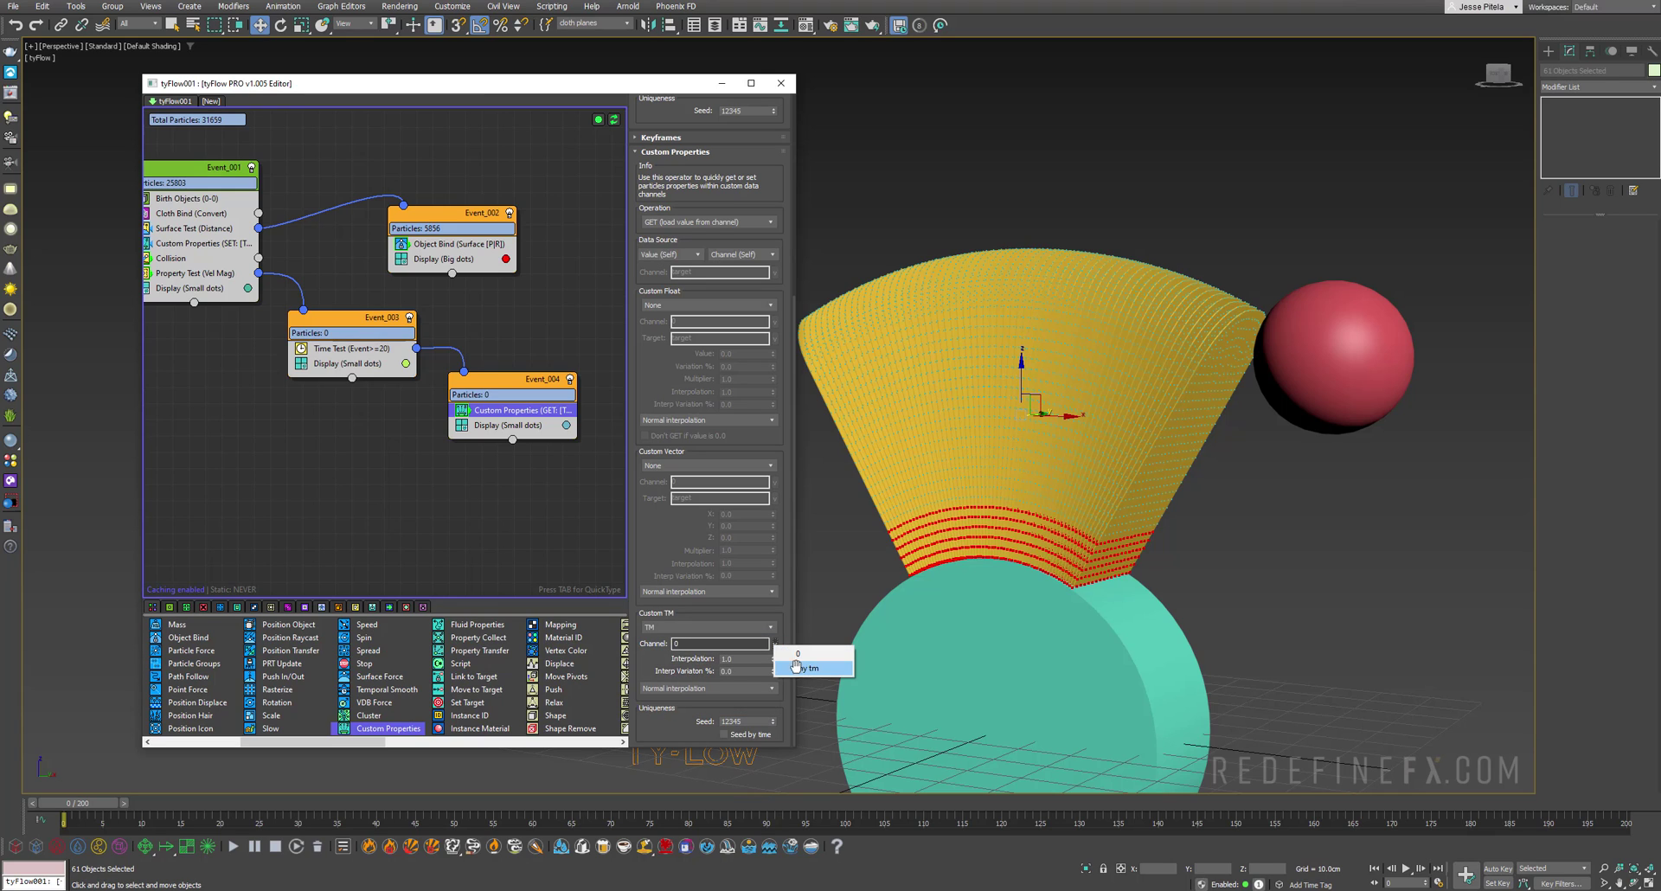
click(796, 668)
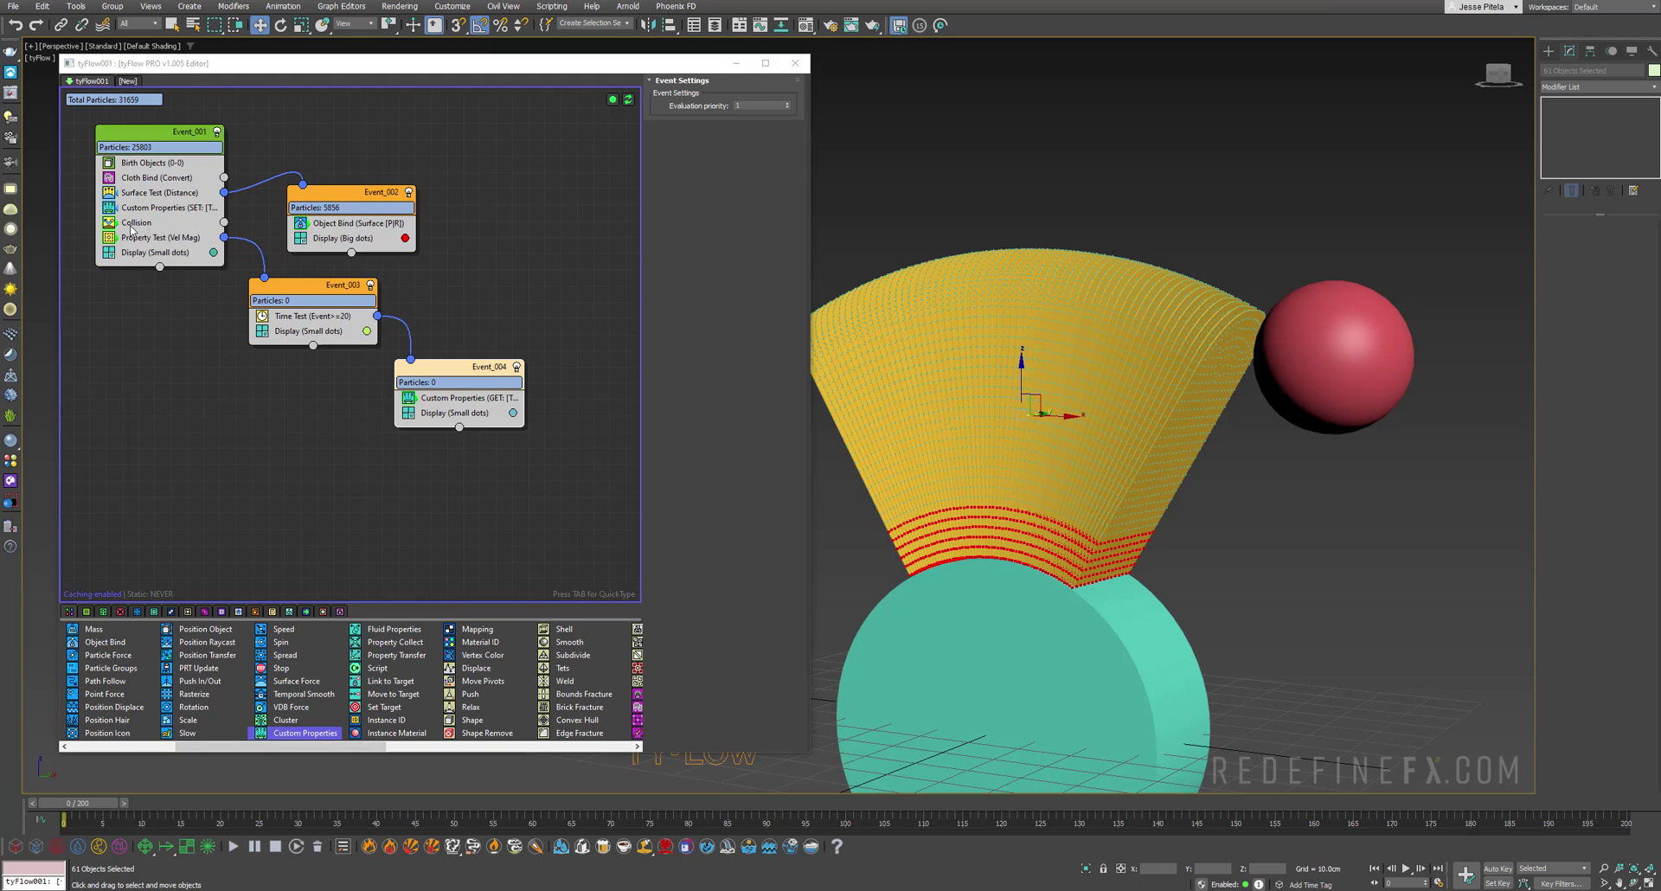
Step: Copy the Collision operator from Event_001 and paste it as an instance into Event_003 above the Display operator
click(131, 224)
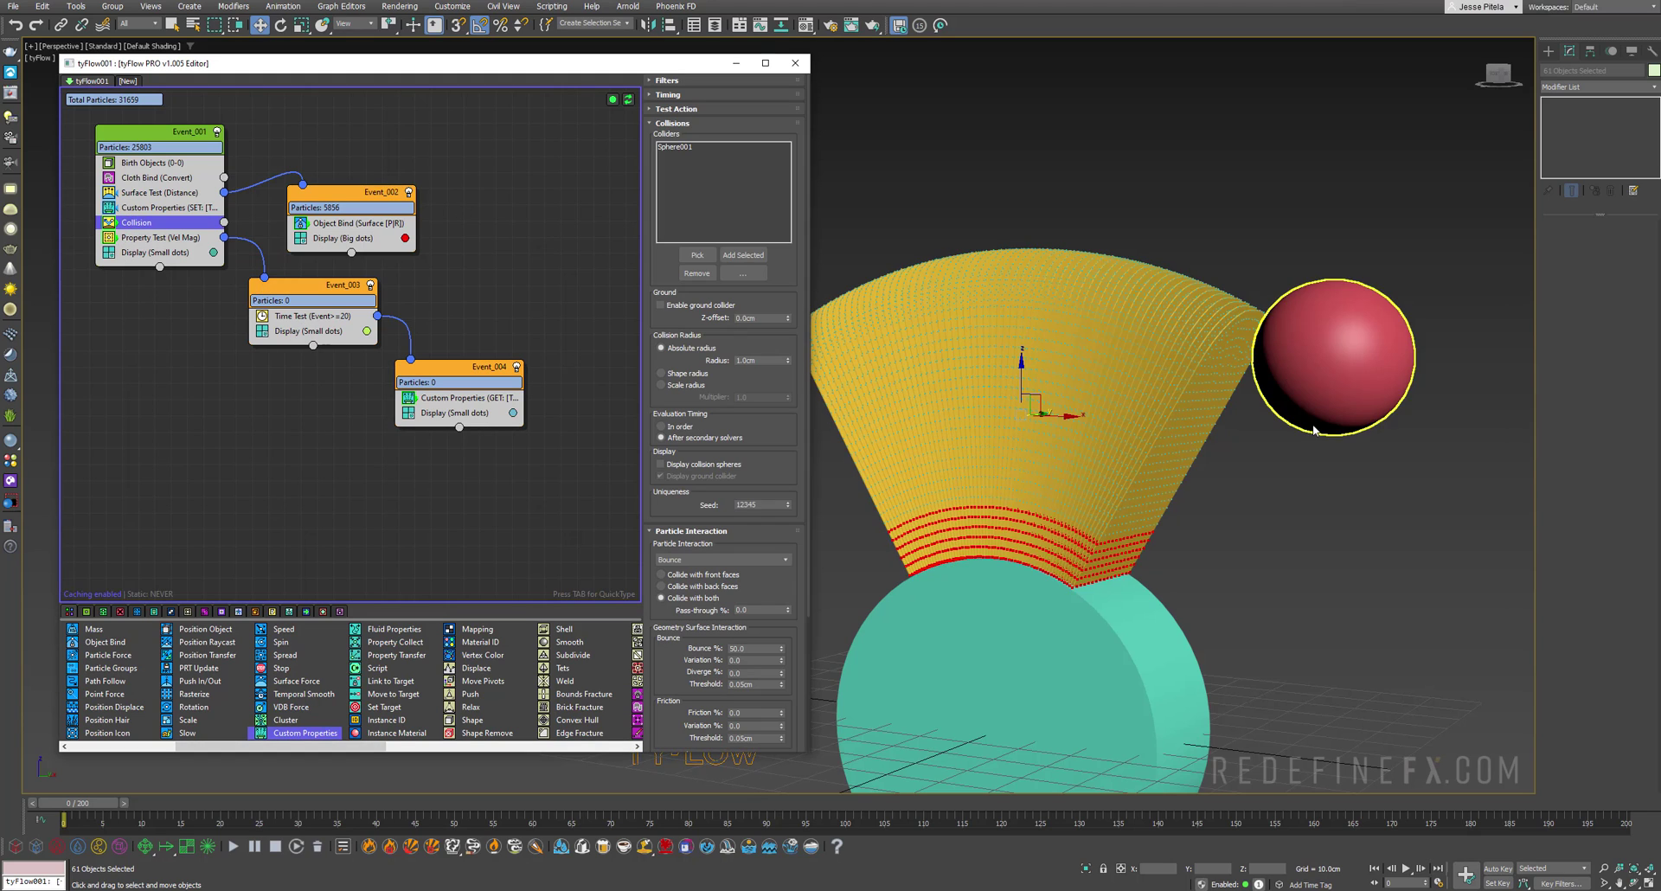
click(135, 225)
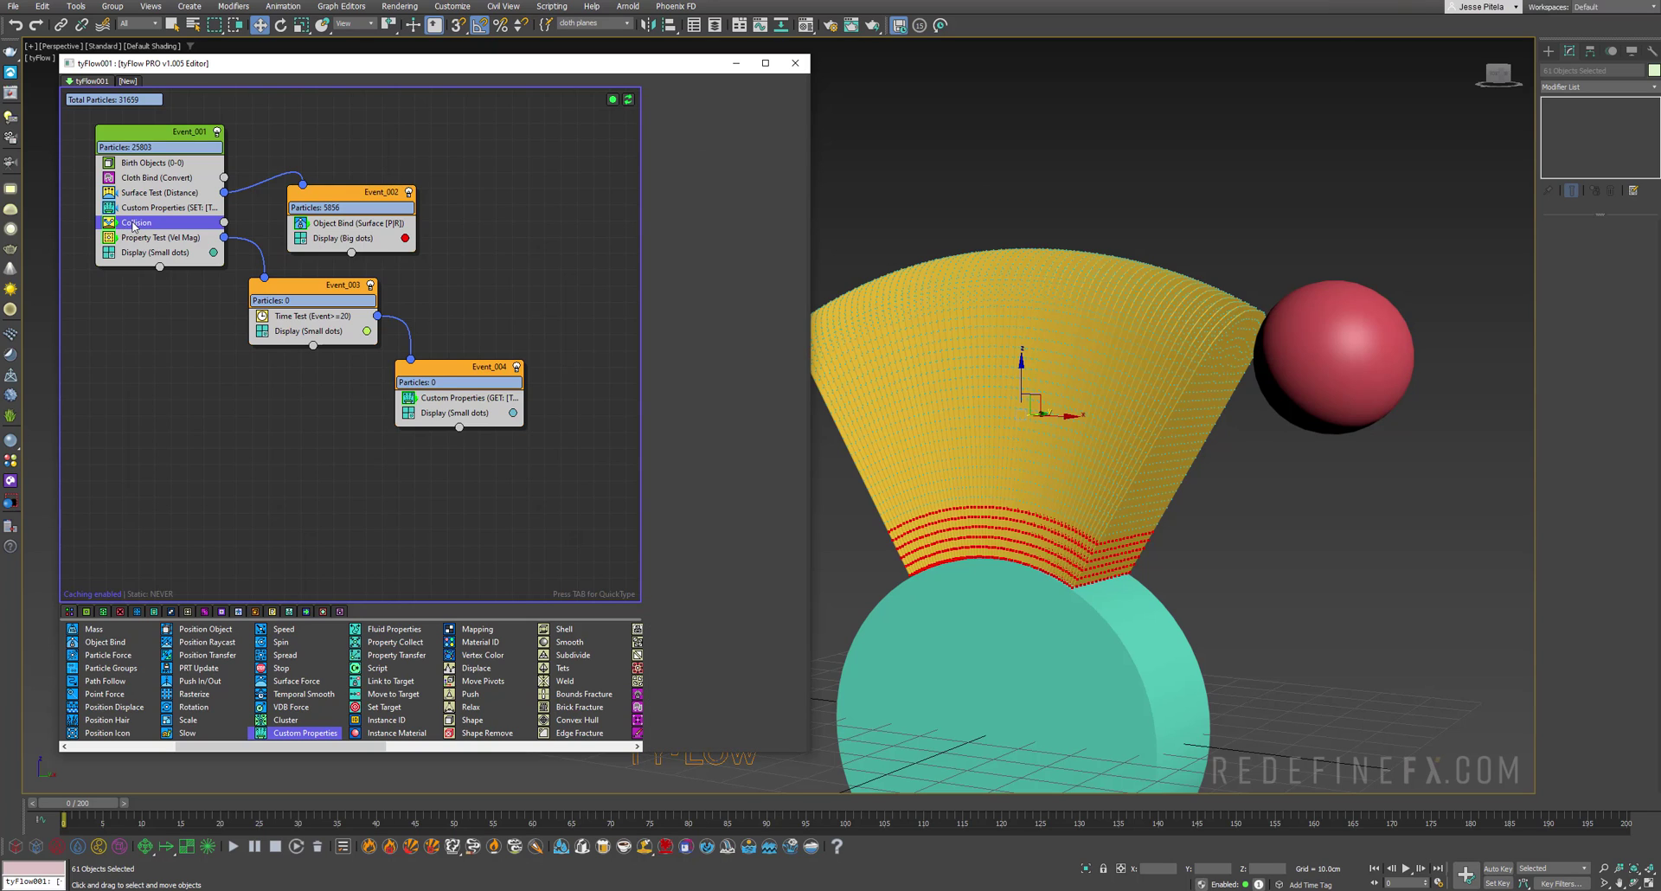
right_click(132, 226)
click(157, 232)
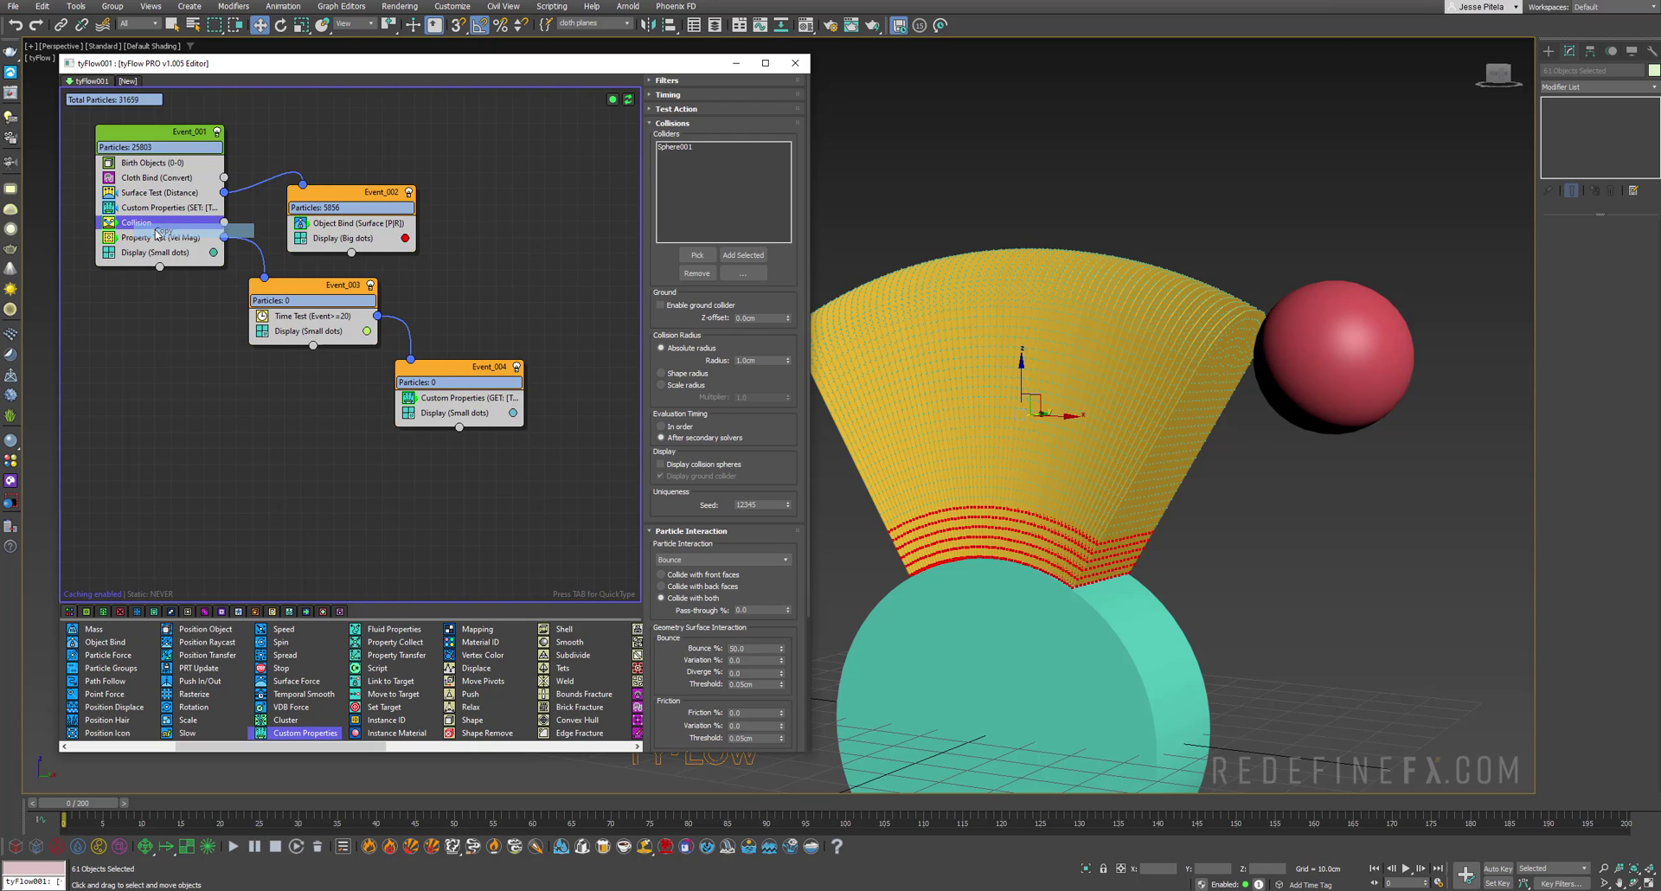
right_click(291, 317)
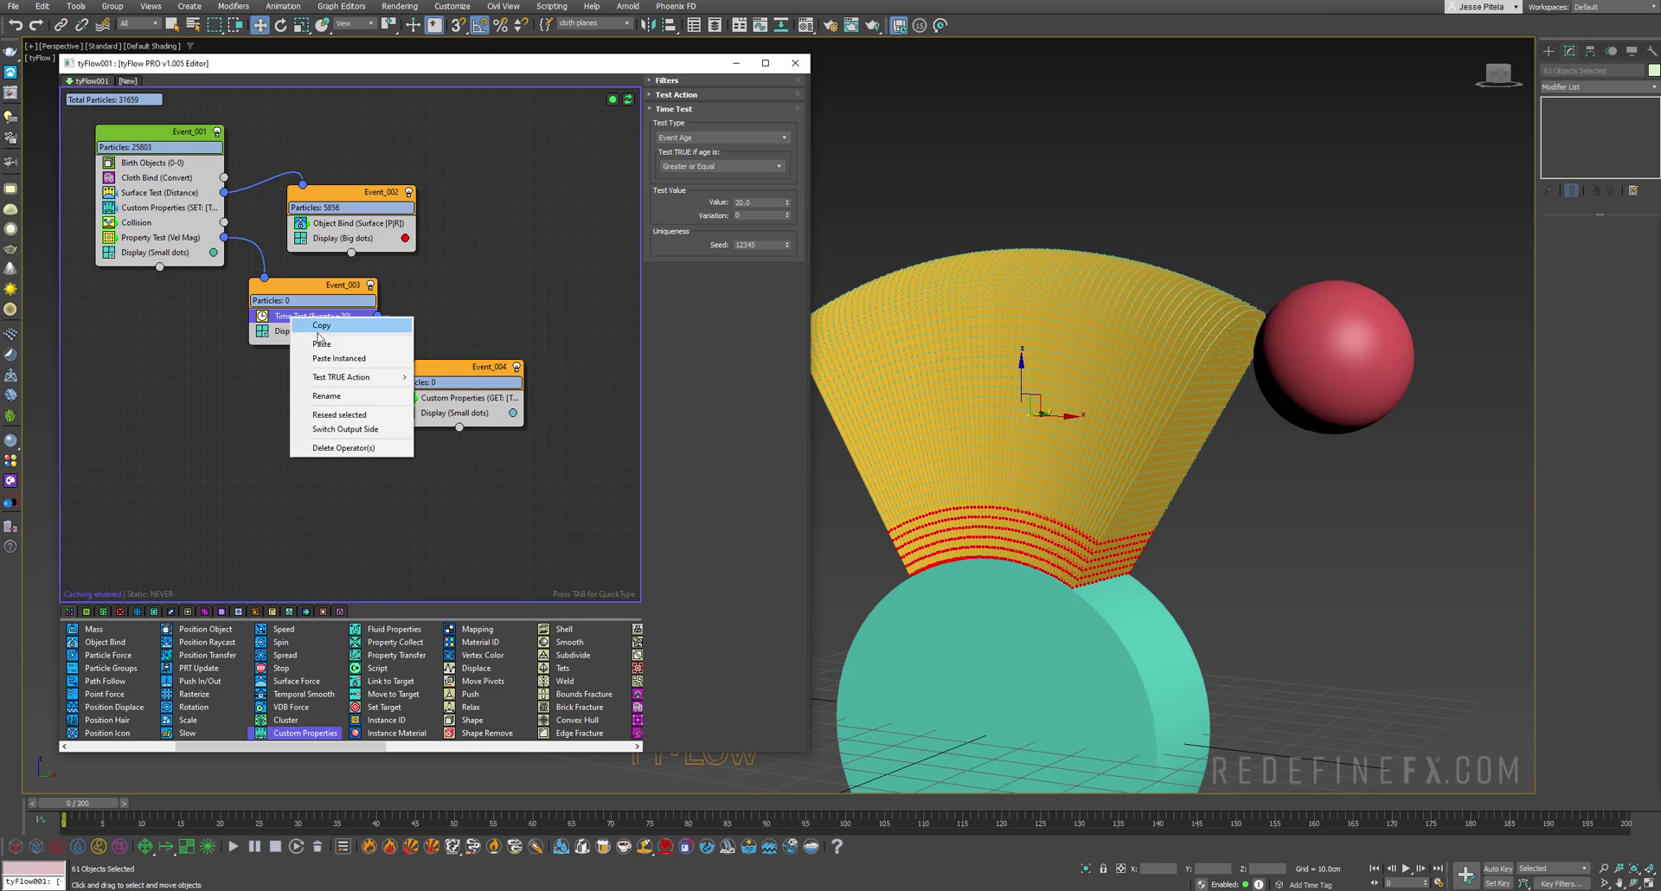
click(334, 359)
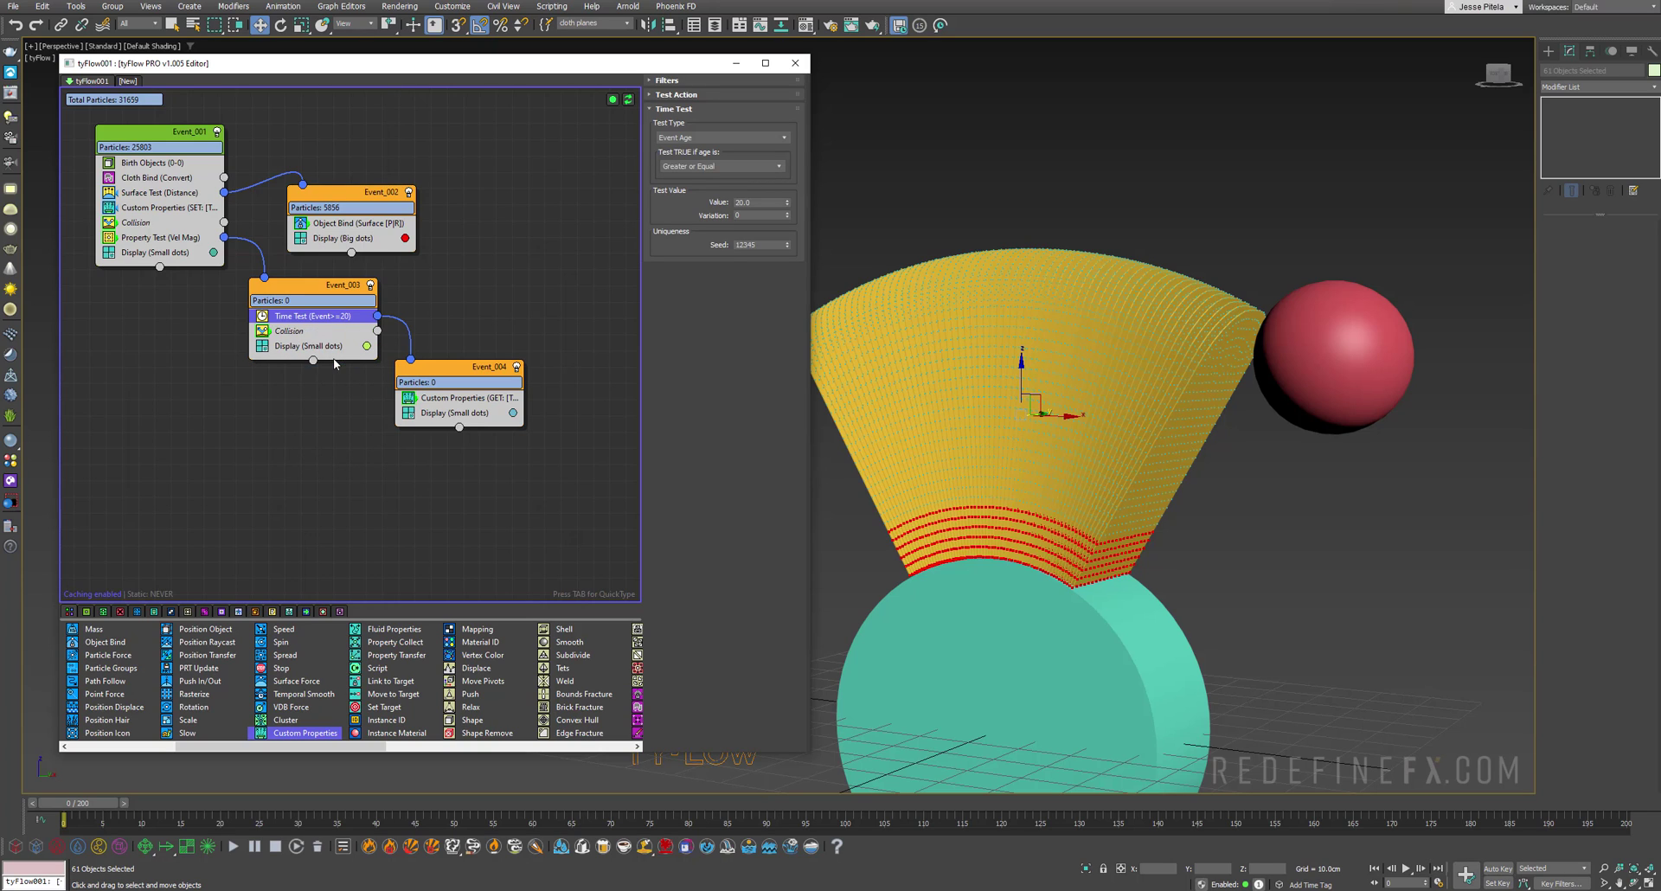
click(265, 379)
click(281, 330)
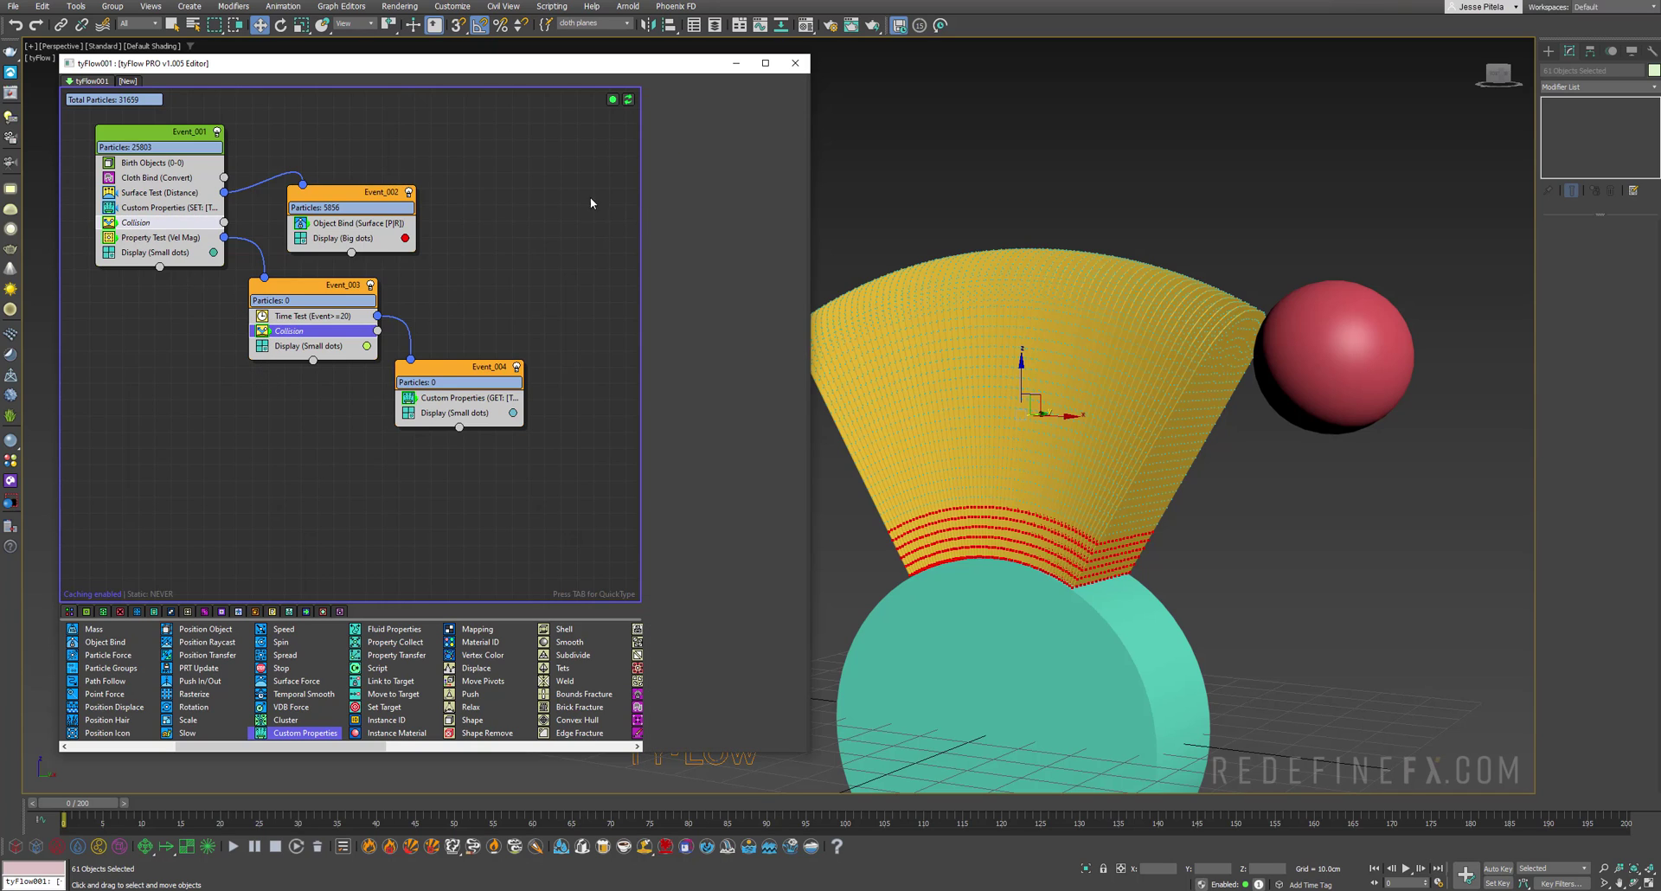
click(155, 222)
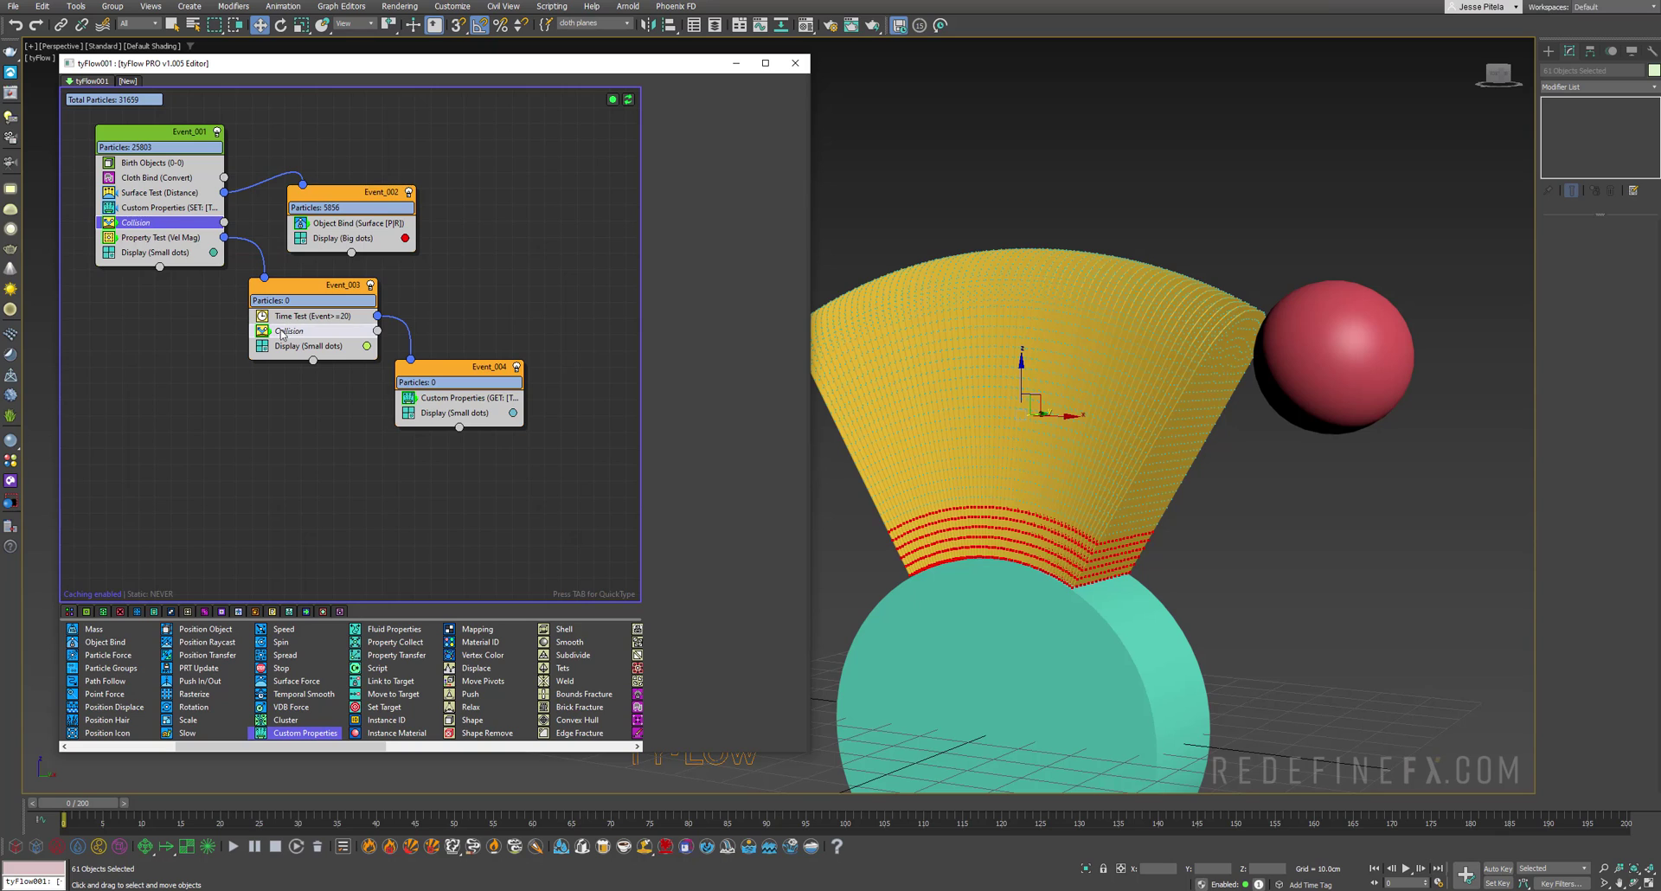
click(289, 332)
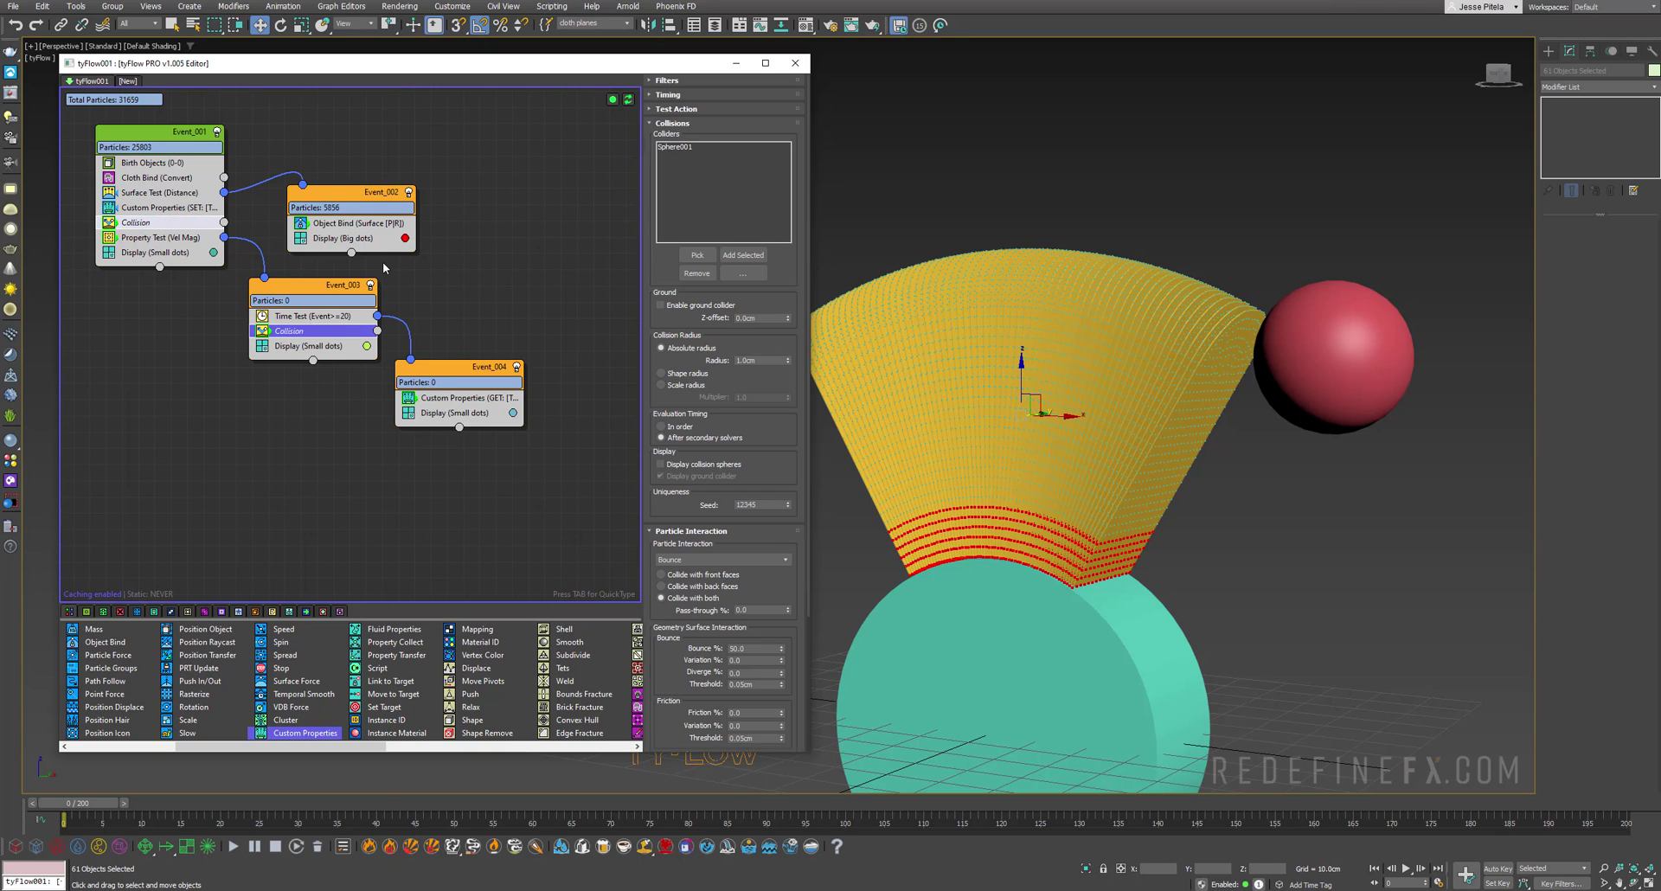
Step: Simulate the flow to about frame 70 and examine up close how the strips deform and recover behind the sphere
click(674, 807)
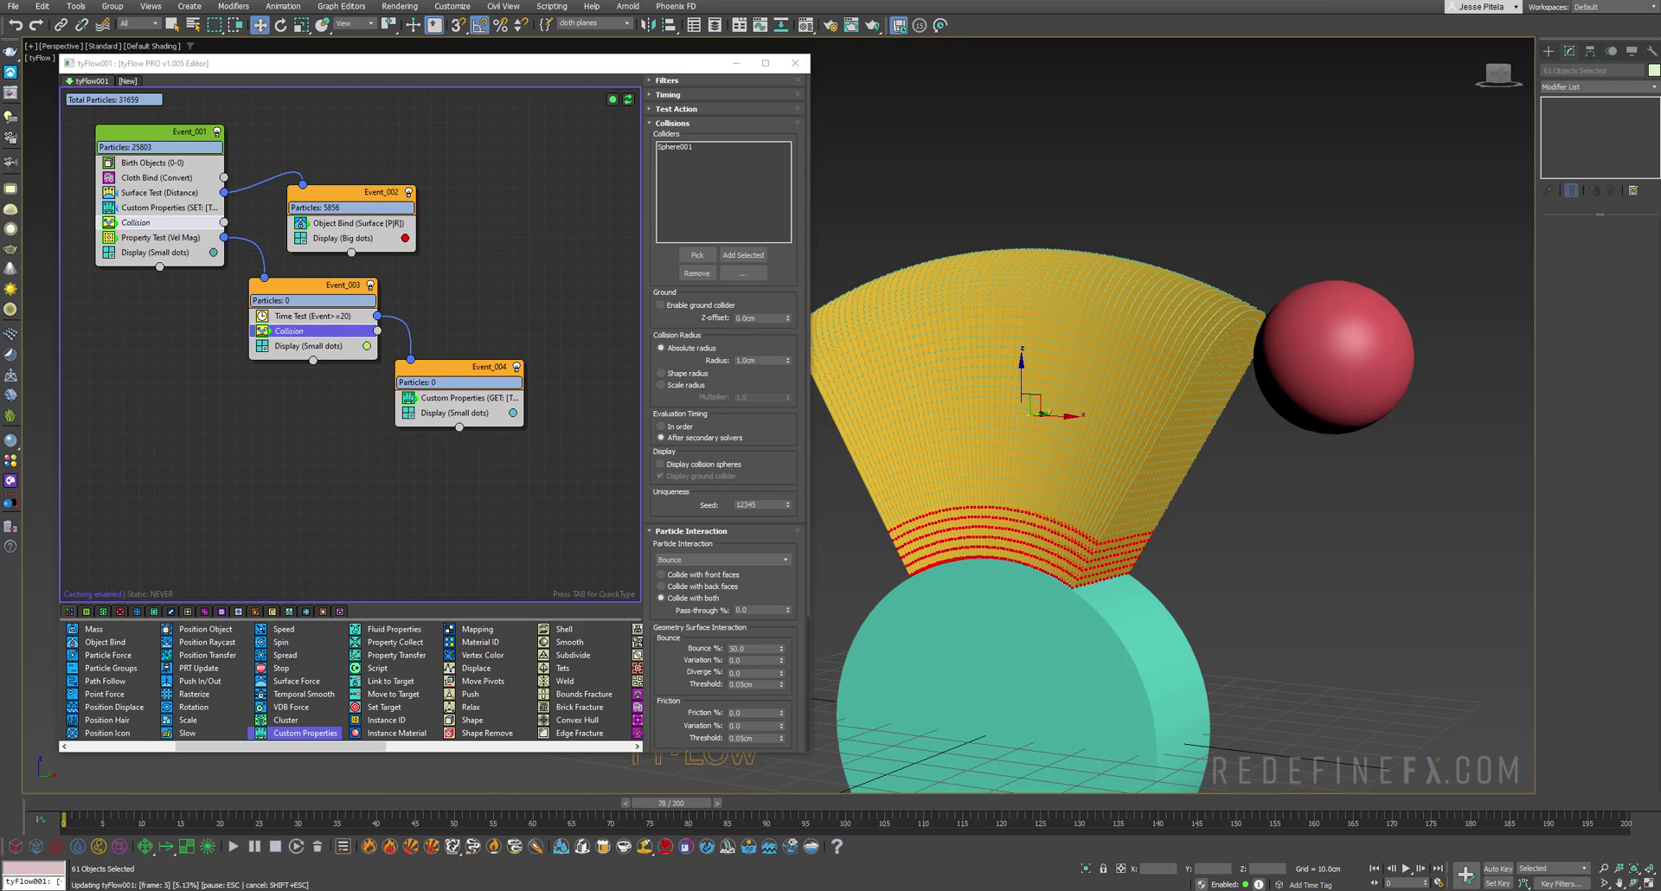
drag(76, 811, 593, 825)
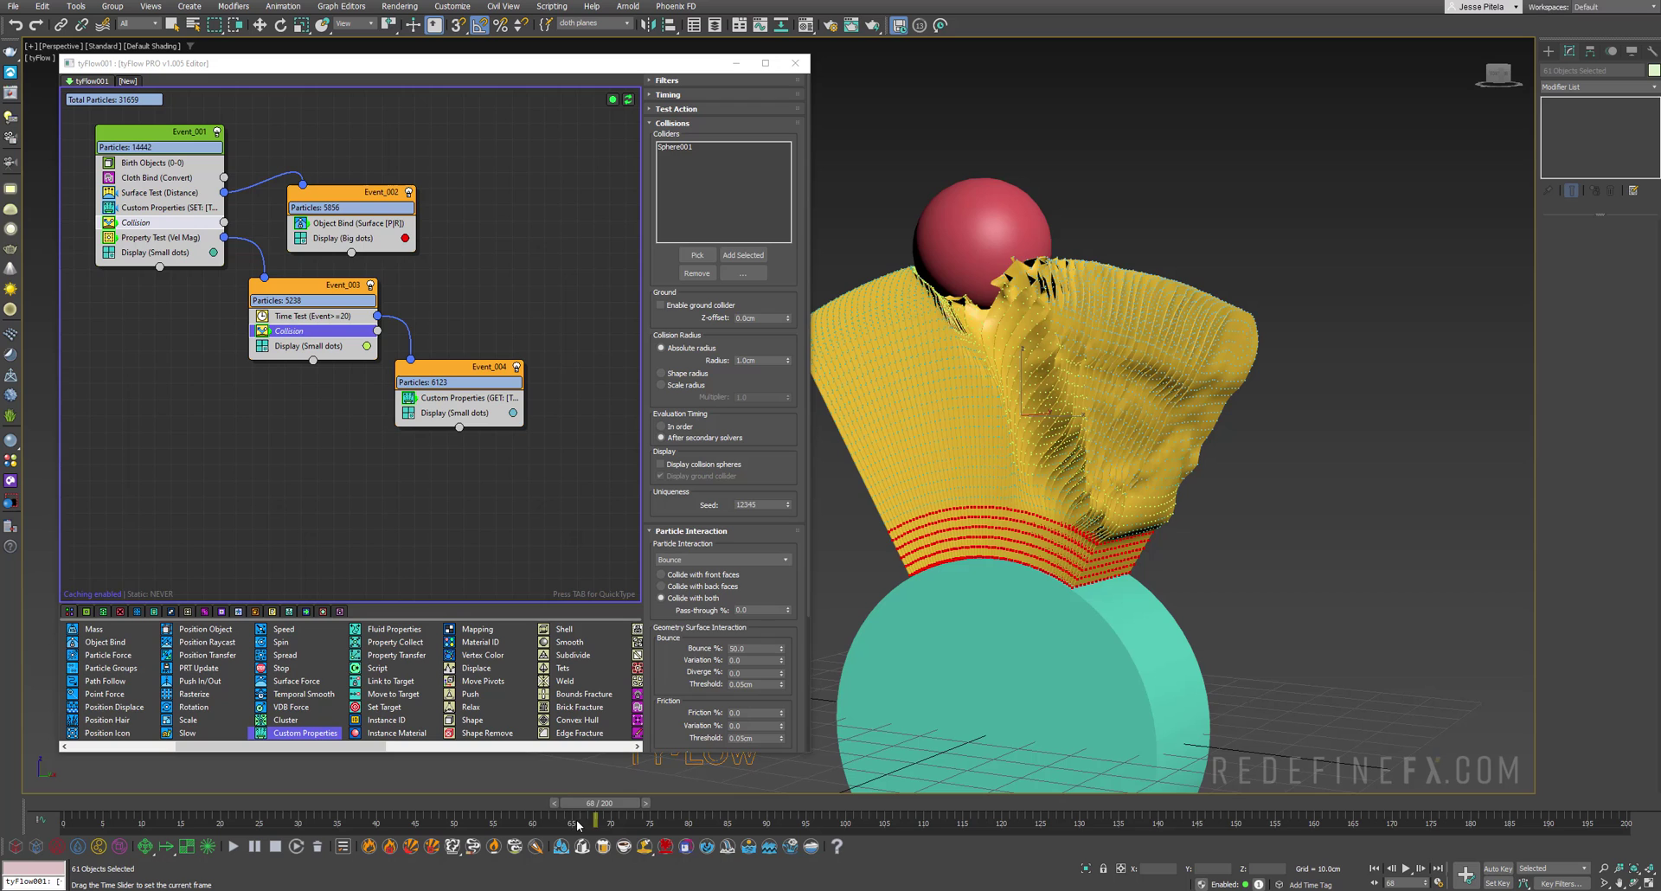
scroll(1061, 360, up, 5)
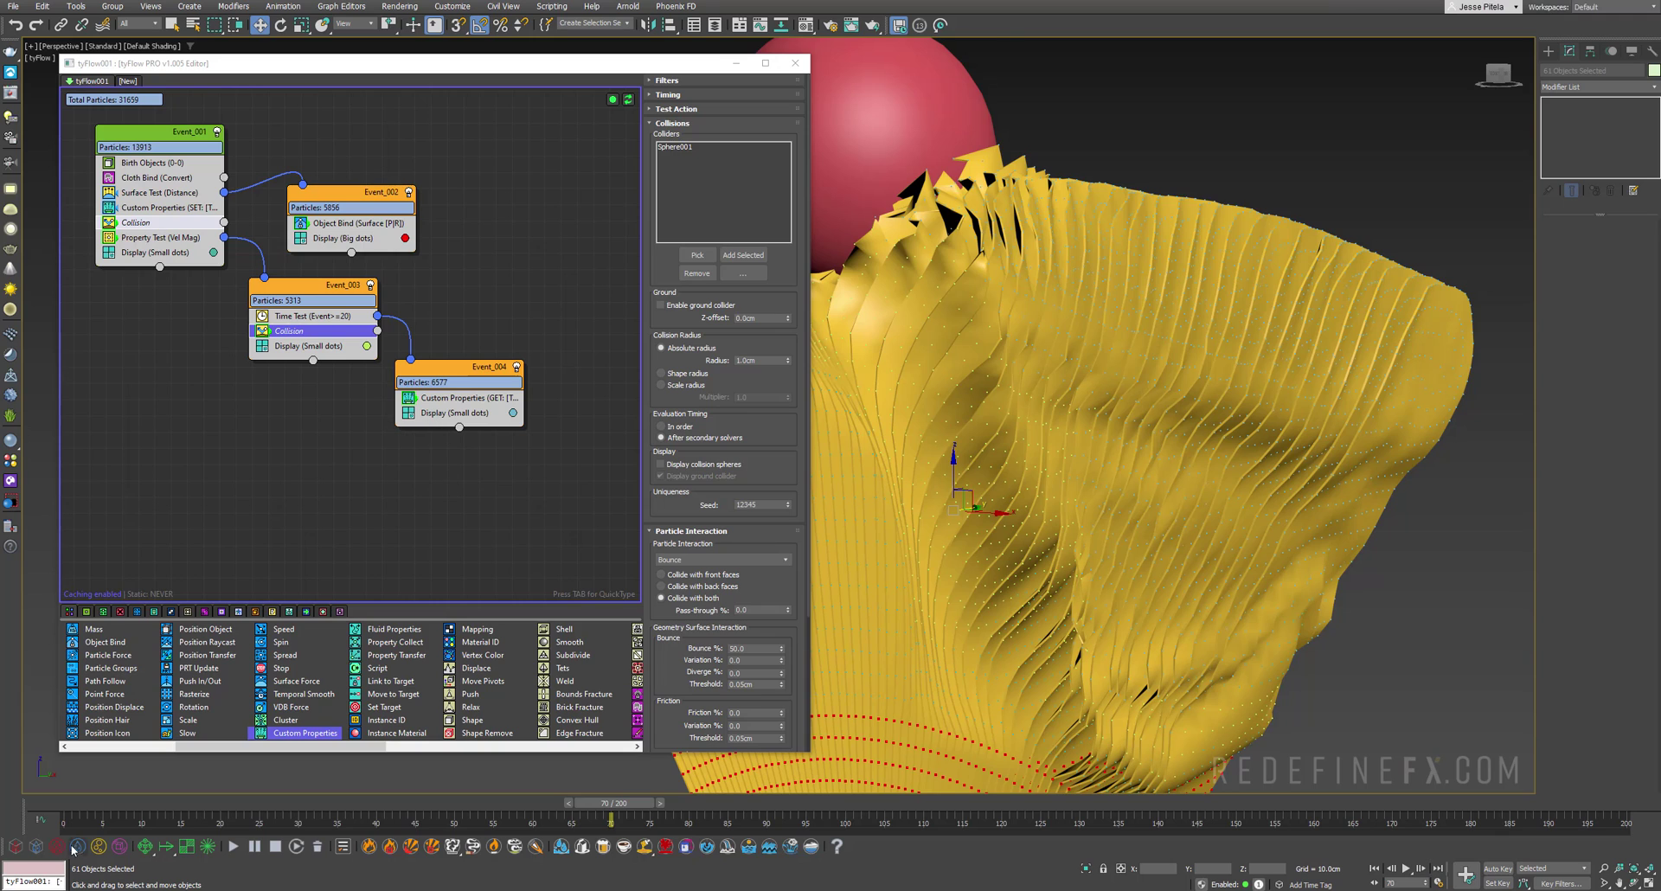
Step: Set the TM interpolation of Event_004's Custom Properties to 0.1 and add a Slow operator below it
key(Home)
click(444, 399)
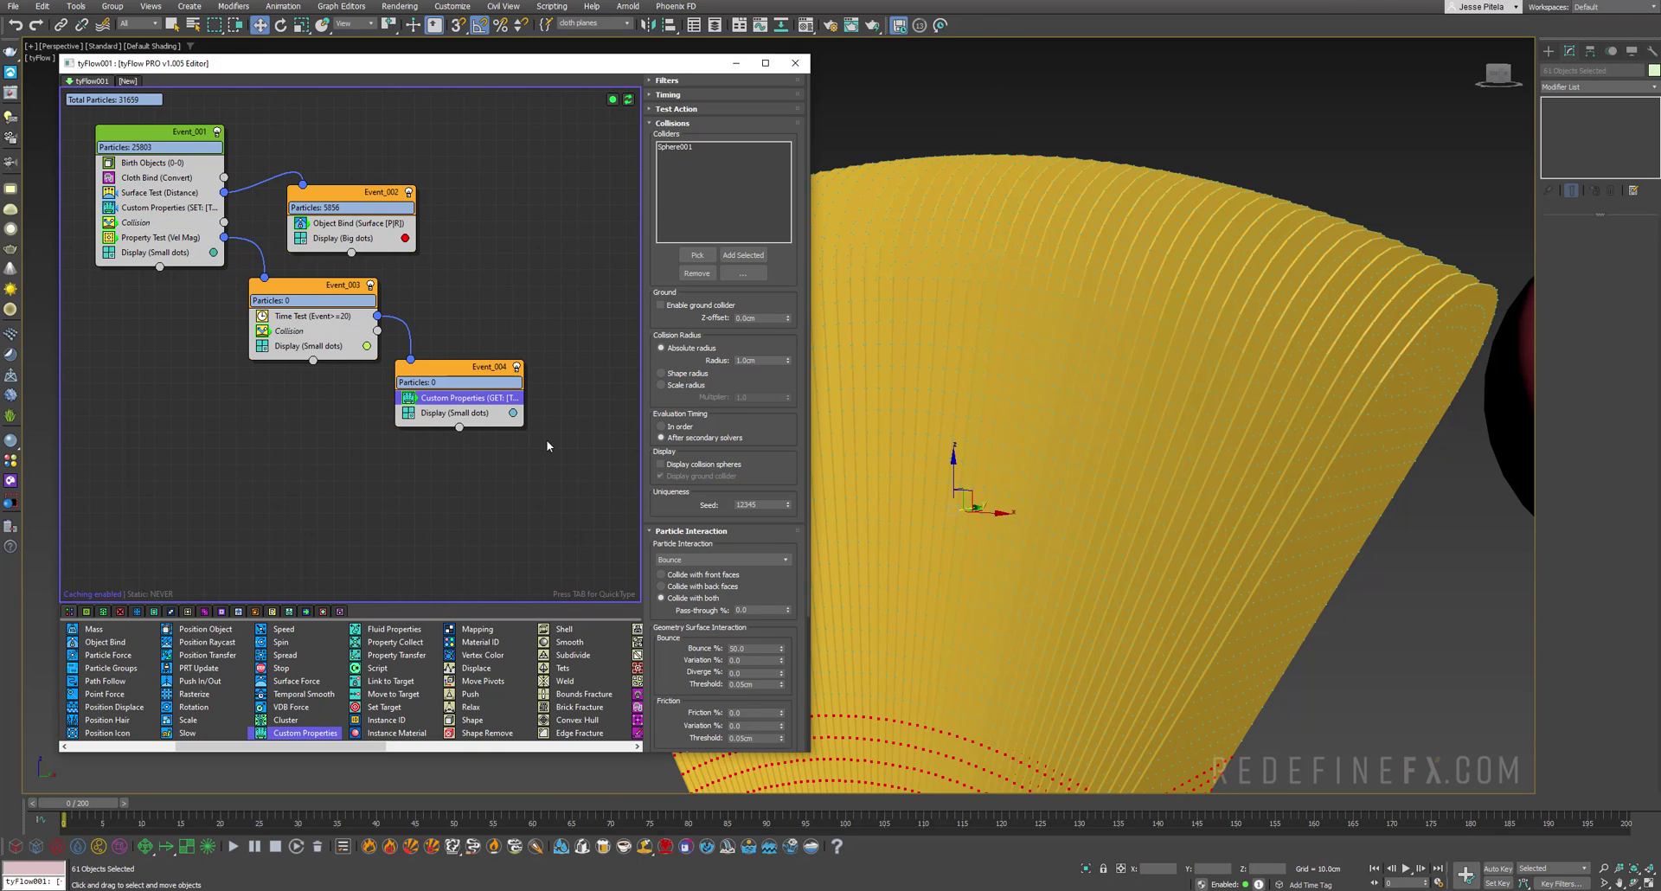
drag(756, 664, 723, 667)
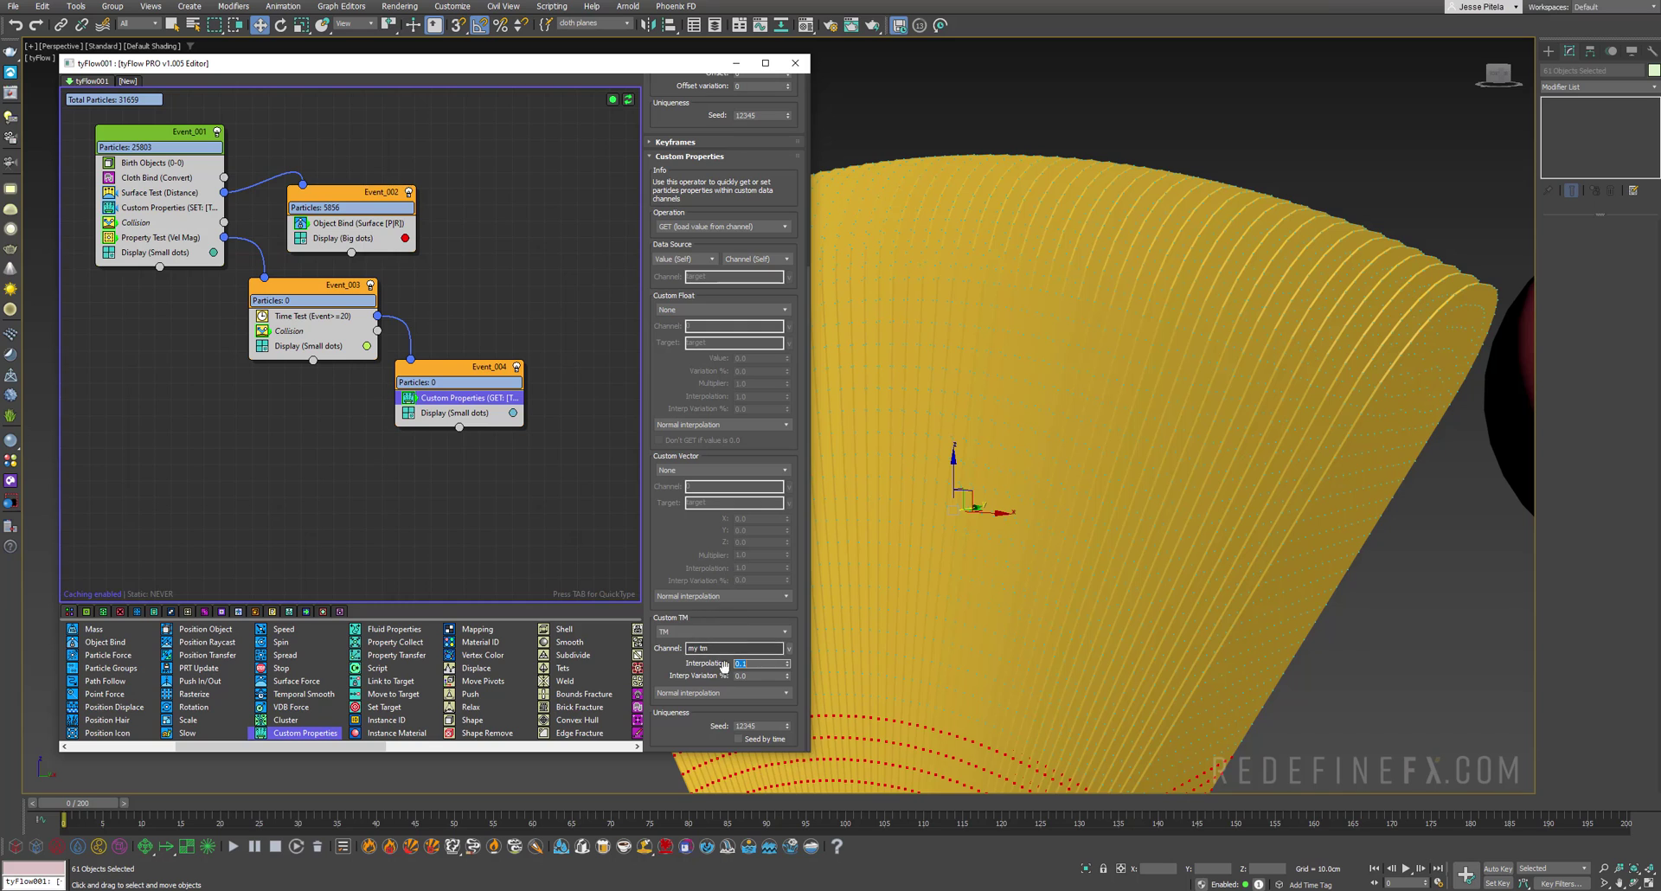
drag(328, 749, 445, 405)
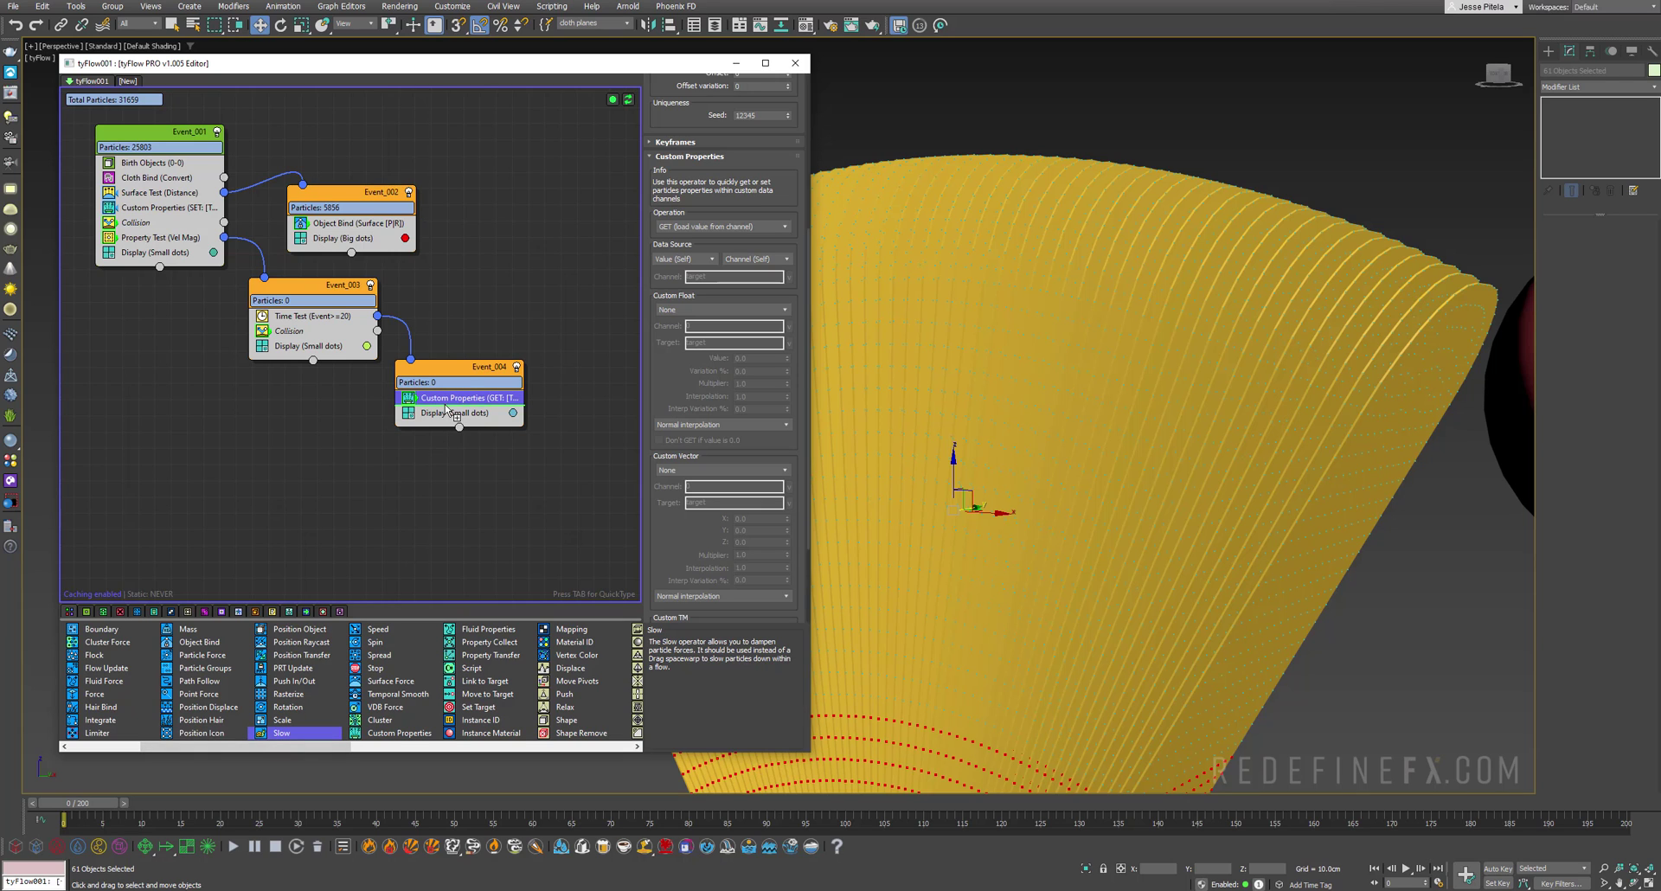
drag(448, 411, 448, 412)
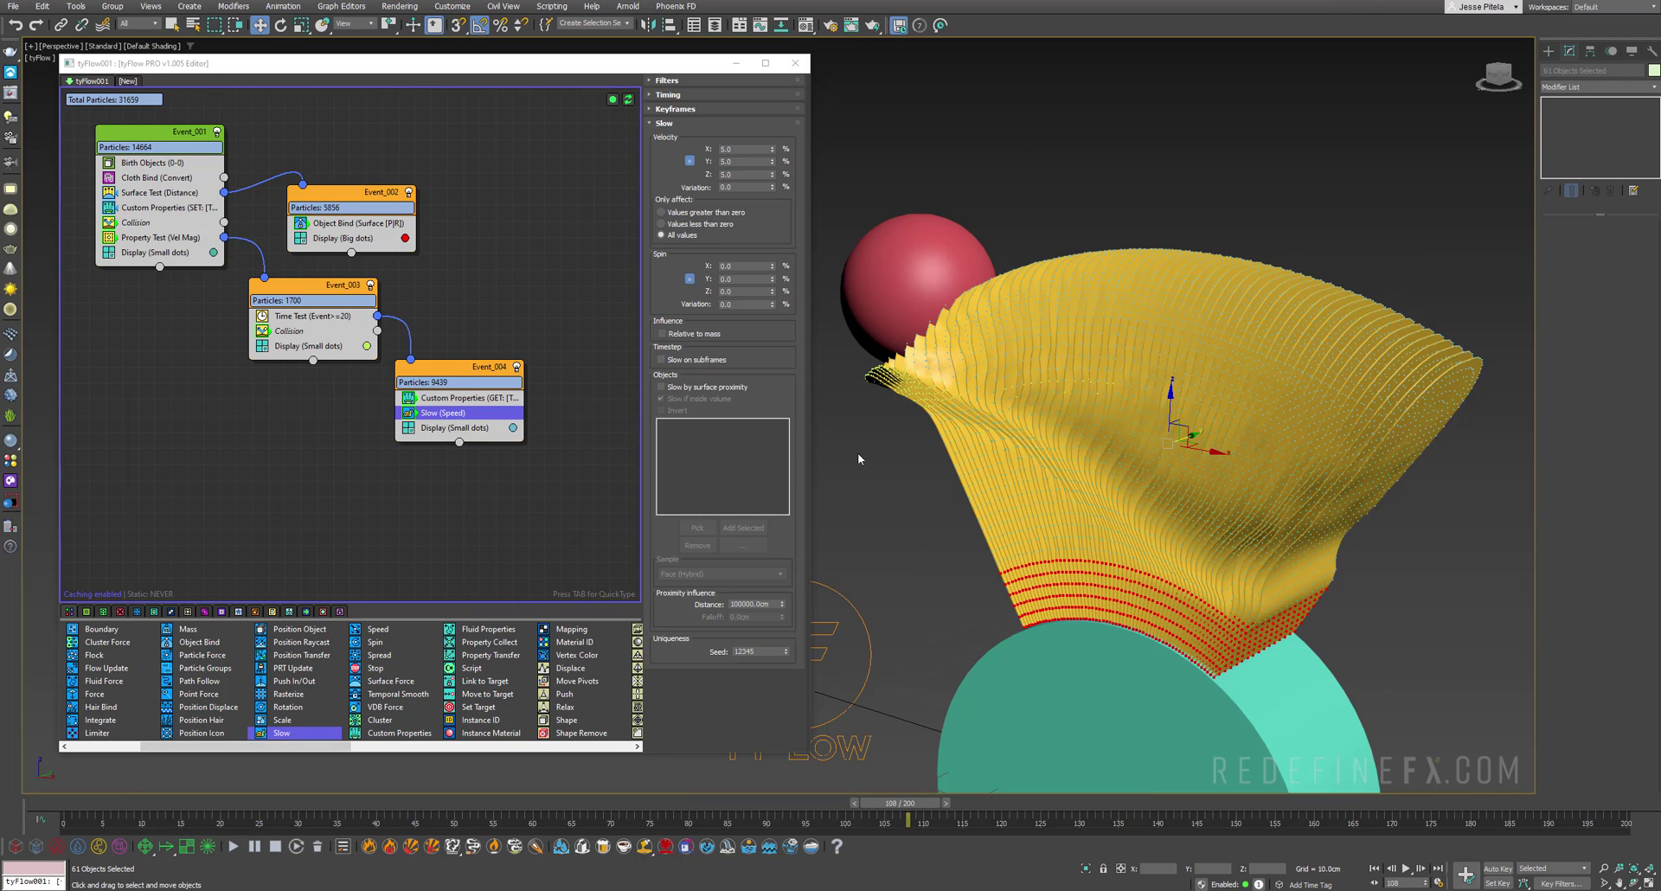
Step: Hide the red collision sphere in the viewport
click(904, 275)
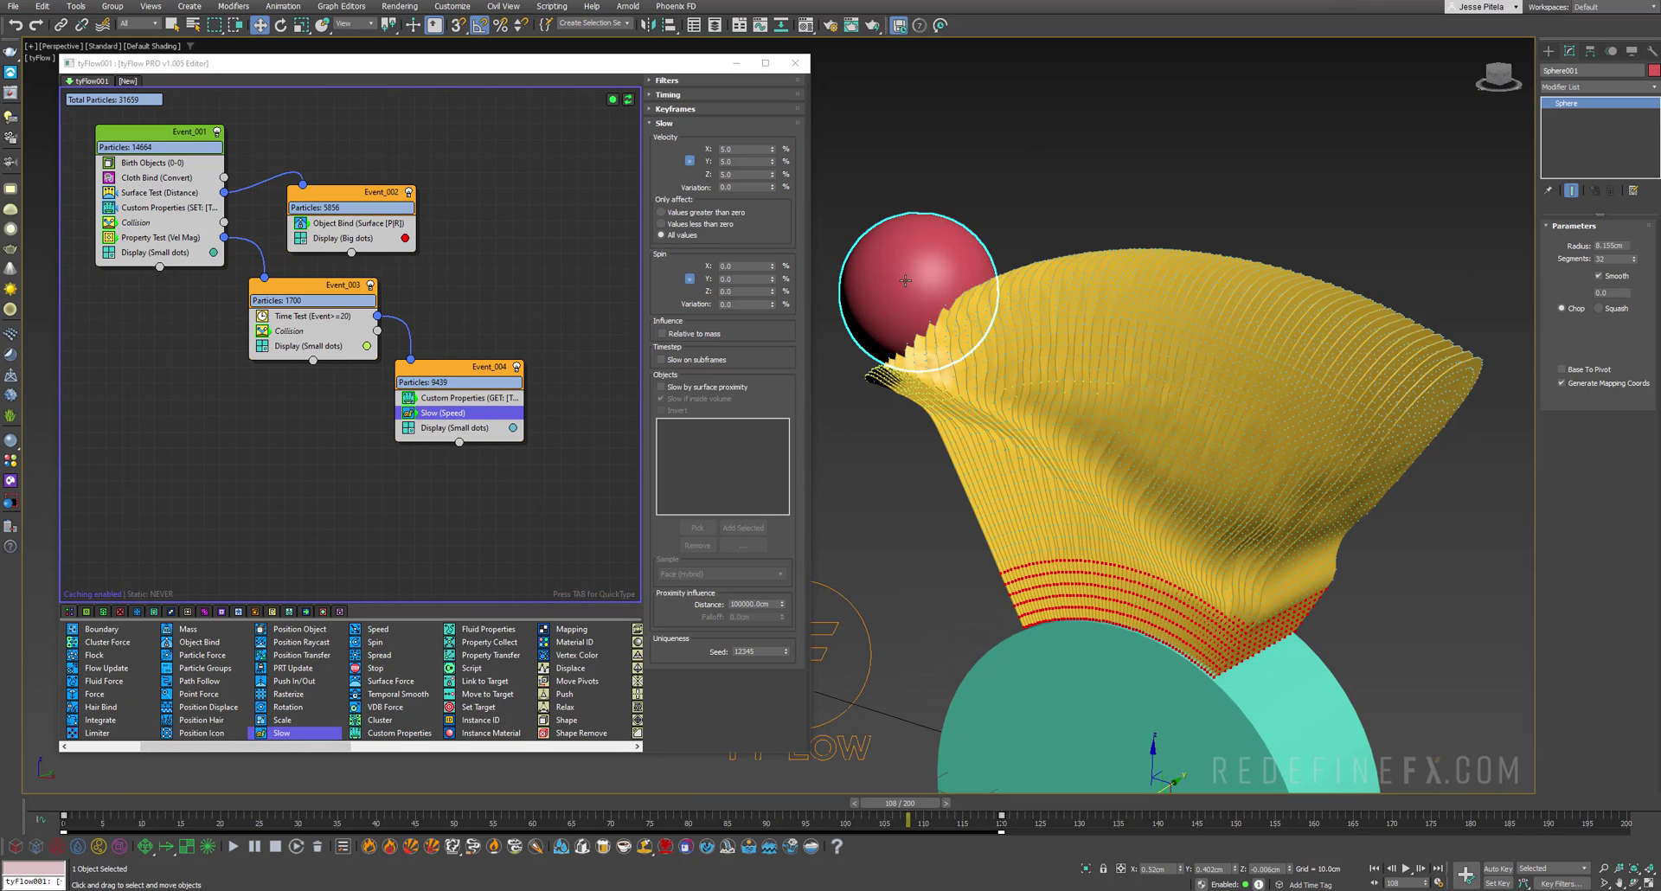
right_click(904, 277)
click(930, 233)
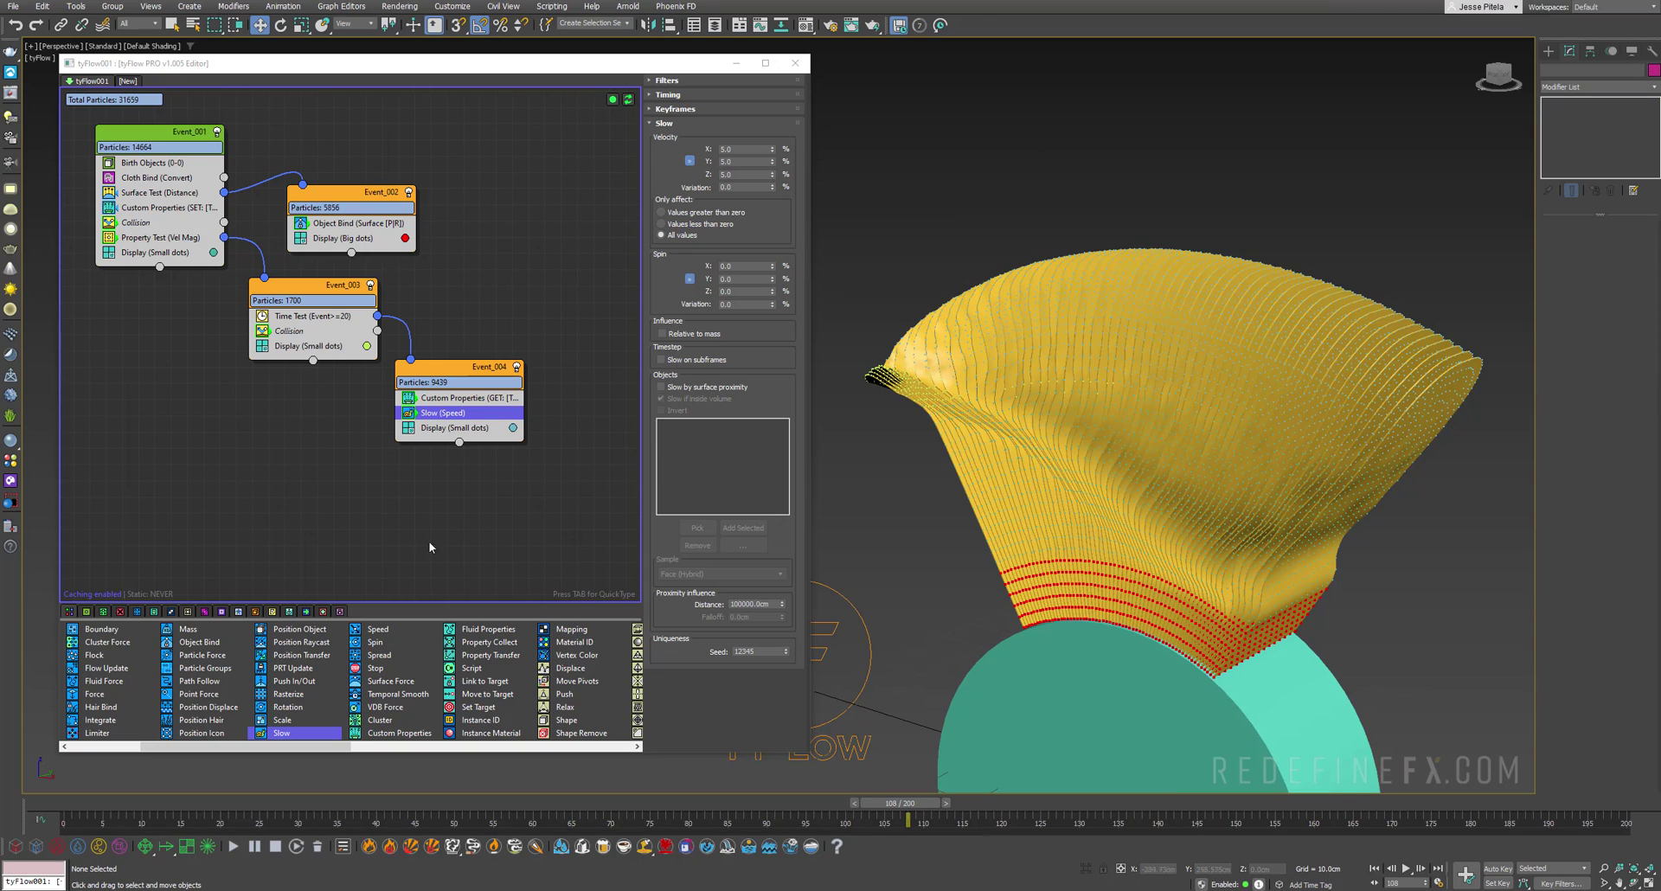
Step: Turn off the Display operators in all four events and check the strips at frame 32
click(413, 430)
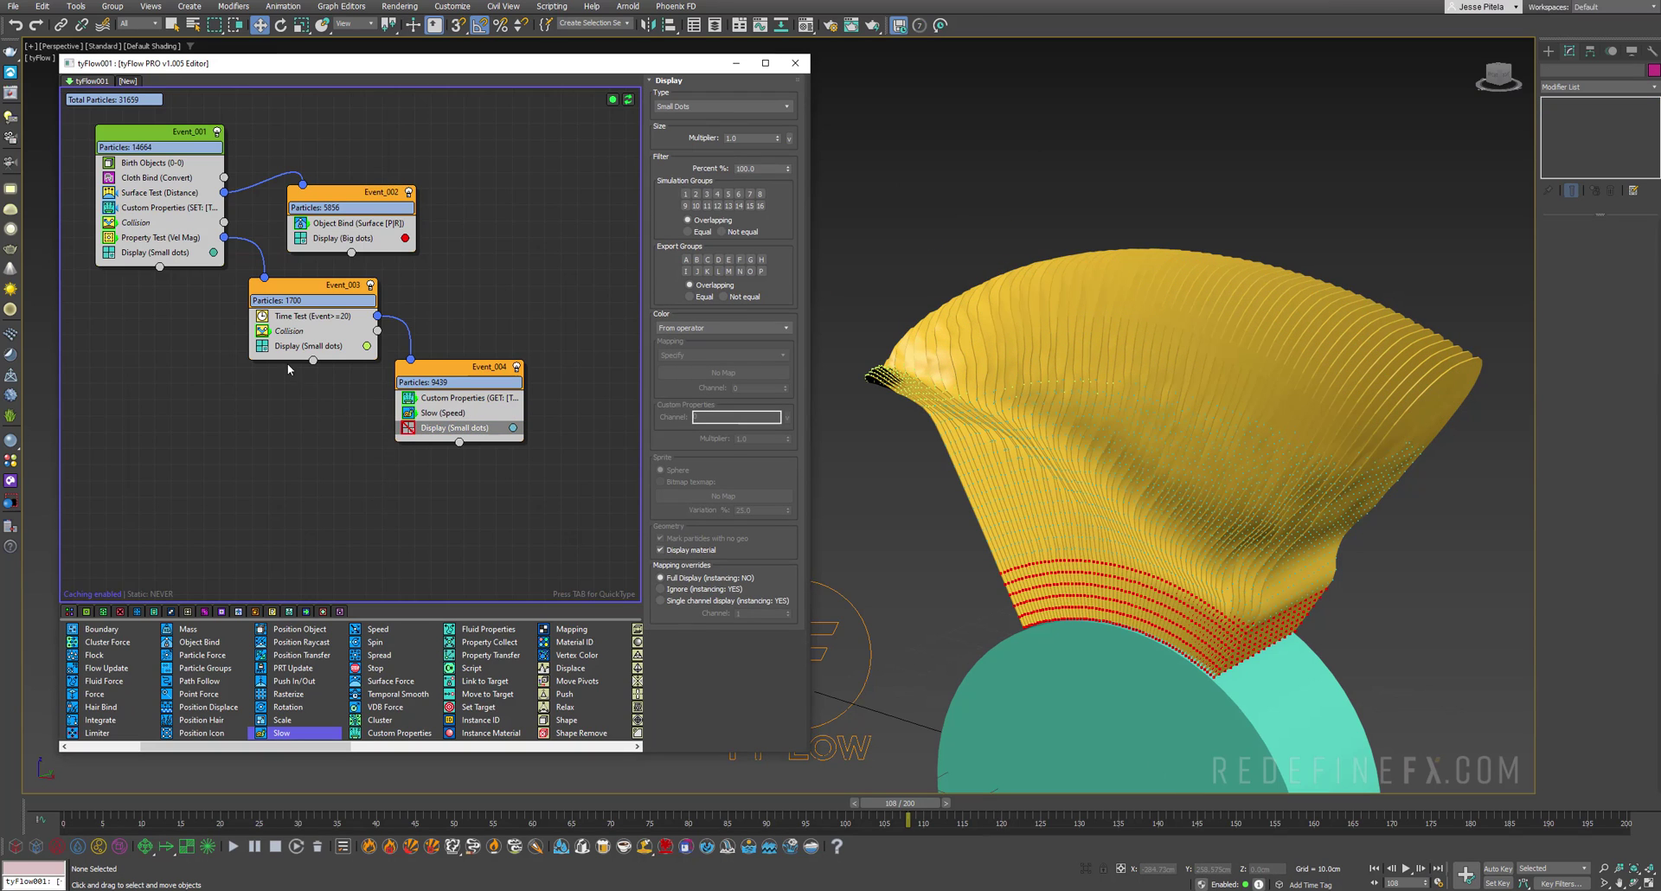
click(264, 348)
click(112, 257)
click(301, 239)
mouse_move(298, 804)
mouse_down()
mouse_move(515, 843)
mouse_move(986, 836)
mouse_move(184, 830)
mouse_move(538, 827)
mouse_move(286, 829)
mouse_move(314, 829)
mouse_up()
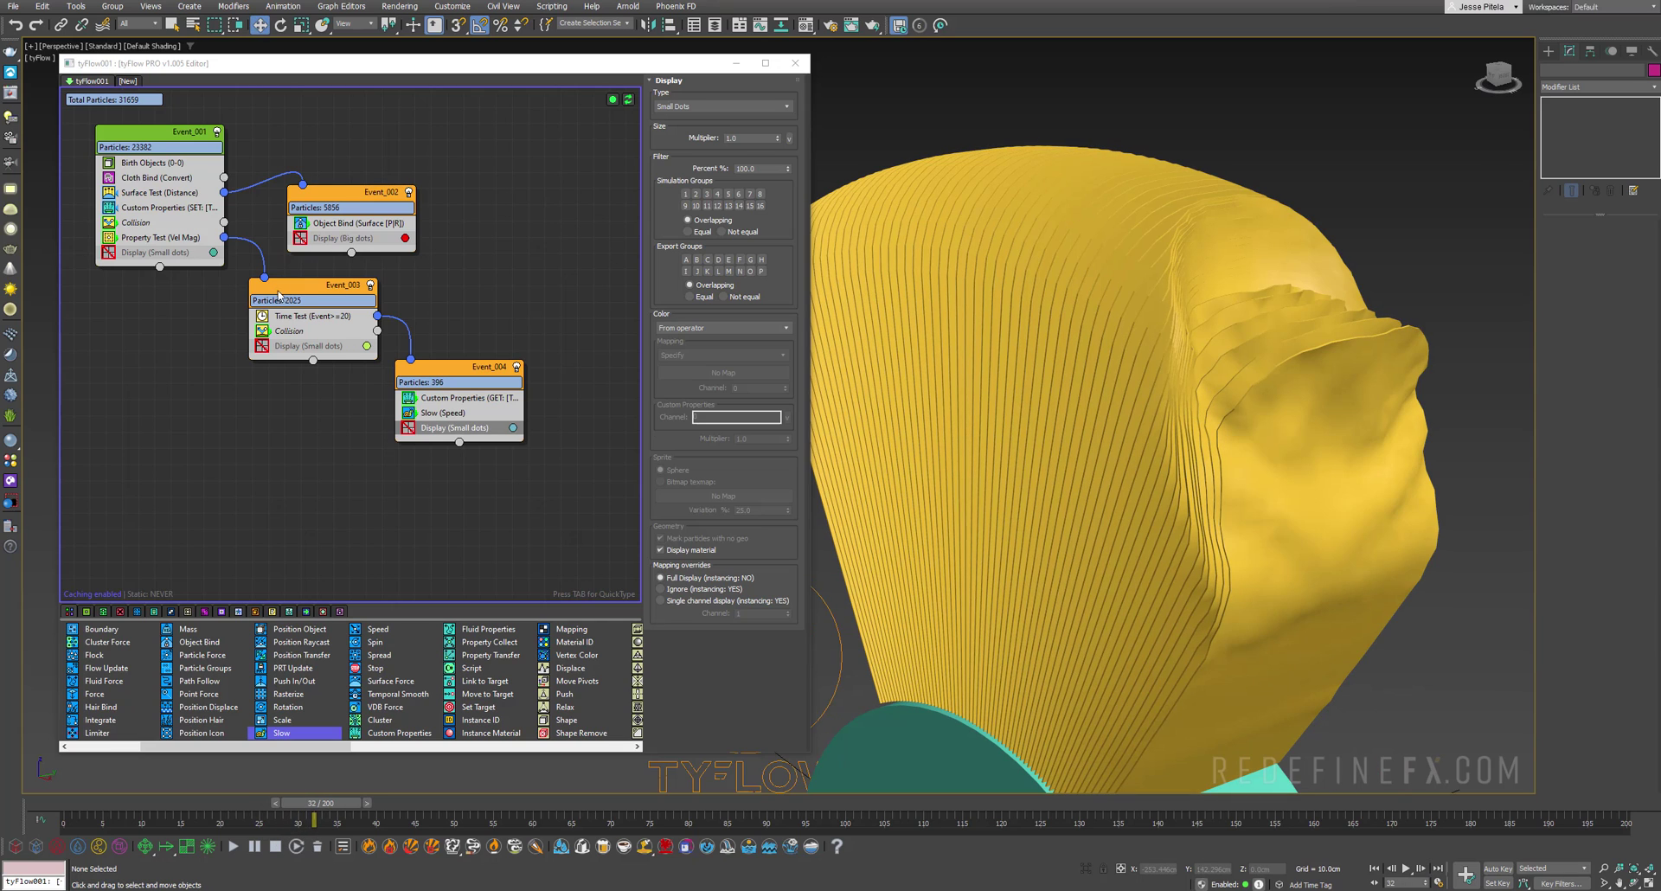
Step: Add a Force operator to Event_003 with Perlin noise in layer 1 at strength 0.25 cm and scale 0.01
drag(278, 295, 277, 281)
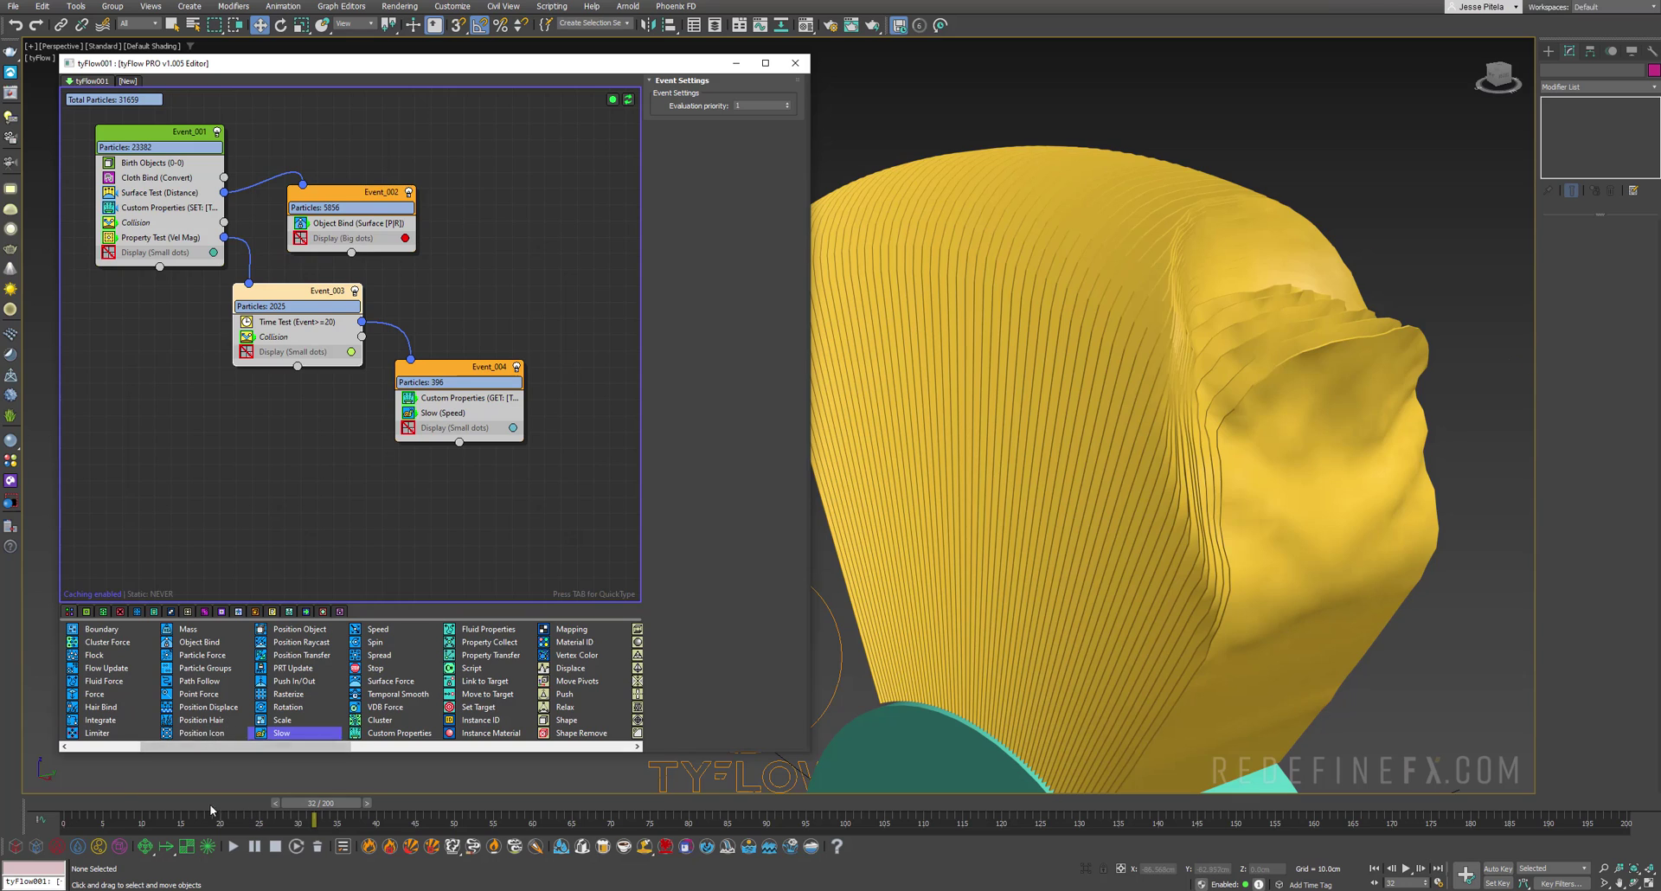
drag(95, 695, 216, 558)
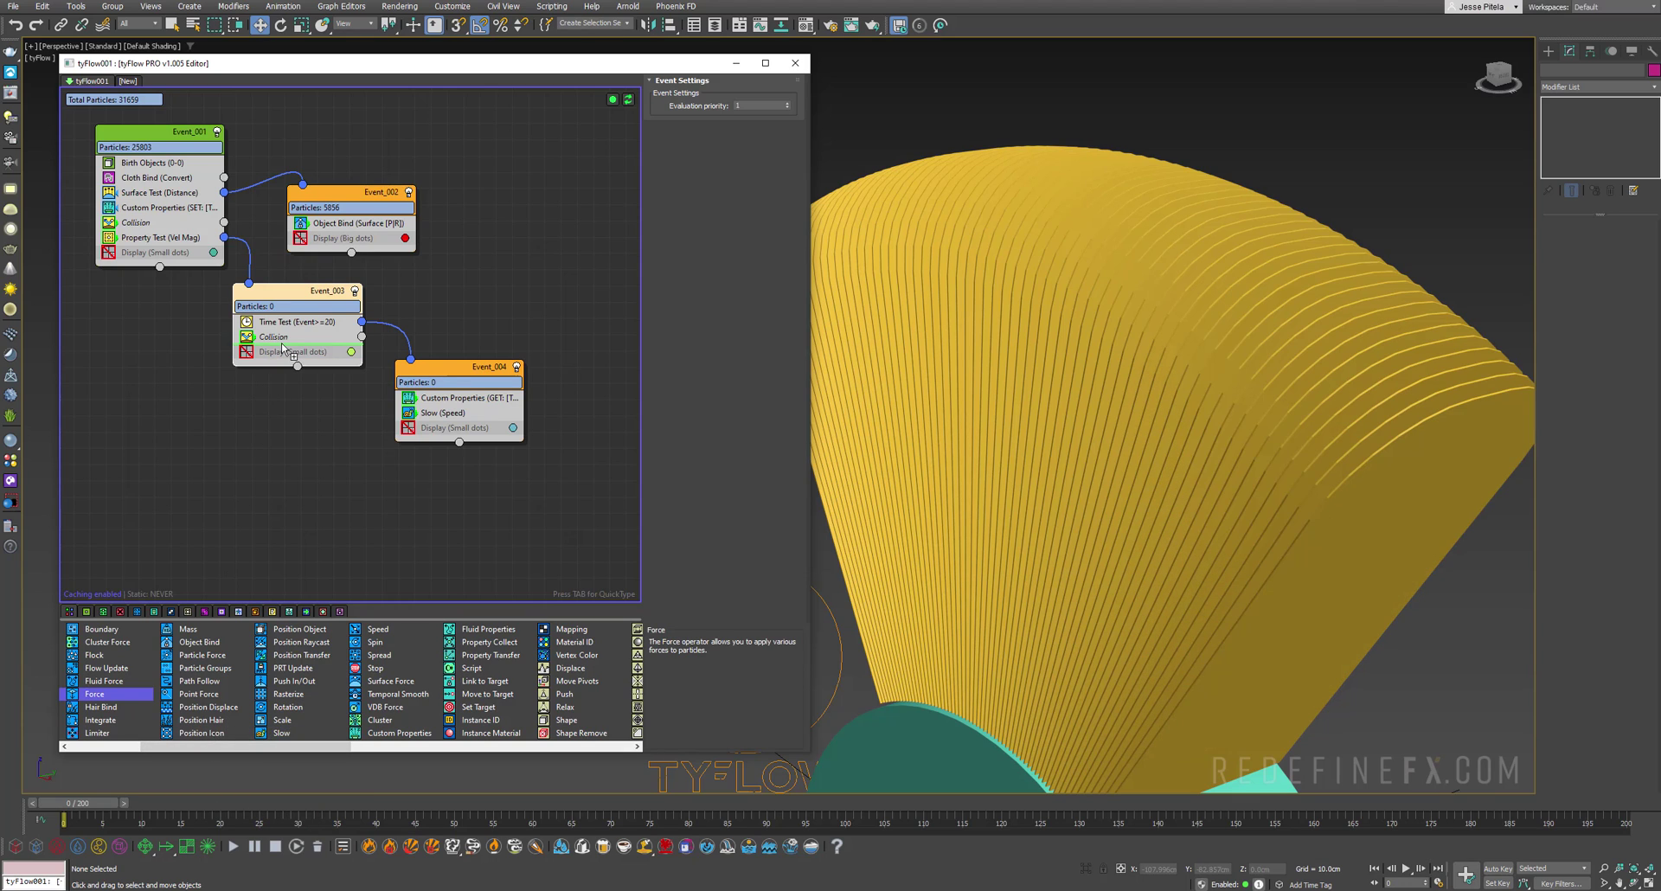
drag(282, 348, 282, 350)
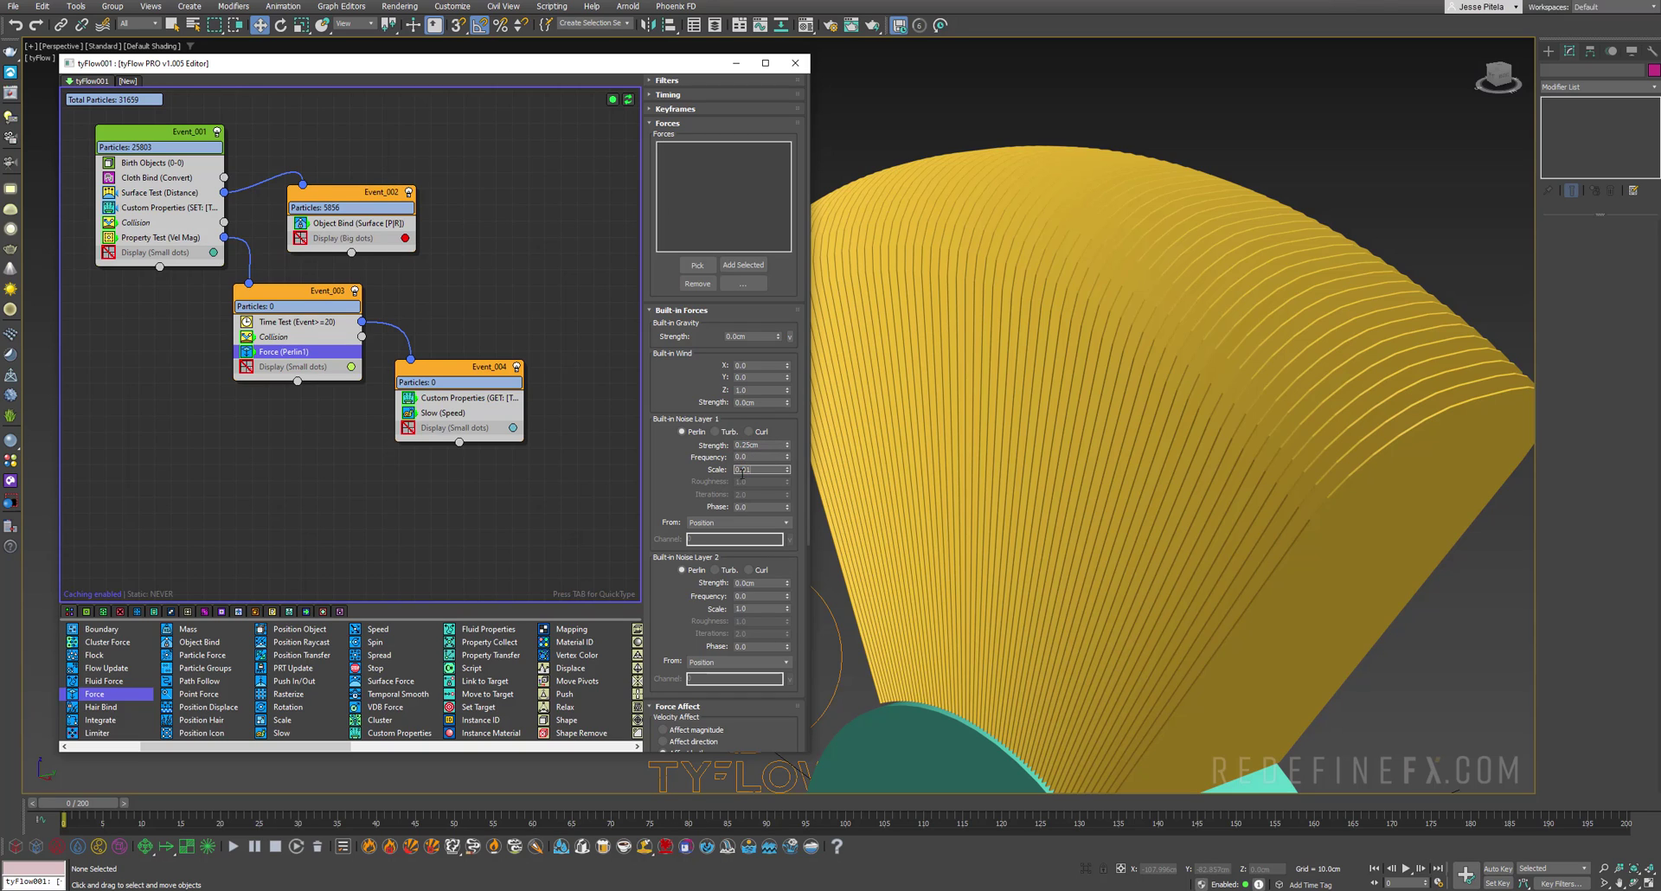
double_click(741, 469)
Step: Select the tyFlow object and set its simulation time step to 1/2 Frame
scroll(908, 542, down, 5)
click(906, 537)
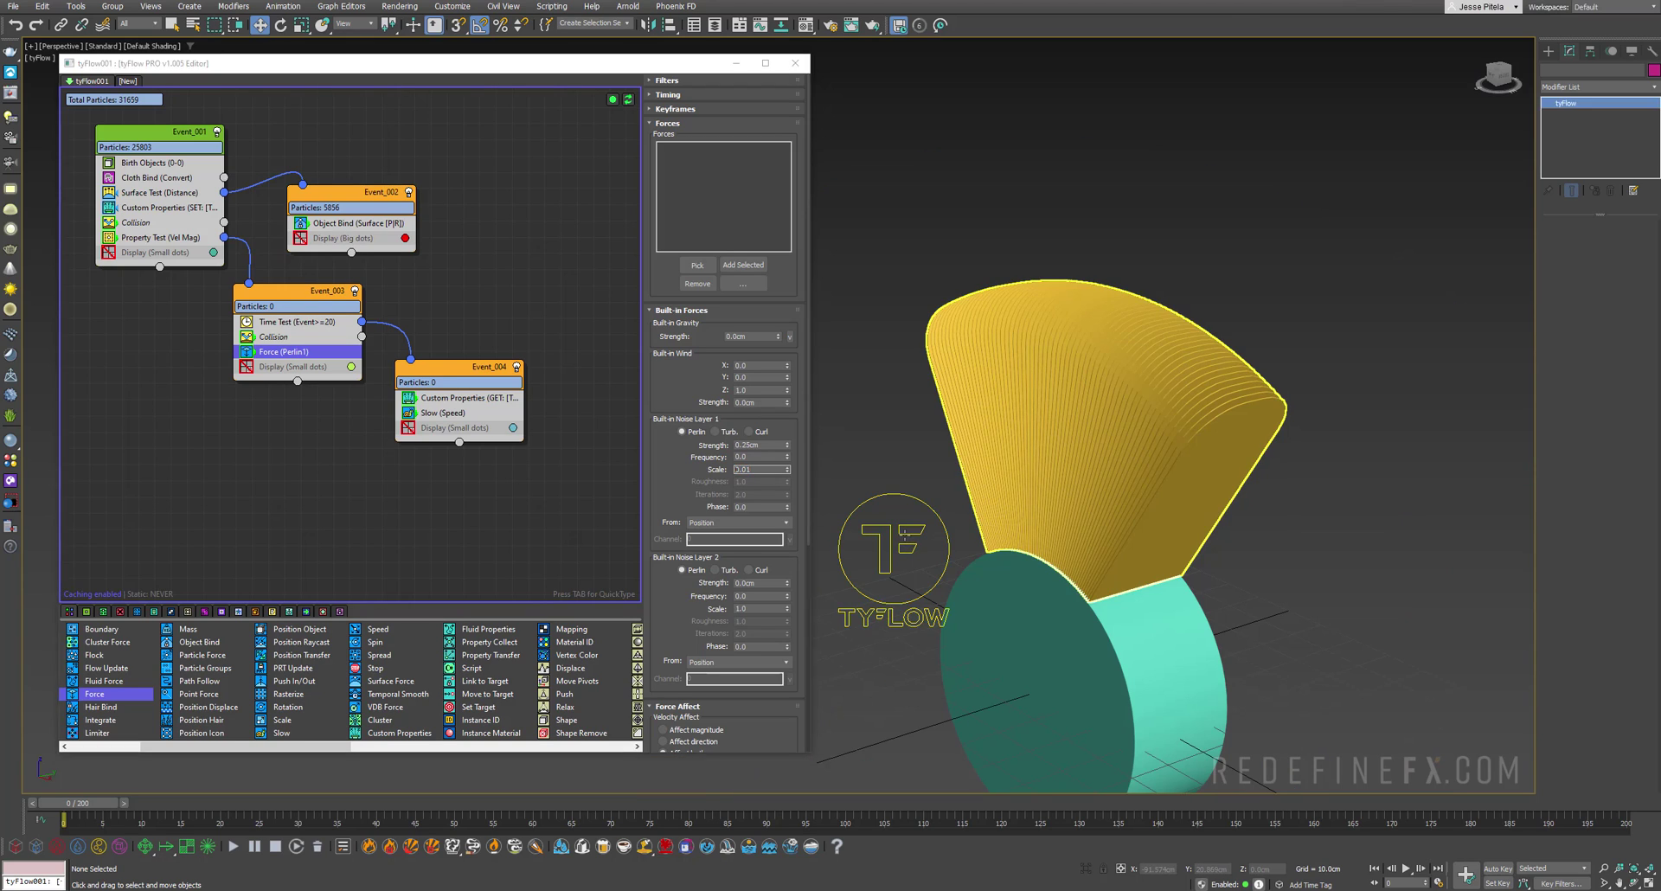
click(906, 537)
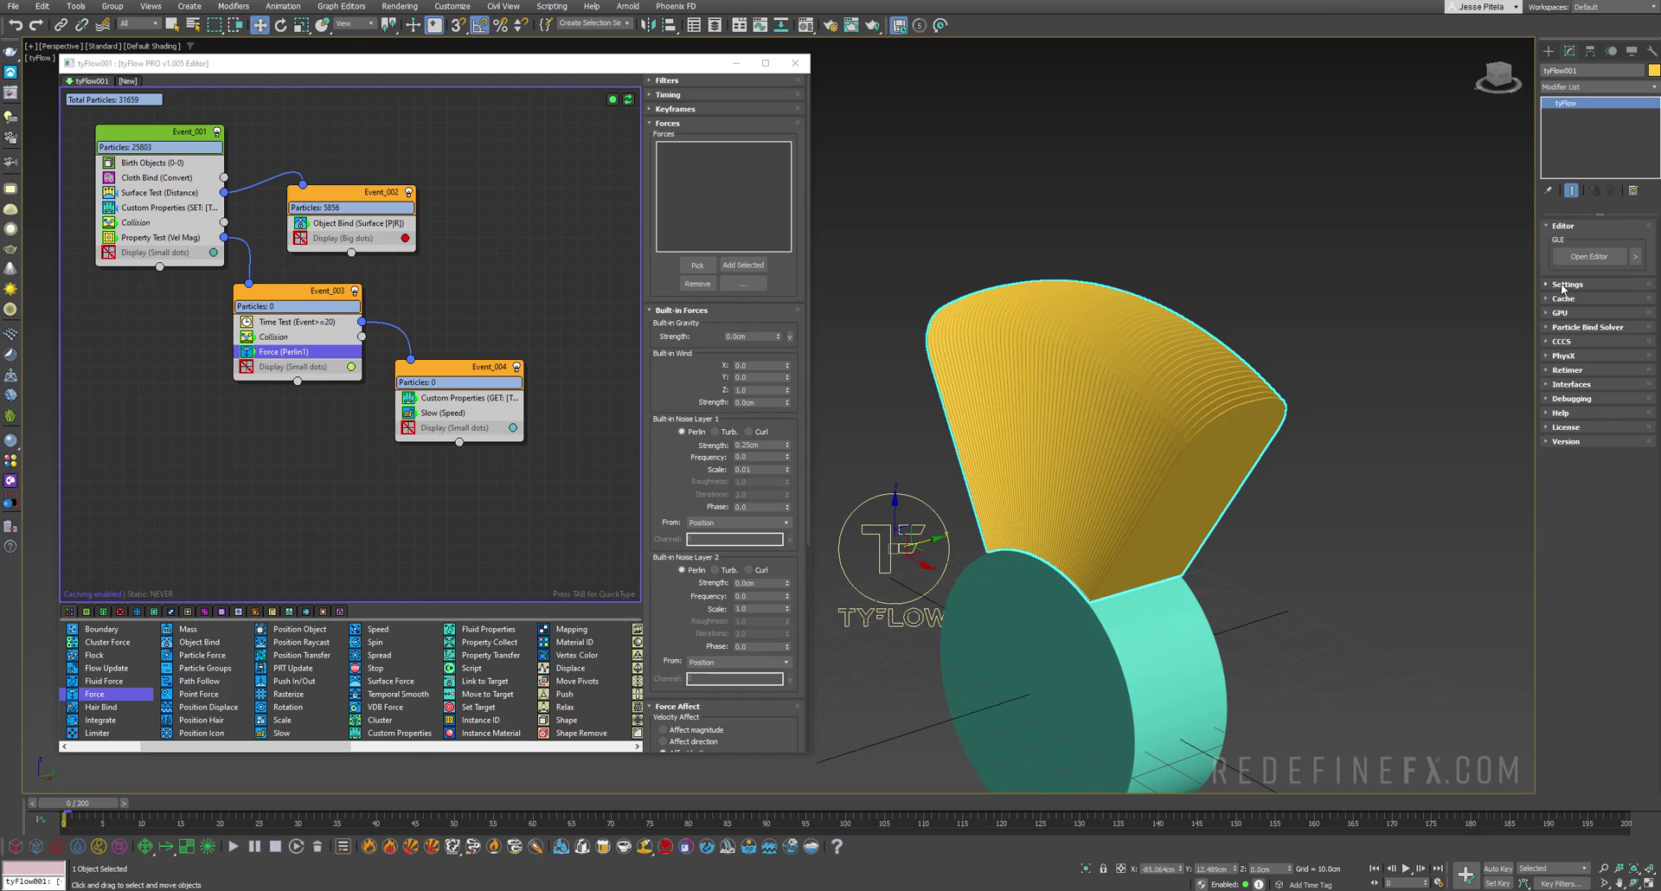
click(1564, 285)
click(1579, 408)
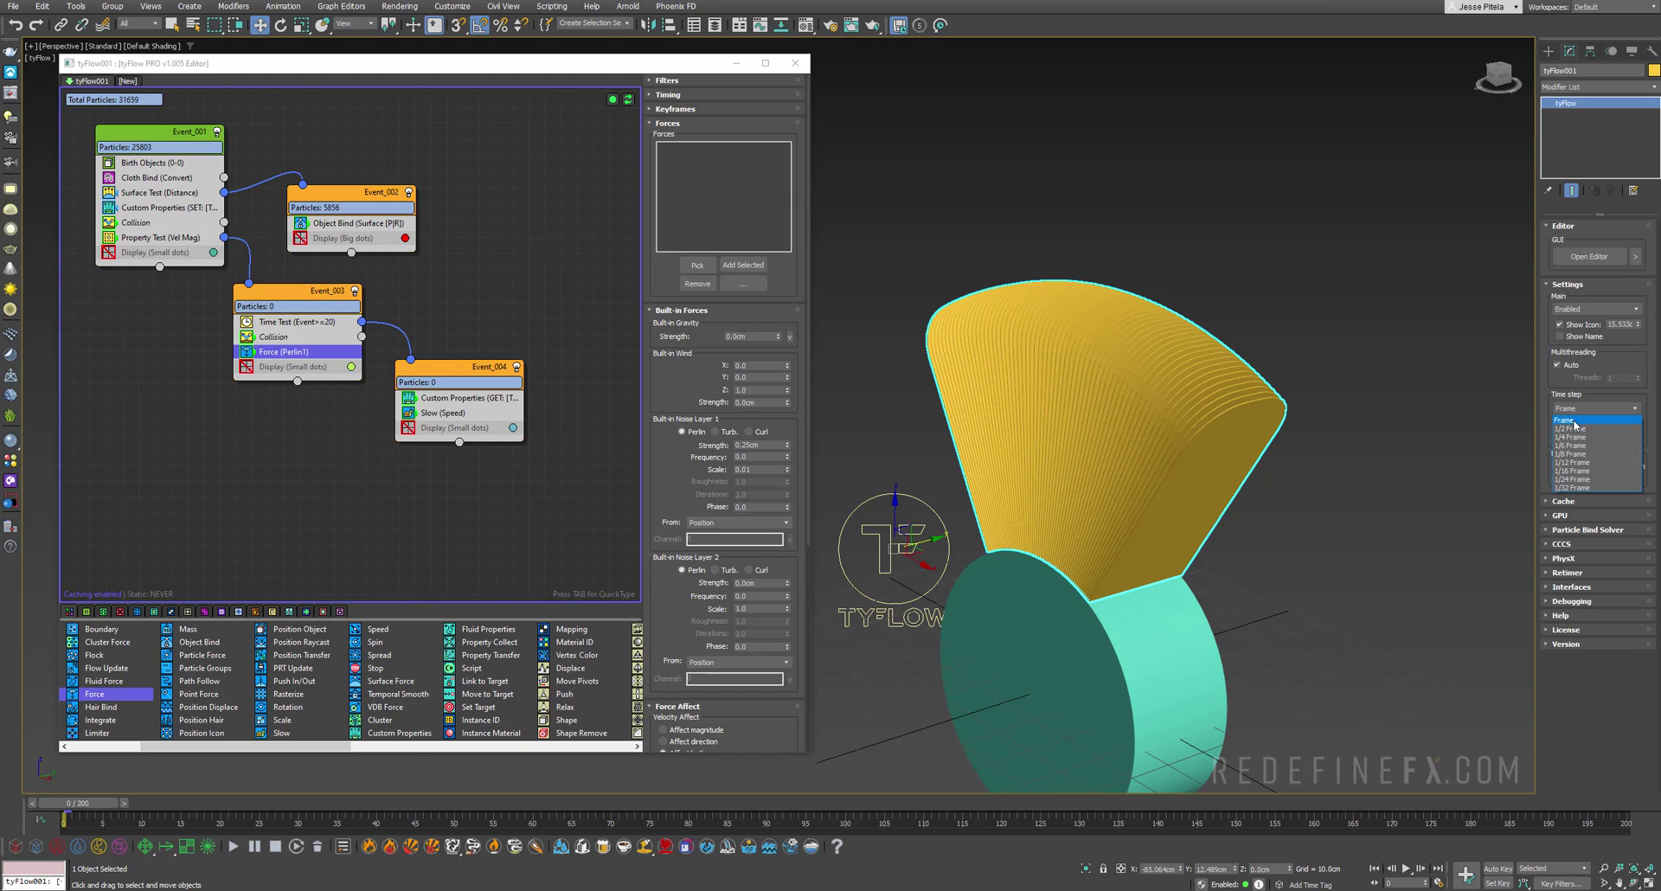
click(1573, 430)
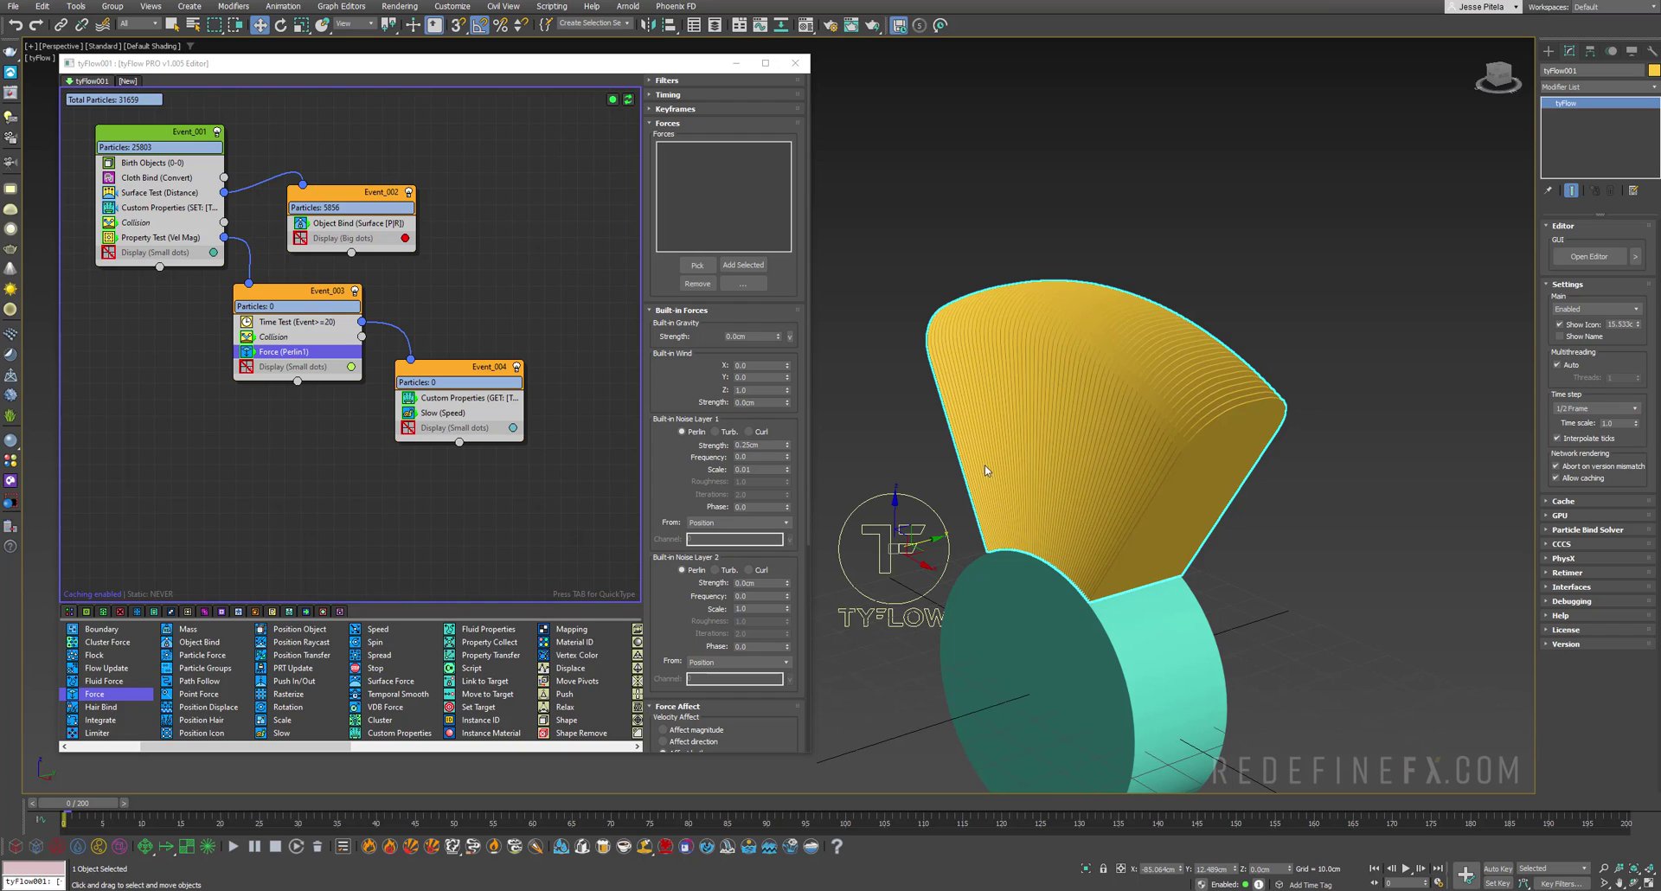
Step: Change the TM interpolation in Event_004's Custom Properties and set the Slow operator's X, Y and Z velocity to 10%
click(445, 402)
click(447, 399)
scroll(679, 396, down, 5)
scroll(713, 348, down, 1)
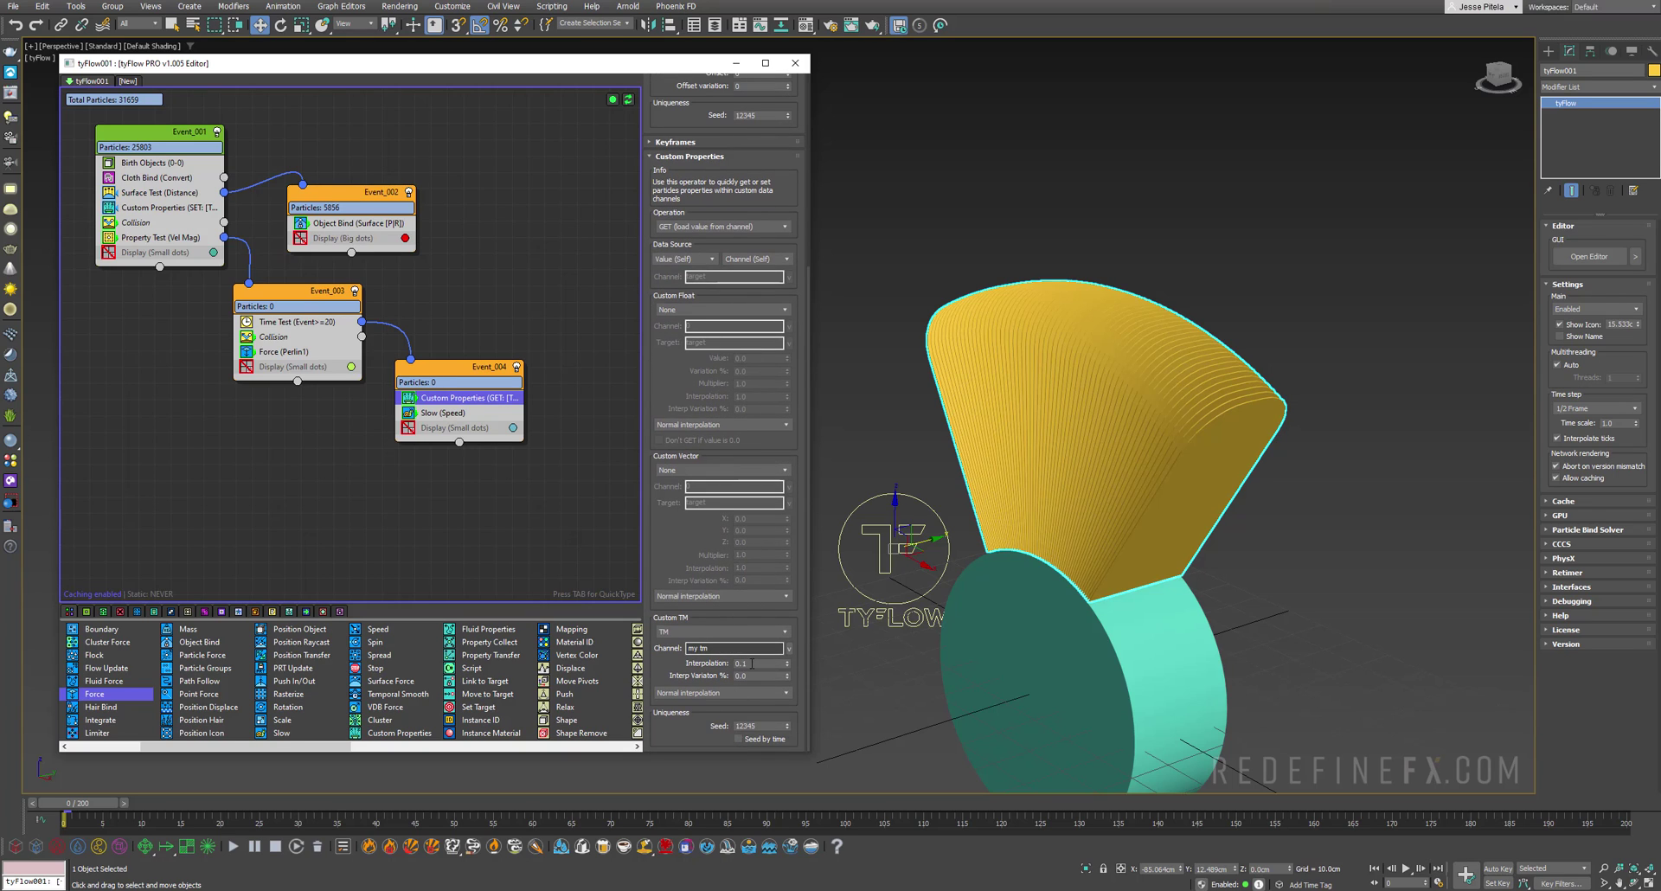
key(Return)
click(421, 414)
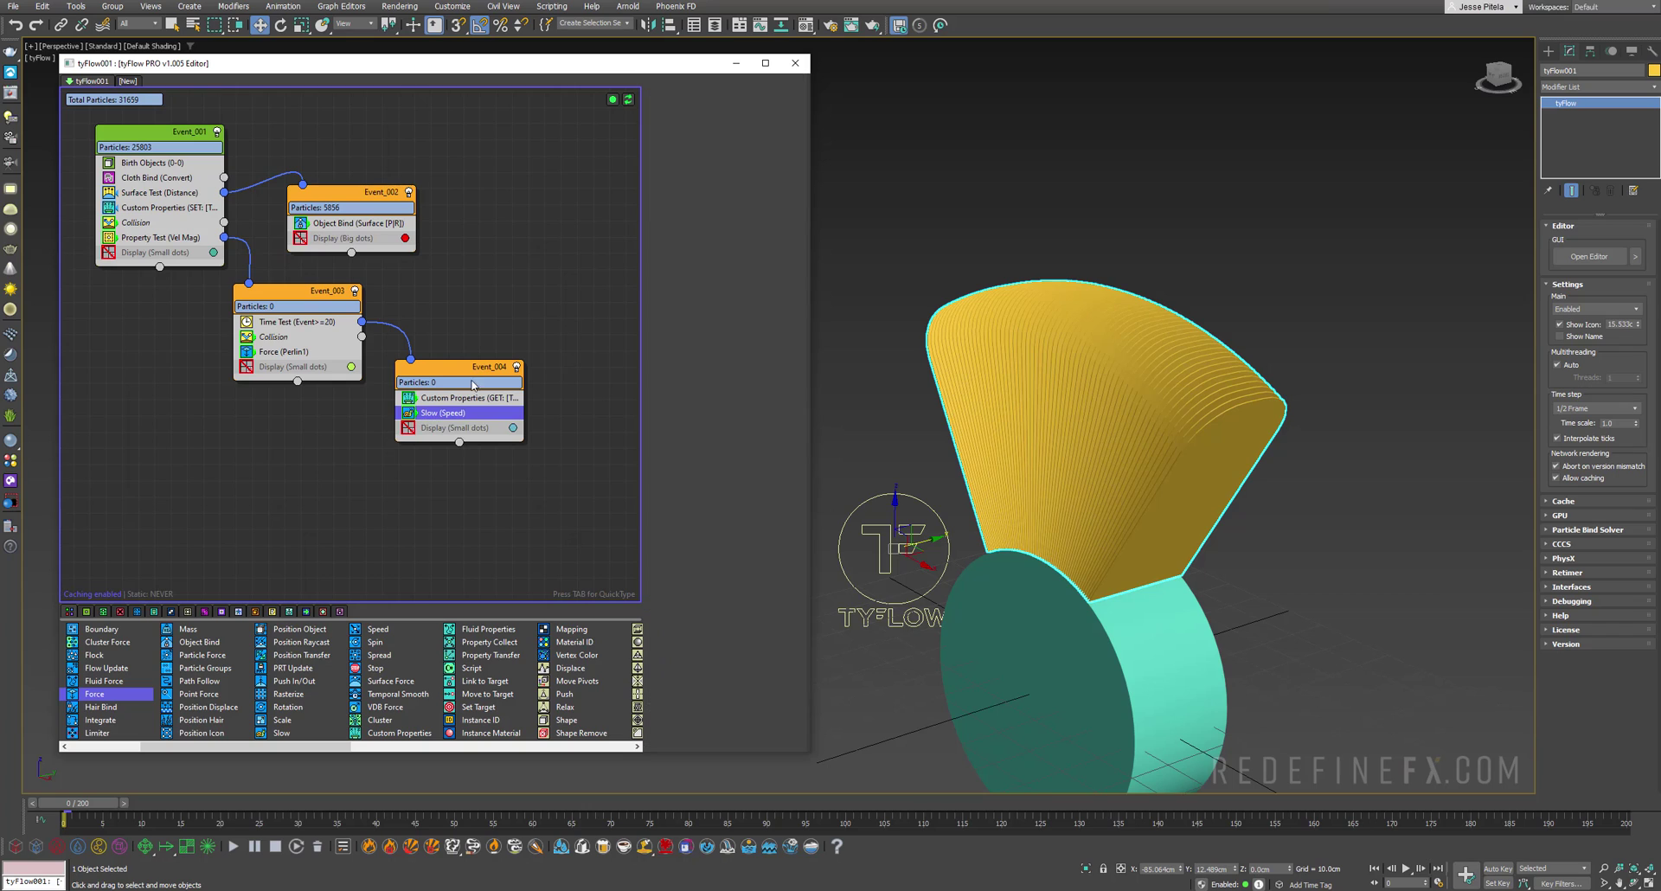
drag(739, 150, 710, 151)
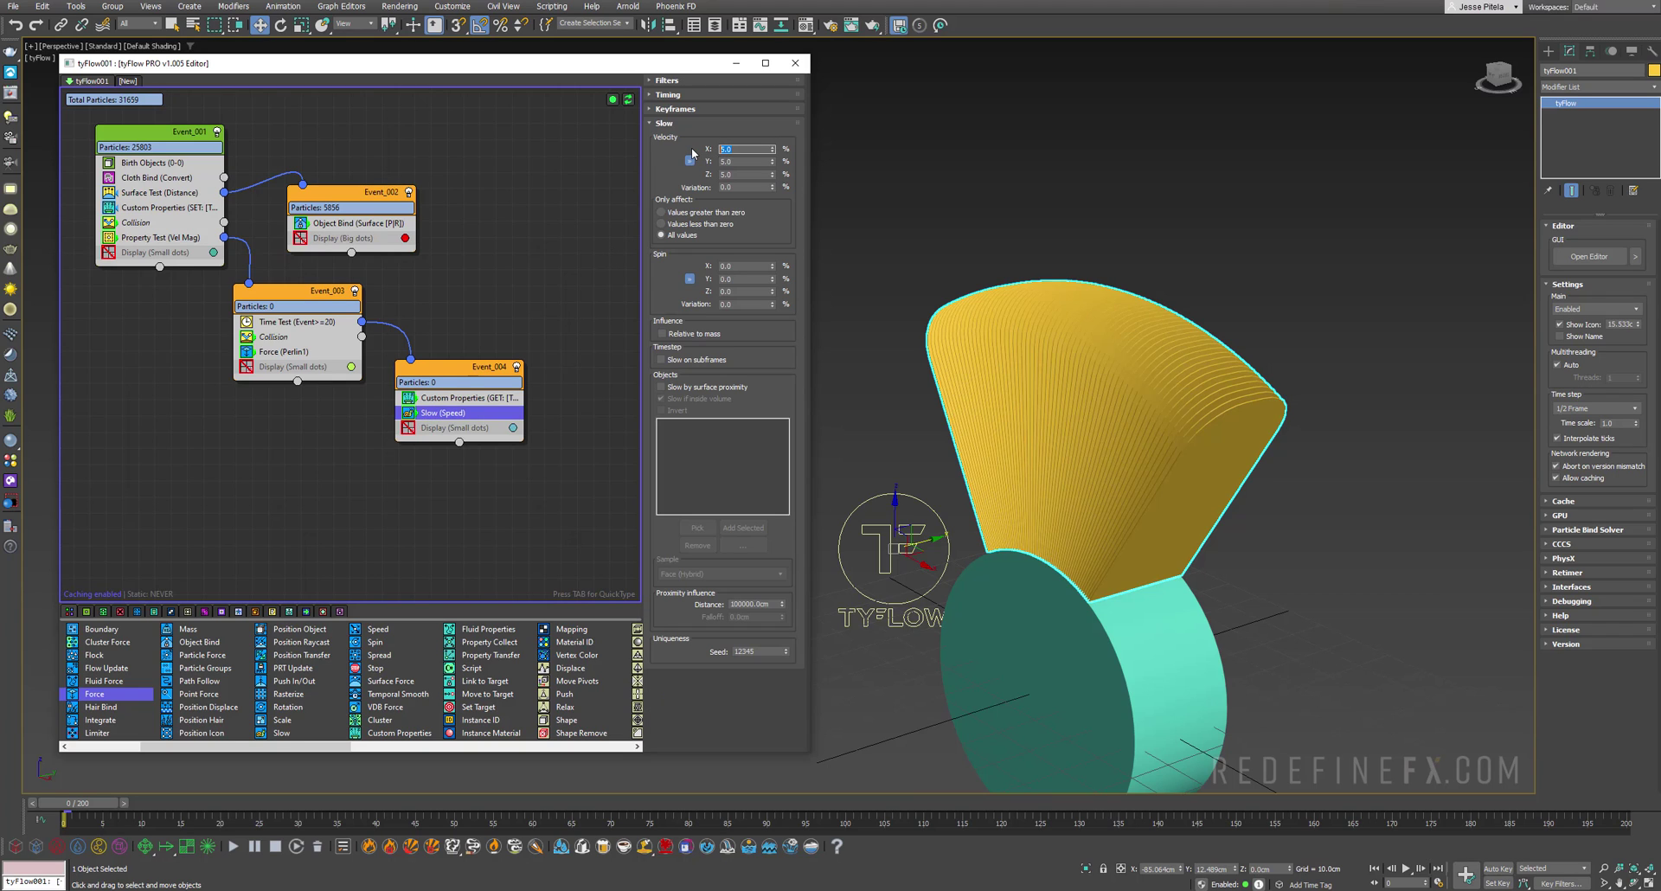
key(Return)
Step: Add a TurboSmooth modifier to the tyFlow object and inspect the smoothed strip edges up close
click(1654, 87)
scroll(1640, 444, down, 10)
click(1573, 541)
scroll(1194, 427, up, 5)
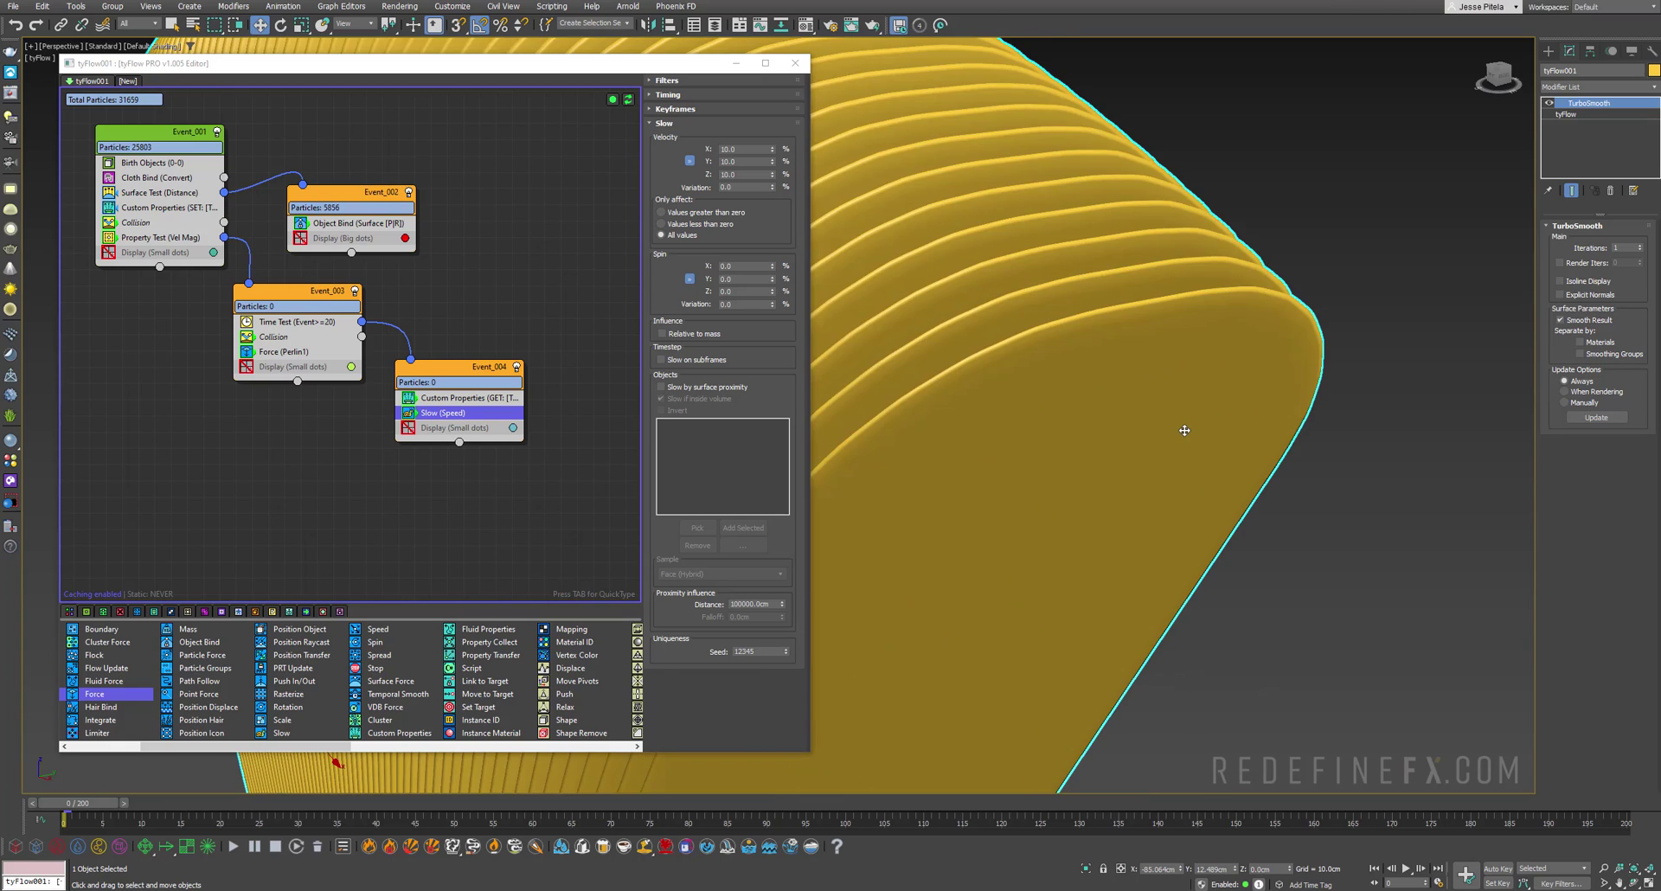
Step: Show the safe frames, frame the fins close up and scrub through the simulation to examine the smoothed strips
scroll(1184, 430, down, 5)
mouse_move(1064, 396)
alt+middle_down()
mouse_move(1124, 381)
mouse_move(1067, 382)
alt+middle_up()
scroll(1067, 382, down, 3)
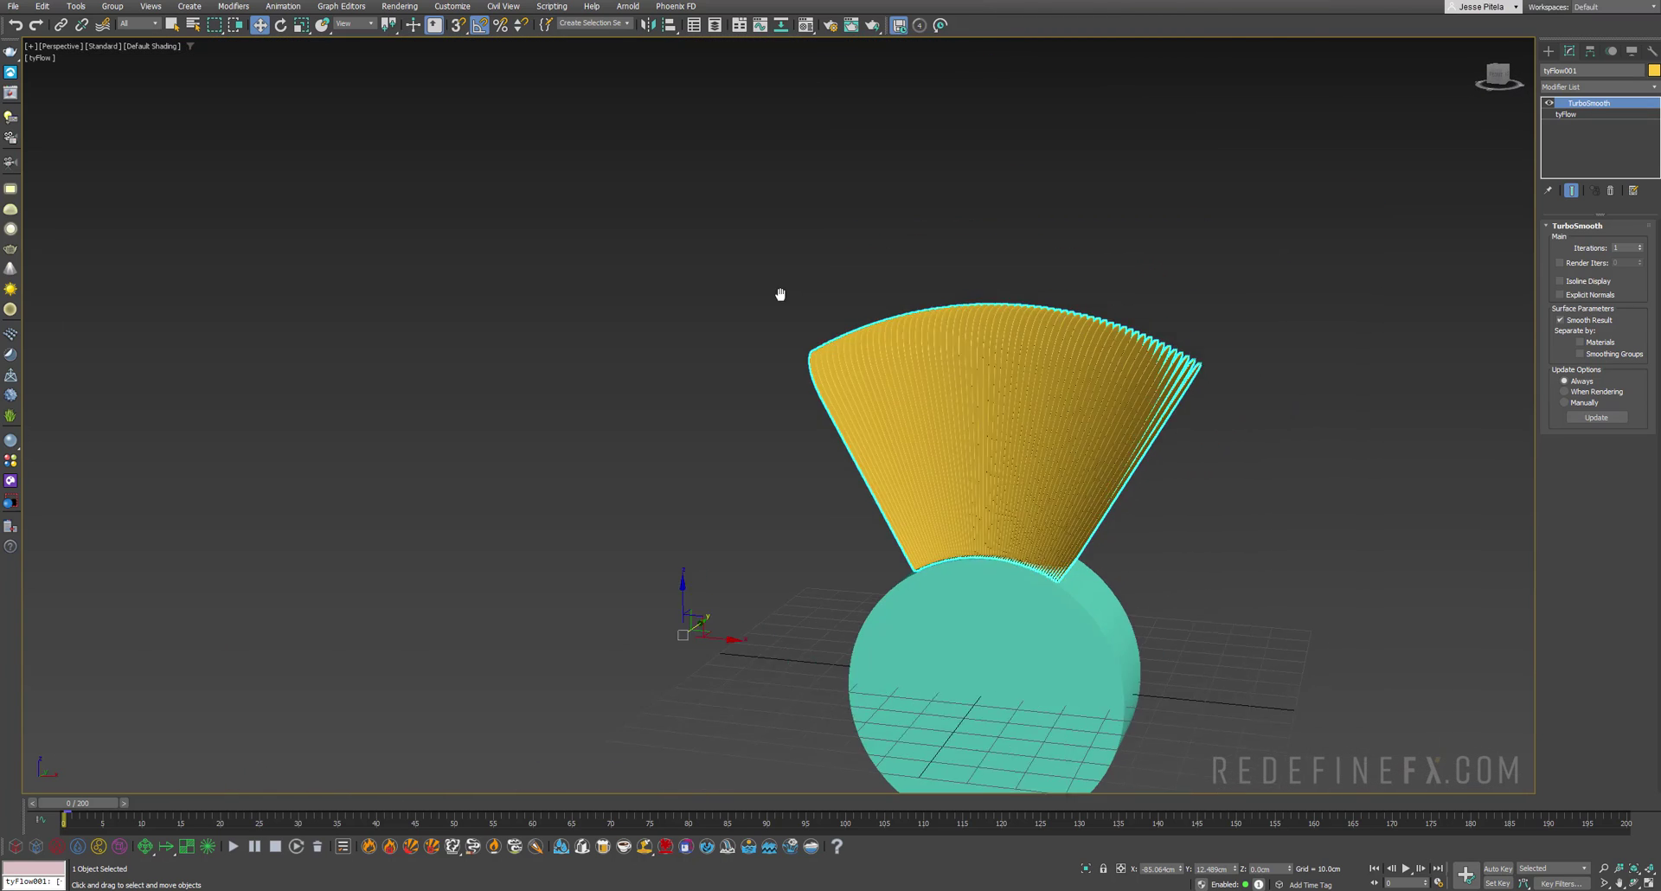
middle_drag(778, 293, 755, 338)
key(shift+f)
scroll(664, 324, up, 8)
scroll(591, 279, down, 2)
scroll(560, 322, up, 1)
scroll(756, 334, up, 2)
click(882, 803)
drag(84, 805, 663, 890)
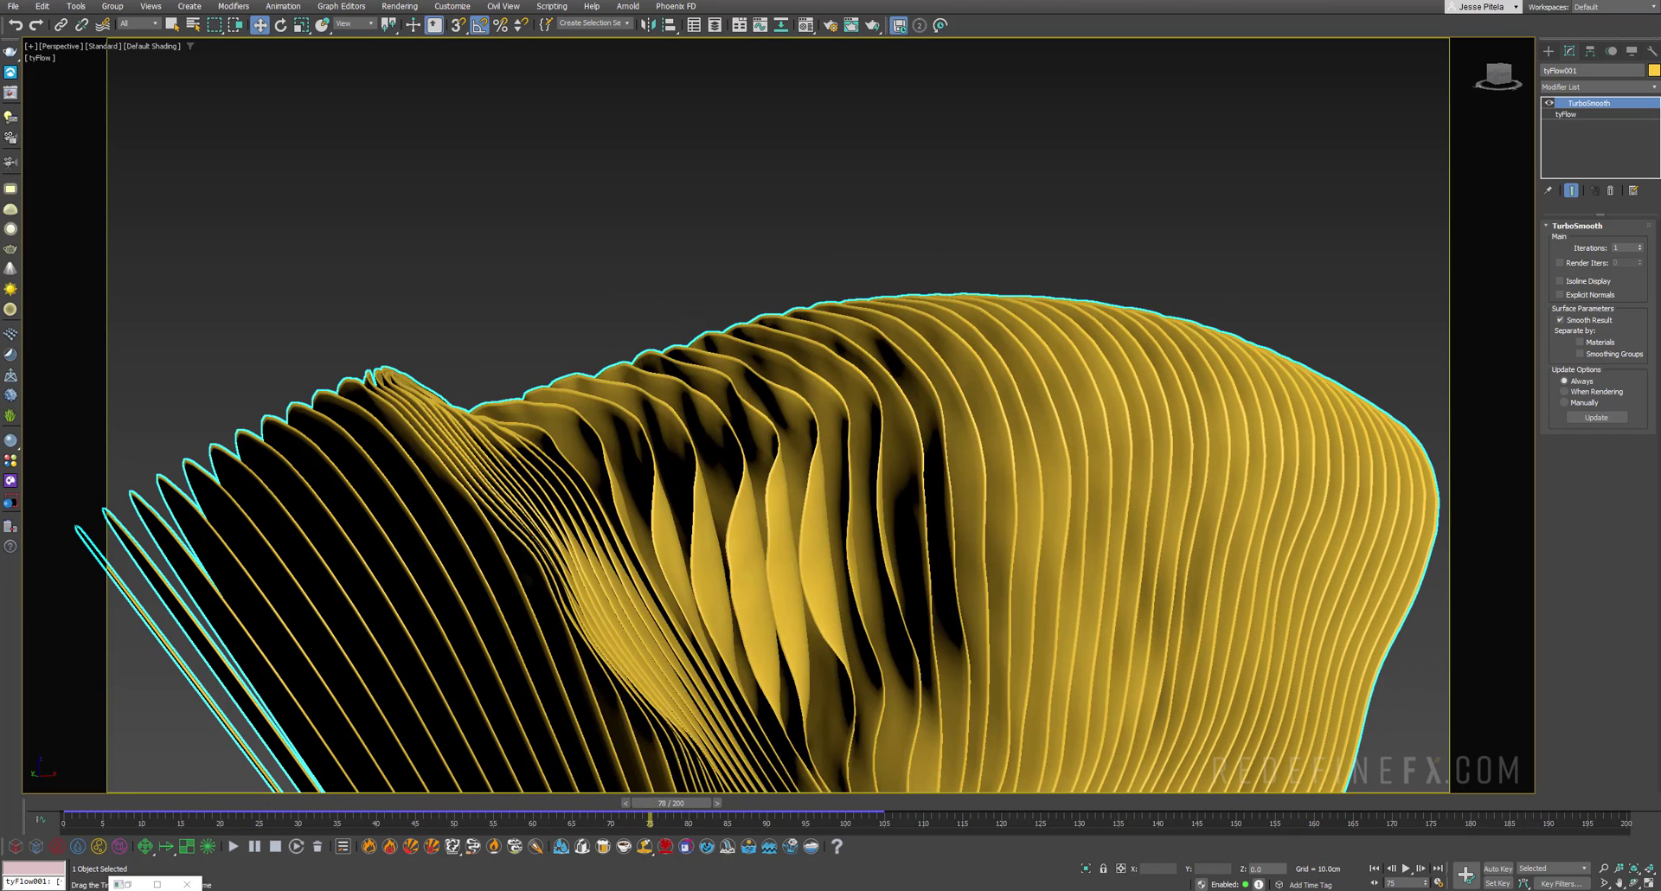
drag(825, 890, 453, 890)
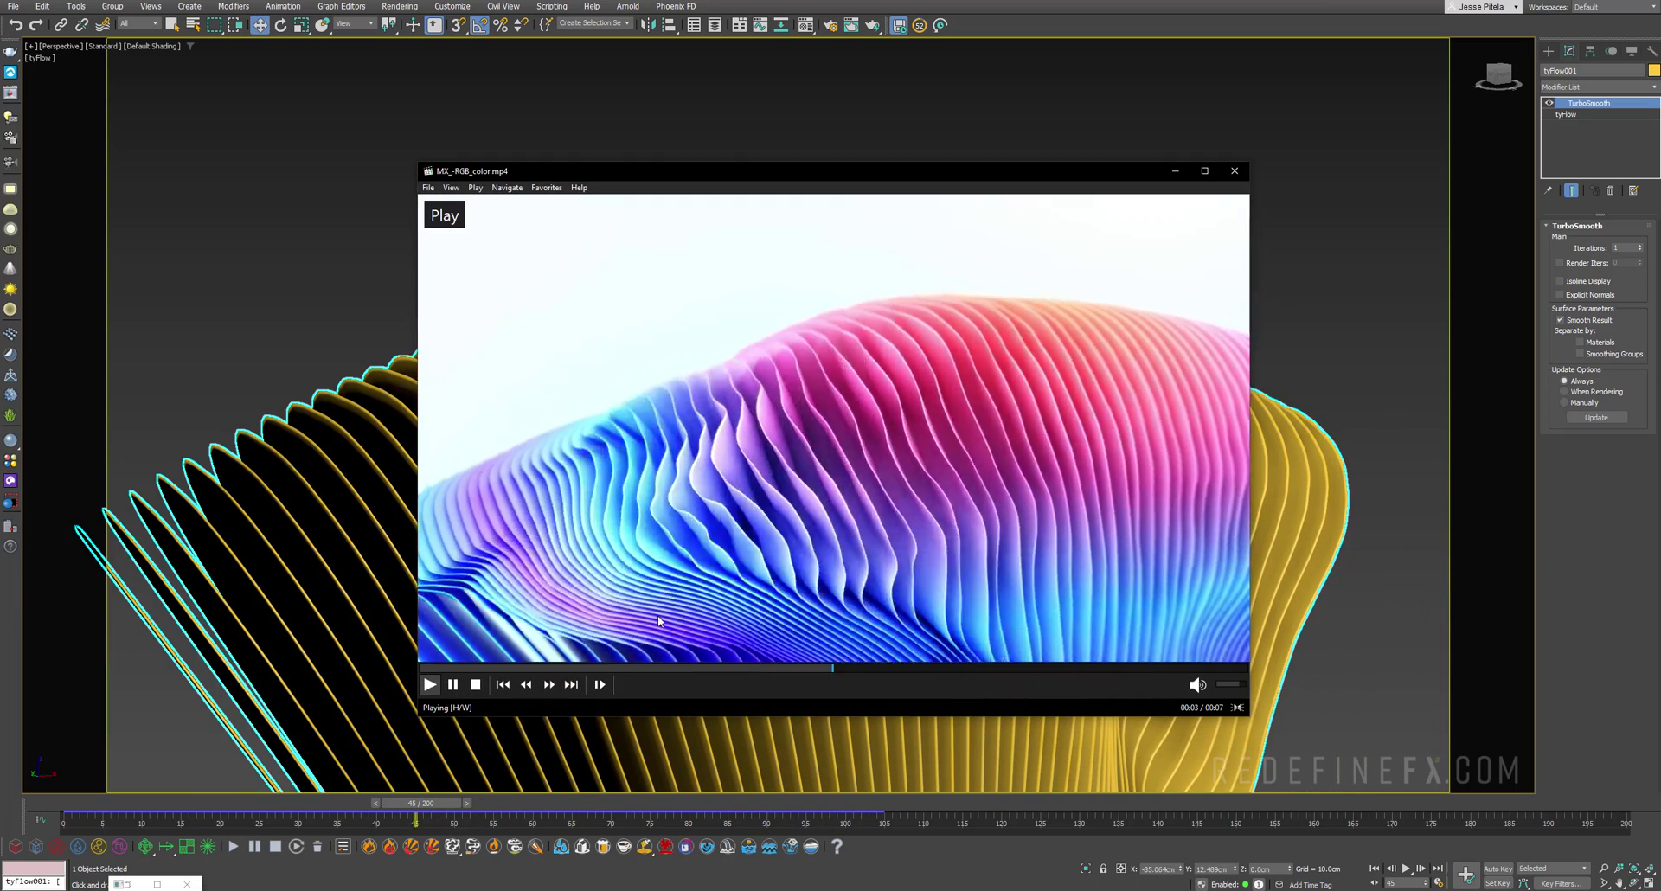
Step: Review the colours in the reference video MX_-RGB_color.mp4, pause it and put the player out of the way
click(583, 669)
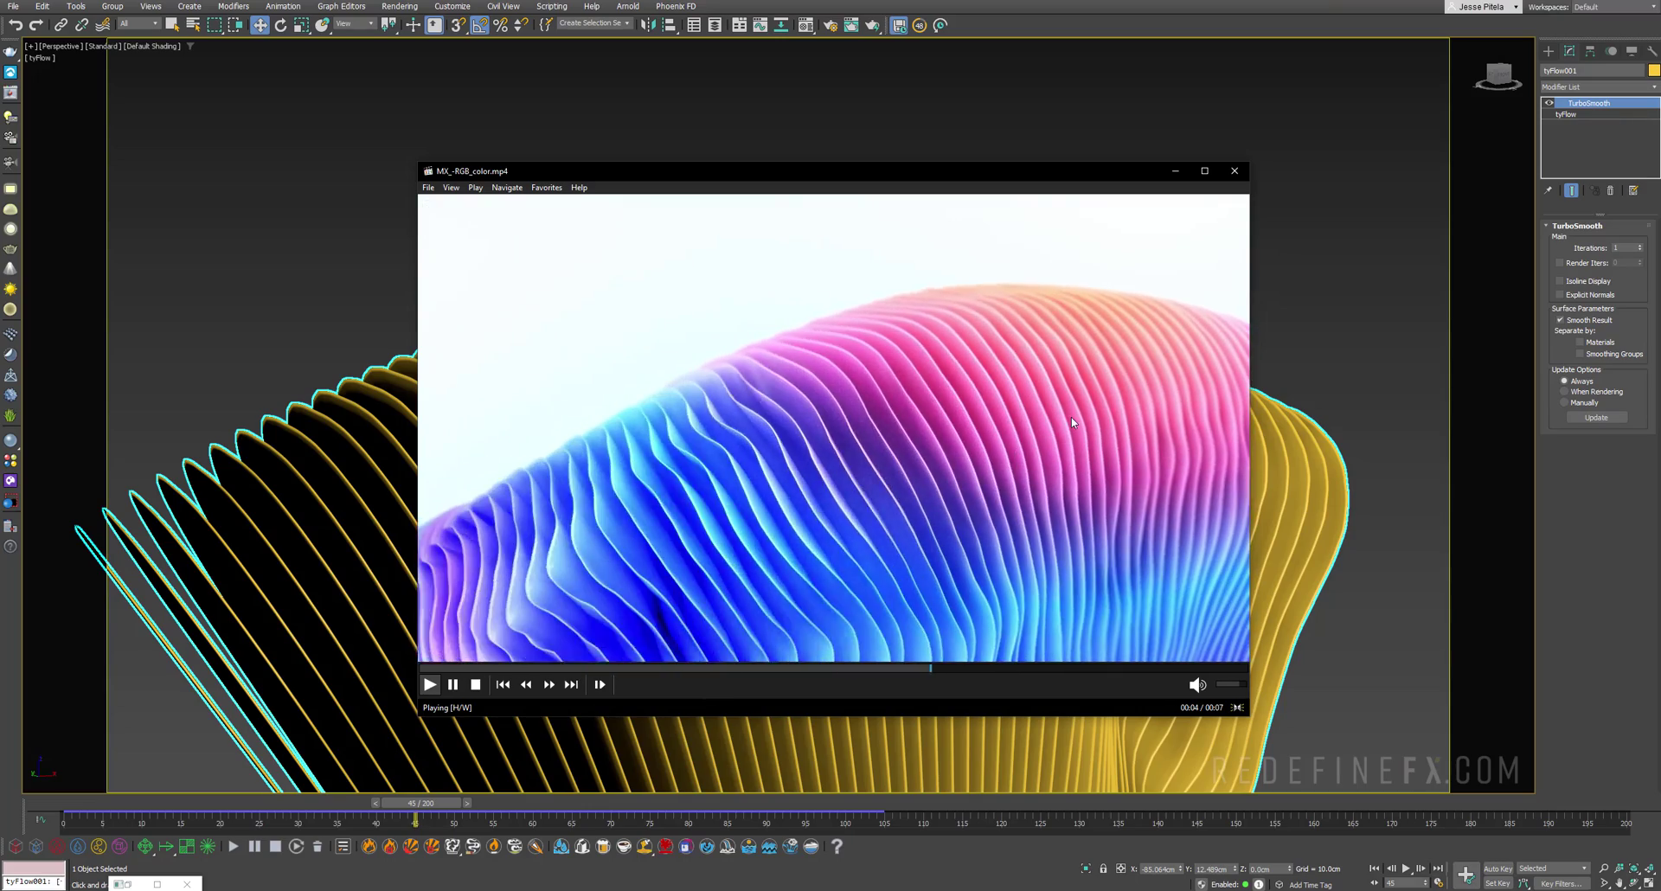
click(1072, 359)
click(1175, 171)
Step: Create a box behind the fins, about 26 cm long, 140 cm wide and 136 cm high
scroll(1003, 333, down, 6)
alt+middle_drag(951, 324, 1006, 346)
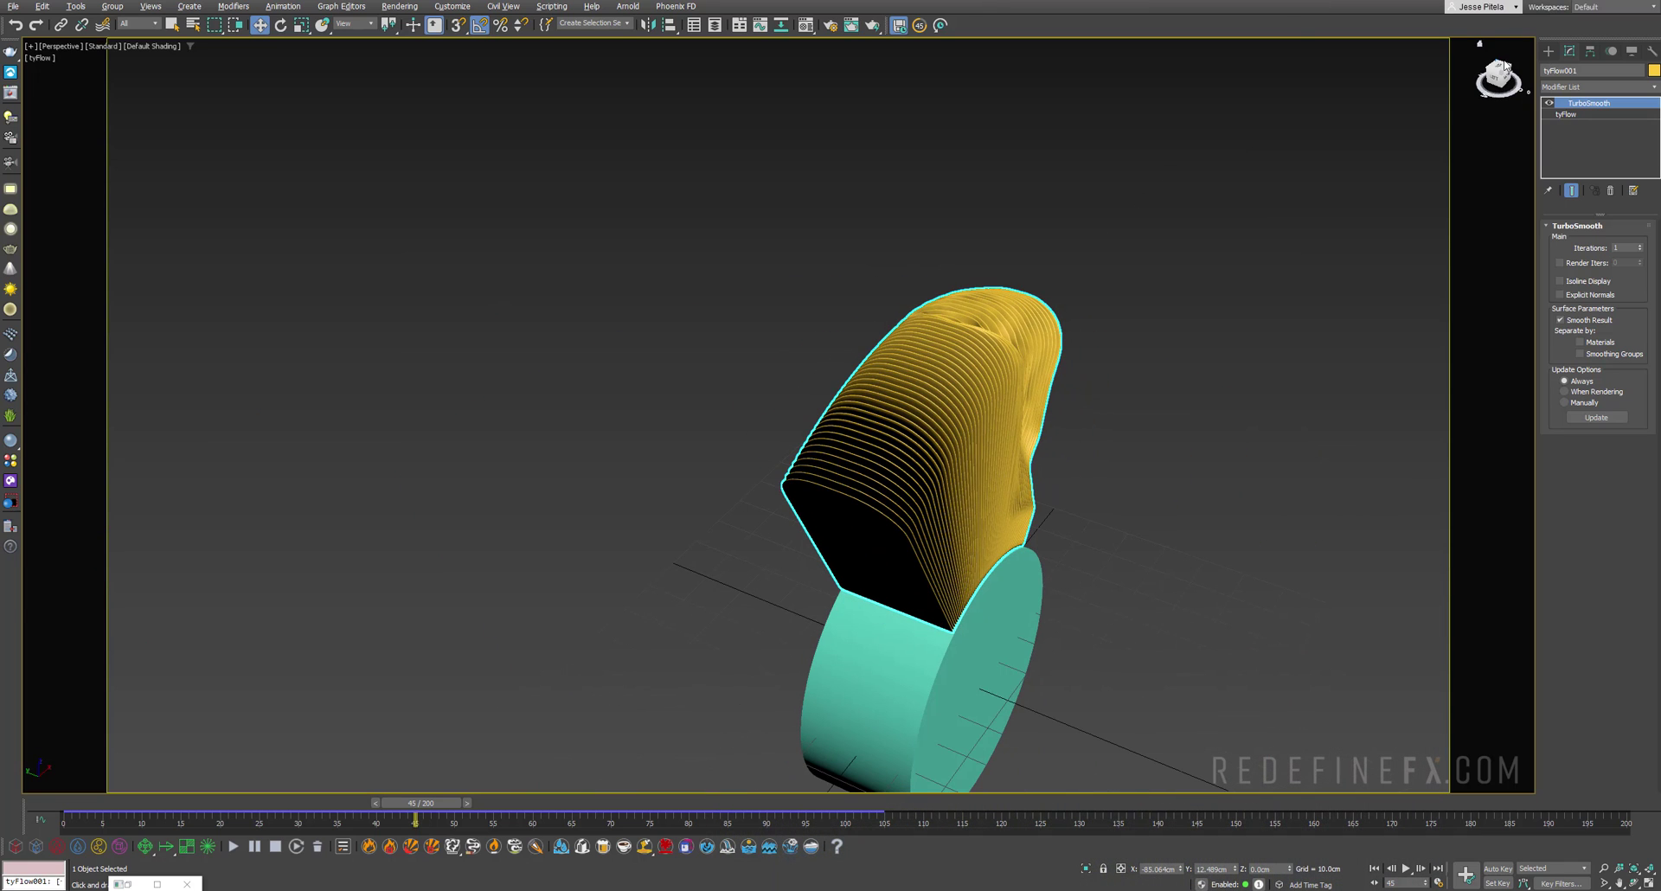
click(1549, 50)
alt+middle_drag(835, 472, 963, 494)
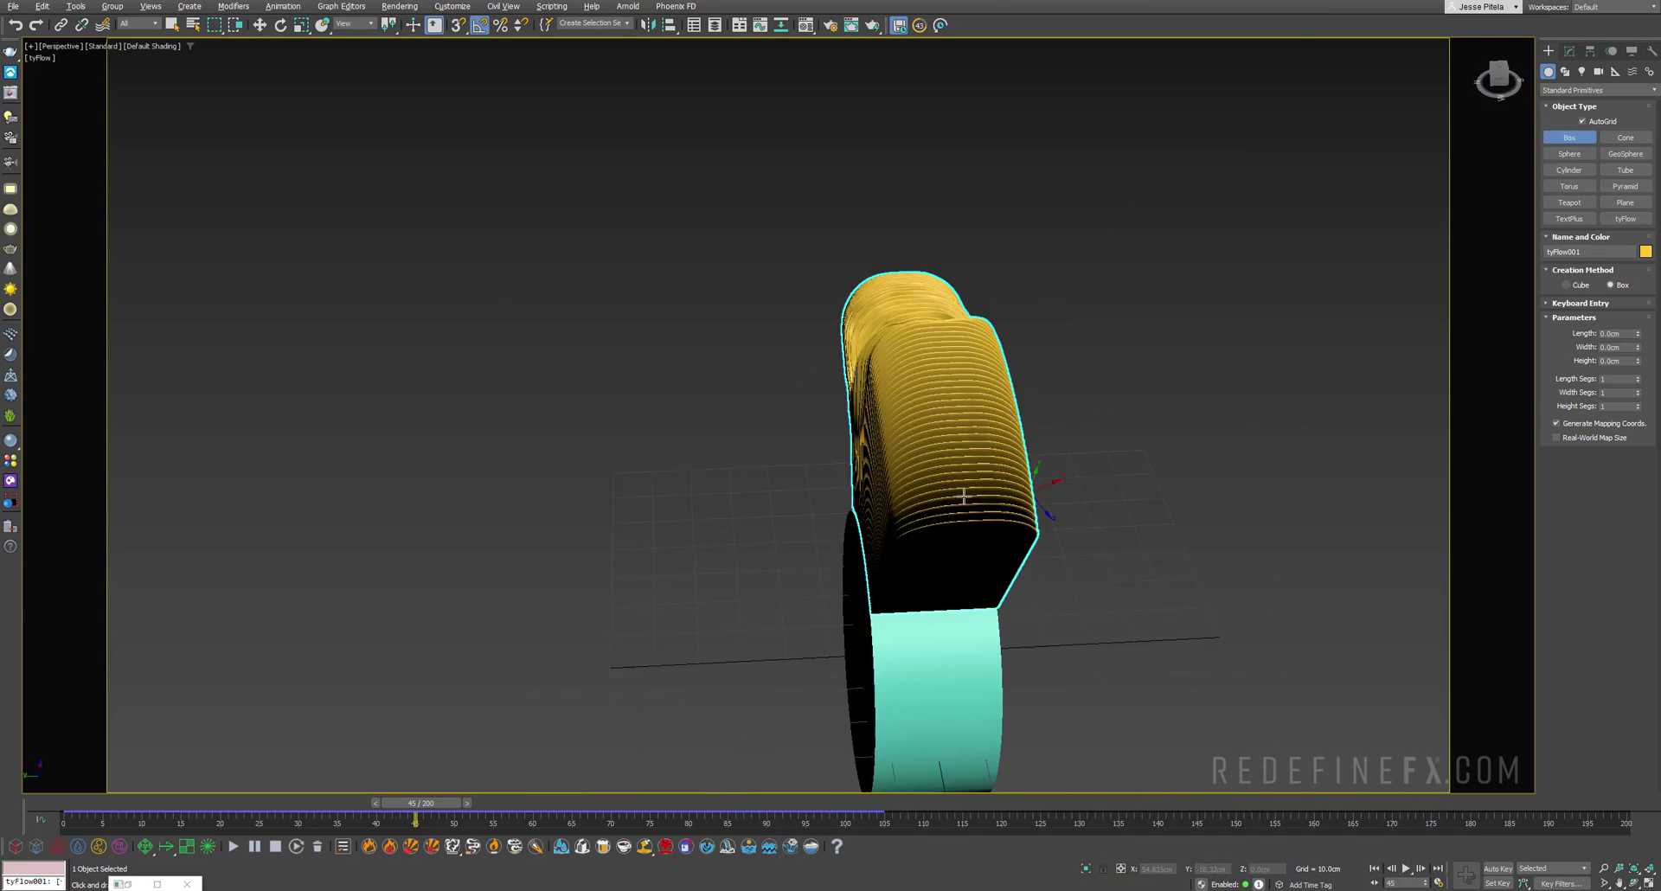
scroll(934, 480, down, 5)
drag(872, 435, 849, 630)
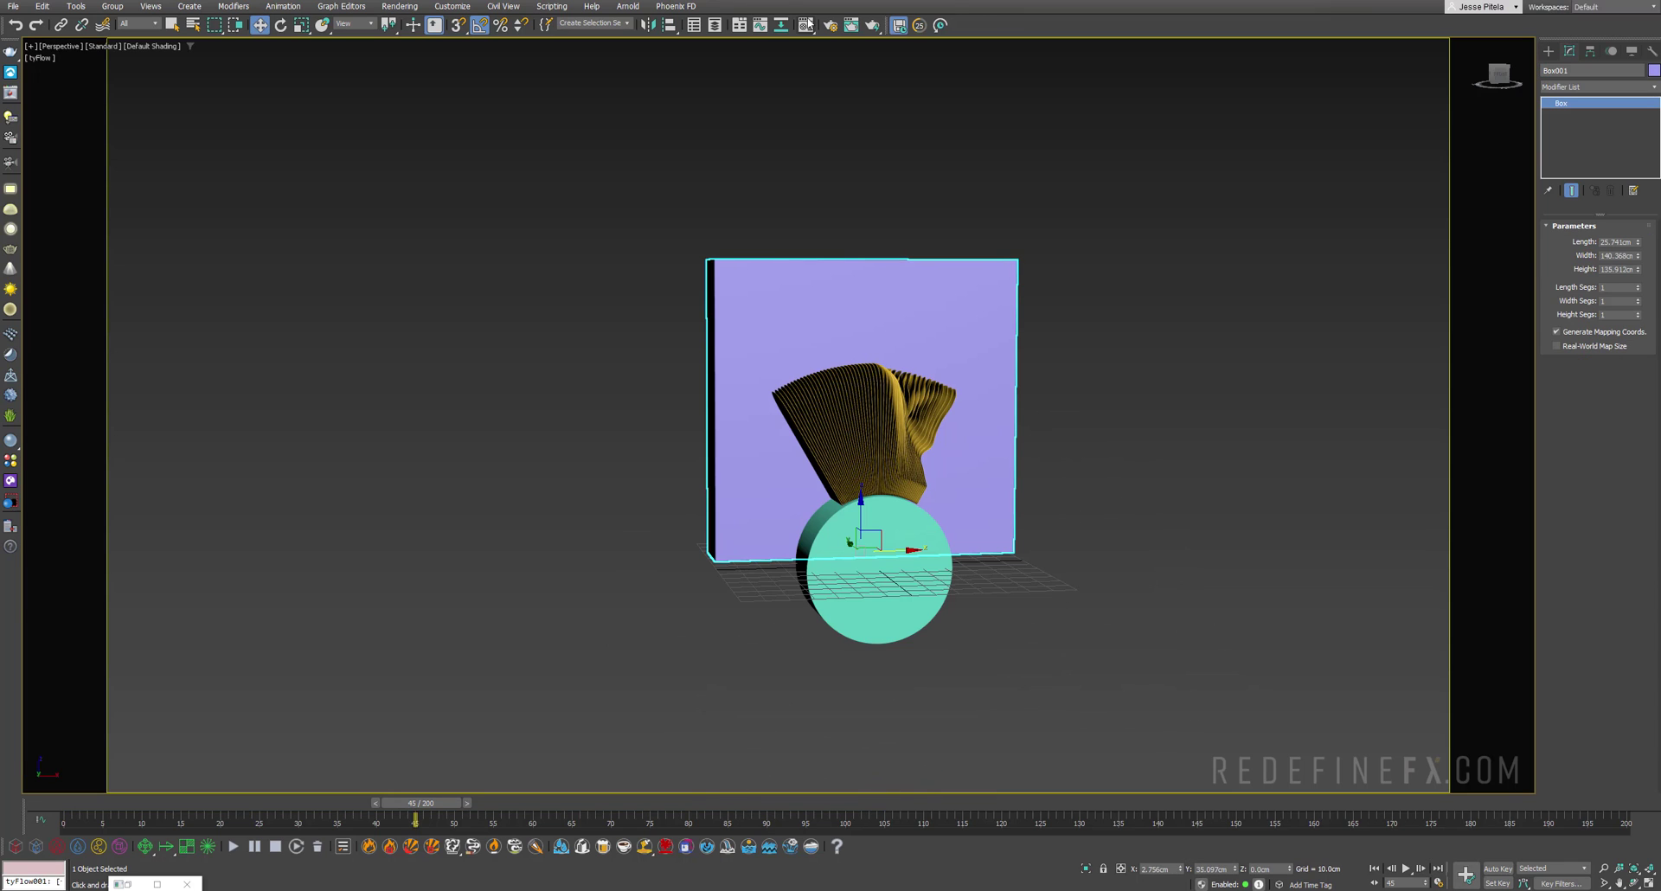
Step: Make the first material a VRayMtl with a Gradient Ramp map in its diffuse slot
click(807, 25)
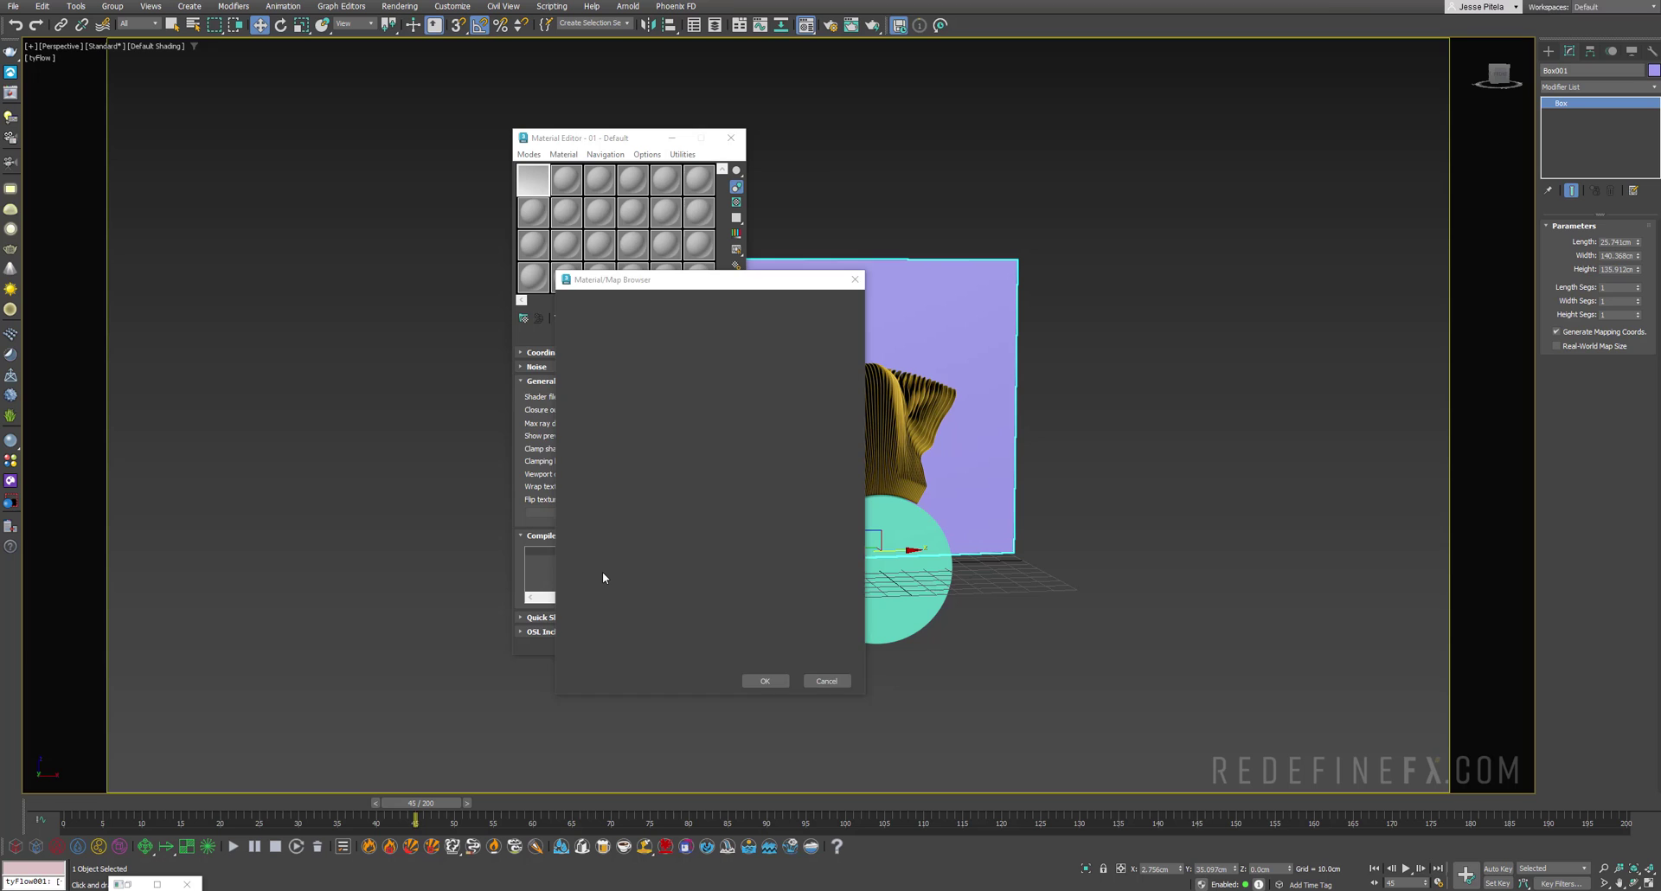
double_click(603, 578)
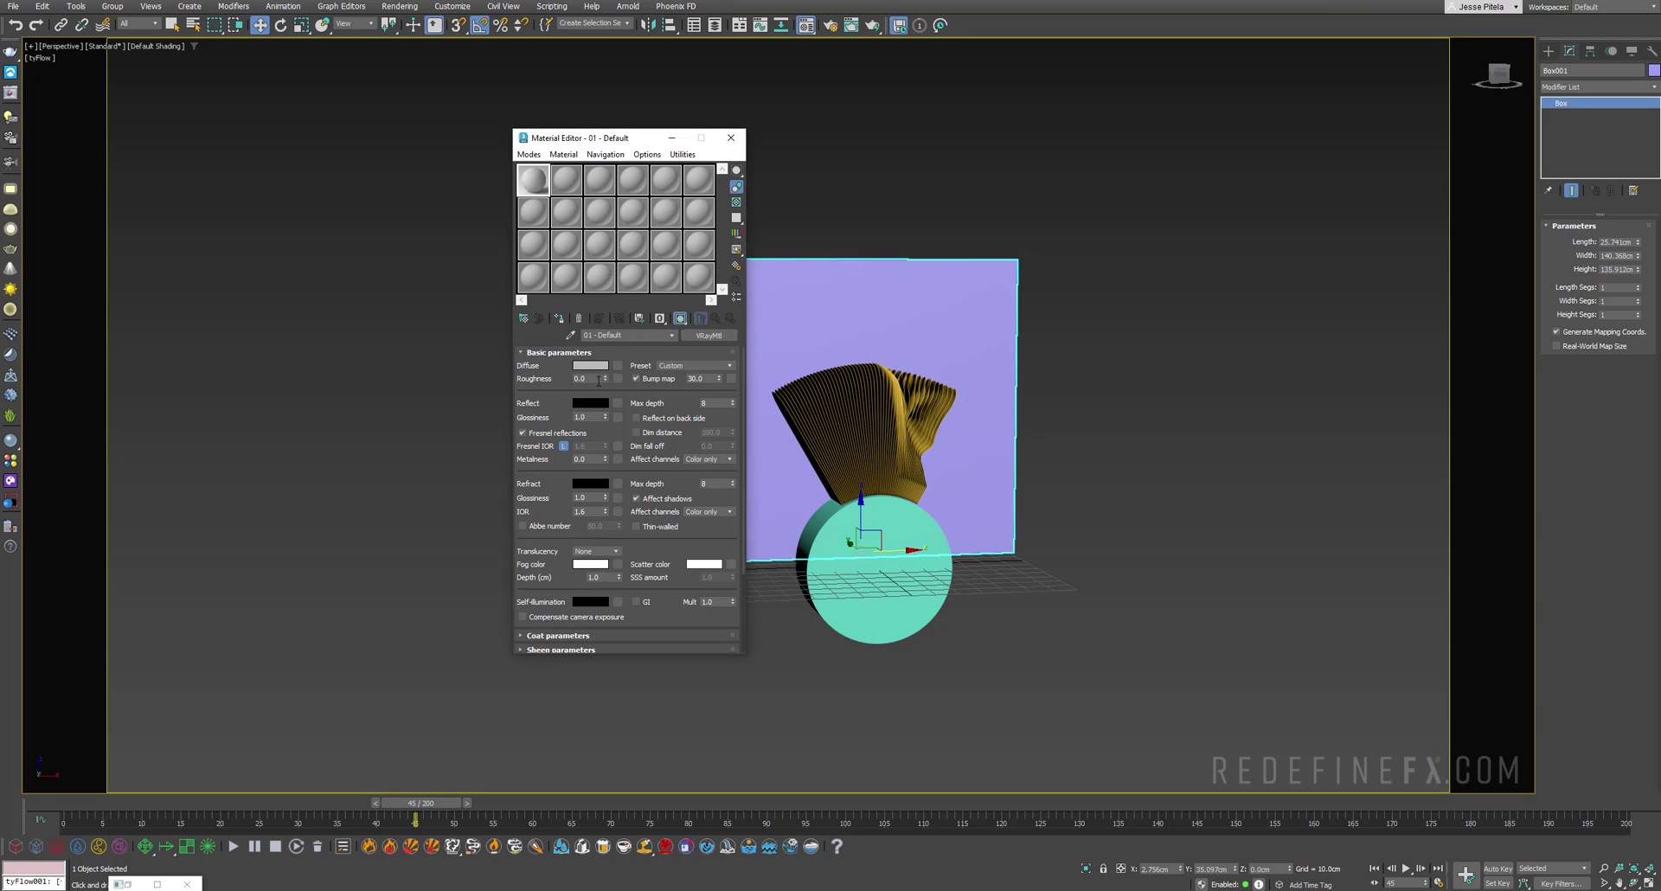
click(617, 367)
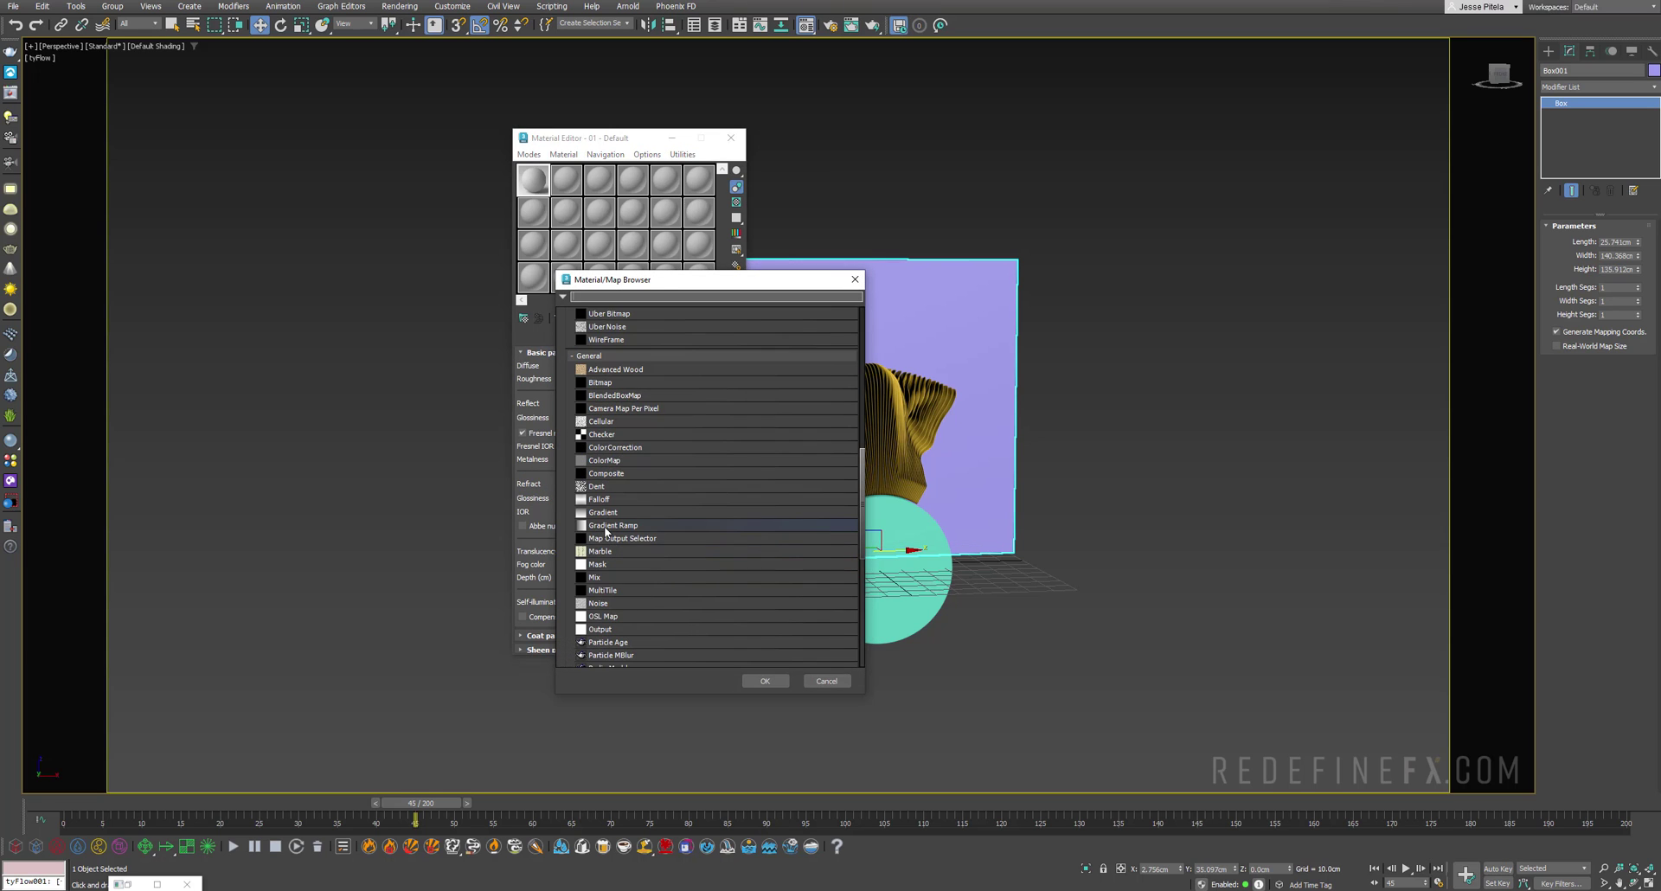
double_click(605, 528)
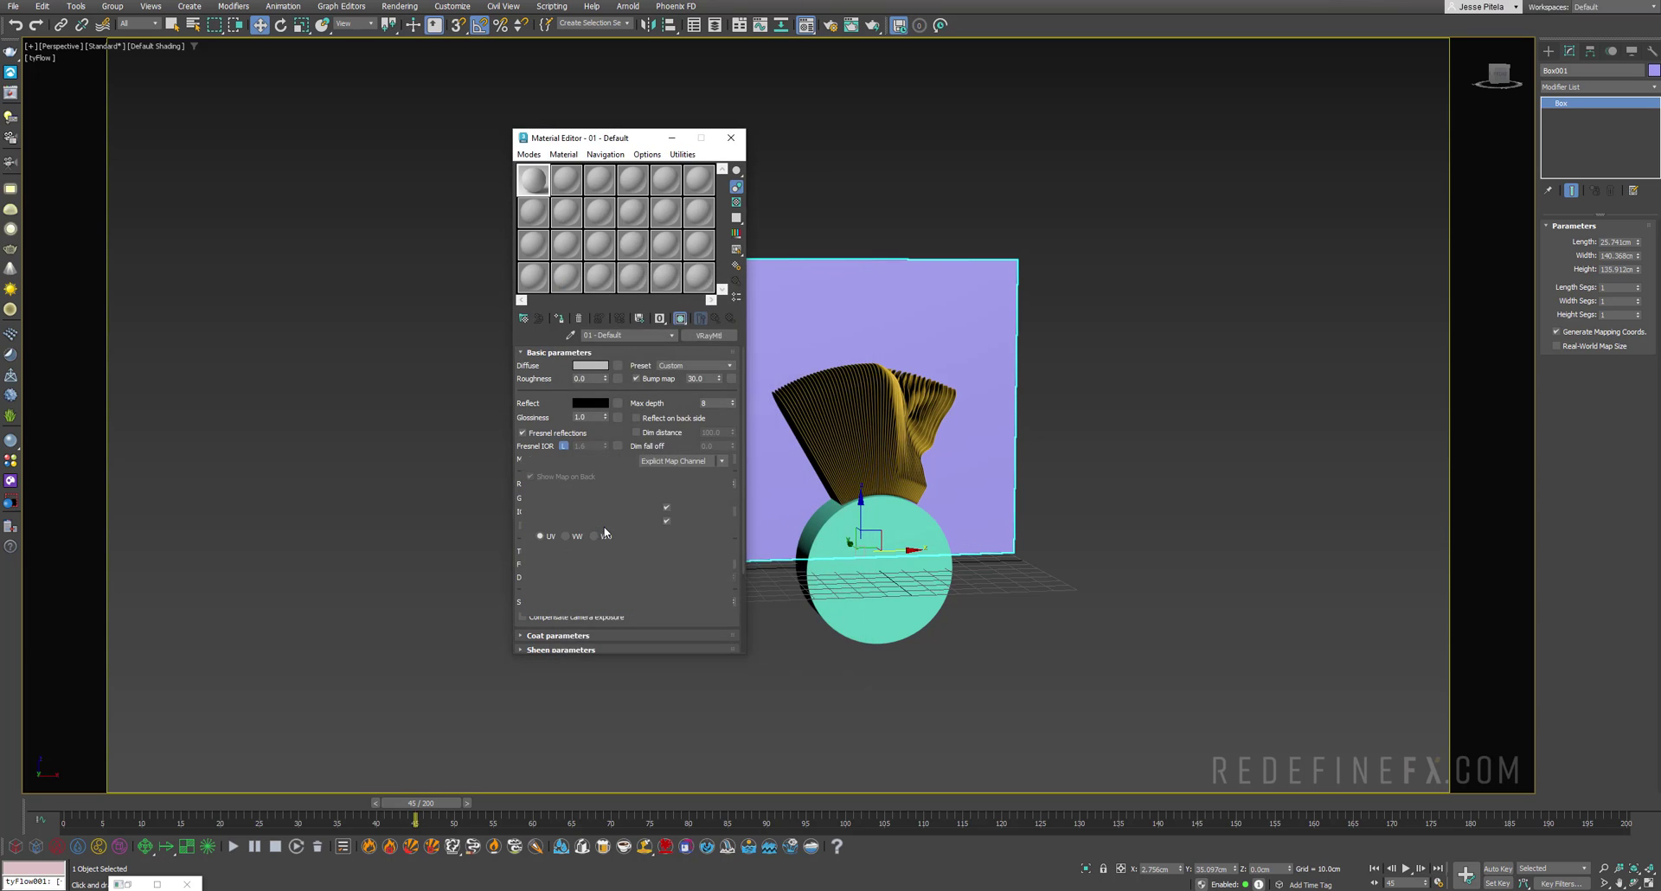
Step: Make the ramp Radial, coloured orange, pink, purple, blue and white, and assign the material to the box with the map shown in the viewport
click(591, 573)
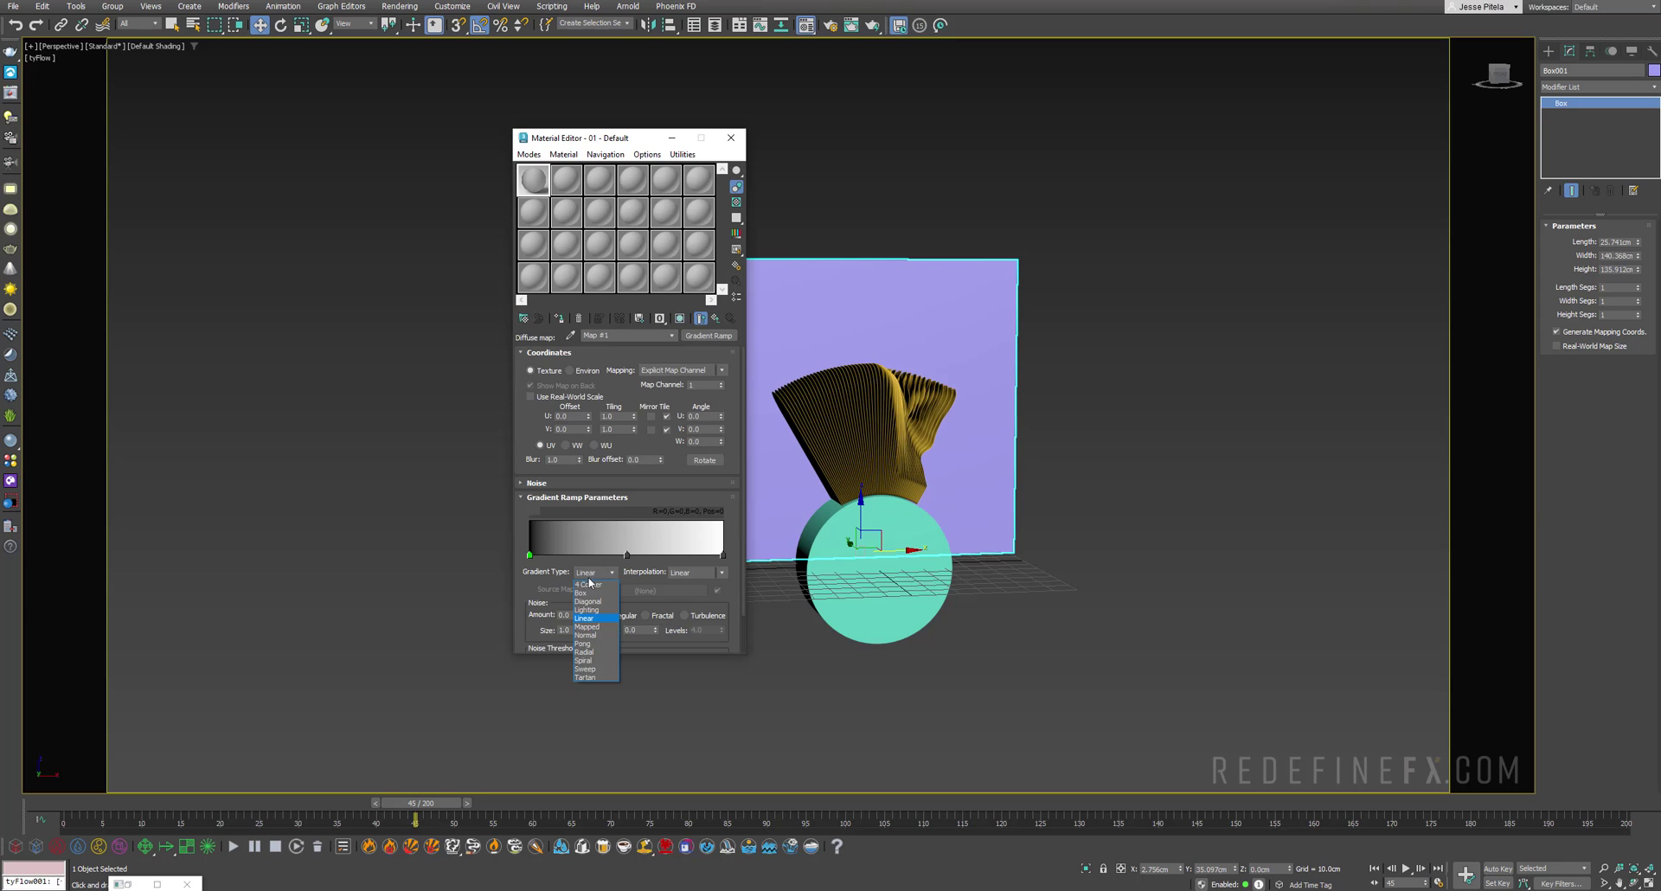
click(585, 652)
drag(873, 317, 873, 317)
click(680, 319)
alt+middle_drag(808, 268, 974, 218)
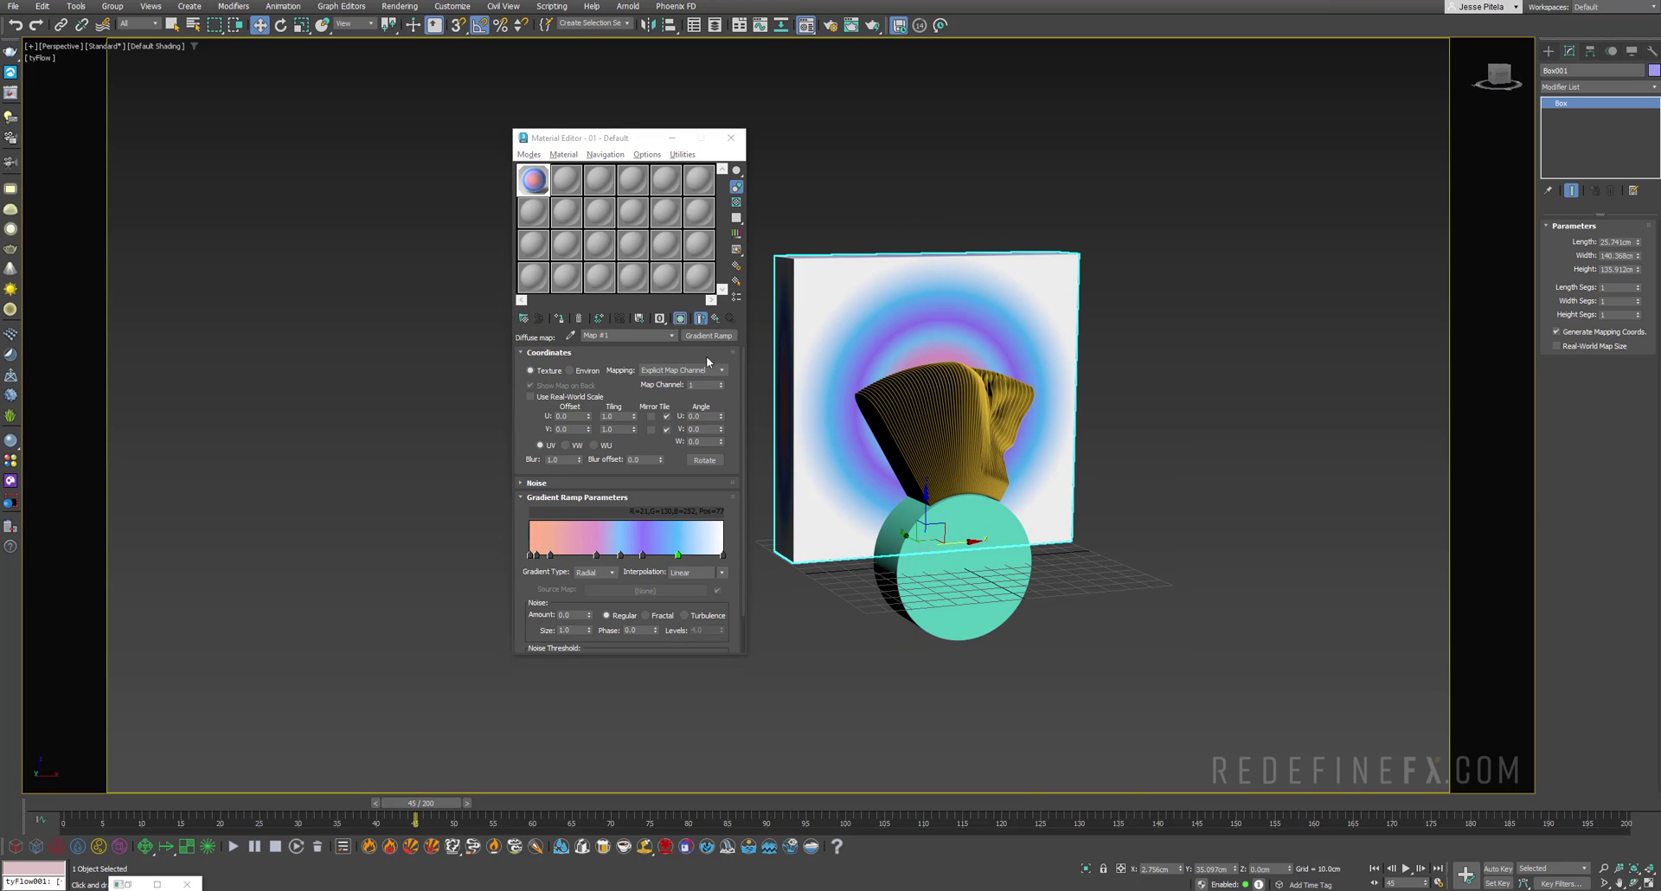
Step: Give the material a grey reflection colour and a reflection glossiness of 0.72, and assign it to the tyFlow object
click(714, 319)
click(590, 403)
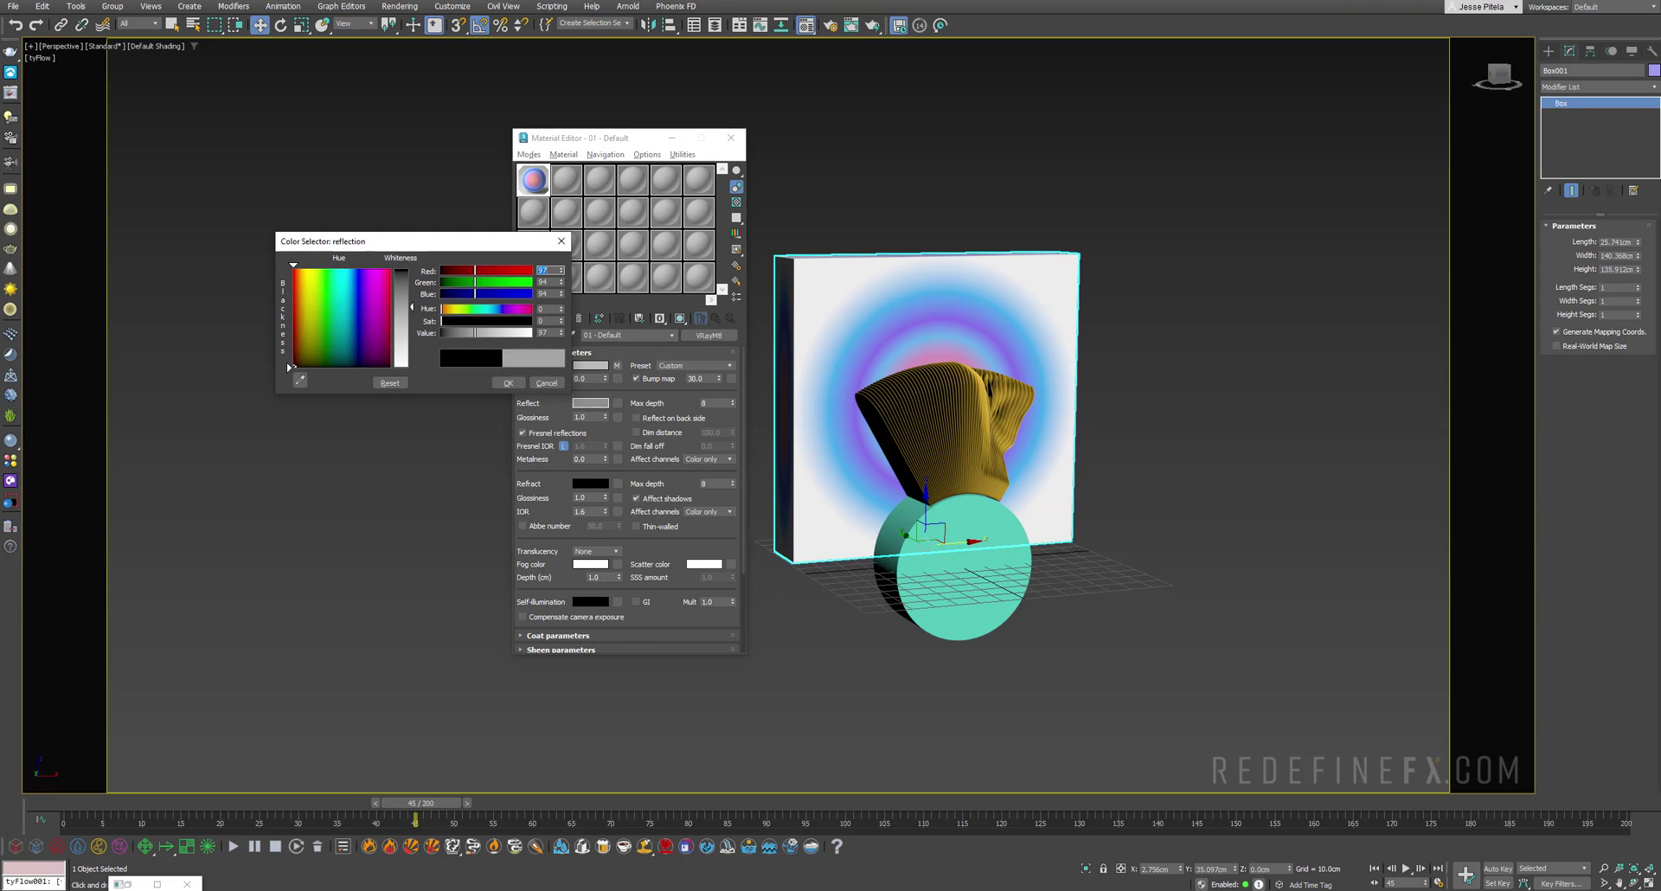
click(507, 383)
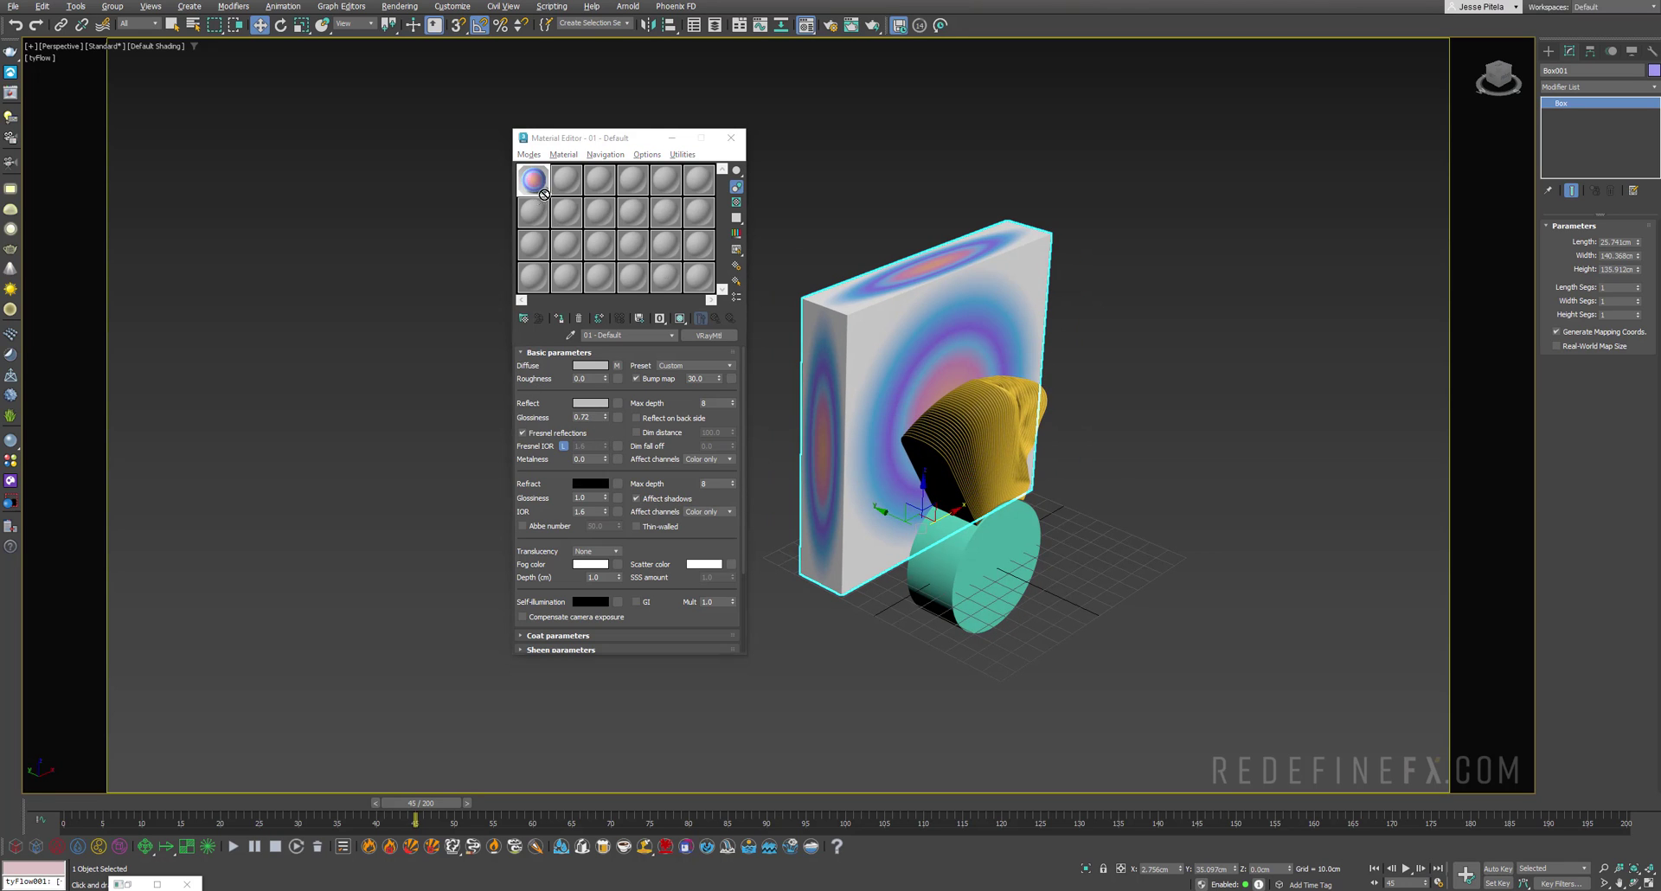
drag(544, 195, 962, 471)
alt+middle_drag(964, 472, 290, 797)
scroll(928, 432, up, 3)
Step: Bring back the tyFlow editor and insert a Mapping operator below Cloth Bind in Event_001
click(129, 883)
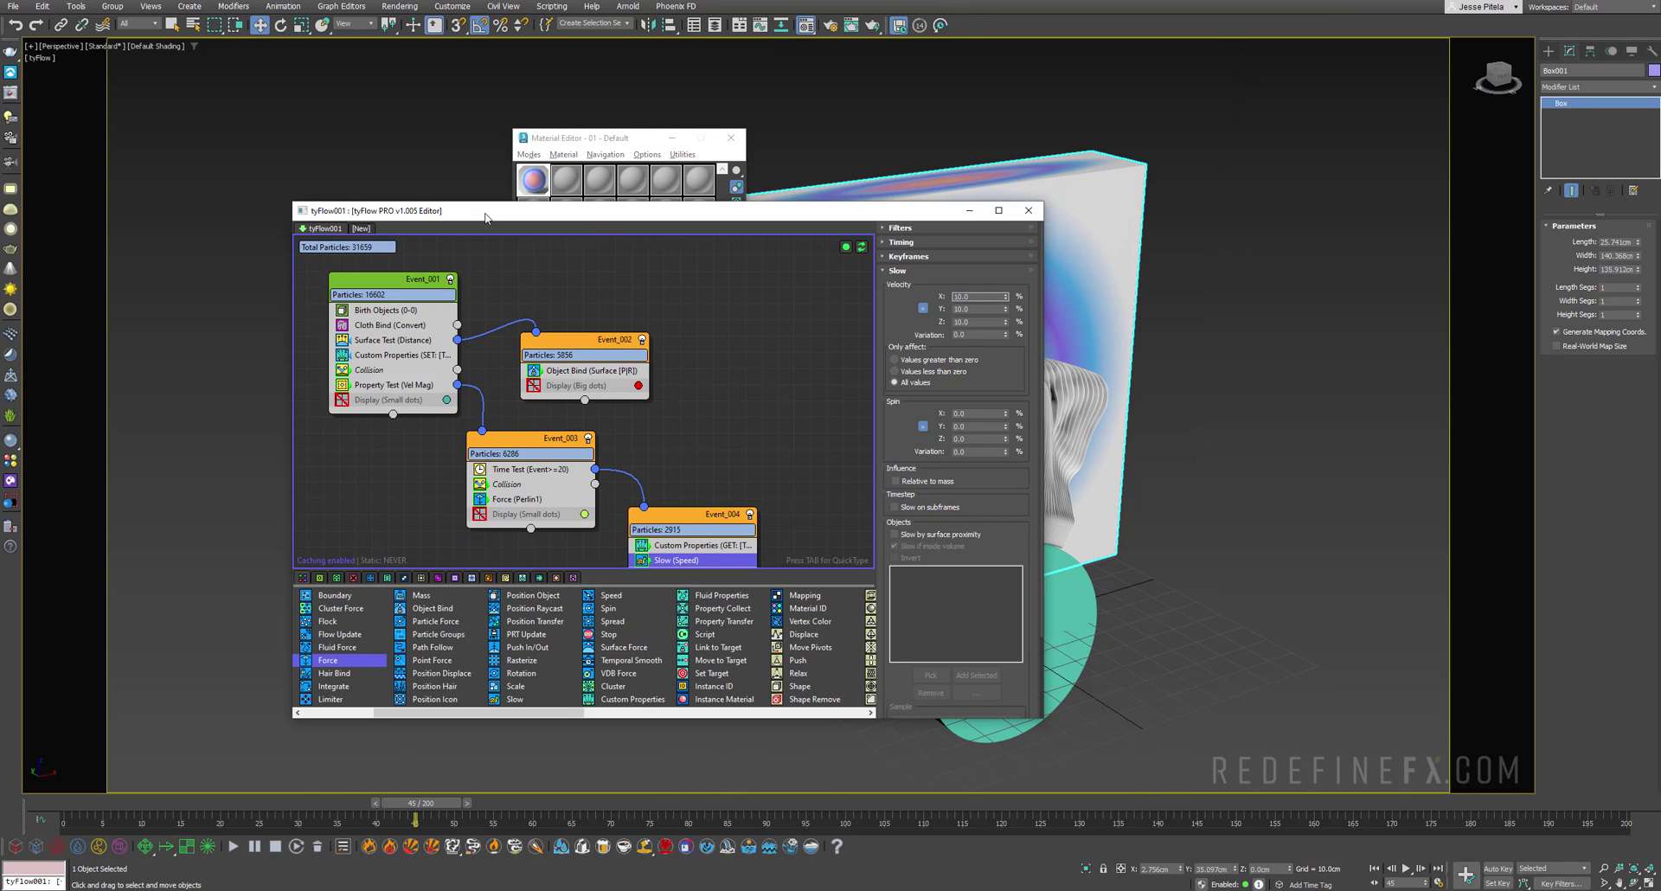
drag(483, 217, 420, 203)
drag(741, 580, 623, 501)
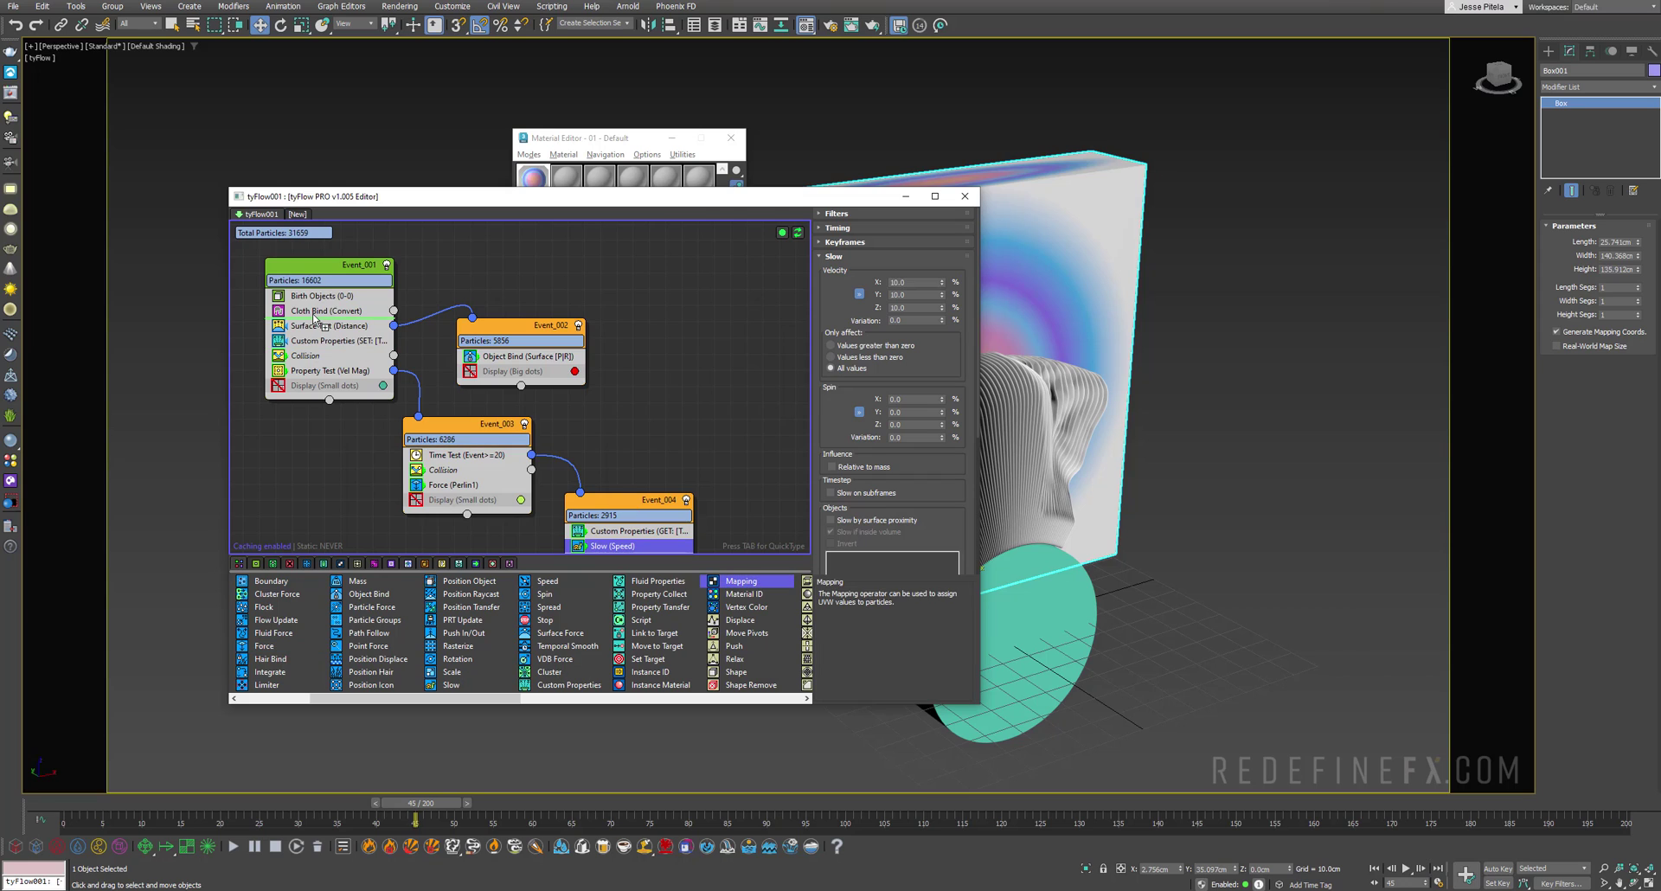
drag(322, 329, 321, 330)
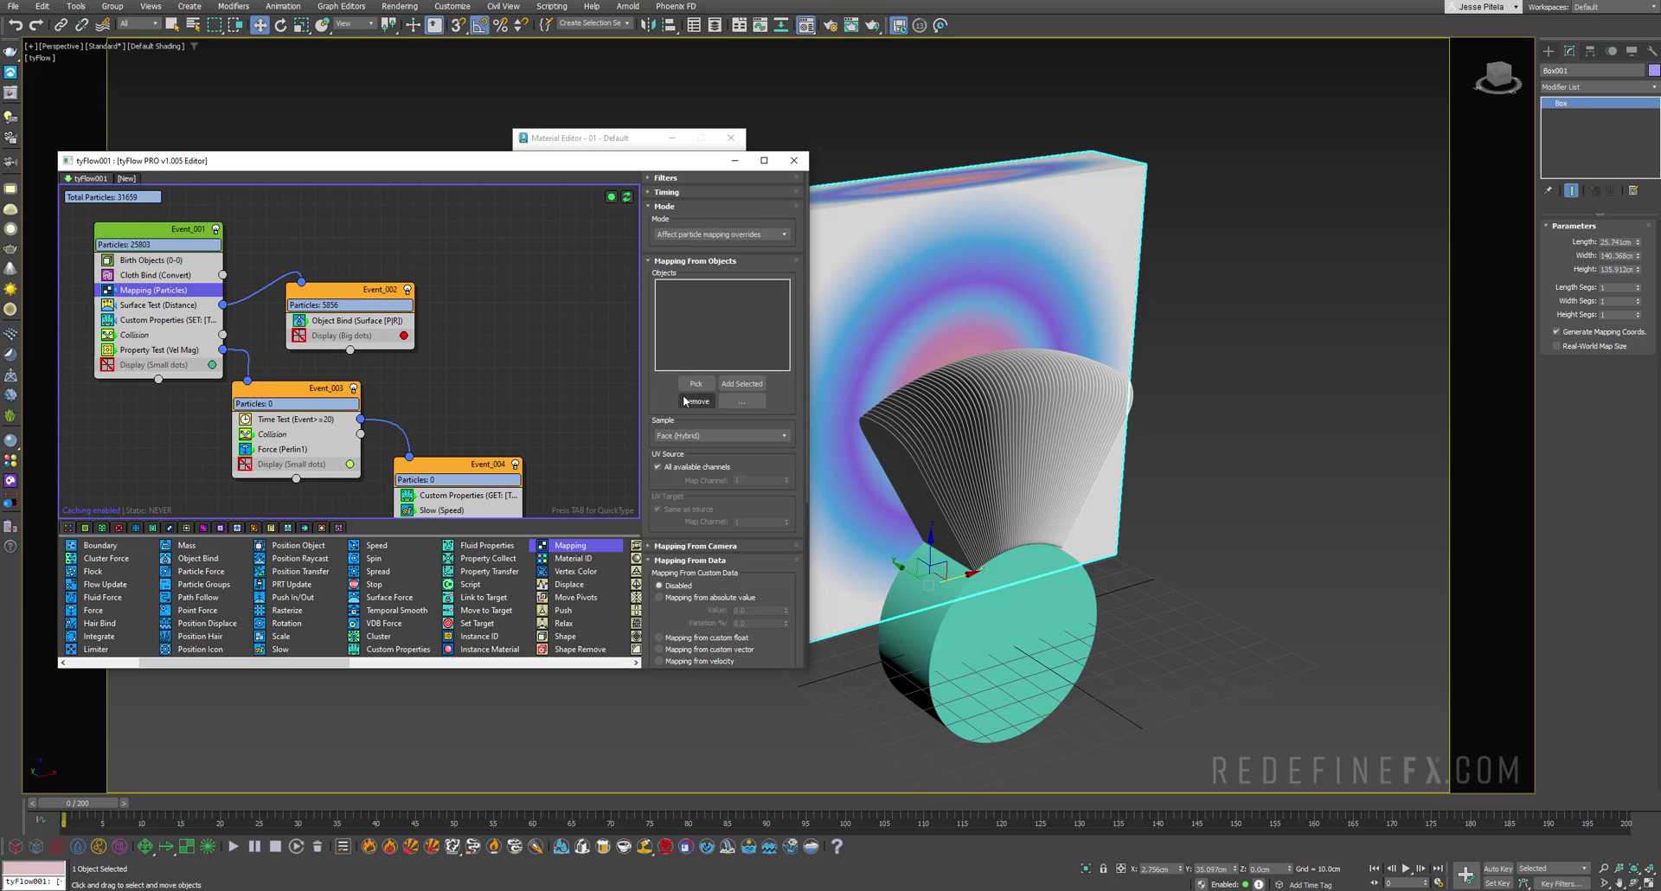
Step: Pick Box001 as the Mapping operator's source object and inspect the gradient on the fins
click(696, 384)
click(967, 242)
scroll(1067, 379, up, 10)
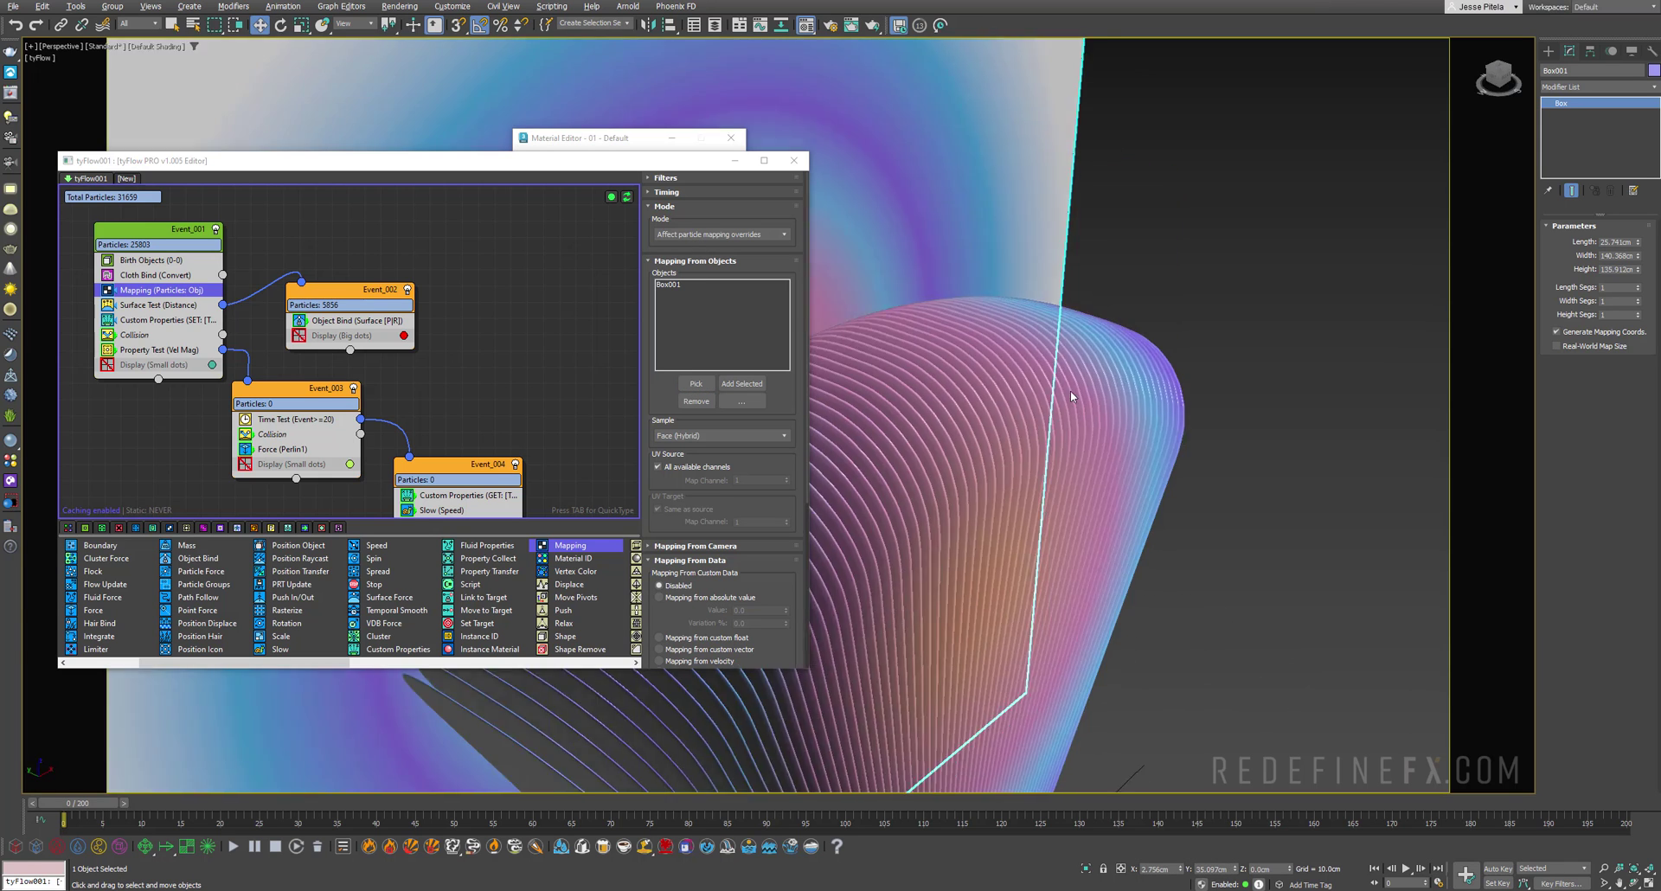
scroll(1066, 379, down, 4)
mouse_move(1073, 378)
alt+middle_down()
mouse_move(978, 380)
mouse_move(1046, 371)
alt+middle_up()
scroll(1047, 371, down, 5)
Step: Hide the gradient box and make the cylinder non-renderable in its object properties
right_click(896, 294)
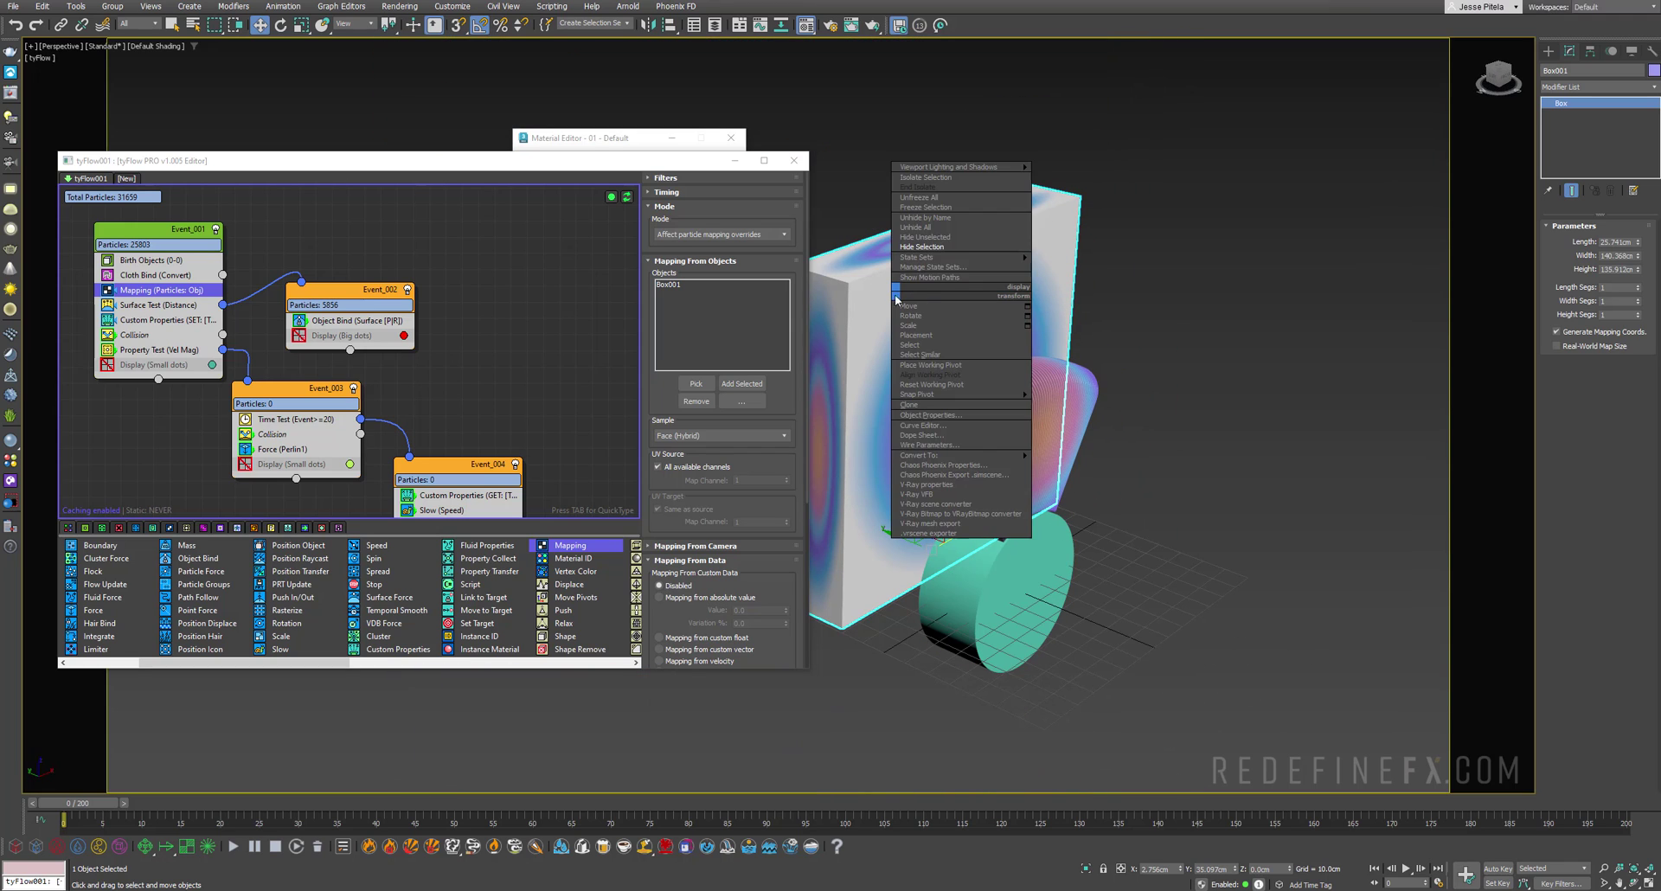
click(933, 248)
click(995, 571)
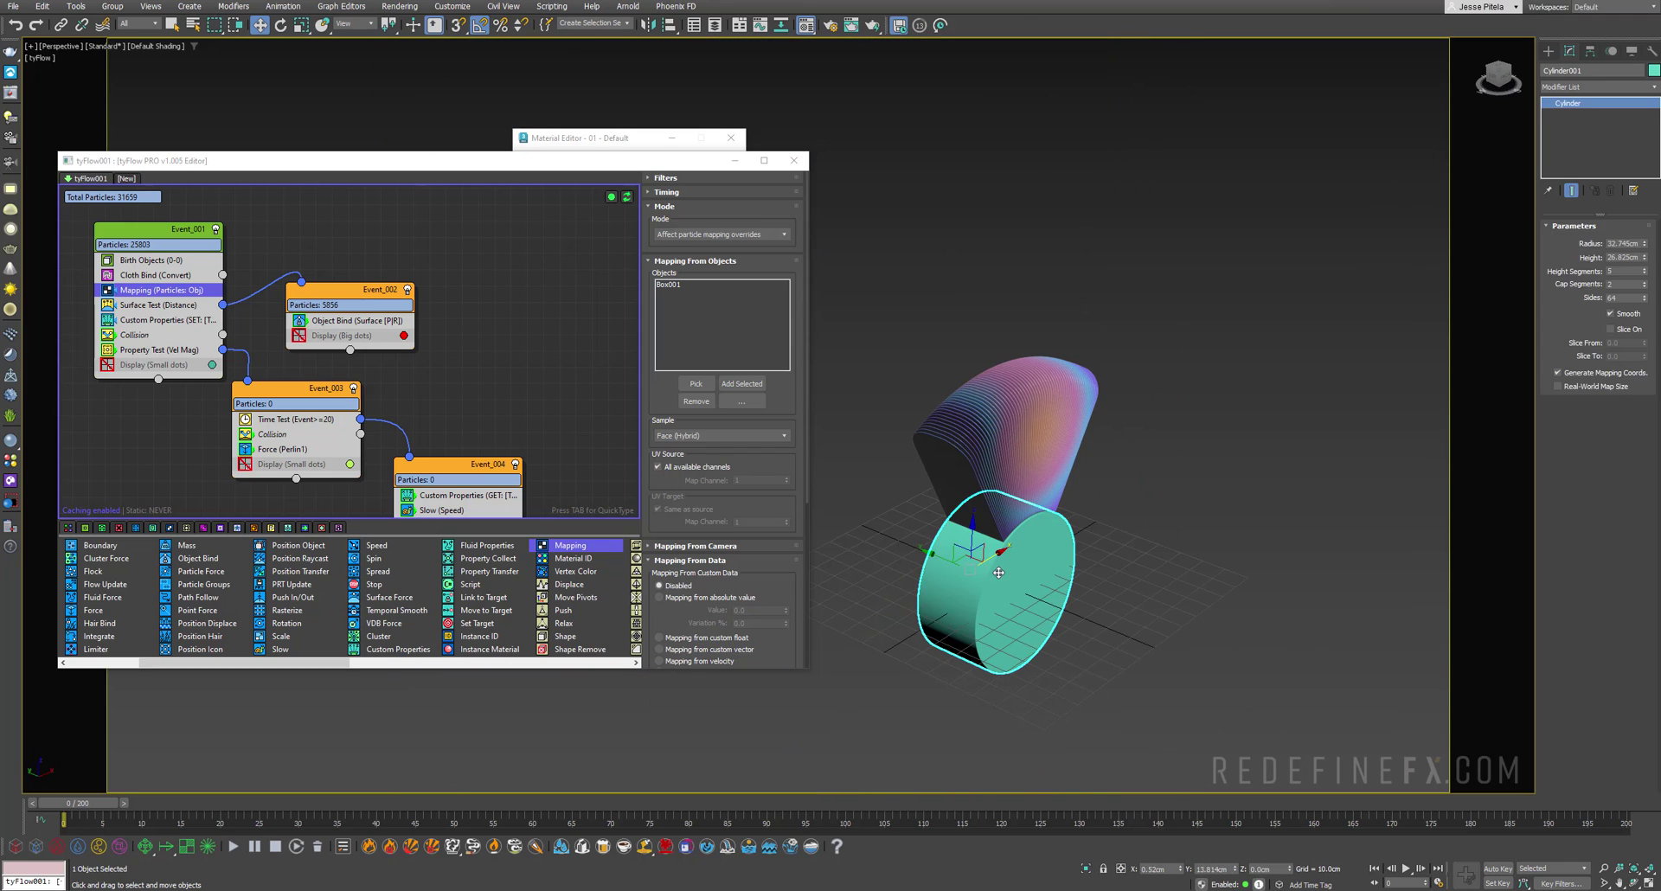
right_click(997, 568)
click(1029, 692)
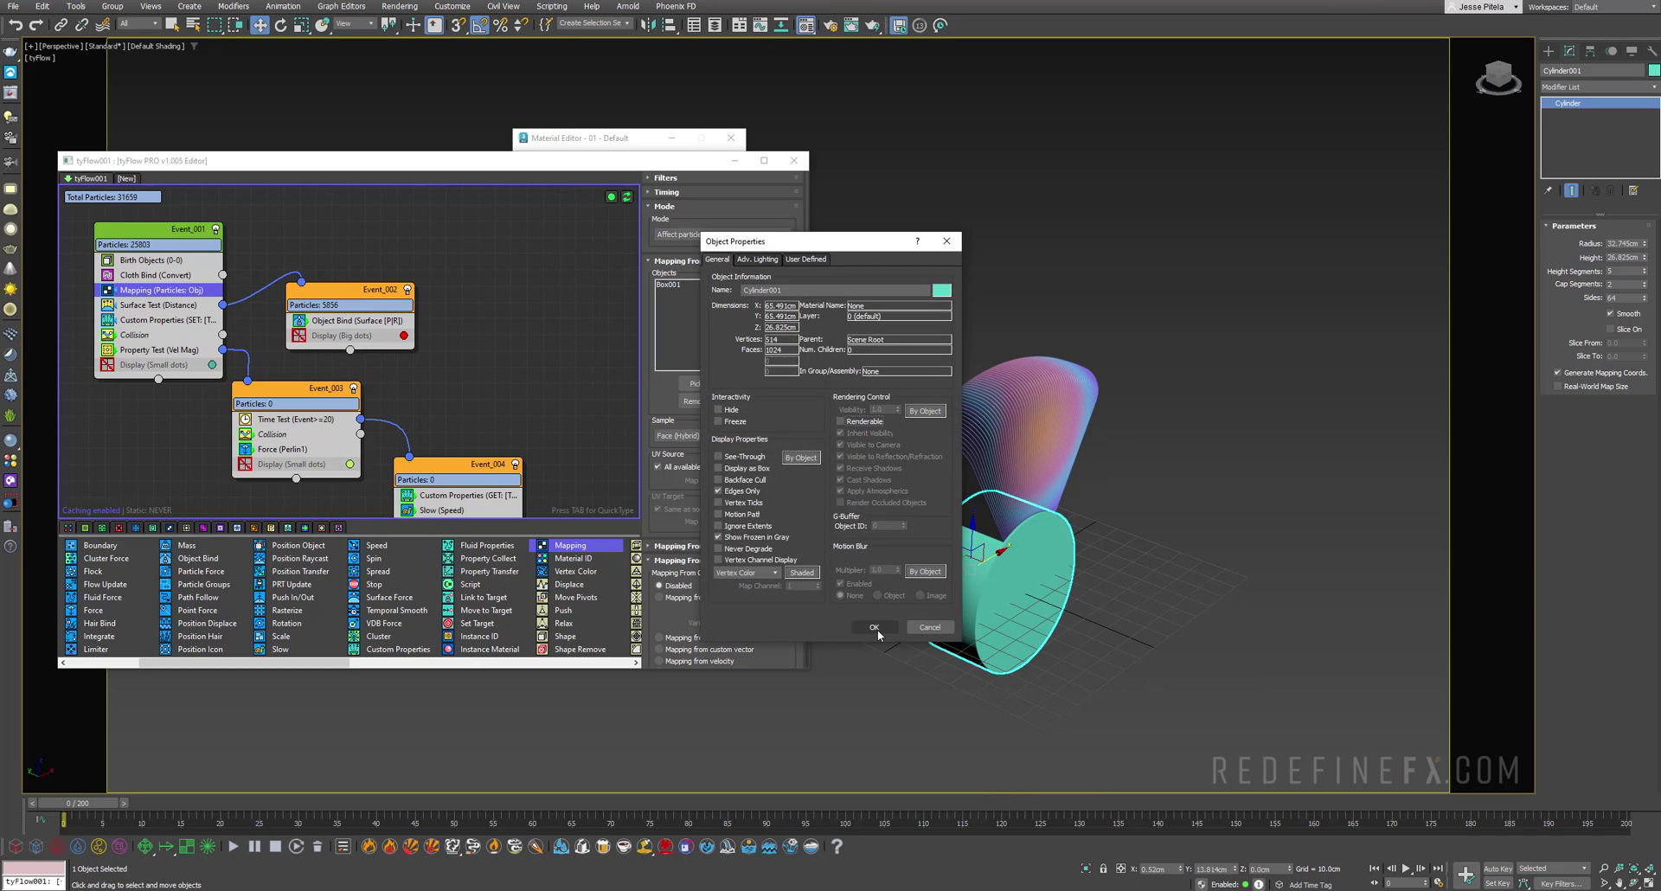
click(876, 629)
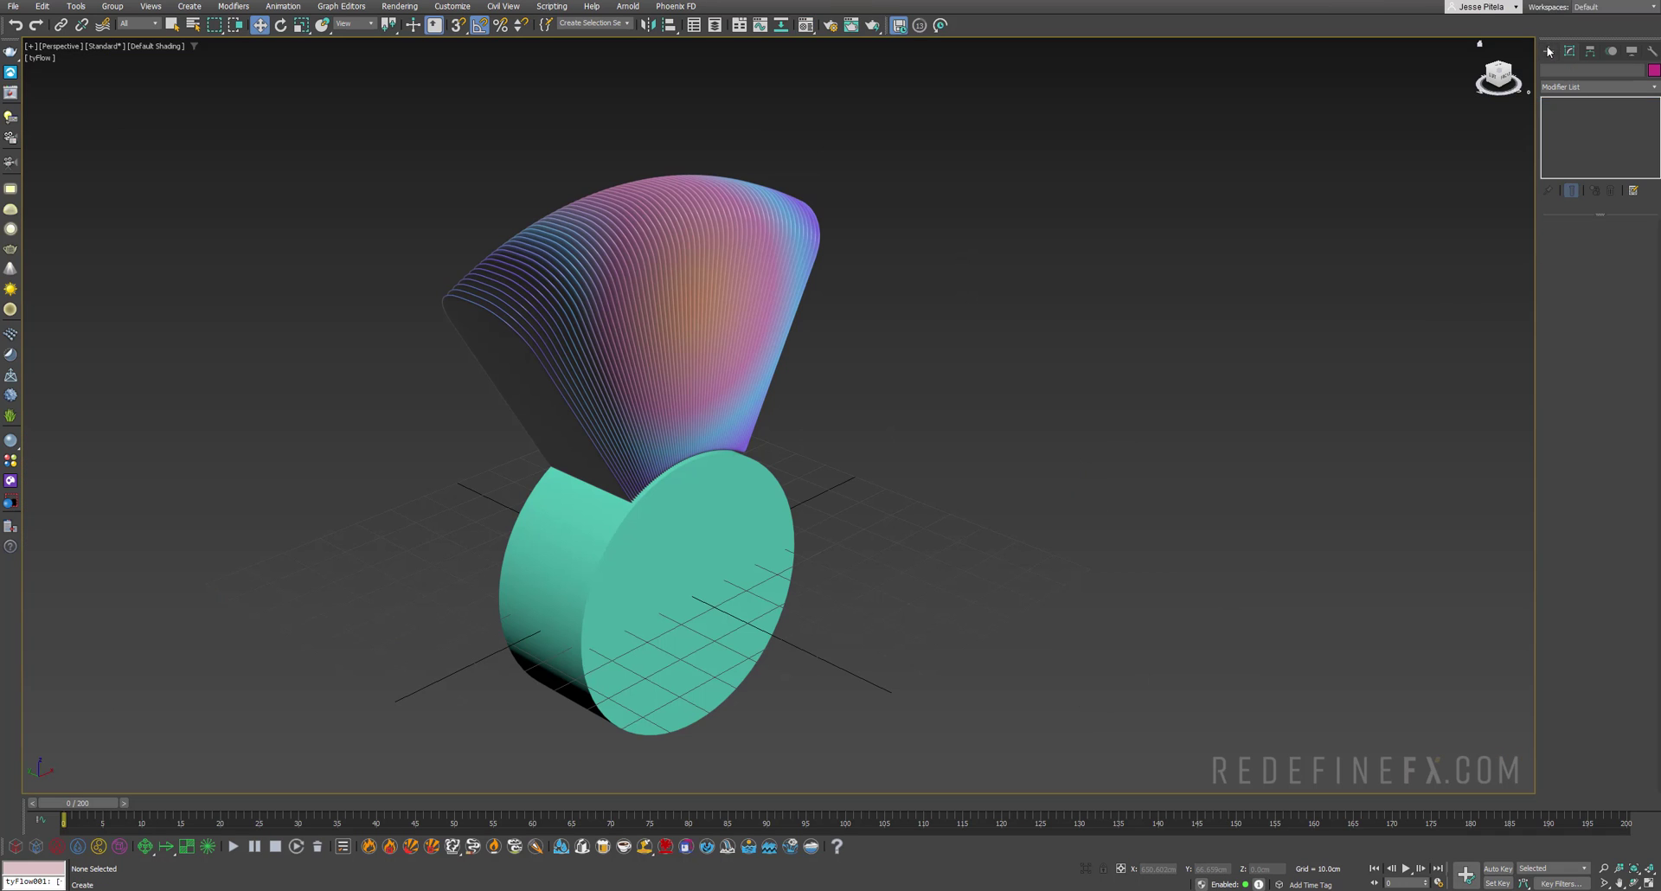
Step: Set up two invisible VRayLight planes on either side of the fins, with a multiplier of 2.0
click(1548, 51)
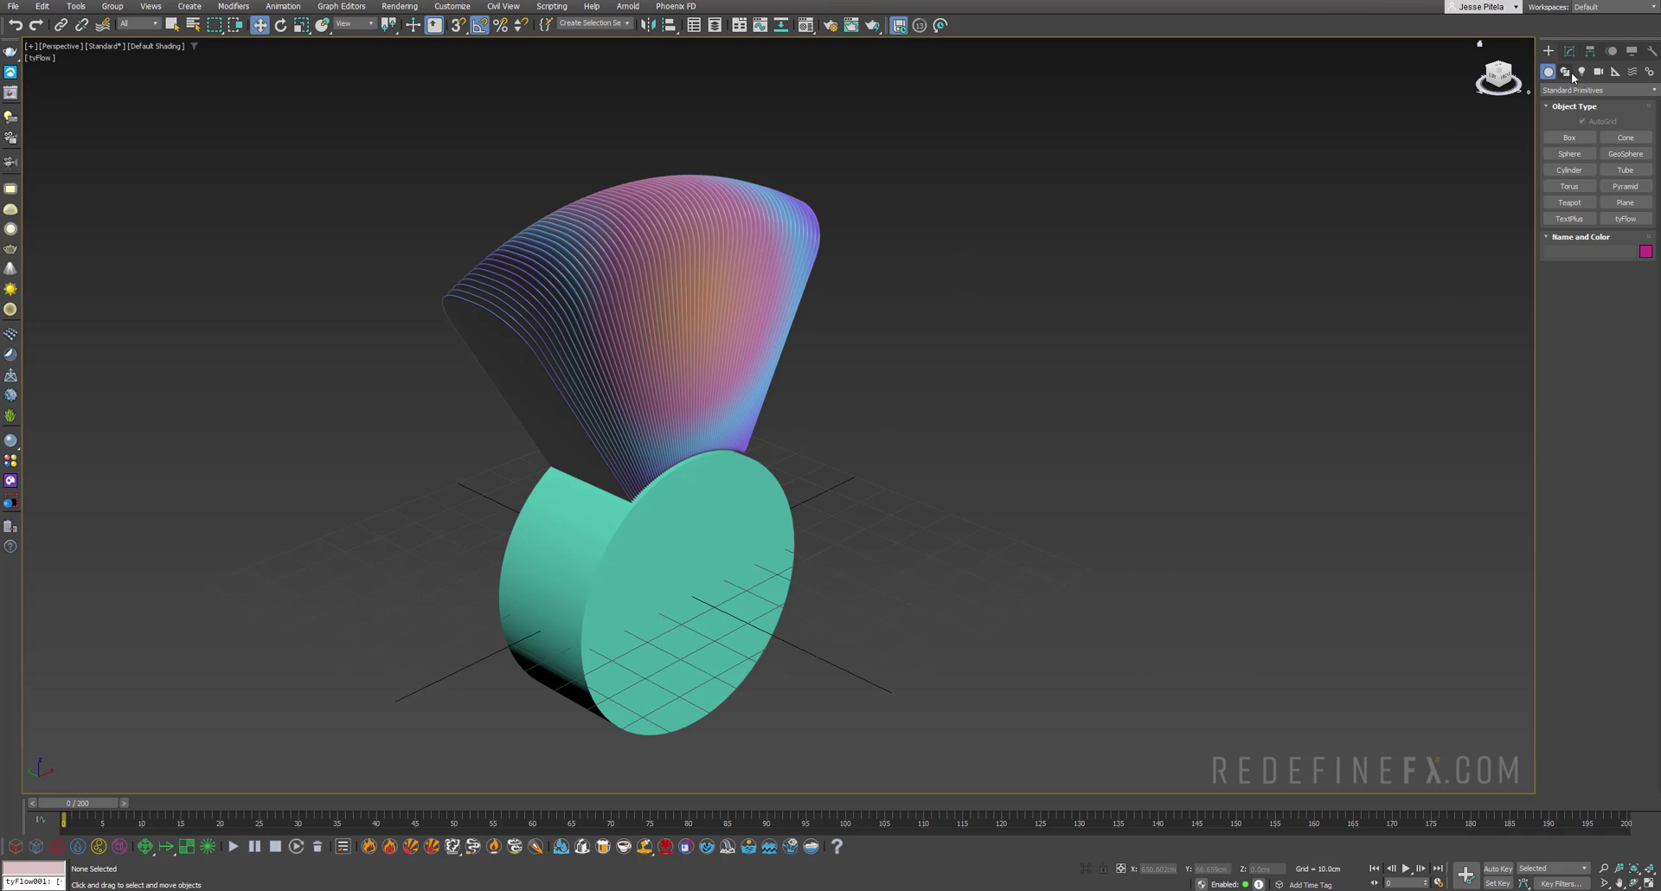
click(1582, 71)
click(1596, 90)
click(1561, 127)
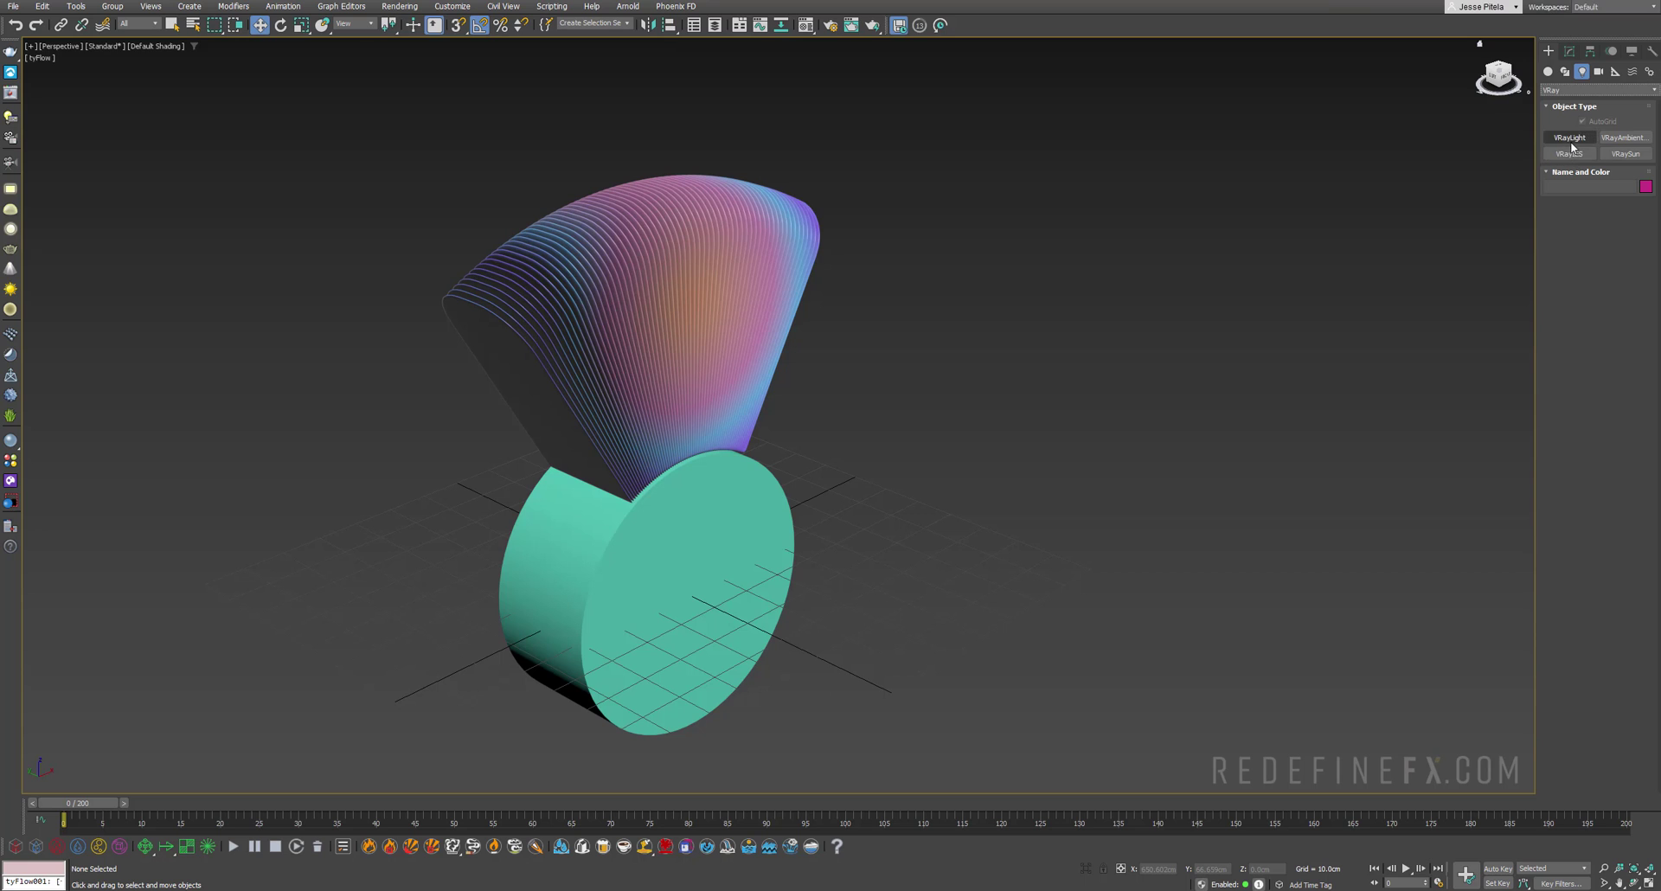
click(1570, 137)
scroll(932, 579, down, 3)
drag(937, 584, 502, 594)
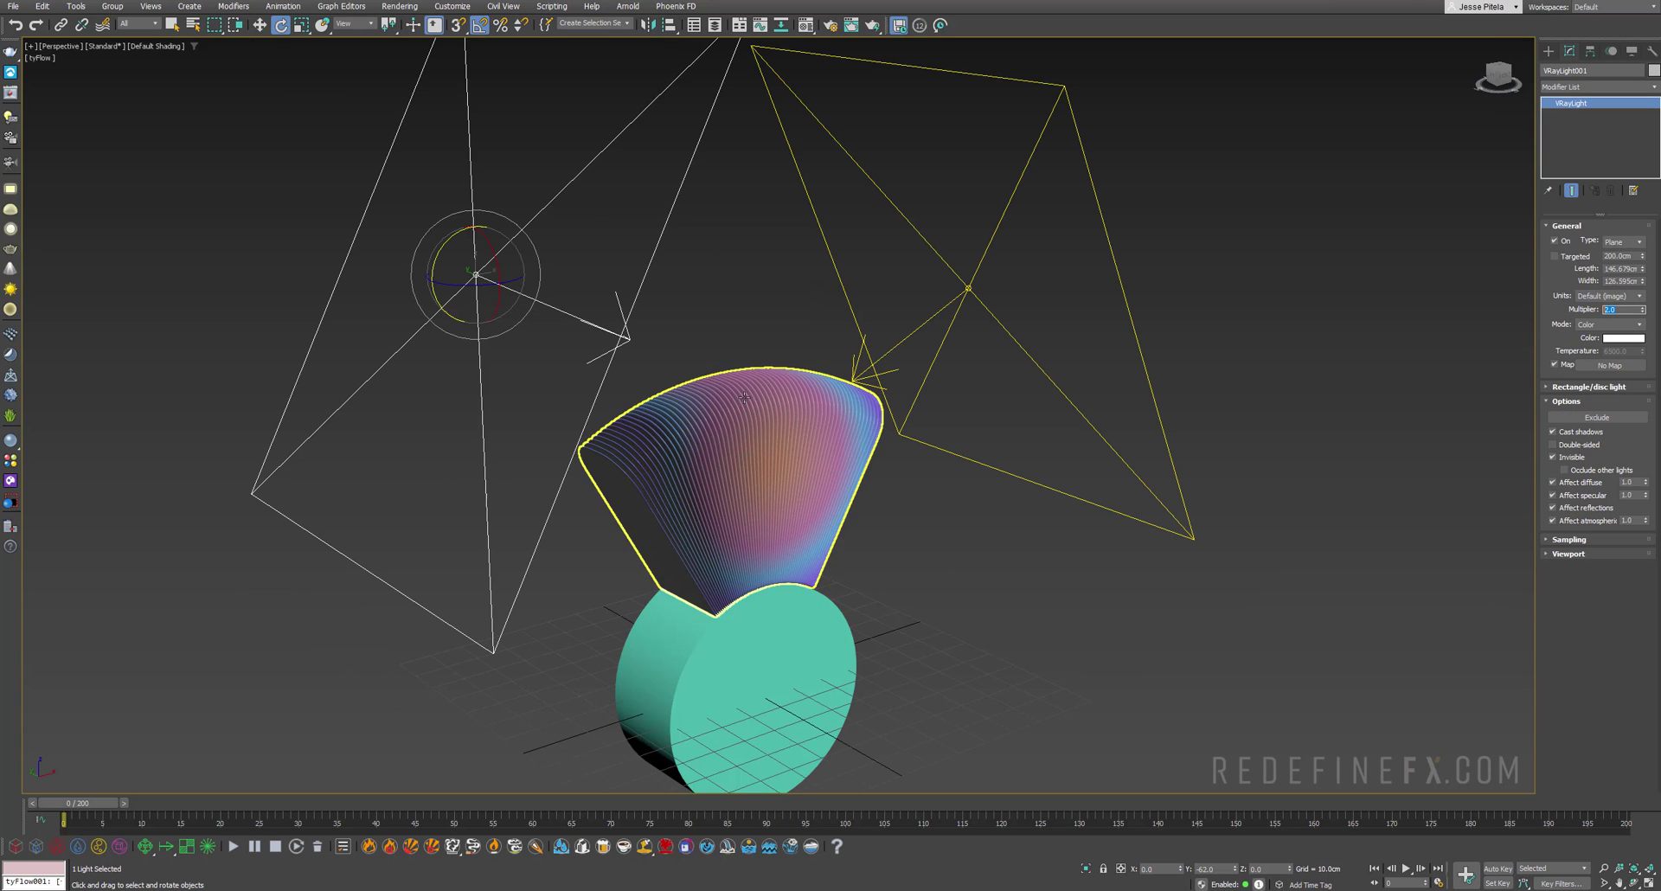
Step: Render frame 70 with V-Ray from a close-up view and inspect the fins in the frame buffer
scroll(831, 423, up, 5)
right_click(831, 424)
click(868, 615)
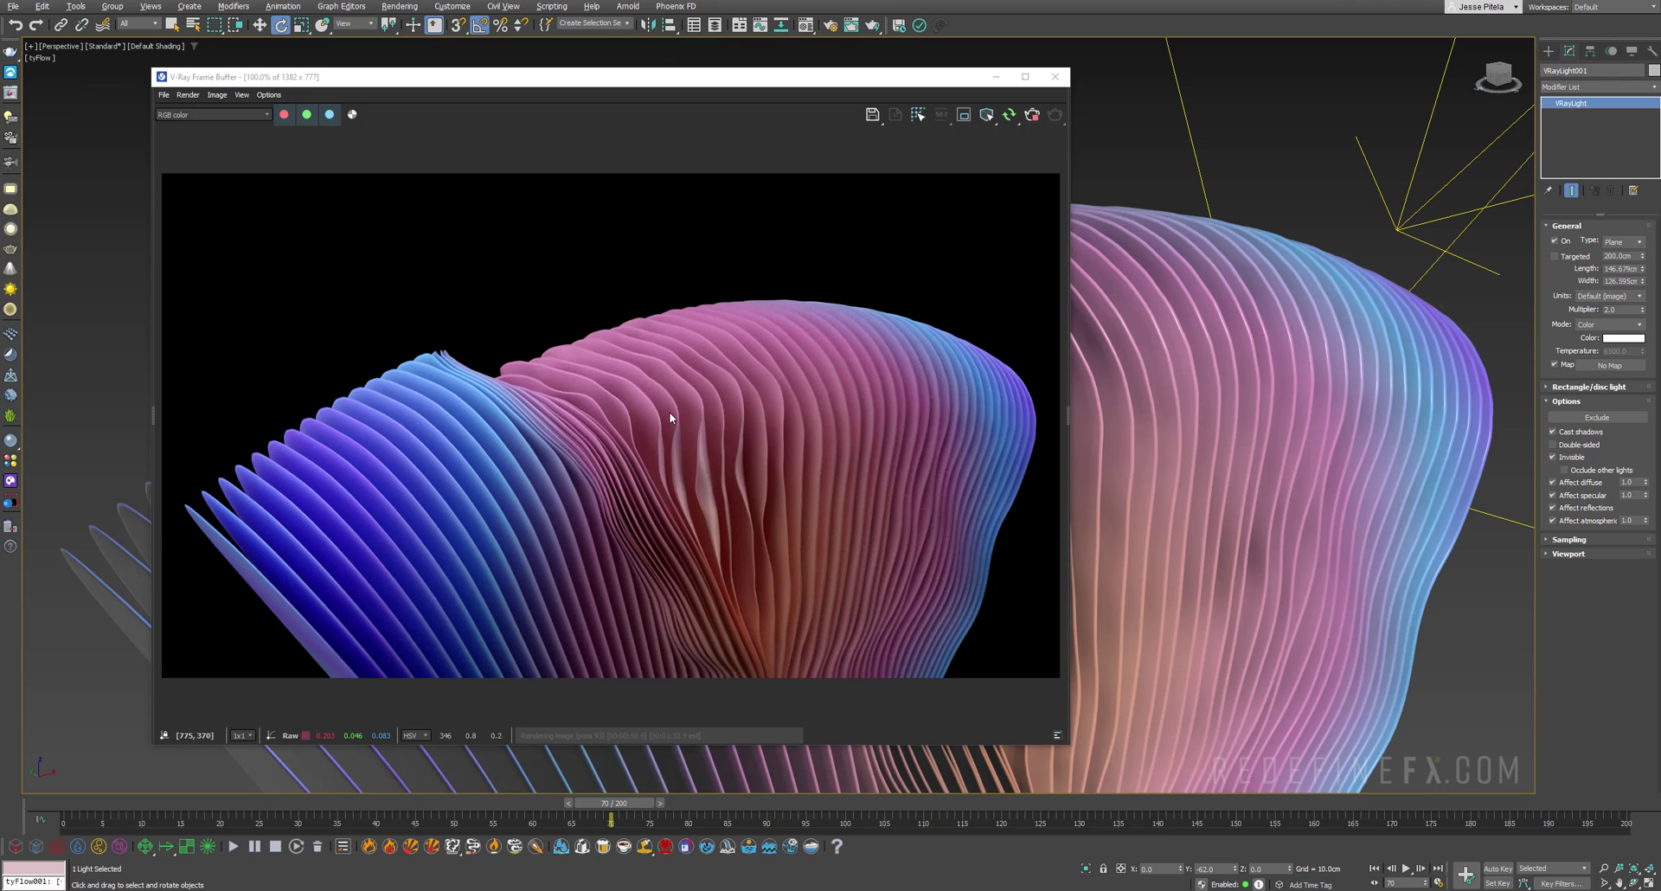
scroll(697, 509, up, 2)
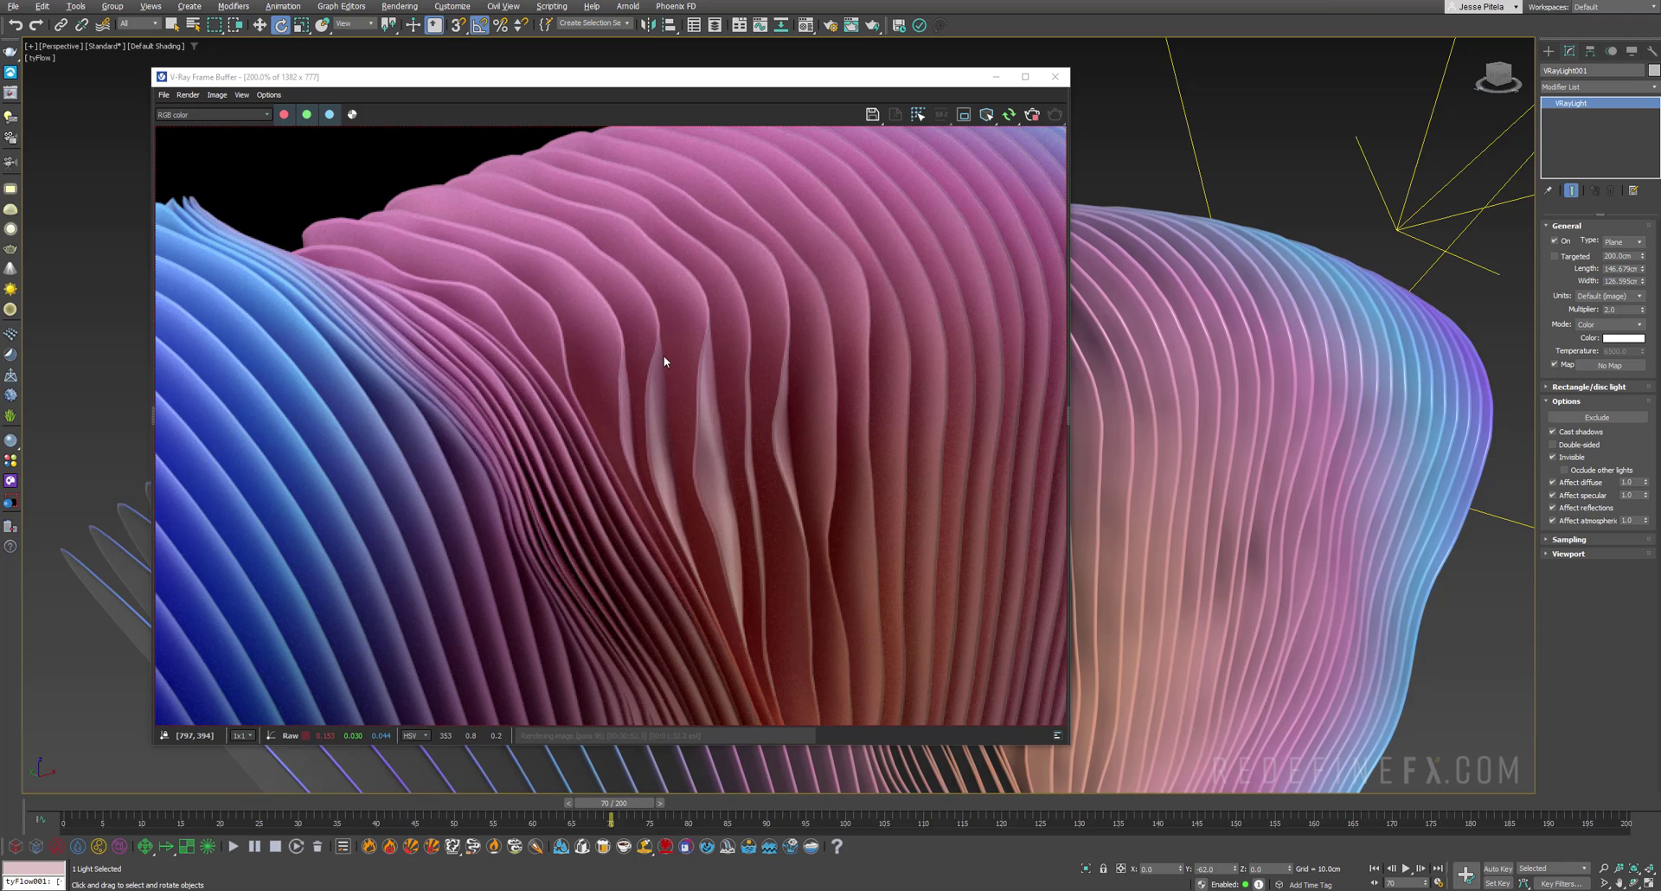
scroll(663, 356, down, 1)
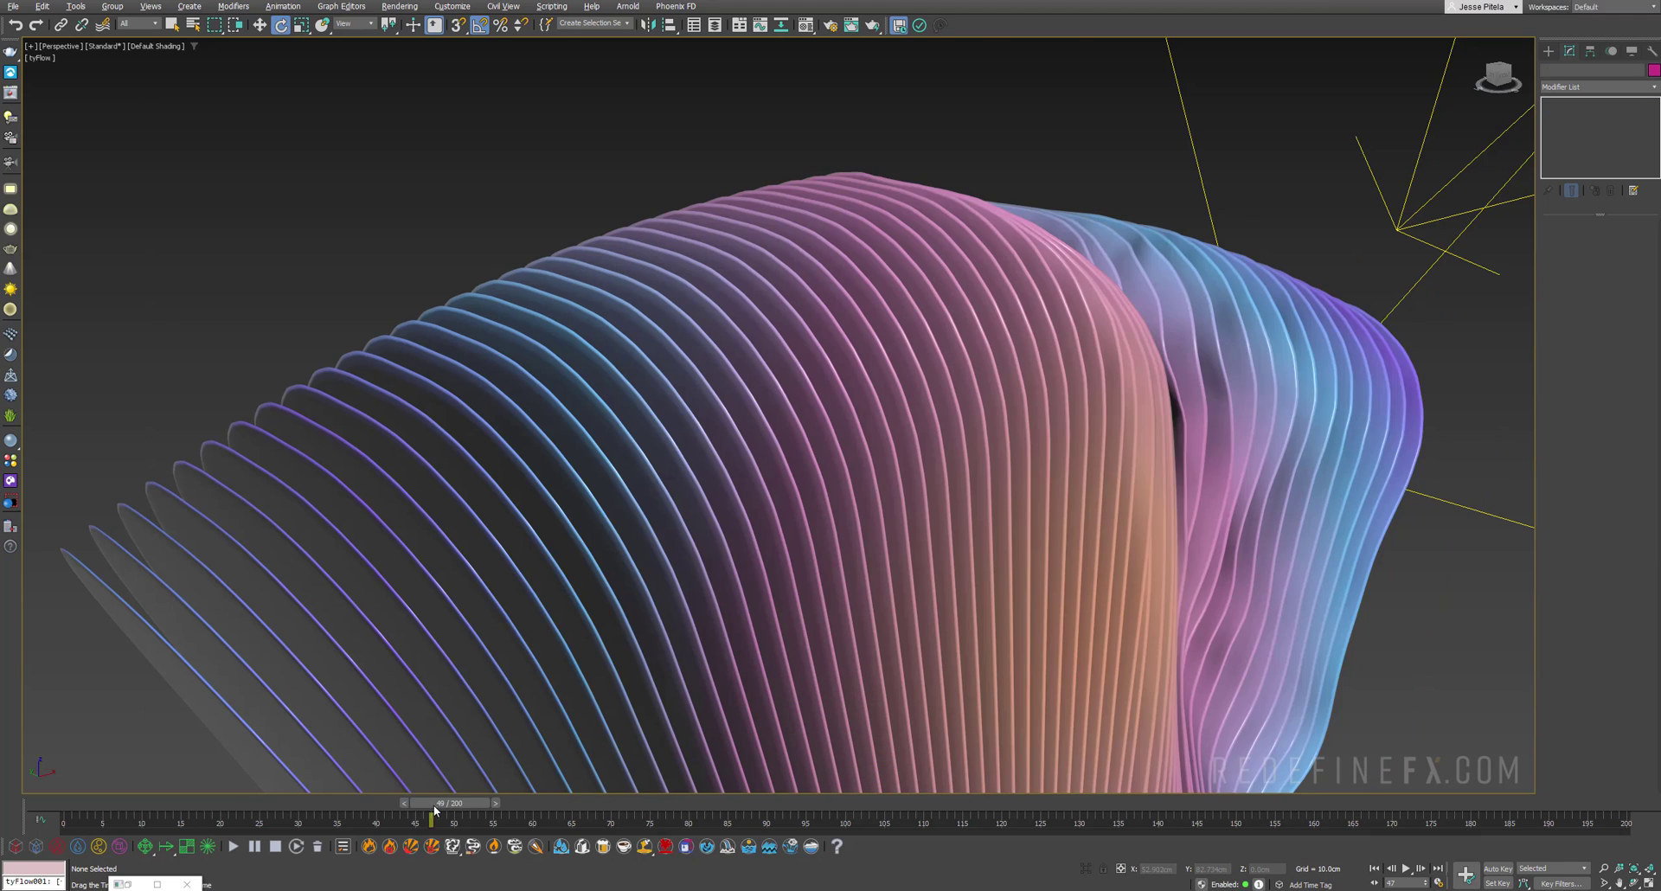
Step: Scrub the animation to frame 200 to examine how the fins return to their original shape
drag(456, 822, 1562, 820)
key(e)
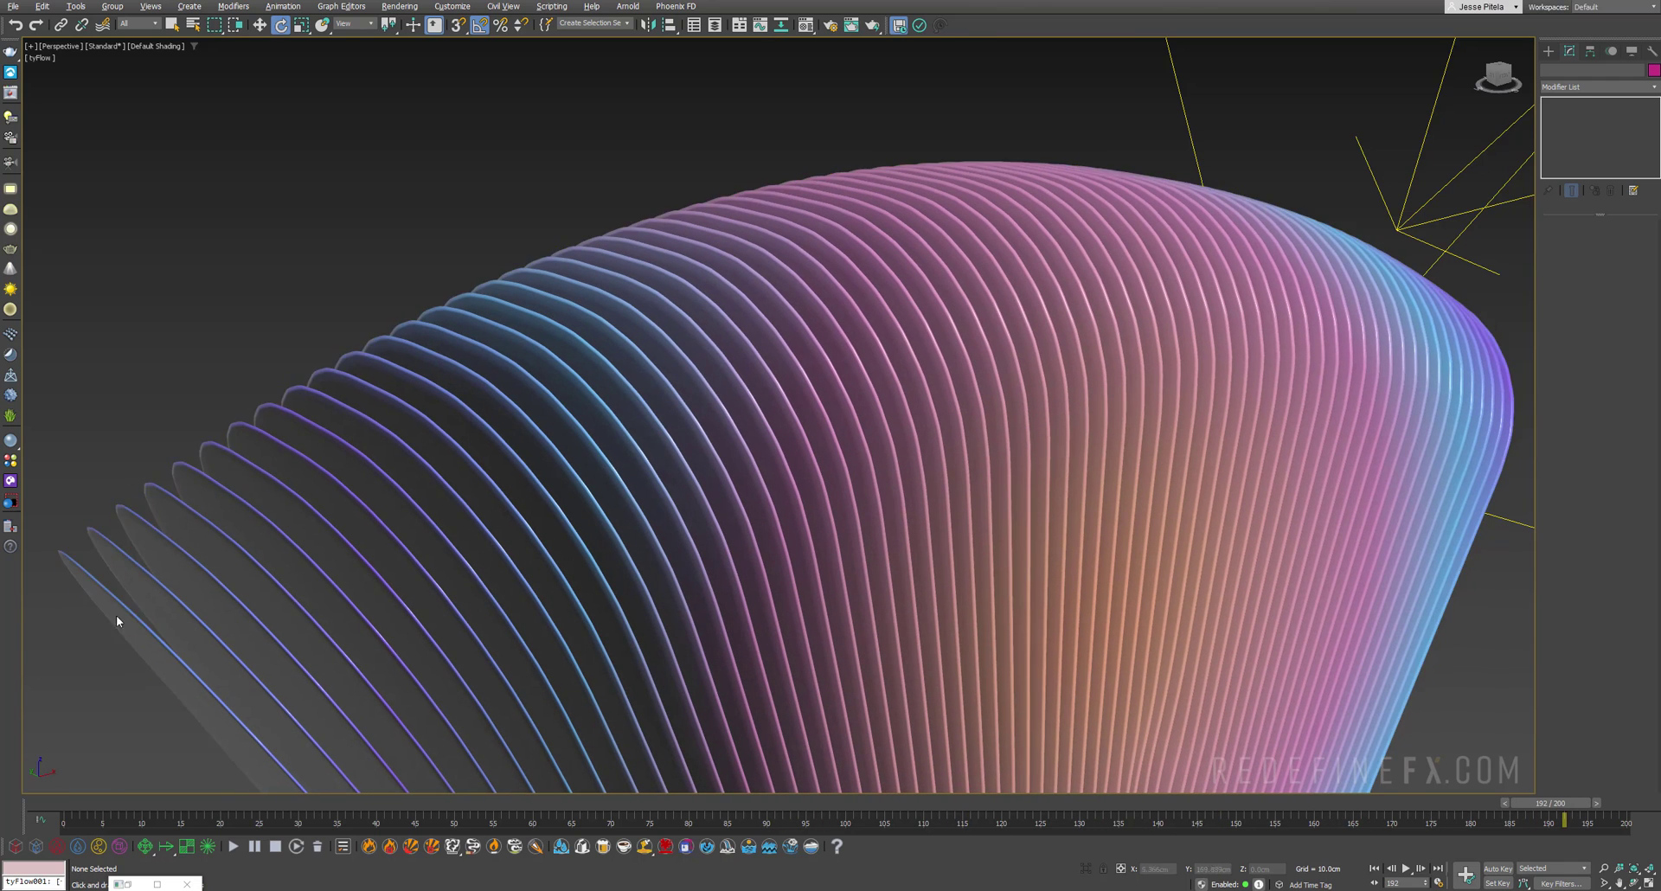
drag(1520, 804, 1627, 818)
key(e)
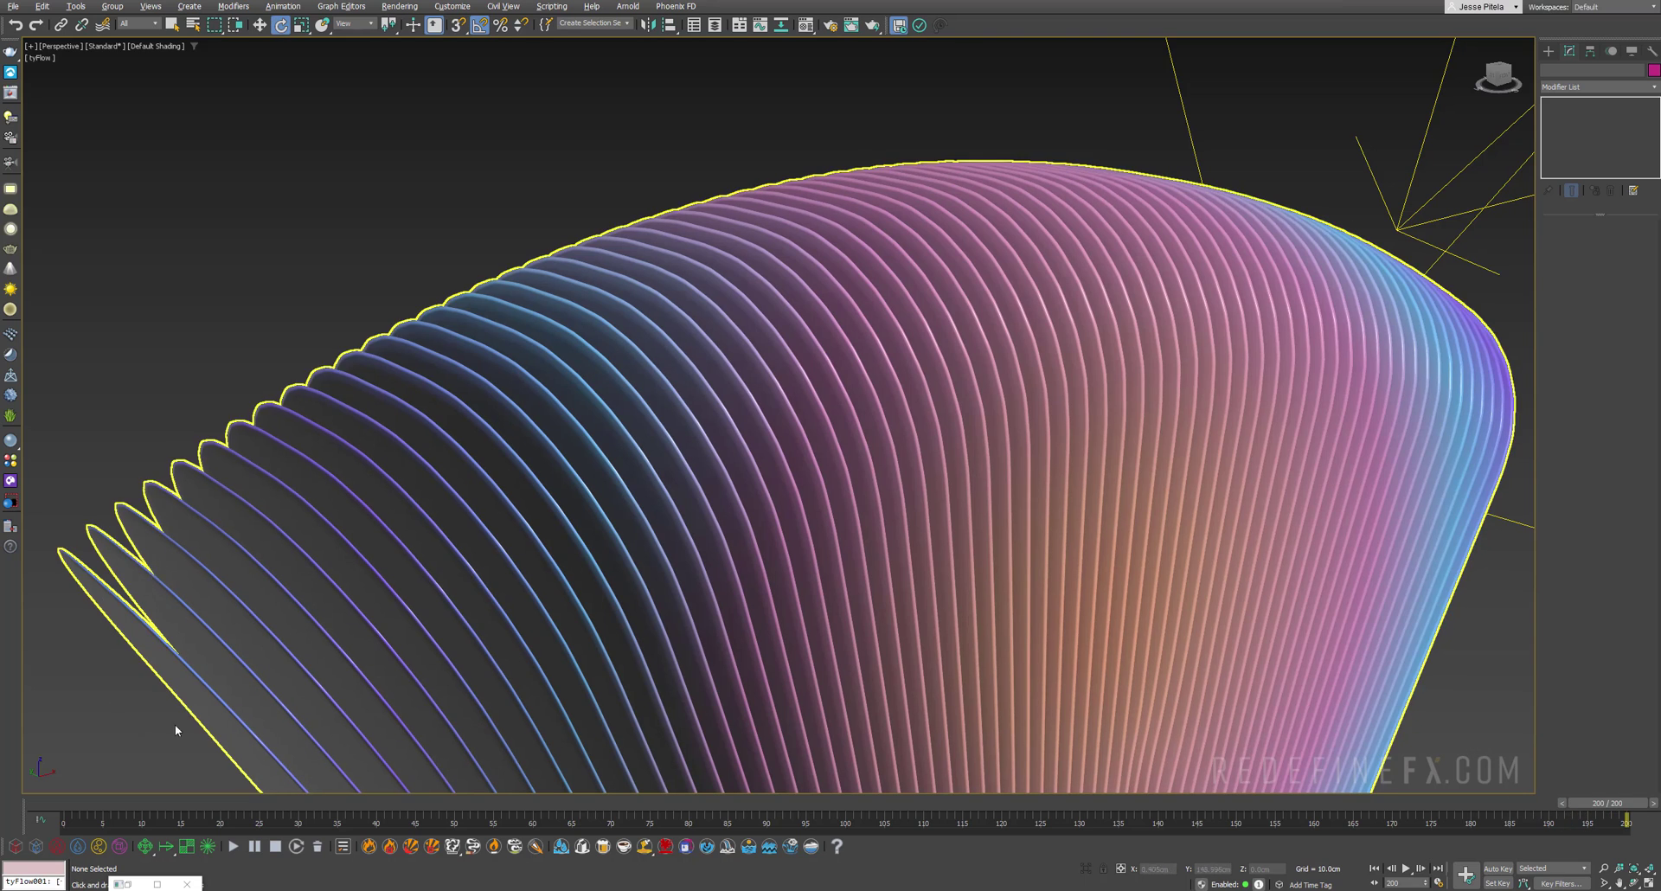
Step: Add a tyLooper modifier on top of the tyFlow object's TurboSmooth
click(481, 475)
click(1654, 88)
drag(1655, 128, 1655, 435)
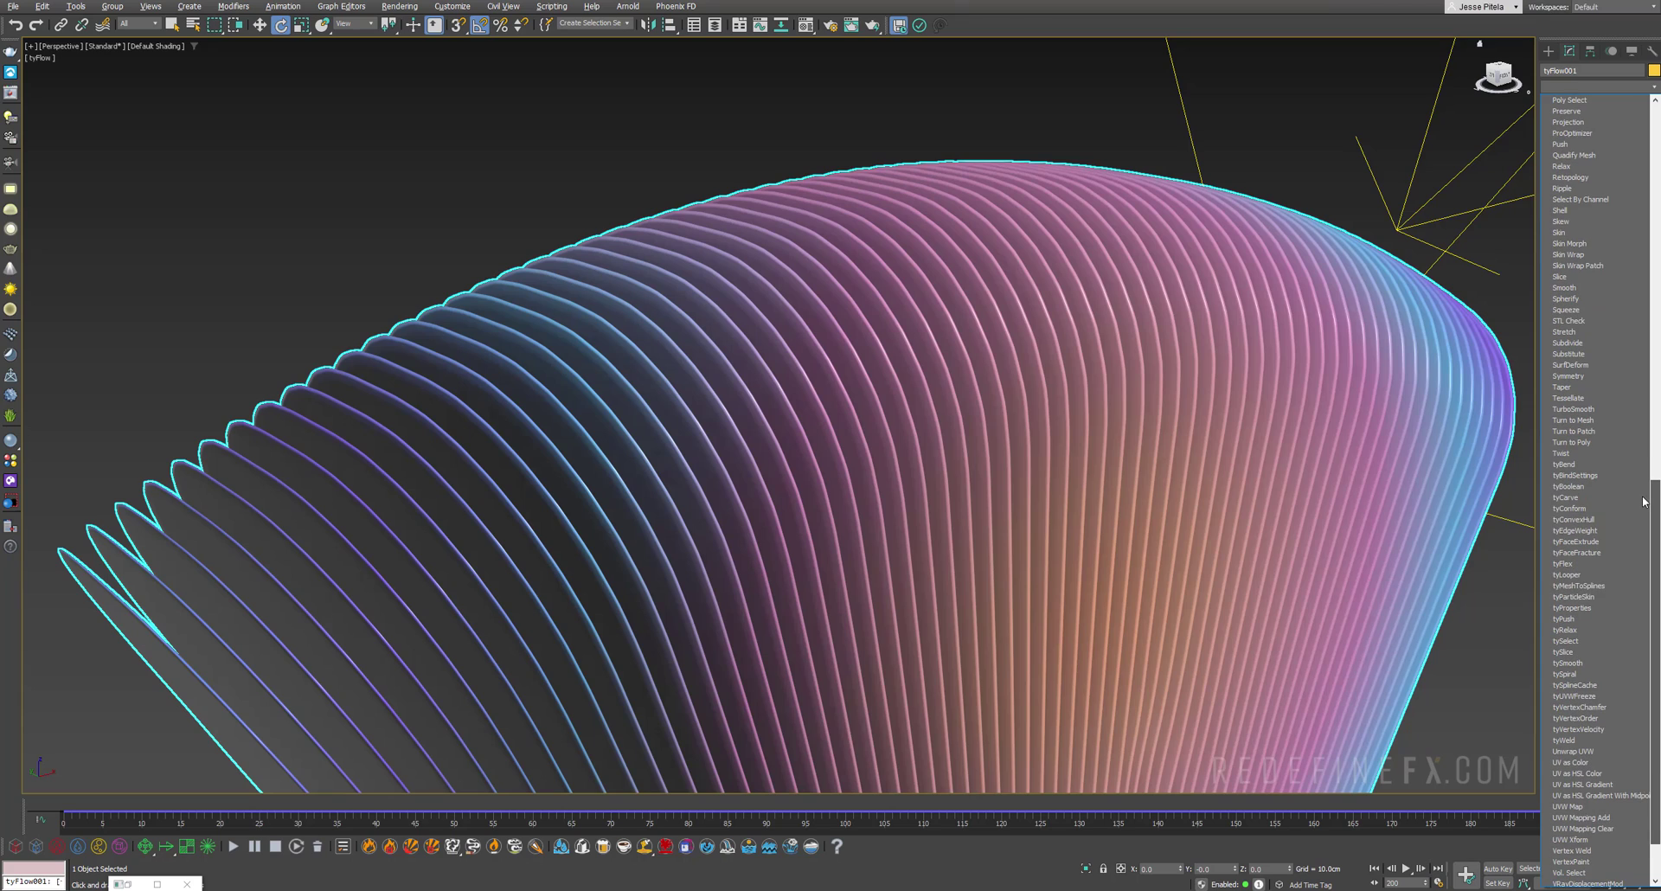
scroll(1592, 597, down, 3)
click(1573, 641)
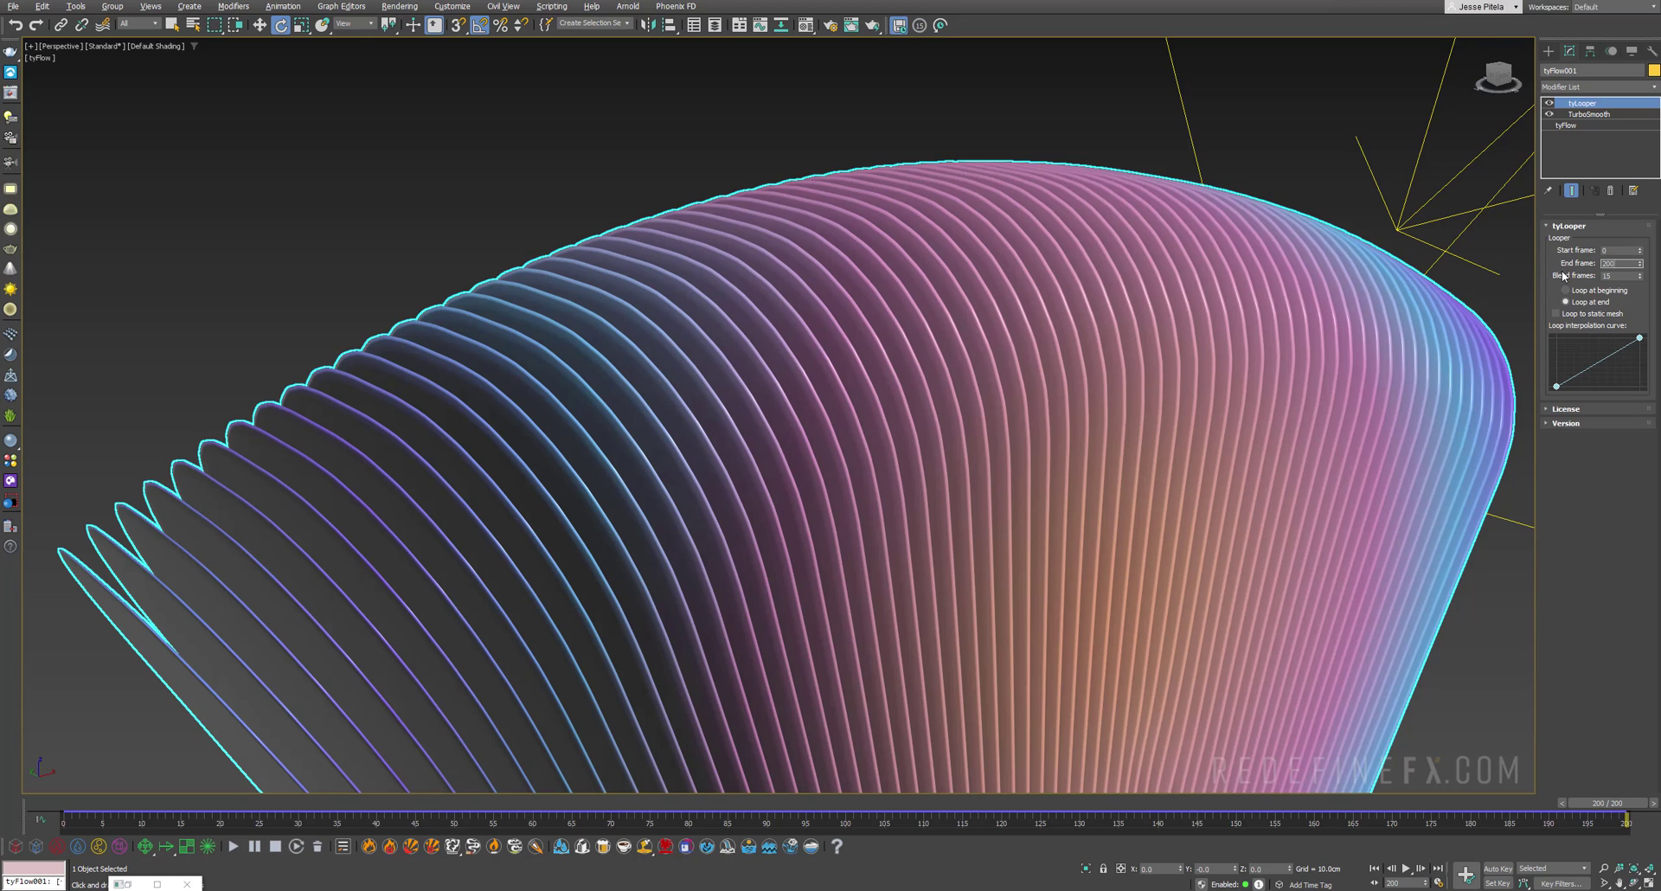
Step: Set tyLooper's end frame to 200, try adjusting its loop interpolation curve and deselect the object
key(Return)
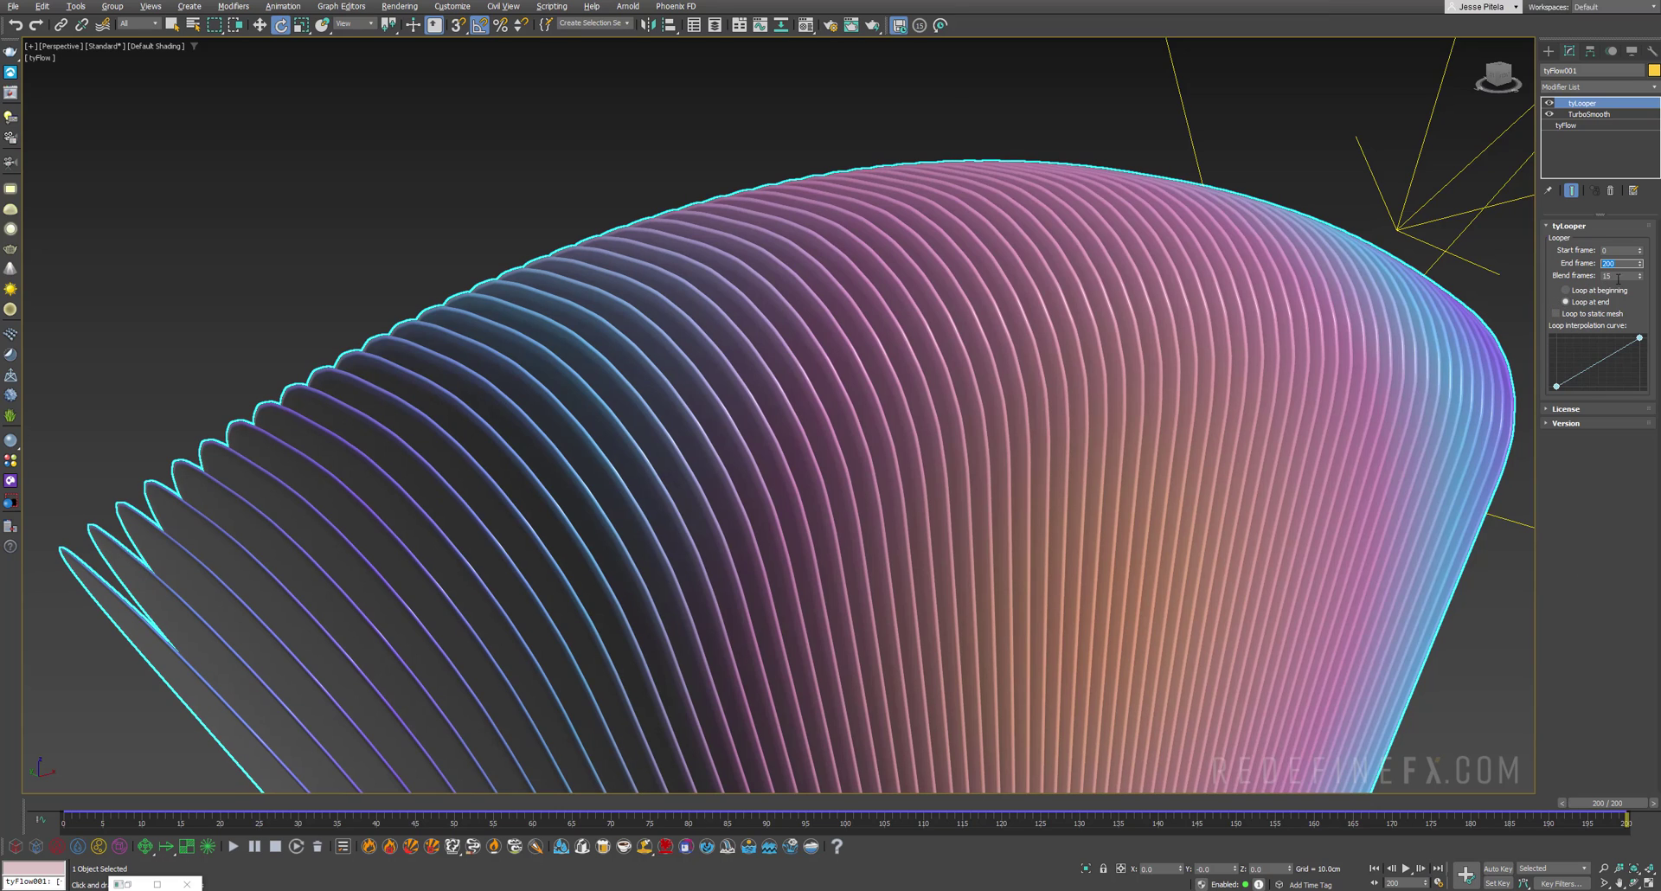
key(Tab)
click(1595, 363)
drag(1617, 355, 1606, 372)
click(727, 114)
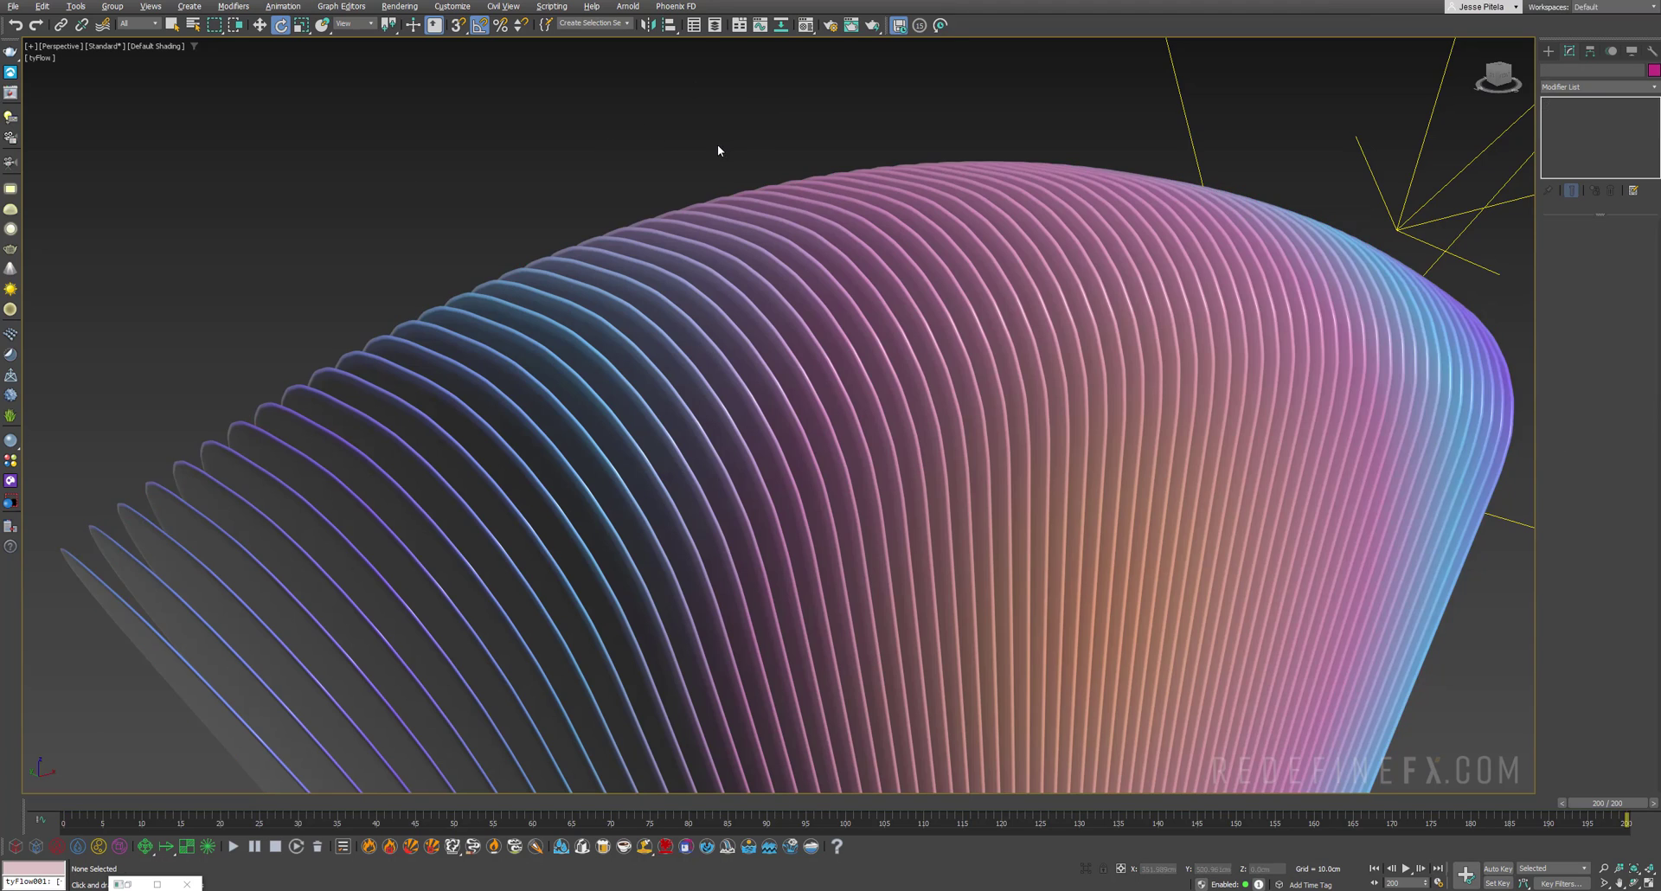
Step: Create a preview animation of the perspective viewport and enlarge the player window to review the loop
key(shift+v)
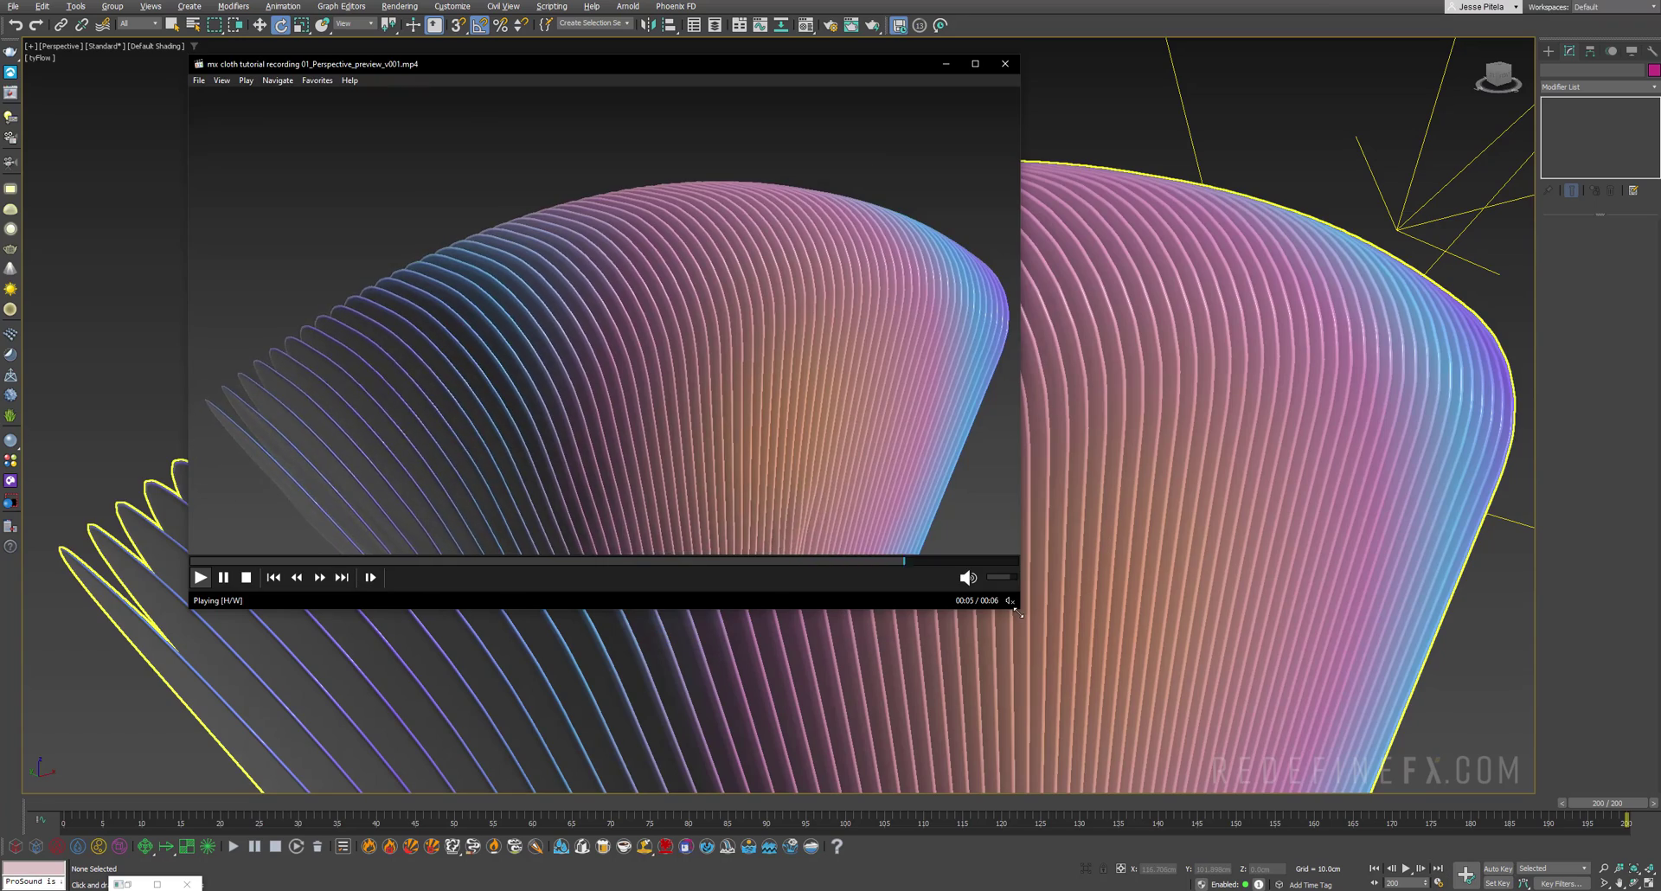
drag(1021, 611, 1304, 774)
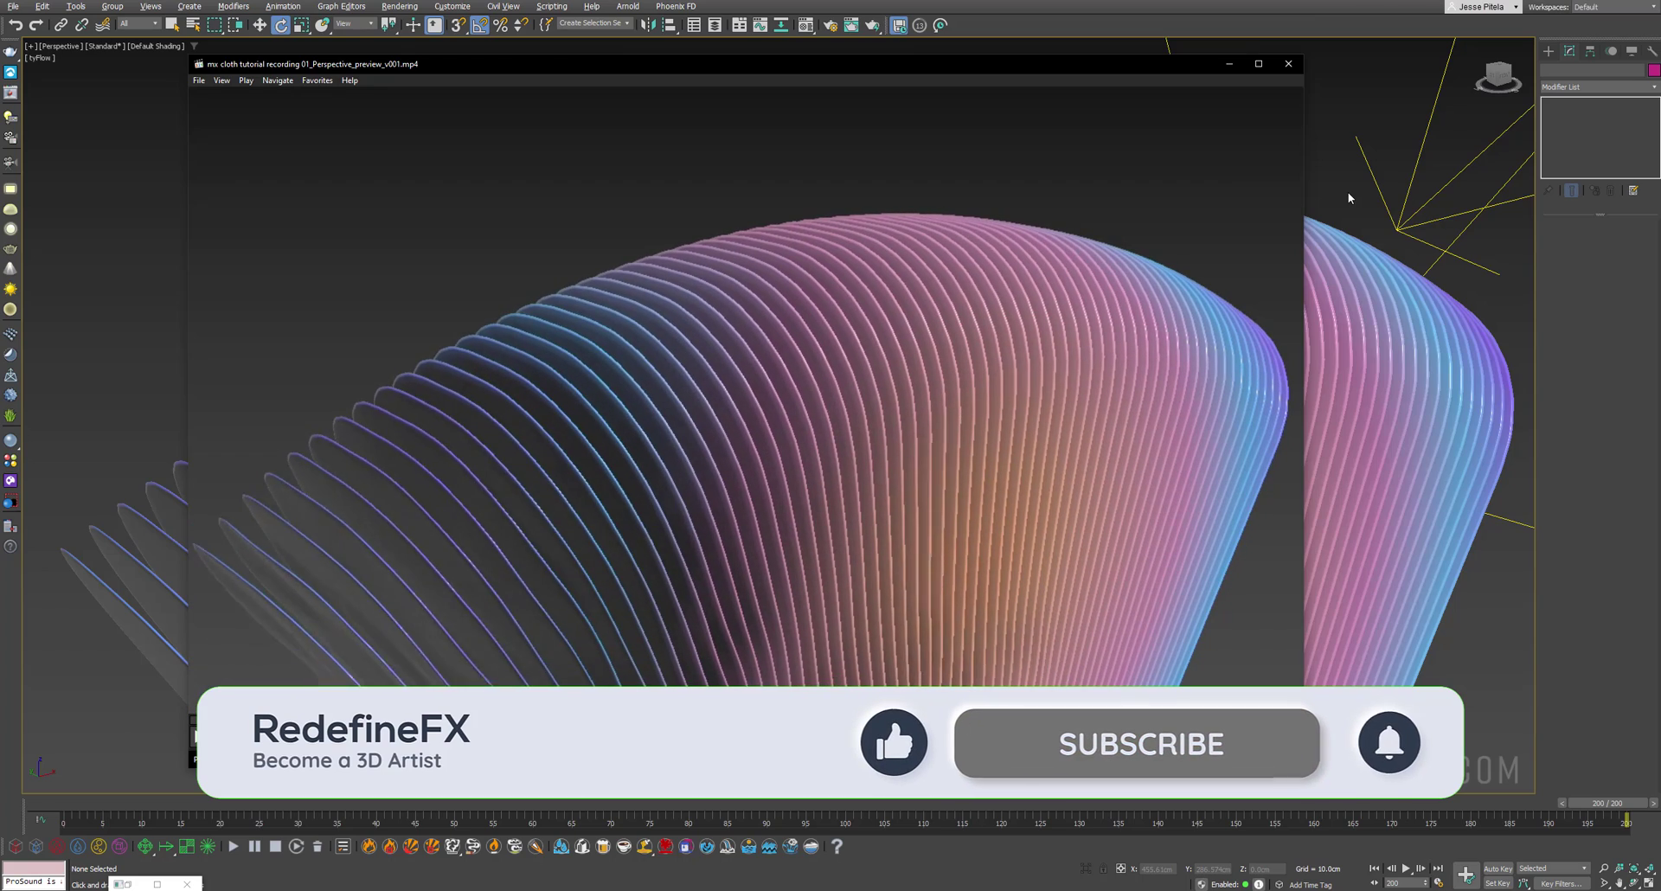
mouse_move(1080, 596)
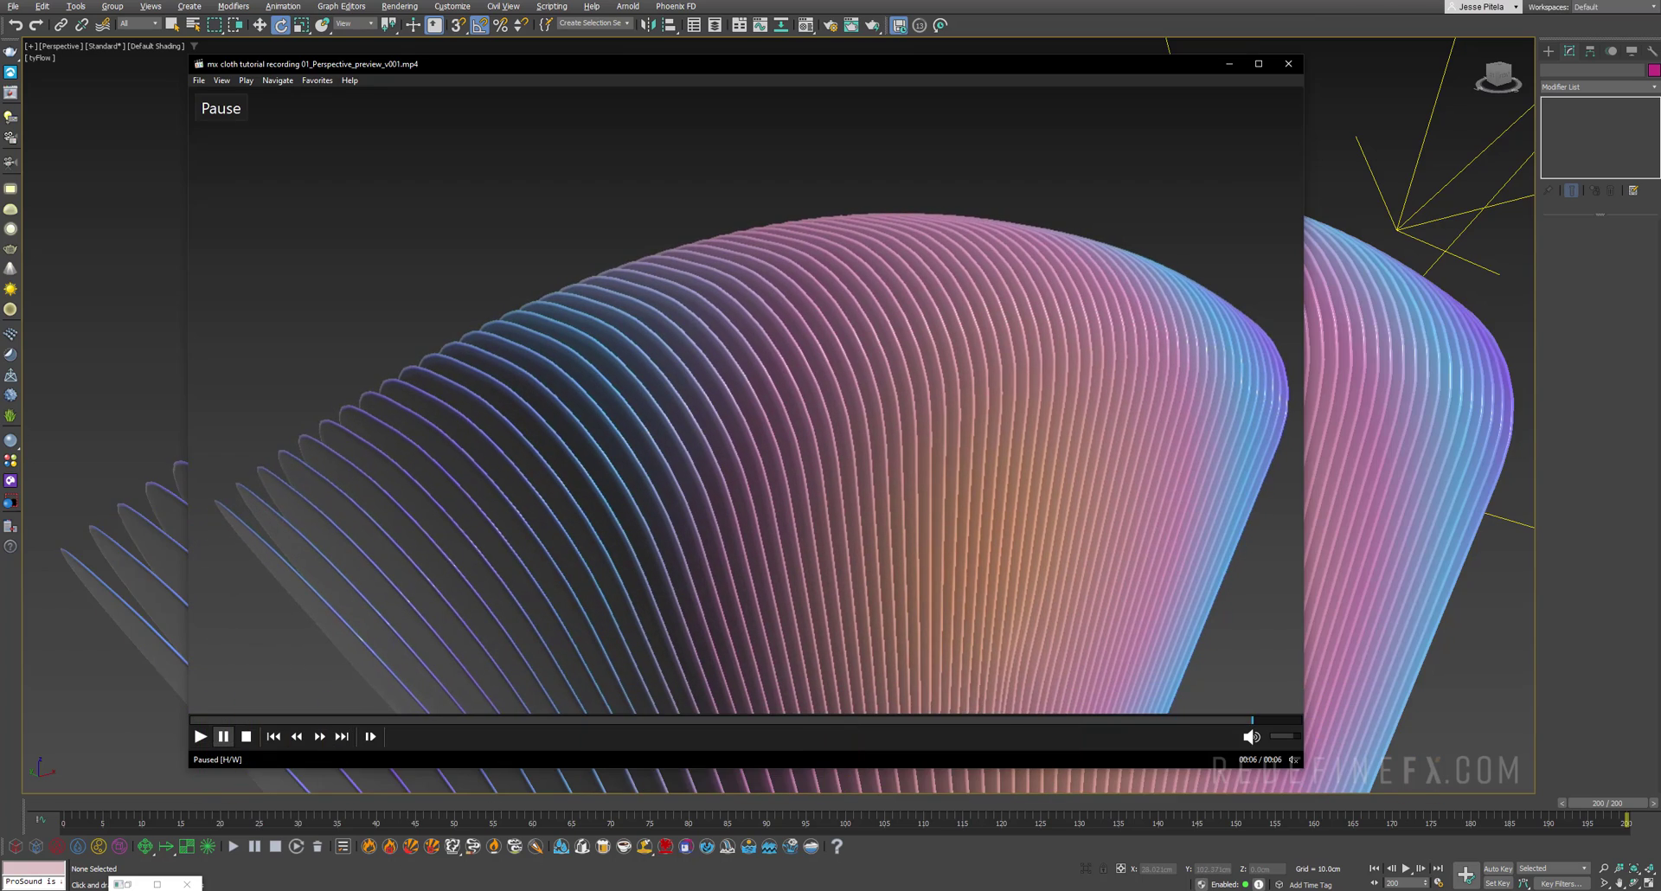